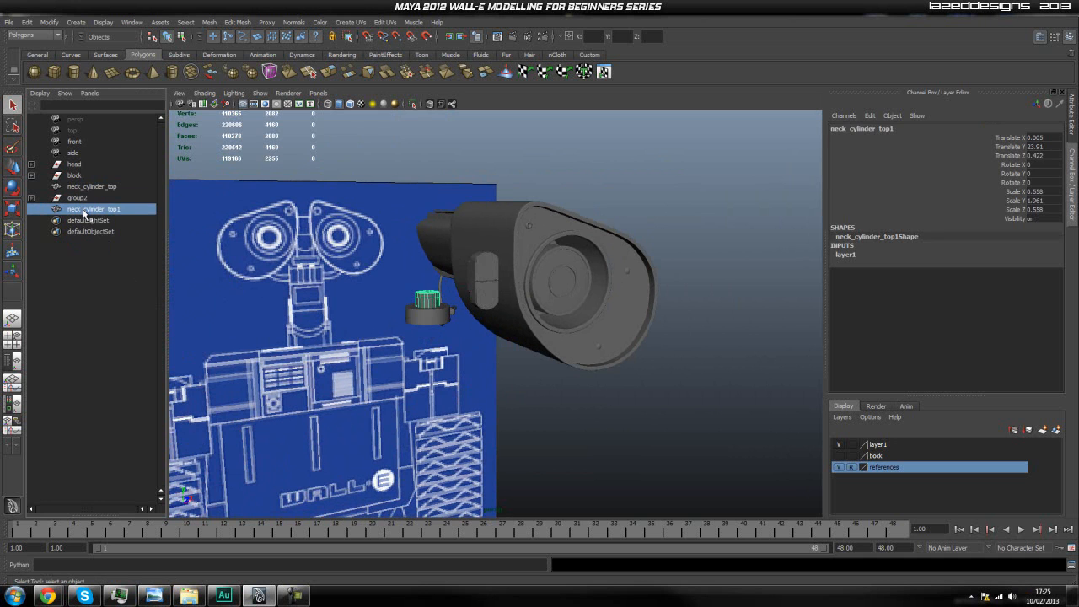
# Examine the WALL-E eye housing and the group2 block mounted on its side from several angles
pyautogui.click(78, 198)
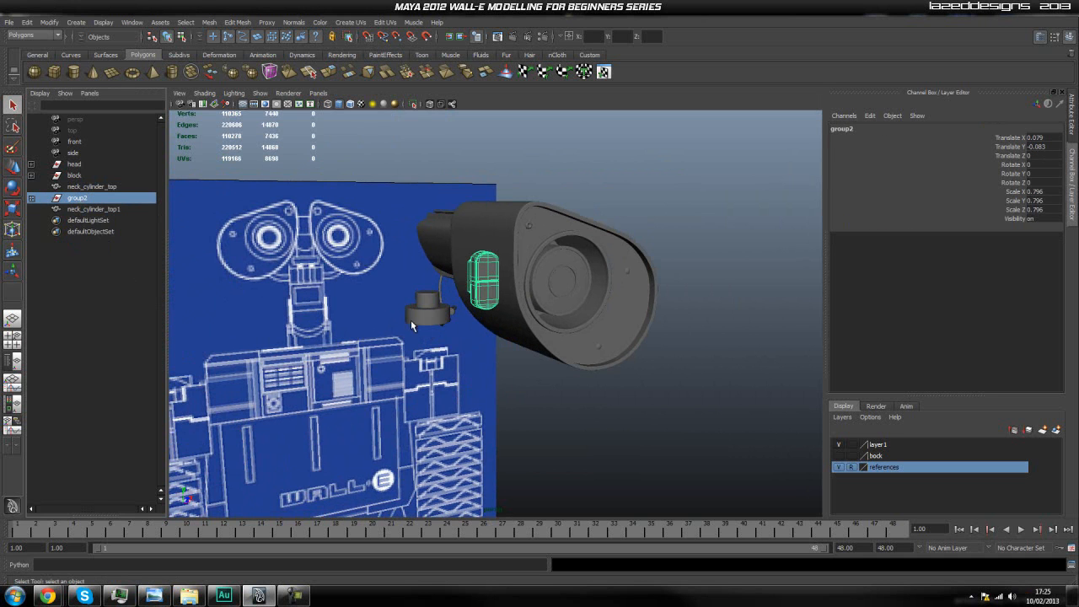
pyautogui.scroll(5, 421, 325)
pyautogui.keyDown('alt'); pyautogui.moveTo(433, 328); pyautogui.dragTo(491, 334); pyautogui.keyUp('alt')
pyautogui.click(646, 423)
pyautogui.scroll(3, 636, 380)
pyautogui.keyDown('alt'); pyautogui.moveTo(634, 374); pyautogui.dragTo(574, 389, button='middle'); pyautogui.keyUp('alt')
pyautogui.keyDown('alt'); pyautogui.moveTo(573, 389); pyautogui.dragTo(534, 378); pyautogui.keyUp('alt')
pyautogui.scroll(-4, 478, 358)
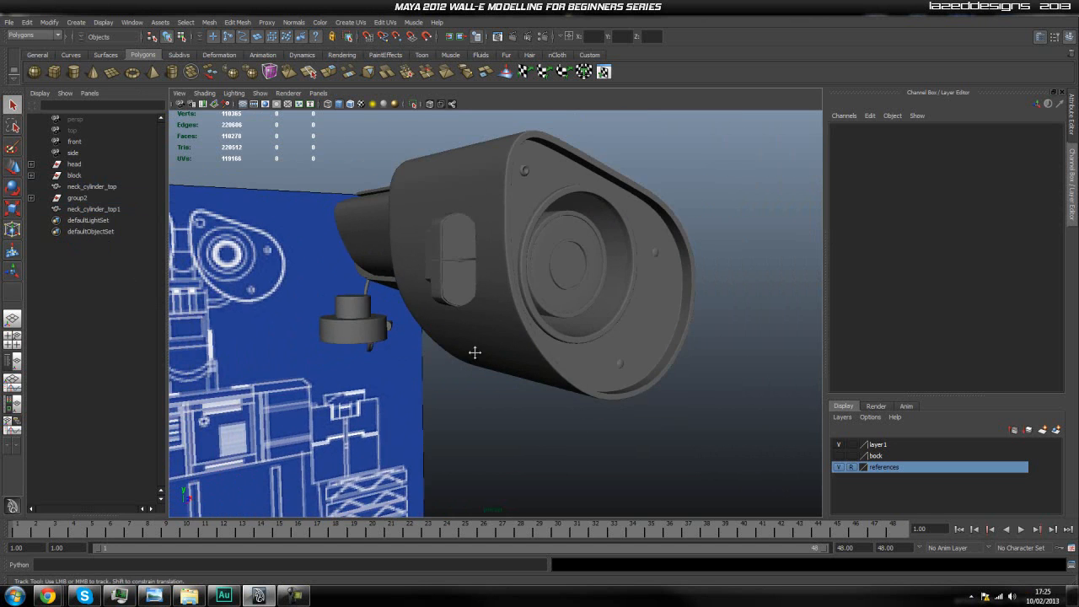
pyautogui.keyDown('alt'); pyautogui.moveTo(475, 352); pyautogui.dragTo(497, 359, button='middle'); pyautogui.keyUp('alt')
pyautogui.keyDown('alt'); pyautogui.moveTo(388, 328); pyautogui.dragTo(461, 342, button='right'); pyautogui.keyUp('alt')
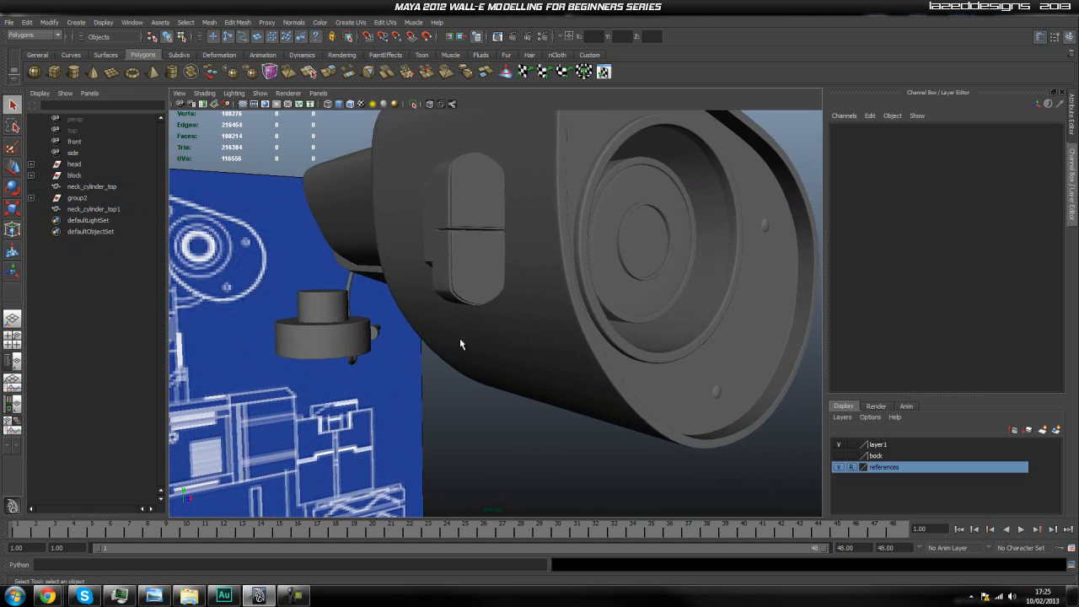
pyautogui.scroll(-5, 494, 340)
pyautogui.scroll(-2, 465, 344)
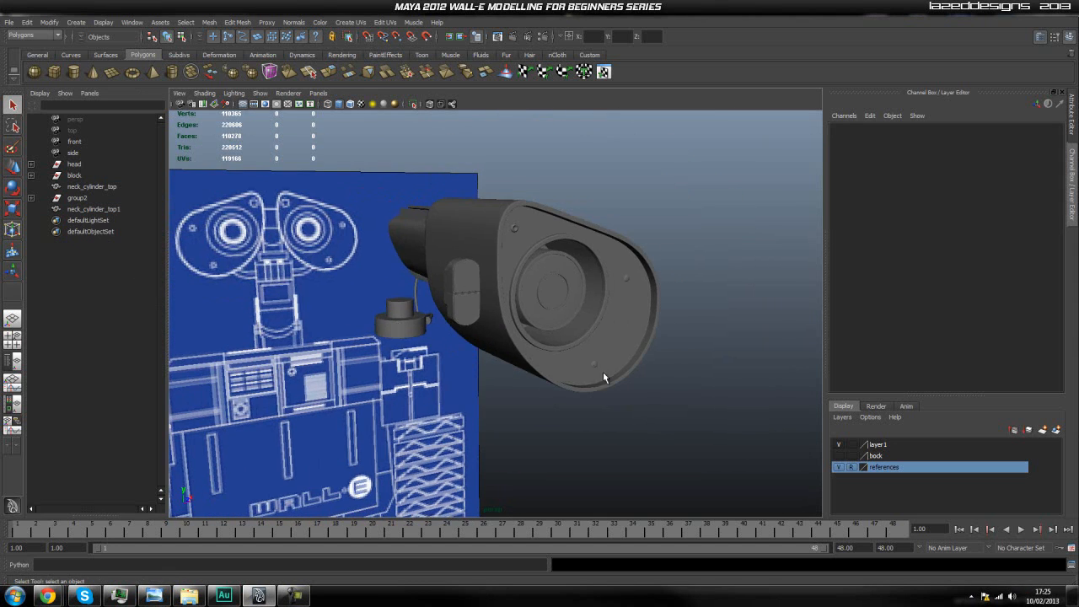
pyautogui.scroll(-3, 592, 372)
pyautogui.keyDown('alt'); pyautogui.moveTo(571, 404); pyautogui.dragTo(596, 347); pyautogui.keyUp('alt')
pyautogui.scroll(4, 596, 347)
# Inspect the individual pieces of the side block, including the small plate behind its two rounded halves
pyautogui.click(534, 289)
pyautogui.scroll(3, 542, 284)
pyautogui.keyDown('alt'); pyautogui.moveTo(597, 251); pyautogui.dragTo(493, 306); pyautogui.keyUp('alt')
pyautogui.scroll(-2, 543, 296)
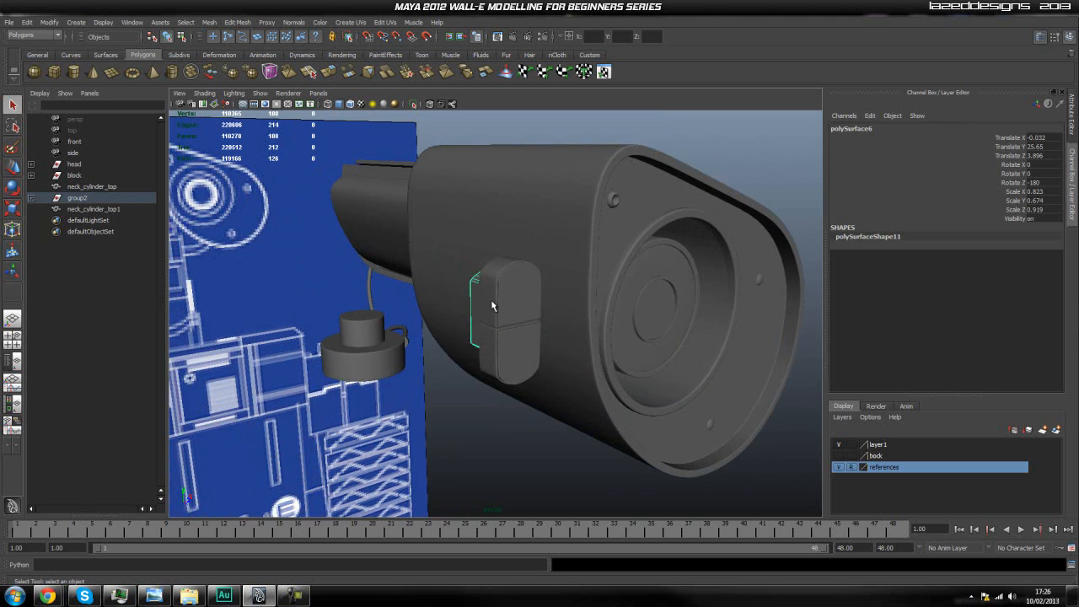
pyautogui.scroll(-1, 641, 213)
pyautogui.click(630, 184)
pyautogui.click(516, 288)
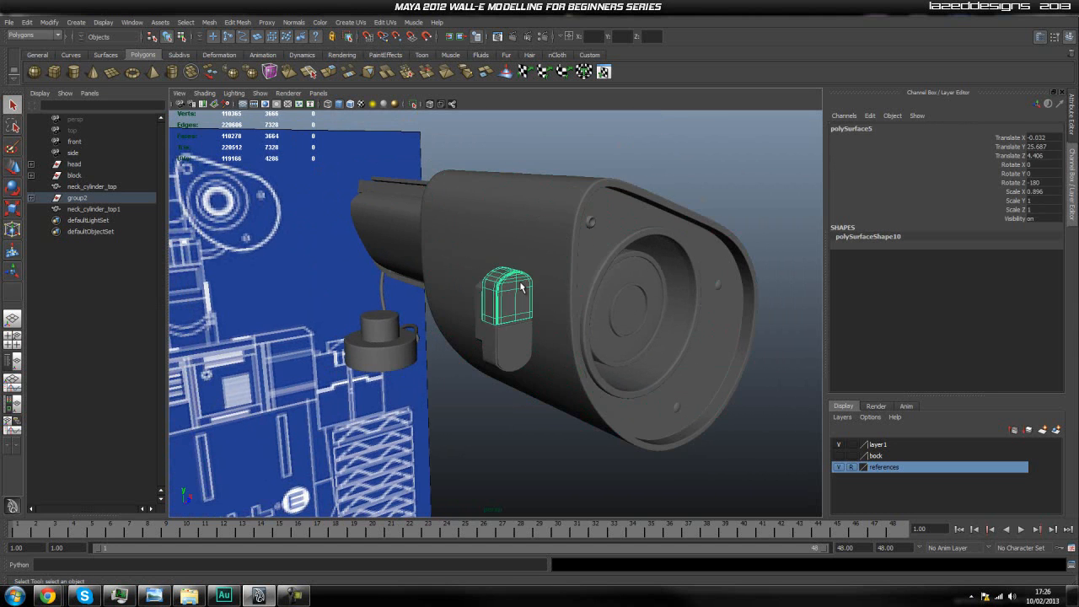
pyautogui.click(644, 170)
pyautogui.scroll(1, 477, 321)
pyautogui.moveTo(477, 321)
pyautogui.keyDown('alt'); pyautogui.mouseDown()
pyautogui.moveTo(501, 319)
pyautogui.moveTo(479, 312)
pyautogui.mouseUp(); pyautogui.keyUp('alt')
pyautogui.click(508, 309)
pyautogui.scroll(2, 507, 309)
pyautogui.moveTo(484, 341); pyautogui.dragTo(594, 379)
pyautogui.click(412, 431)
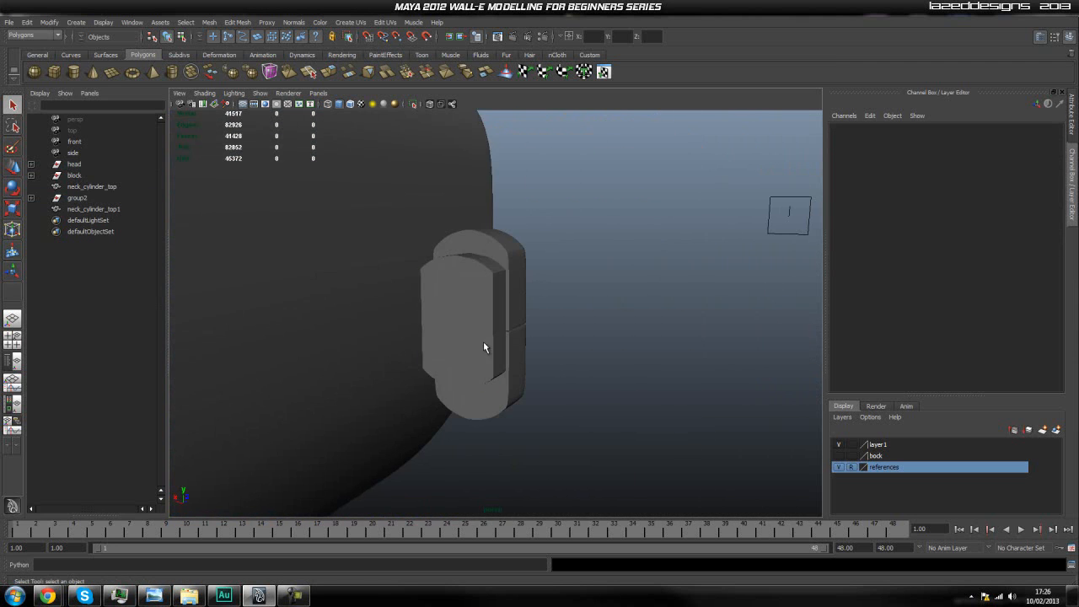
# Show the small back plate of the side block in smooth mesh preview
pyautogui.click(484, 342)
pyautogui.scroll(2, 476, 340)
pyautogui.keyDown('shift'); pyautogui.moveTo(474, 340); pyautogui.dragTo(458, 343); pyautogui.keyUp('shift')
pyautogui.press('3')
pyautogui.click(465, 347)
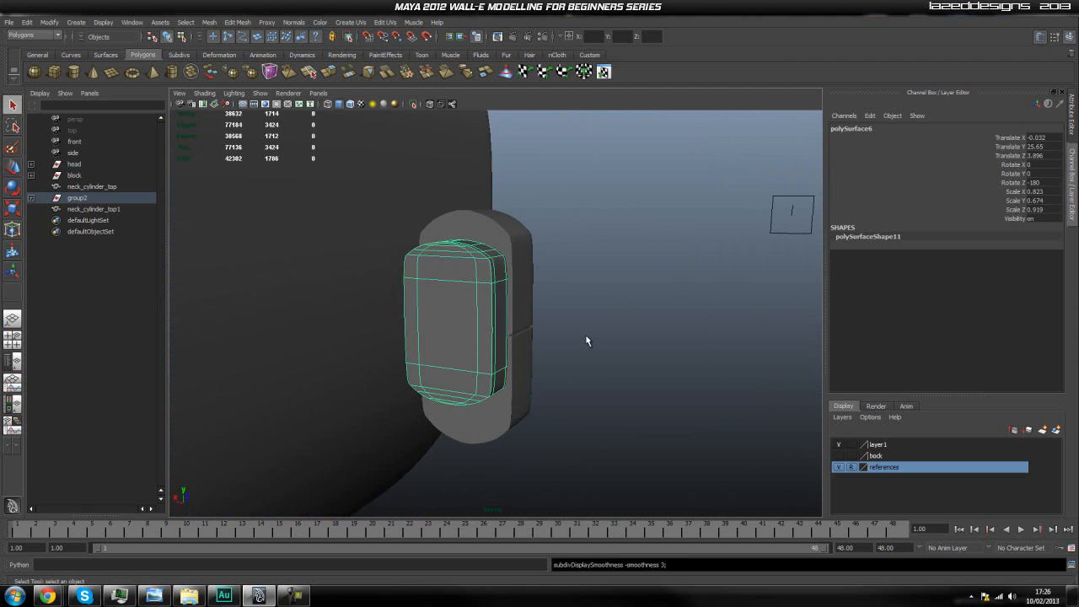
# Make the smoothed back plate a live surface for drawing on
pyautogui.click(600, 339)
pyautogui.keyDown('alt'); pyautogui.moveTo(600, 339); pyautogui.dragTo(557, 328); pyautogui.keyUp('alt')
pyautogui.click(497, 316)
pyautogui.keyDown('alt'); pyautogui.moveTo(425, 320); pyautogui.dragTo(450, 309, button='right'); pyautogui.keyUp('alt')
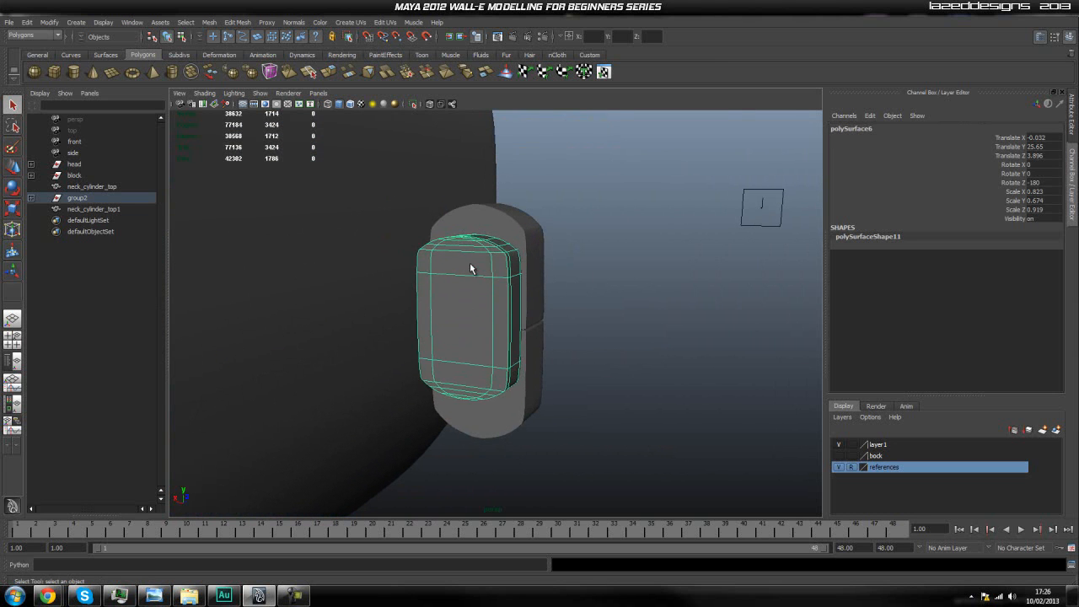
pyautogui.press('space')
pyautogui.moveTo(404, 264); pyautogui.dragTo(423, 355)
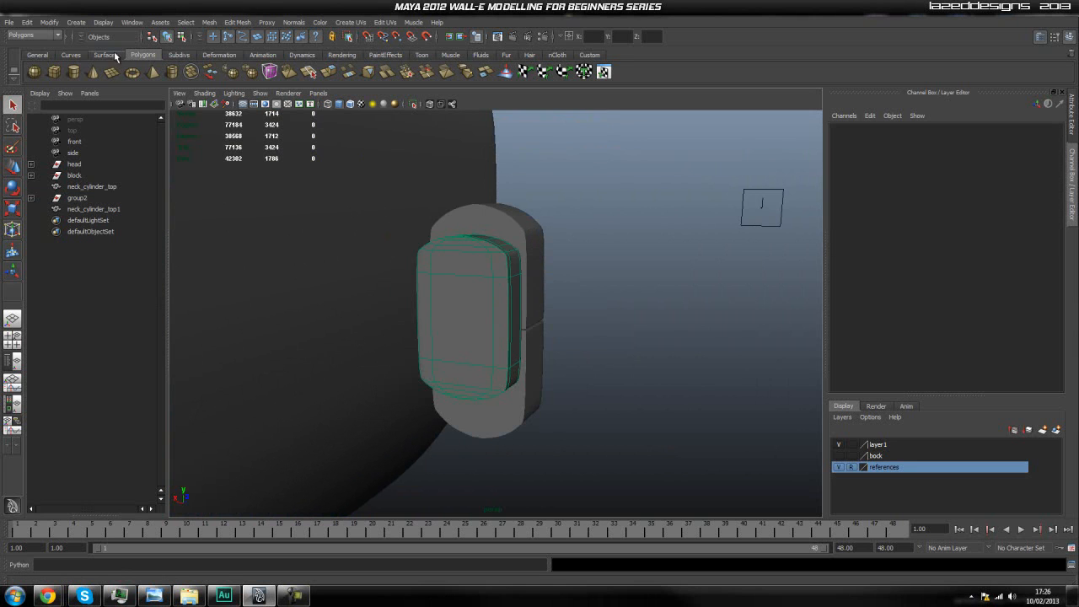
# Draw a long, thin polygon cylinder from the centre of the live back plate, extending backwards along the eye housing
pyautogui.click(74, 72)
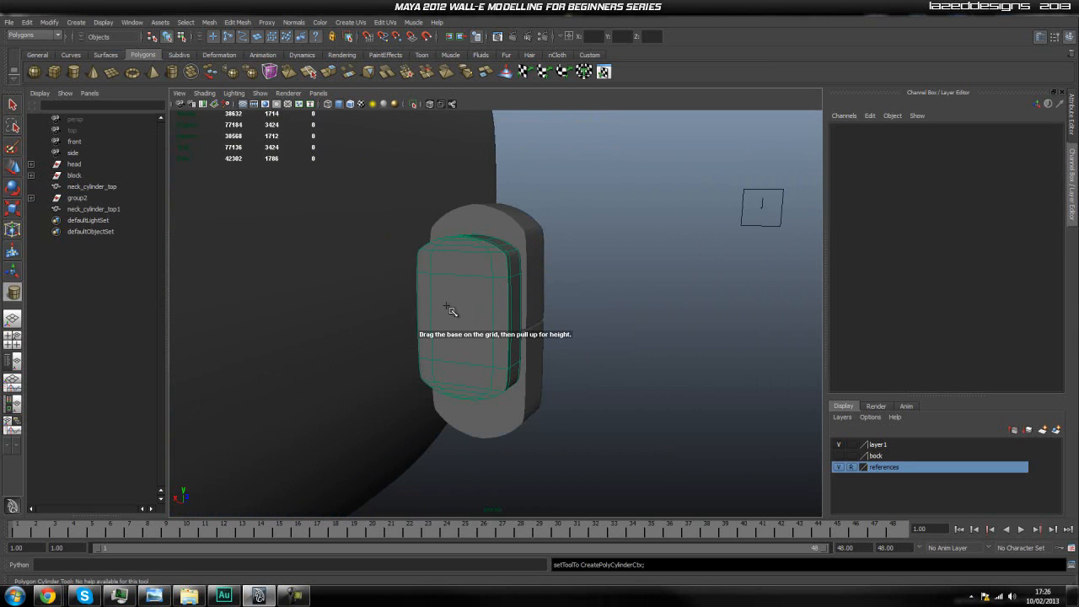
pyautogui.moveTo(462, 317); pyautogui.dragTo(471, 349)
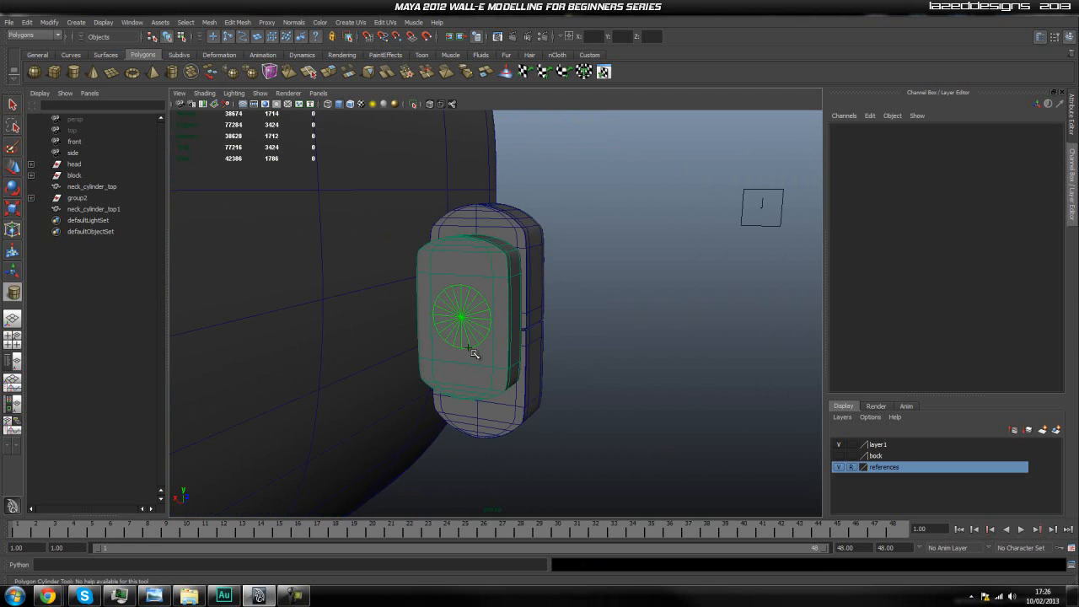
pyautogui.scroll(-4, 470, 345)
pyautogui.keyDown('alt'); pyautogui.moveTo(529, 352); pyautogui.dragTo(479, 343); pyautogui.keyUp('alt')
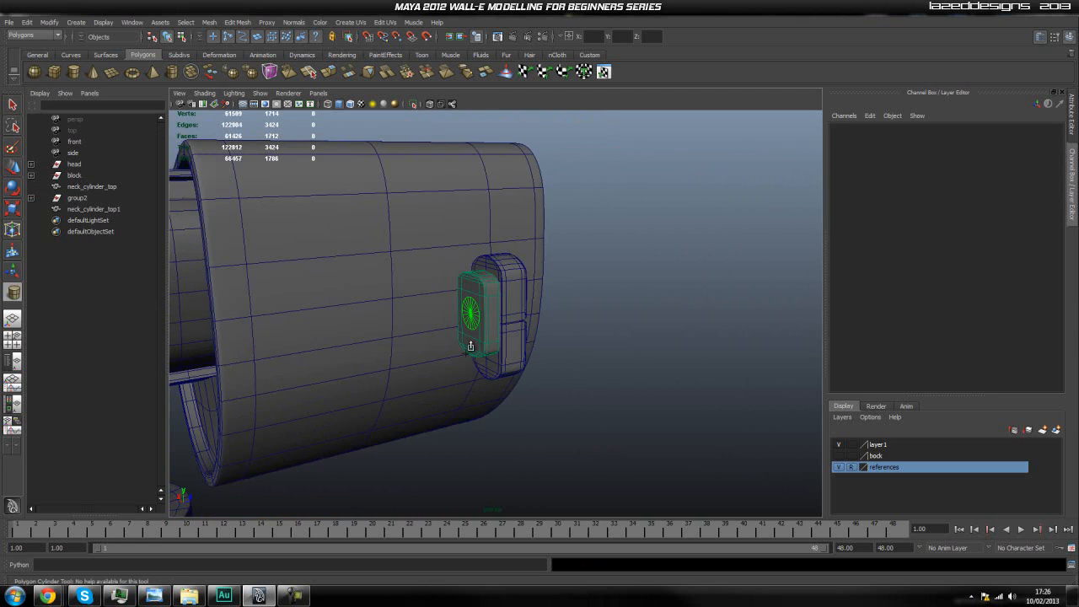
pyautogui.scroll(-4, 408, 330)
pyautogui.keyDown('alt'); pyautogui.moveTo(407, 330); pyautogui.dragTo(422, 330, button='middle'); pyautogui.keyUp('alt')
pyautogui.moveTo(484, 315); pyautogui.dragTo(342, 361)
# Shorten the cylinder slightly by moving the vertices of its free end towards the back plate
pyautogui.keyDown('alt'); pyautogui.moveTo(374, 393); pyautogui.dragTo(314, 349); pyautogui.keyUp('alt')
pyautogui.scroll(5, 315, 349)
pyautogui.keyDown('alt'); pyautogui.moveTo(315, 349); pyautogui.dragTo(450, 316, button='middle'); pyautogui.keyUp('alt')
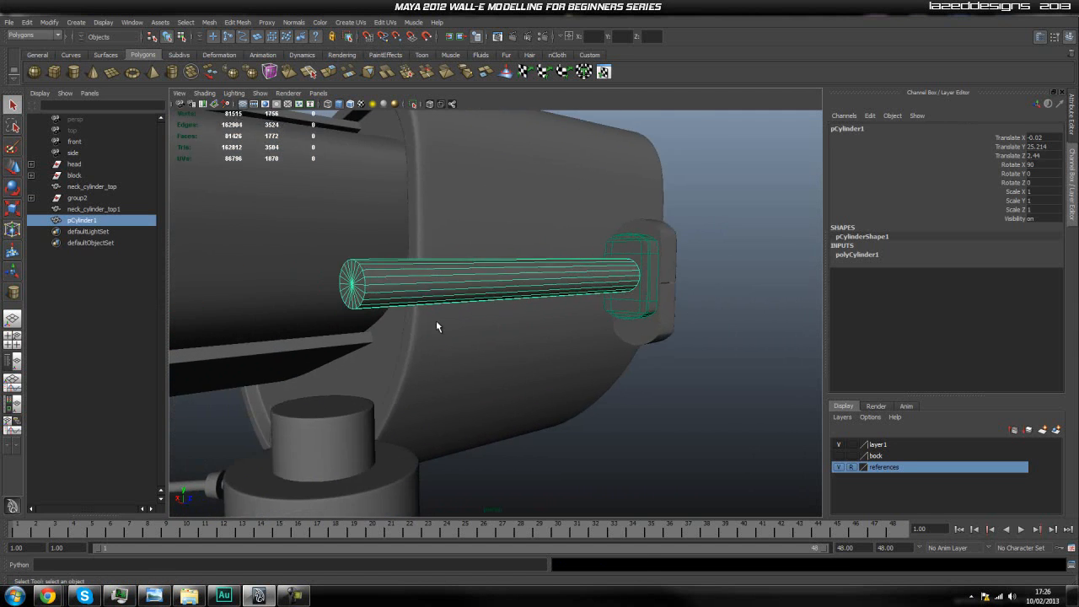
pyautogui.keyDown('alt'); pyautogui.moveTo(449, 316); pyautogui.dragTo(368, 336); pyautogui.keyUp('alt')
pyautogui.keyDown('alt'); pyautogui.moveTo(324, 337); pyautogui.dragTo(348, 332, button='middle'); pyautogui.keyUp('alt')
pyautogui.keyDown('alt'); pyautogui.moveTo(307, 330); pyautogui.dragTo(311, 332); pyautogui.keyUp('alt')
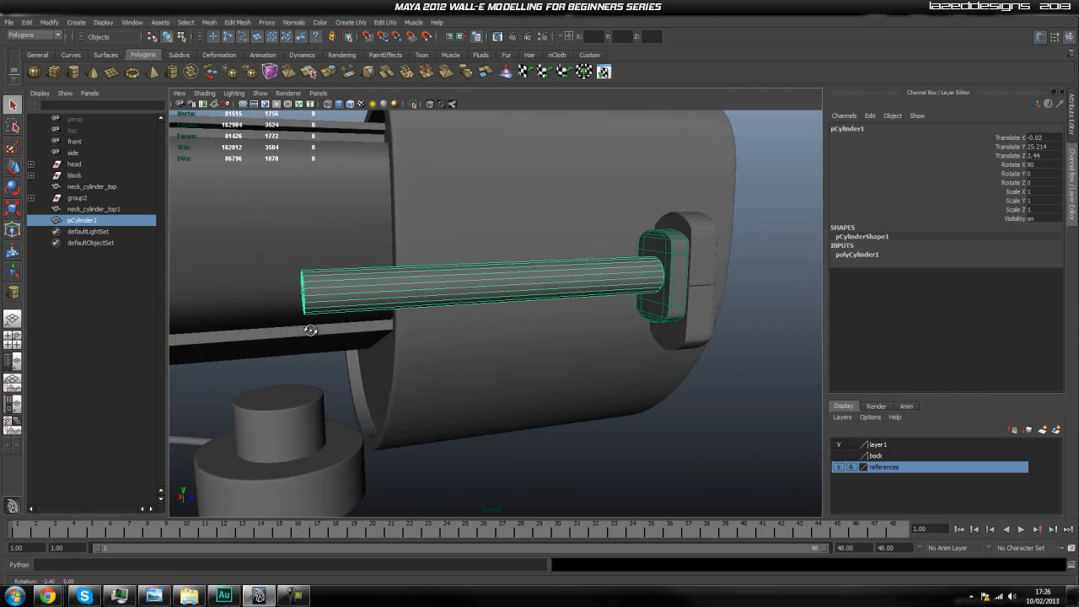
pyautogui.moveTo(318, 289); pyautogui.dragTo(285, 285, button='right')
pyautogui.moveTo(267, 253); pyautogui.dragTo(306, 328)
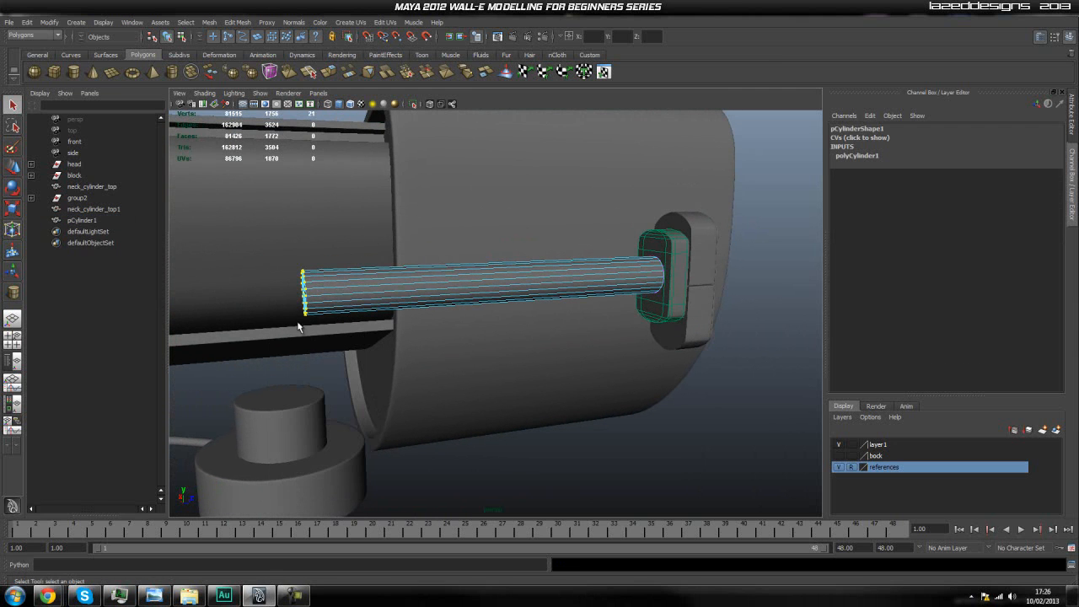
pyautogui.press('w')
pyautogui.moveTo(339, 291); pyautogui.dragTo(369, 292)
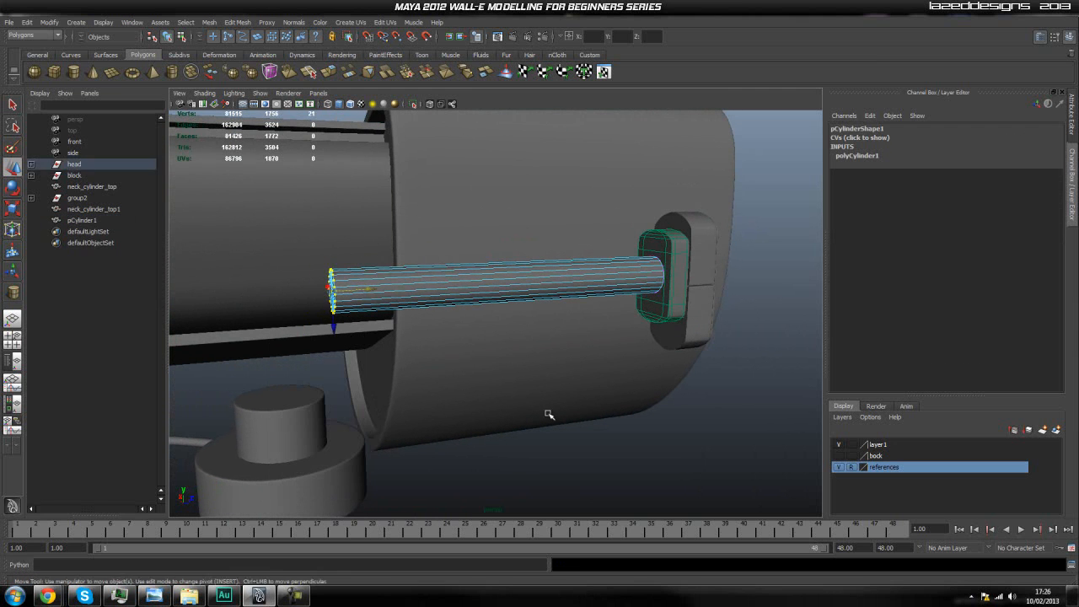
# Move the whole cylinder backwards along its length, clear of the back plate, to Translate Z 1.994
pyautogui.click(548, 413)
pyautogui.scroll(-5, 557, 405)
pyautogui.keyDown('alt'); pyautogui.moveTo(563, 361); pyautogui.dragTo(613, 371); pyautogui.keyUp('alt')
pyautogui.scroll(5, 590, 363)
pyautogui.click(480, 301)
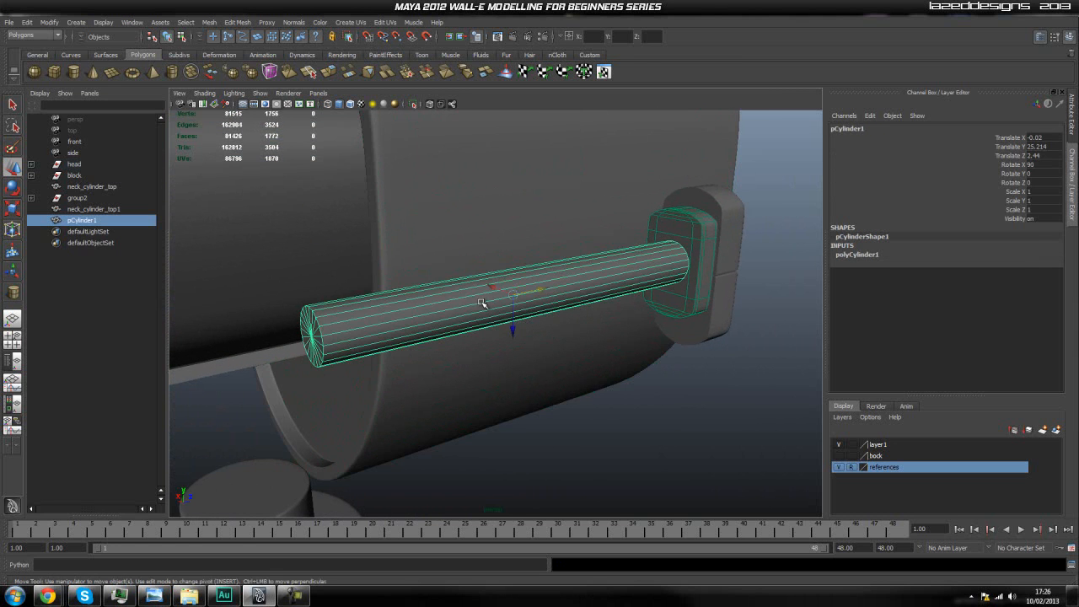
pyautogui.moveTo(549, 294); pyautogui.dragTo(498, 306)
pyautogui.click(607, 386)
pyautogui.click(500, 301)
pyautogui.rightClick(477, 297)
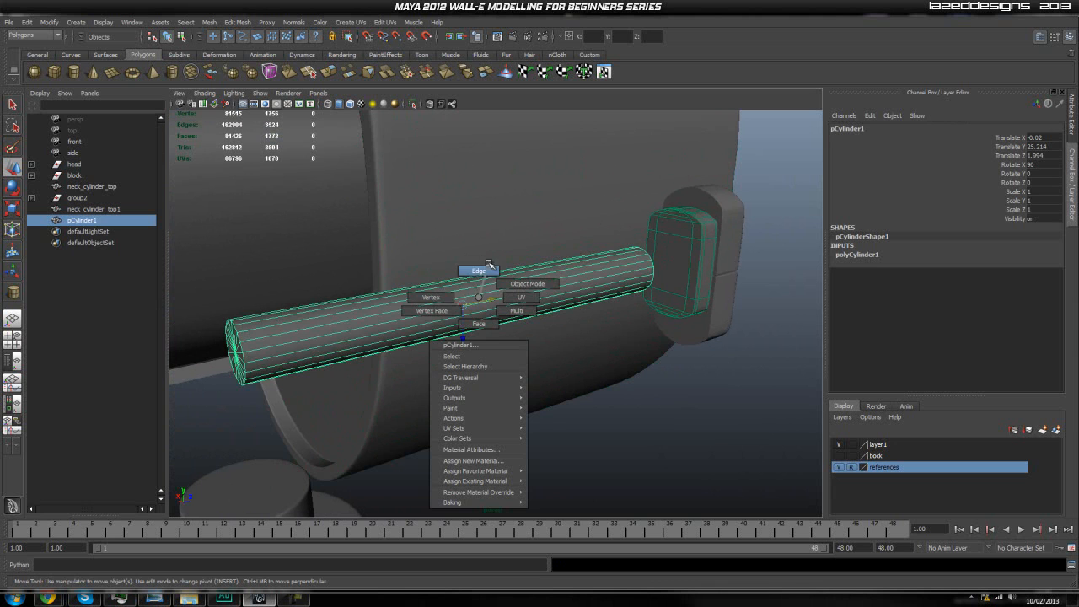
pyautogui.click(509, 282)
pyautogui.click(505, 305)
pyautogui.click(501, 301)
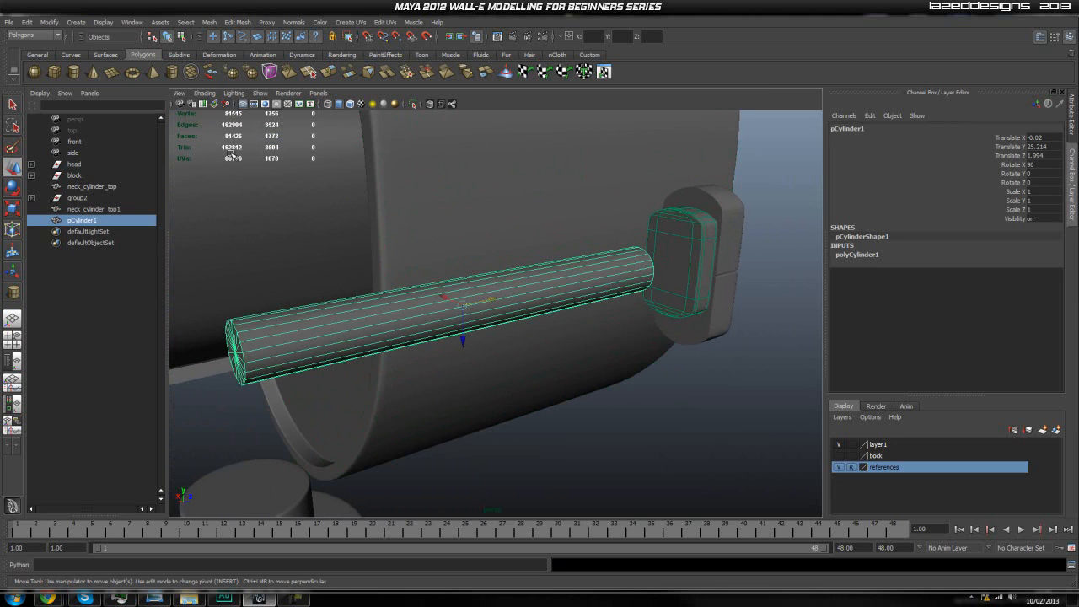
# Keep the Edit Mesh commands open in a floating window beside the cylinder
pyautogui.click(229, 23)
pyautogui.click(247, 31)
pyautogui.moveTo(354, 102); pyautogui.dragTo(687, 131)
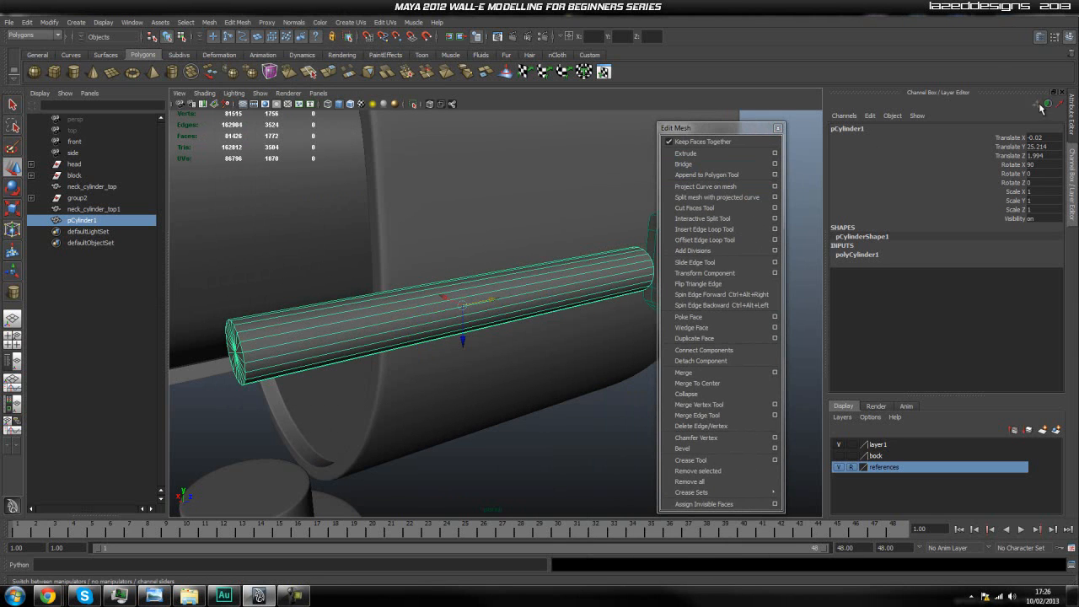
pyautogui.moveTo(760, 130); pyautogui.dragTo(784, 126)
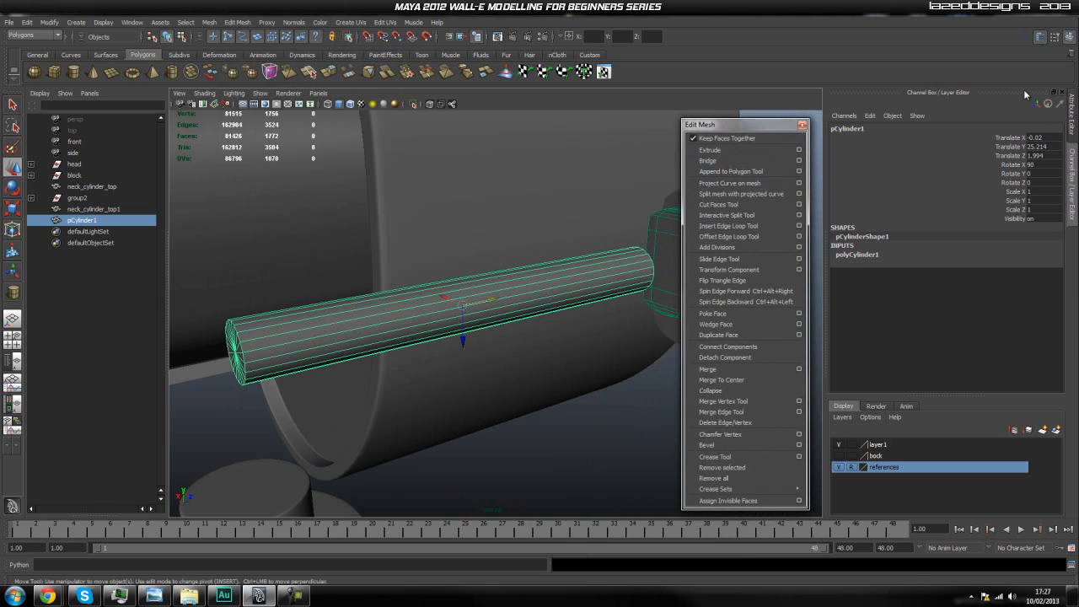
# Insert an edge loop close to each end of the cylinder
pyautogui.click(723, 225)
pyautogui.keyDown('alt'); pyautogui.moveTo(244, 352); pyautogui.dragTo(381, 323, button='middle'); pyautogui.keyUp('alt')
pyautogui.scroll(5, 329, 311)
pyautogui.moveTo(372, 279); pyautogui.dragTo(360, 284)
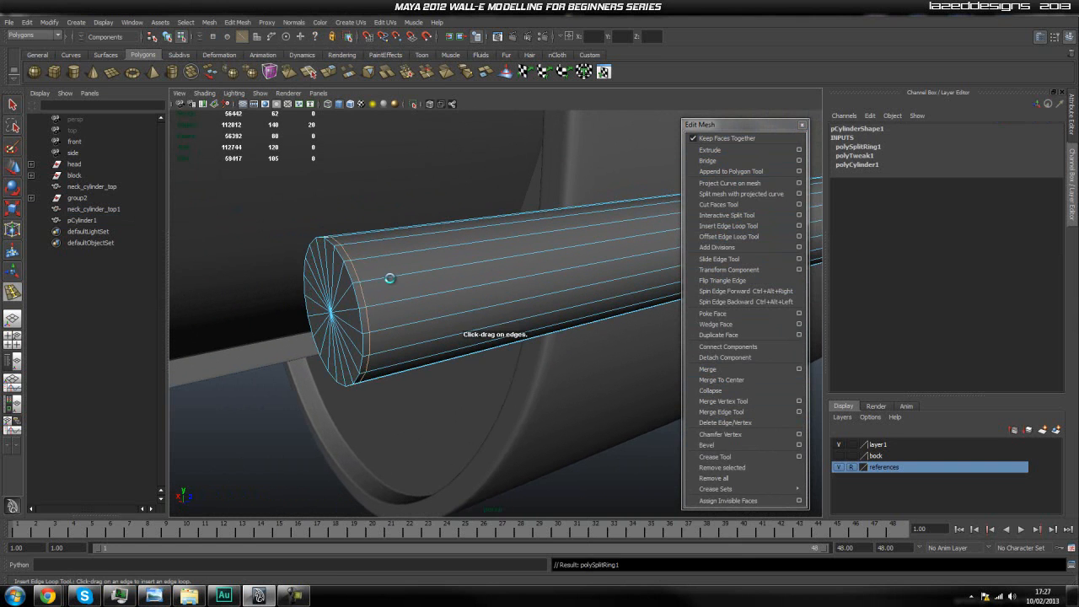
pyautogui.keyDown('alt'); pyautogui.moveTo(640, 270); pyautogui.dragTo(505, 301, button='middle'); pyautogui.keyUp('alt')
pyautogui.keyDown('alt'); pyautogui.moveTo(506, 301); pyautogui.dragTo(447, 301); pyautogui.keyUp('alt')
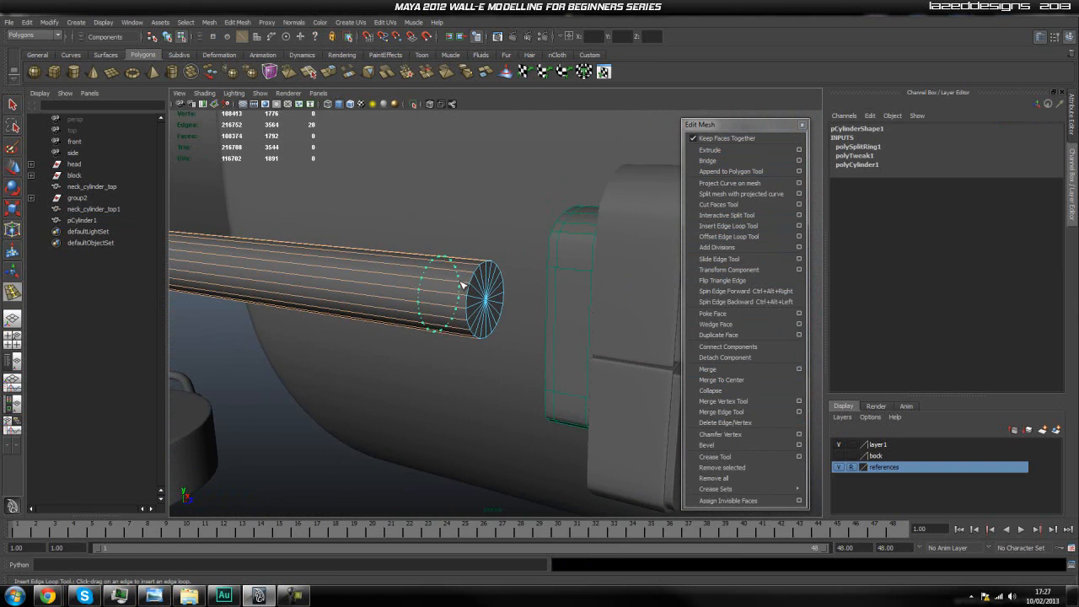
pyautogui.click(493, 333)
# Select all cap faces on the cylinder end that faces the back plate
pyautogui.press('q')
pyautogui.moveTo(481, 296); pyautogui.dragTo(482, 322, button='right')
pyautogui.keyDown('alt'); pyautogui.moveTo(437, 338); pyautogui.dragTo(463, 338); pyautogui.keyUp('alt')
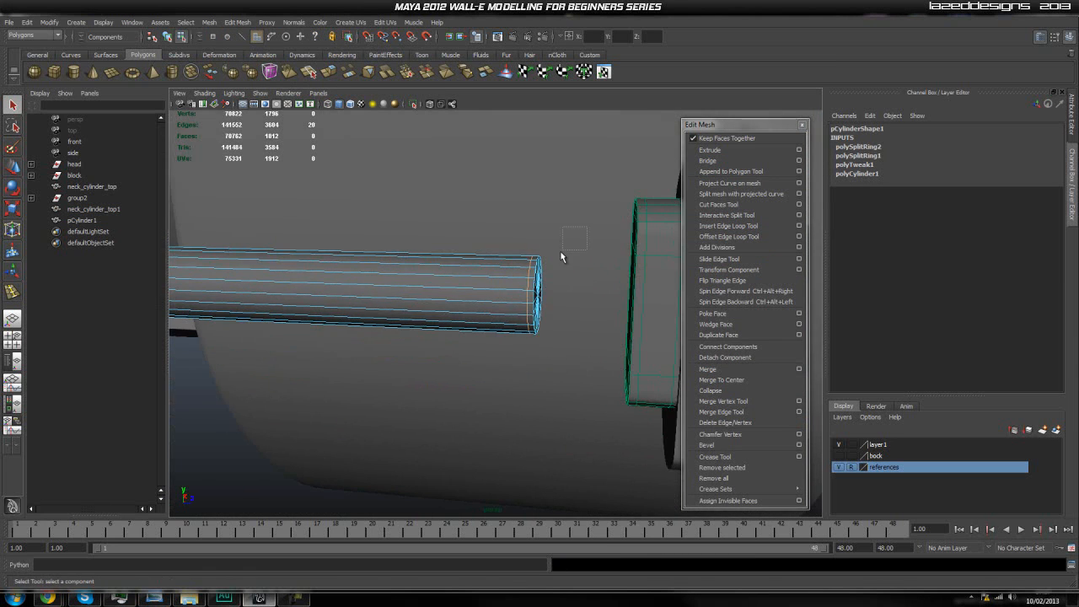
pyautogui.moveTo(586, 225); pyautogui.dragTo(474, 347)
pyautogui.press('space')
pyautogui.click(492, 279)
pyautogui.keyDown('alt'); pyautogui.moveTo(498, 290); pyautogui.dragTo(552, 334); pyautogui.keyUp('alt')
pyautogui.moveTo(544, 379); pyautogui.dragTo(551, 386)
pyautogui.moveTo(551, 386)
pyautogui.keyDown('alt'); pyautogui.mouseDown()
pyautogui.moveTo(551, 361)
pyautogui.moveTo(545, 368)
pyautogui.mouseUp(); pyautogui.keyUp('alt')
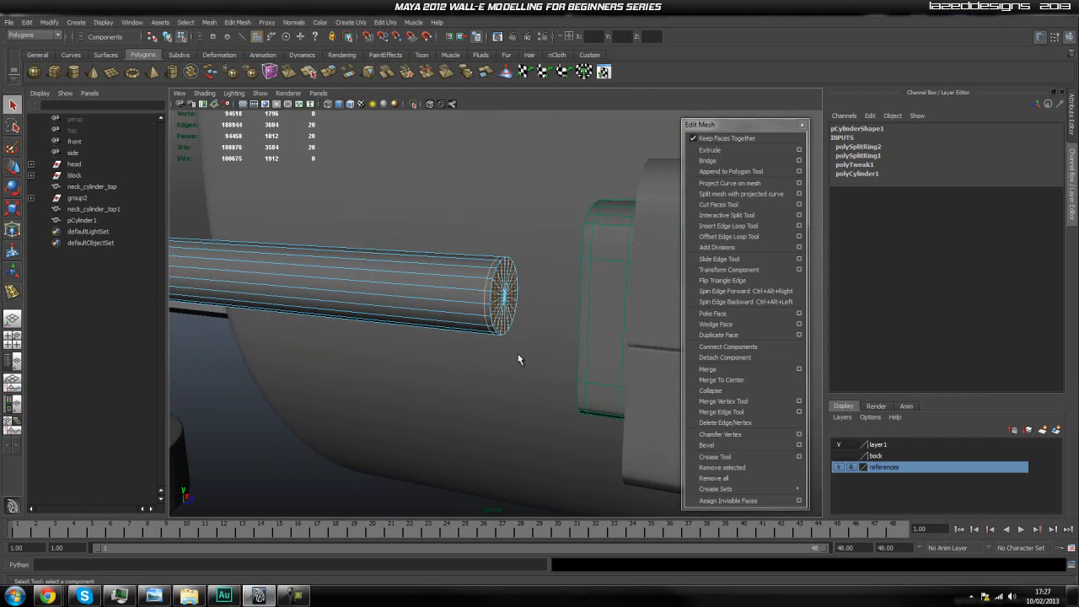
# Extrude the selected cap faces and scale them slightly inward
pyautogui.scroll(3, 543, 363)
pyautogui.click(710, 150)
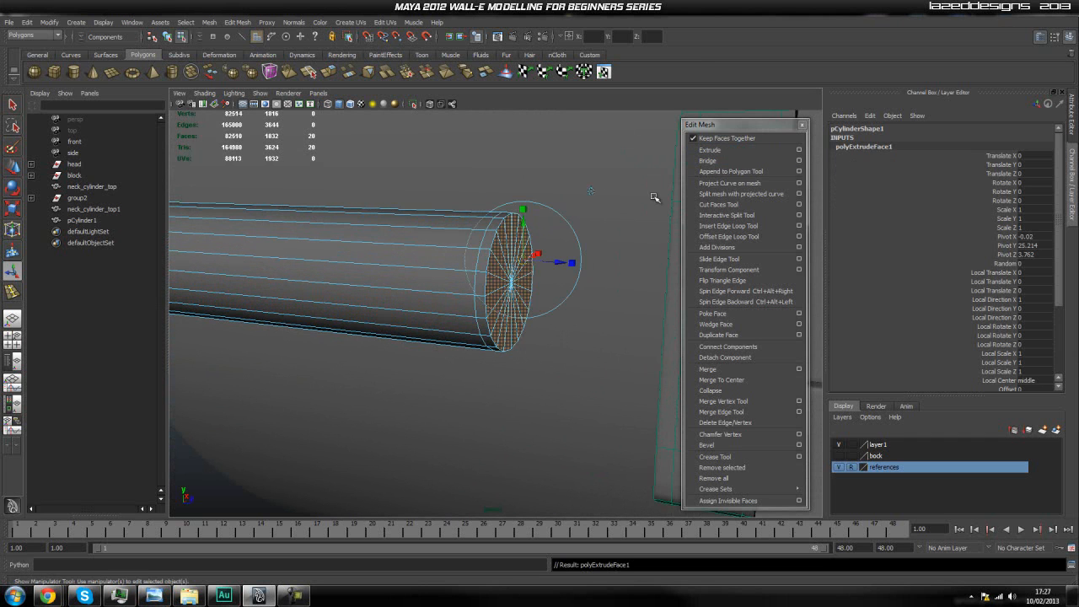
pyautogui.moveTo(516, 290); pyautogui.dragTo(512, 284)
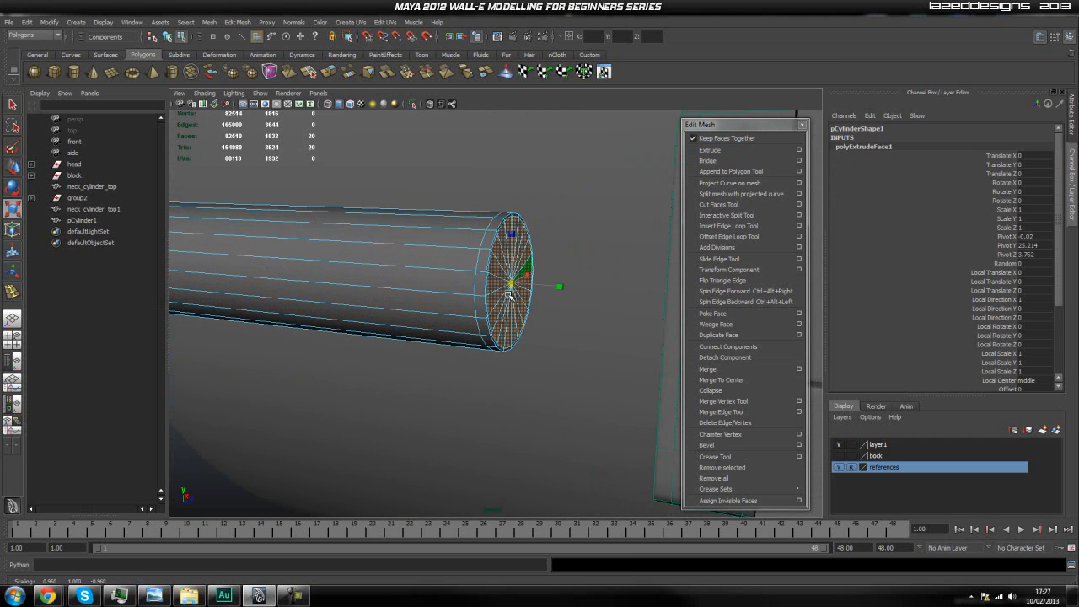
pyautogui.moveTo(427, 323)
pyautogui.keyDown('alt'); pyautogui.mouseDown()
pyautogui.moveTo(382, 320)
pyautogui.moveTo(450, 301)
pyautogui.moveTo(424, 339)
pyautogui.mouseUp(); pyautogui.keyUp('alt')
pyautogui.moveTo(421, 182); pyautogui.dragTo(304, 413)
pyautogui.keyDown('alt'); pyautogui.moveTo(385, 366); pyautogui.dragTo(345, 345); pyautogui.keyUp('alt')
pyautogui.keyDown('alt'); pyautogui.moveTo(345, 345); pyautogui.dragTo(392, 342, button='middle'); pyautogui.keyUp('alt')
pyautogui.press('r')
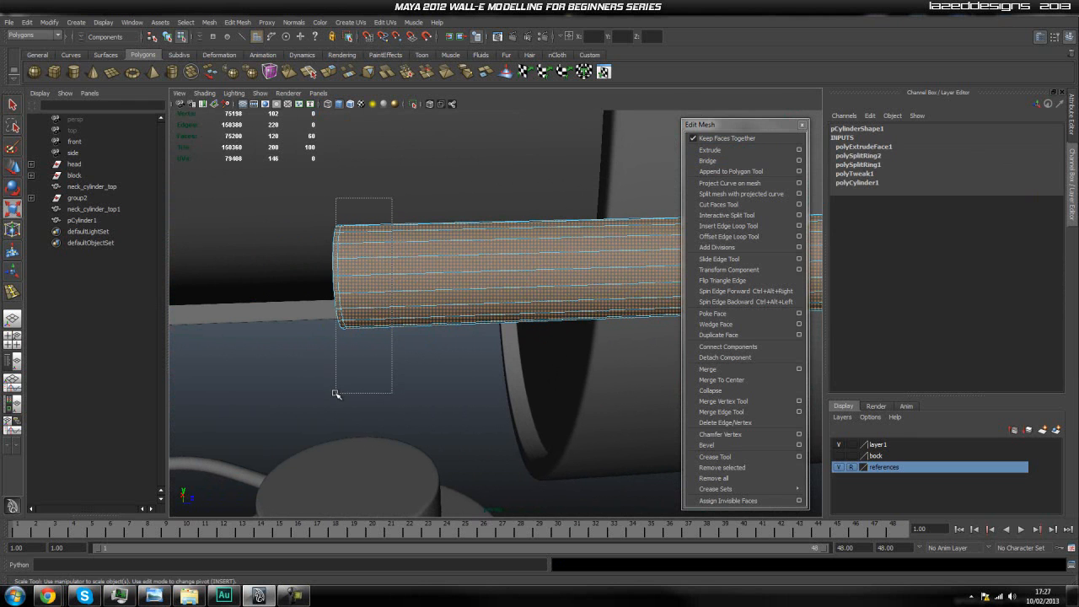
pyautogui.moveTo(336, 393); pyautogui.dragTo(337, 393)
pyautogui.keyDown('alt'); pyautogui.moveTo(337, 393); pyautogui.dragTo(432, 373); pyautogui.keyUp('alt')
pyautogui.moveTo(295, 410); pyautogui.dragTo(360, 234)
pyautogui.moveTo(327, 344)
pyautogui.keyDown('alt'); pyautogui.mouseDown()
pyautogui.moveTo(348, 334)
pyautogui.moveTo(343, 345)
pyautogui.mouseUp(); pyautogui.keyUp('alt')
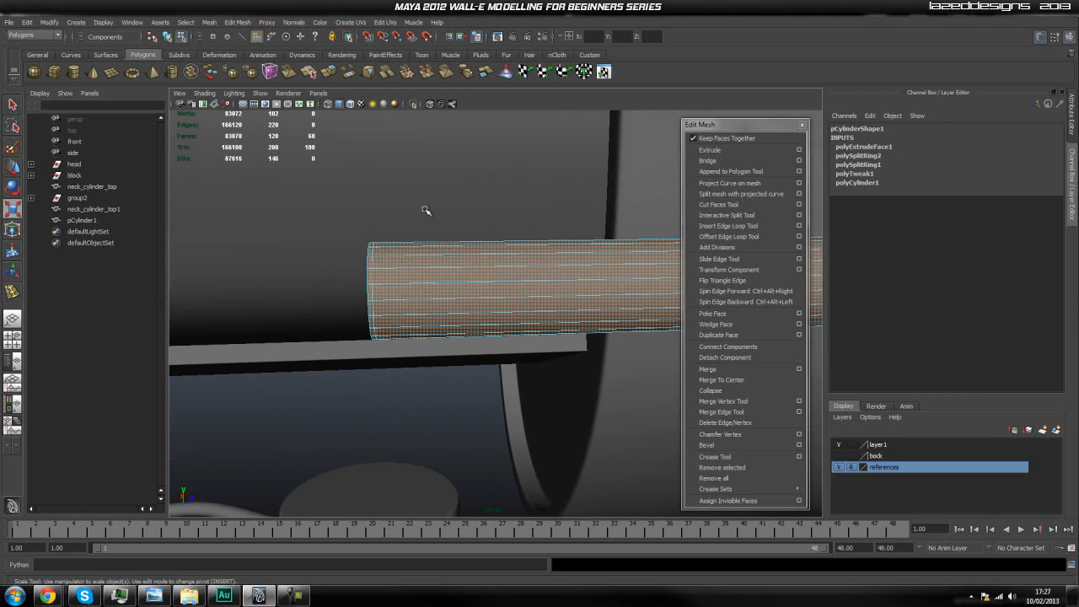
pyautogui.keyDown('alt'); pyautogui.moveTo(423, 254); pyautogui.dragTo(420, 216); pyautogui.keyUp('alt')
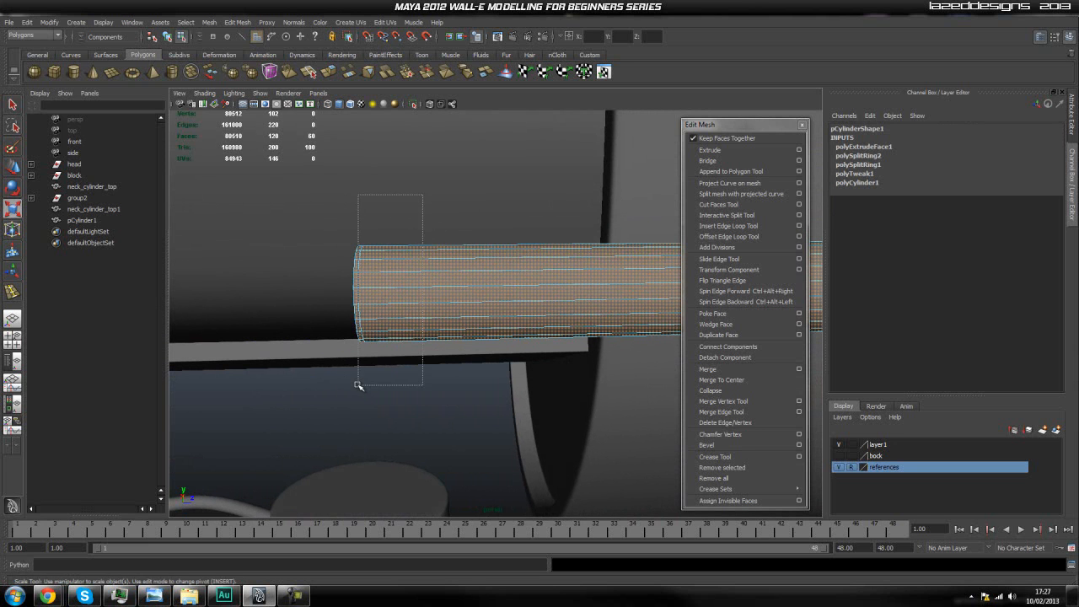
pyautogui.keyDown('ctrl'); pyautogui.moveTo(357, 386); pyautogui.dragTo(352, 388); pyautogui.keyUp('ctrl')
pyautogui.keyDown('alt'); pyautogui.moveTo(346, 388); pyautogui.dragTo(384, 391); pyautogui.keyUp('alt')
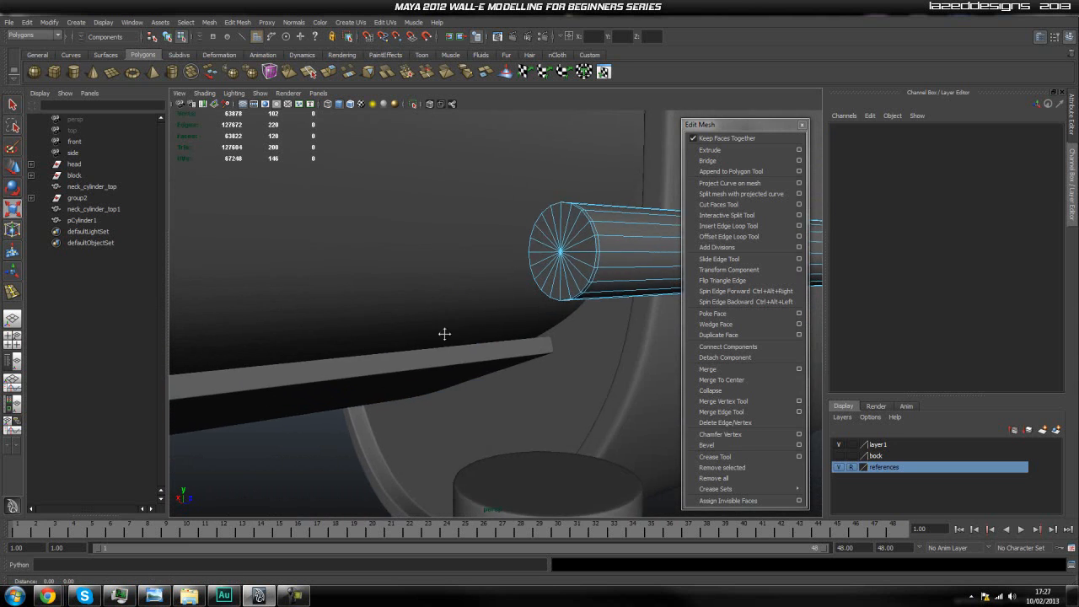
# Select all cap faces on the opposite, unextruded end of the cylinder
pyautogui.keyDown('alt'); pyautogui.moveTo(451, 328); pyautogui.dragTo(581, 227, button='right'); pyautogui.keyUp('alt')
pyautogui.keyDown('alt'); pyautogui.moveTo(581, 227); pyautogui.dragTo(412, 357, button='middle'); pyautogui.keyUp('alt')
pyautogui.keyDown('alt'); pyautogui.moveTo(443, 356); pyautogui.dragTo(453, 348); pyautogui.keyUp('alt')
pyautogui.click(474, 377)
pyautogui.keyDown('shift'); pyautogui.click(488, 362); pyautogui.keyUp('shift')
pyautogui.keyDown('shift'); pyautogui.click(490, 344); pyautogui.keyUp('shift')
pyautogui.press('q')
pyautogui.keyDown('shift'); pyautogui.click(502, 301); pyautogui.keyUp('shift')
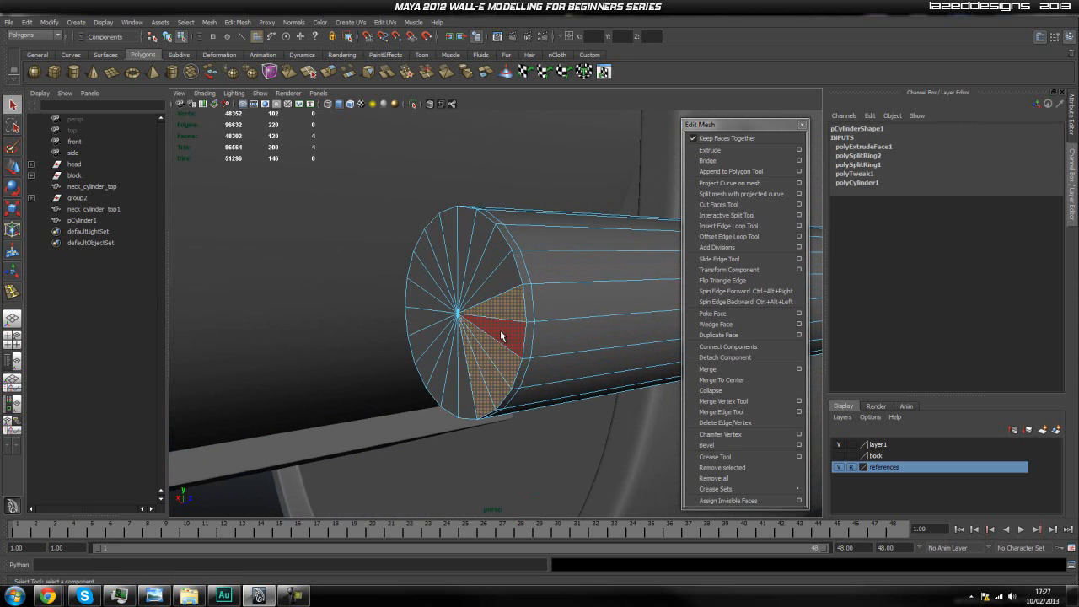
pyautogui.keyDown('shift'); pyautogui.click(498, 332); pyautogui.keyUp('shift')
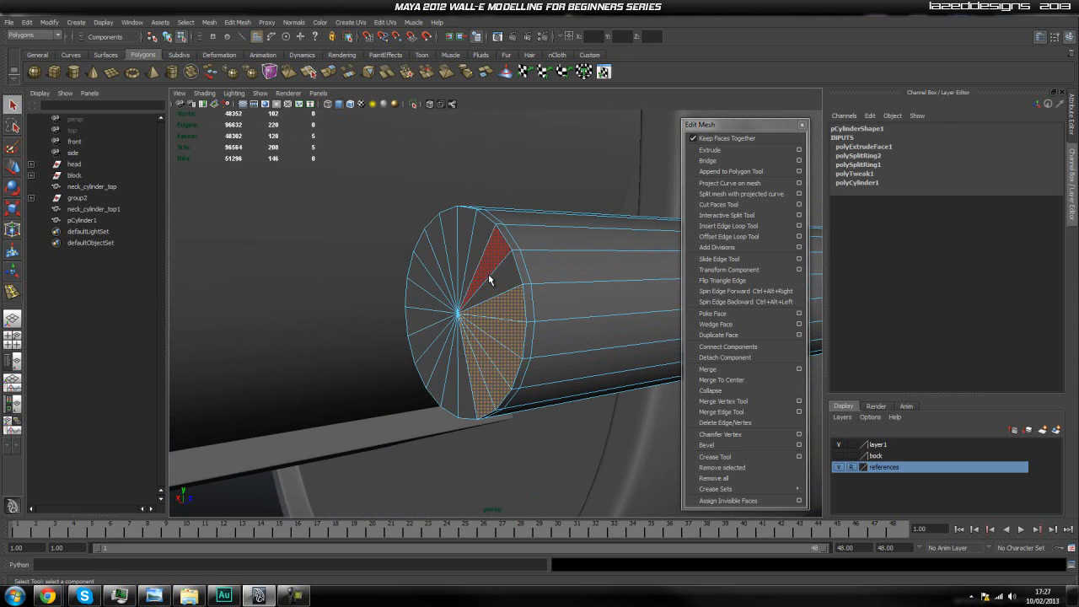
pyautogui.keyDown('shift'); pyautogui.click(440, 257); pyautogui.keyUp('shift')
pyautogui.keyDown('shift'); pyautogui.click(431, 268); pyautogui.keyUp('shift')
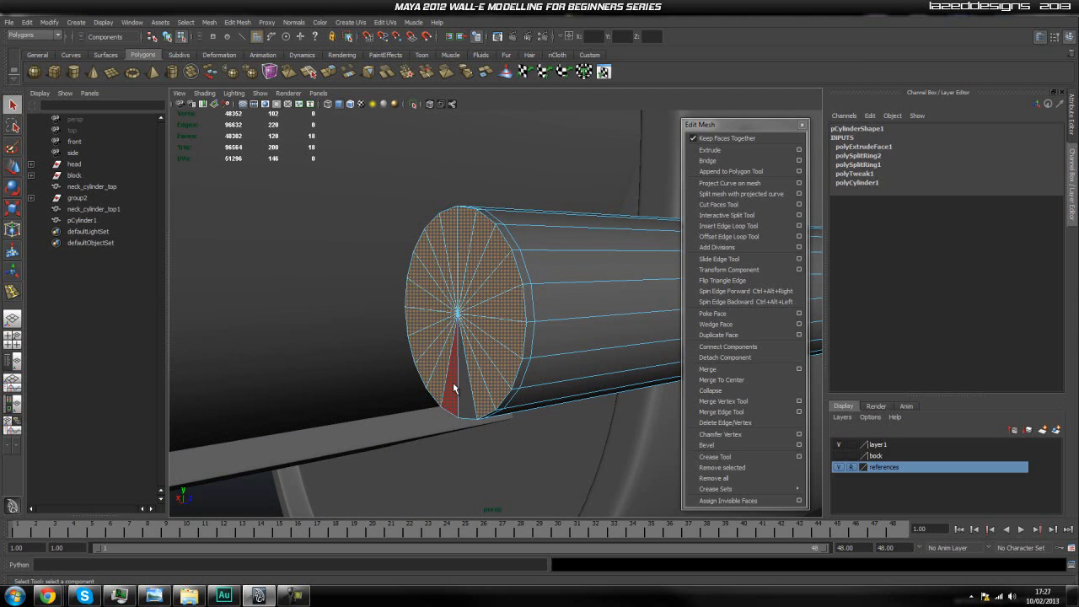
# Extrude the selected end-cap faces, scale them slightly inward and return to object mode
pyautogui.scroll(-5, 466, 390)
pyautogui.keyDown('alt'); pyautogui.moveTo(467, 390); pyautogui.dragTo(437, 413); pyautogui.keyUp('alt')
pyautogui.scroll(3, 436, 413)
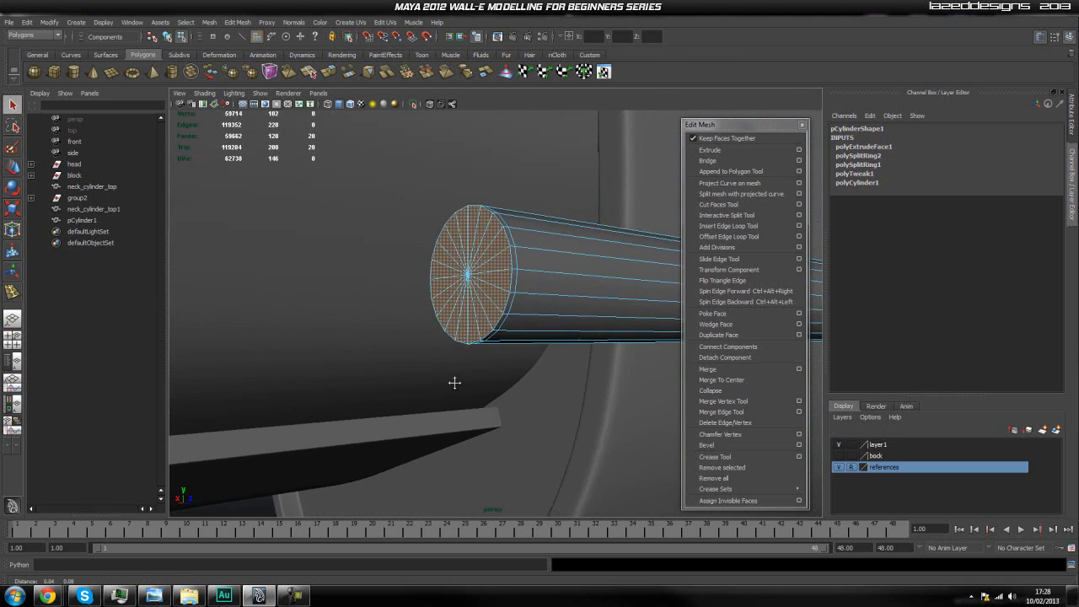
pyautogui.click(710, 150)
pyautogui.press('r')
pyautogui.moveTo(466, 281); pyautogui.dragTo(455, 294)
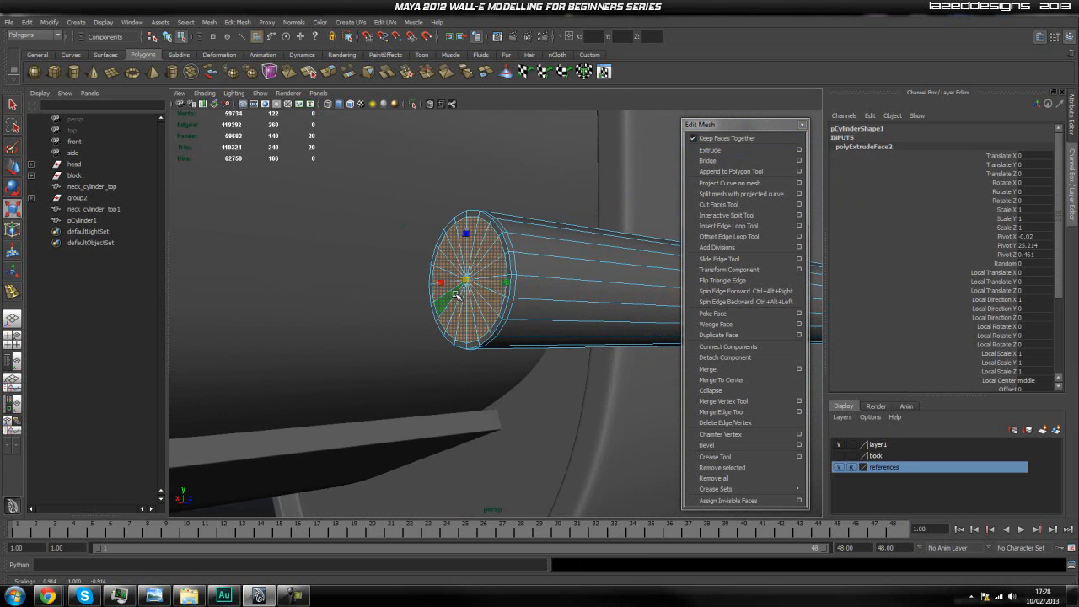
pyautogui.press('q')
pyautogui.moveTo(571, 305); pyautogui.dragTo(607, 291, button='right')
pyautogui.click(606, 290)
pyautogui.click(587, 412)
# Slide the cylinder along its length into the side block, to about Translate Z 2.476
pyautogui.scroll(-3, 587, 412)
pyautogui.keyDown('alt'); pyautogui.moveTo(587, 370); pyautogui.dragTo(539, 379, button='middle'); pyautogui.keyUp('alt')
pyautogui.keyDown('alt'); pyautogui.moveTo(538, 379); pyautogui.dragTo(494, 379); pyautogui.keyUp('alt')
pyautogui.click(508, 345)
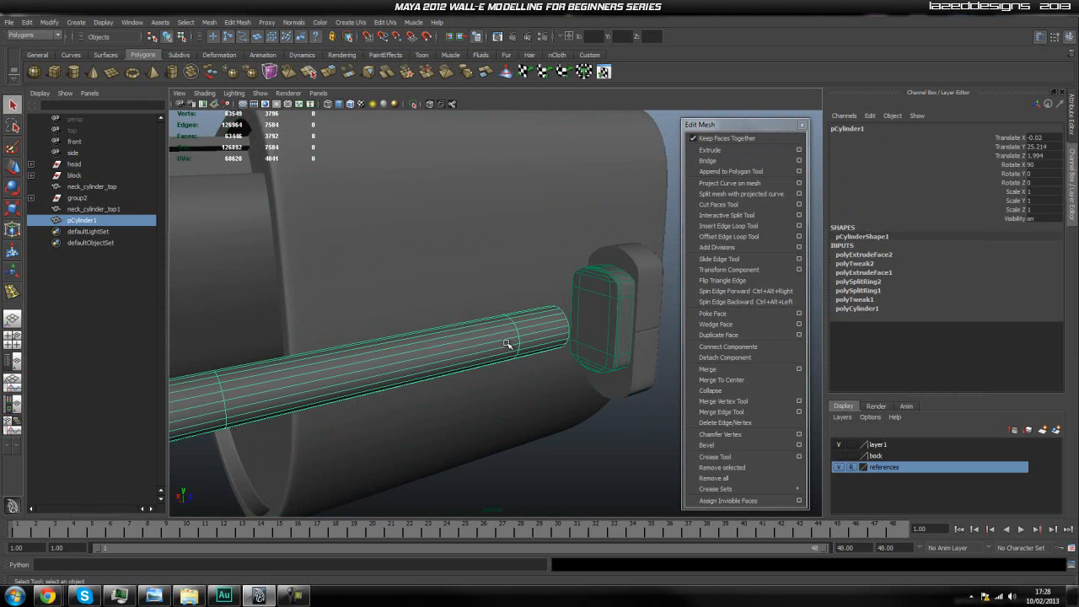
pyautogui.press('w')
pyautogui.moveTo(403, 359); pyautogui.dragTo(460, 350)
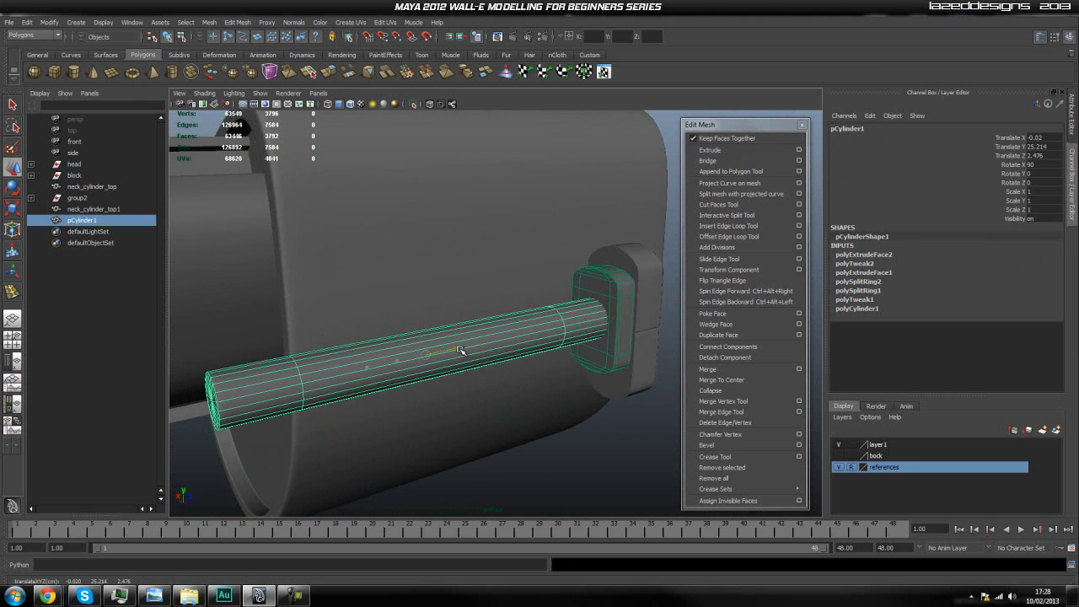
# Turn off the live surface state of the inner side block using Make Not Live
pyautogui.click(596, 428)
pyautogui.scroll(-4, 597, 428)
pyautogui.keyDown('alt'); pyautogui.moveTo(590, 423); pyautogui.dragTo(562, 408); pyautogui.keyUp('alt')
pyautogui.scroll(4, 557, 296)
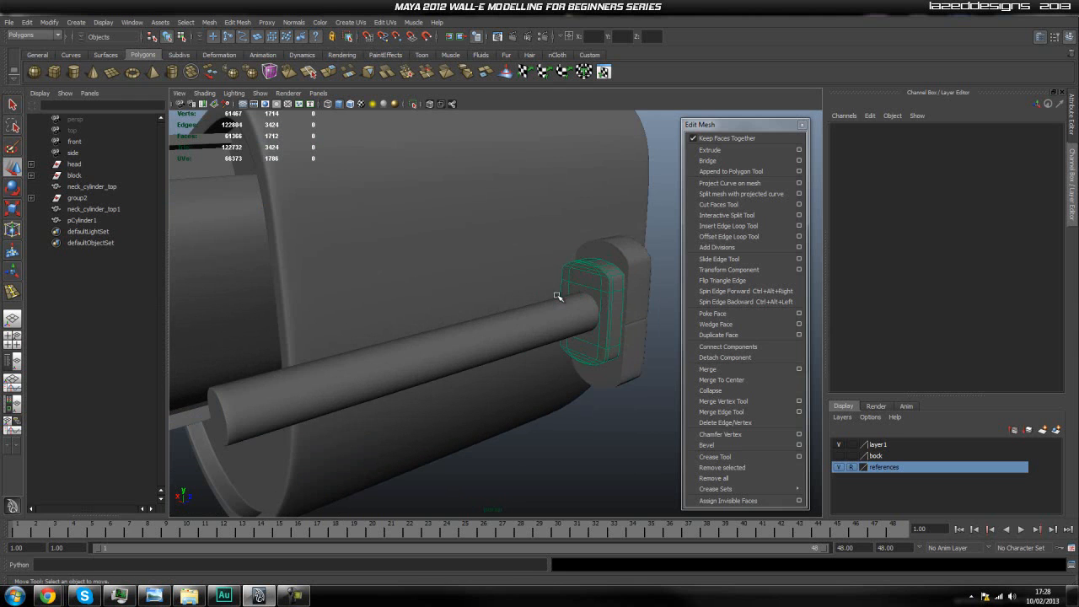
pyautogui.press('space')
pyautogui.click(513, 230)
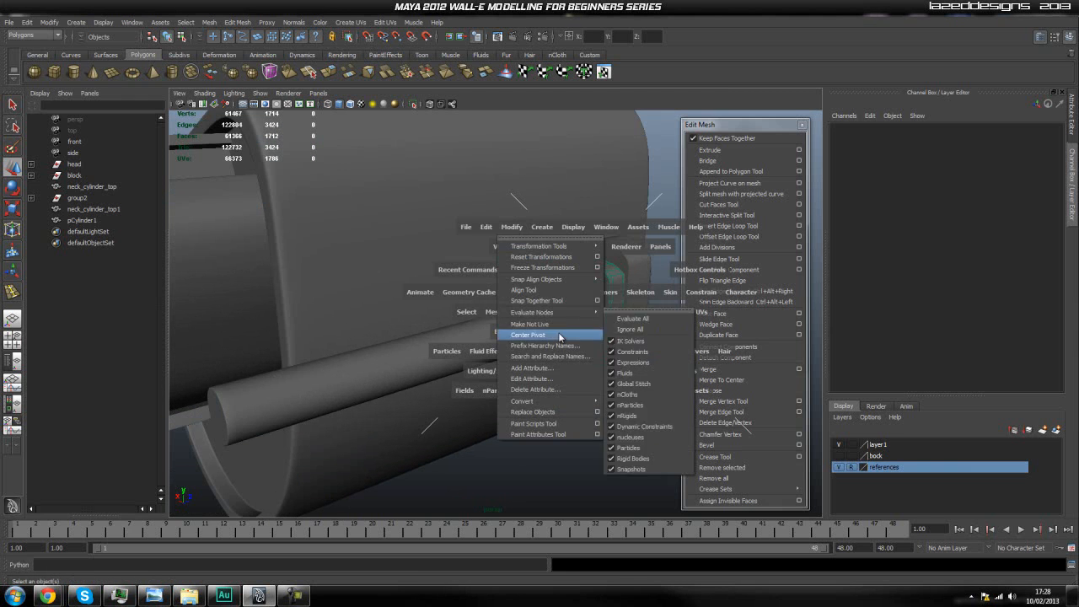
pyautogui.click(549, 327)
# Duplicate the upper rounded piece of the side block and move the copy along the rod to about Translate Z 2.551
pyautogui.keyDown('alt'); pyautogui.moveTo(616, 431); pyautogui.dragTo(458, 365); pyautogui.keyUp('alt')
pyautogui.click(482, 337)
pyautogui.click(570, 295)
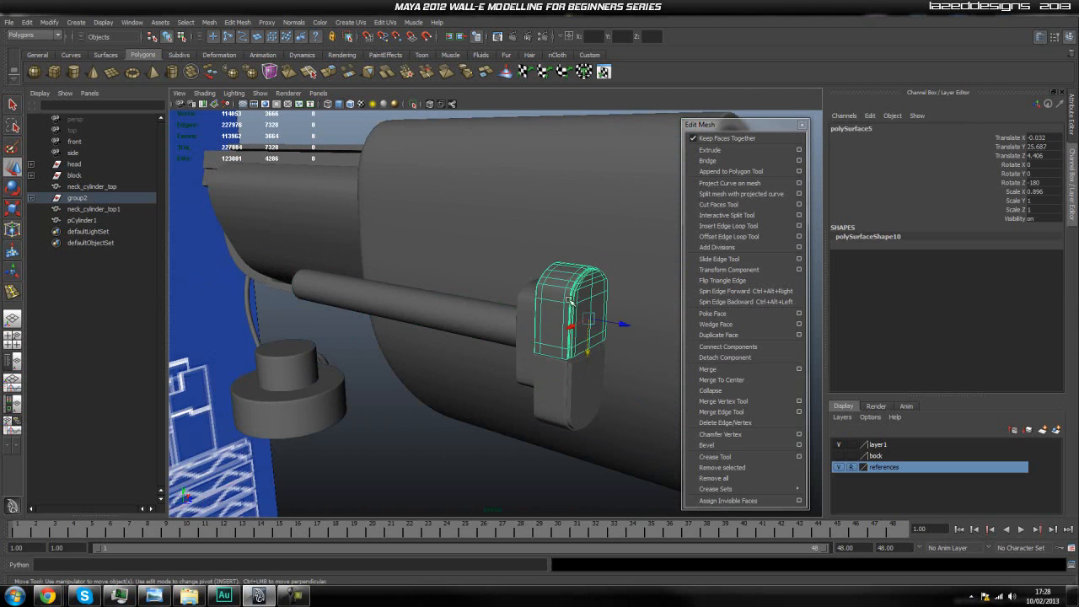
pyautogui.scroll(4, 561, 375)
pyautogui.keyDown('alt'); pyautogui.moveTo(576, 359); pyautogui.dragTo(542, 362); pyautogui.keyUp('alt')
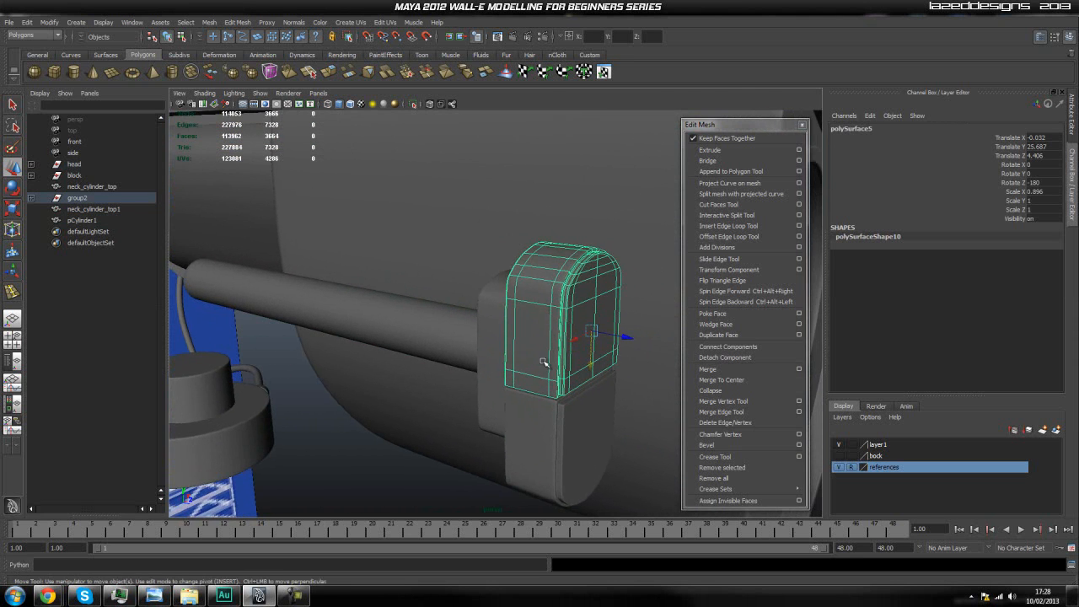
pyautogui.hotkey('ctrl', 'd')
pyautogui.moveTo(618, 335); pyautogui.dragTo(390, 297)
pyautogui.keyDown('alt'); pyautogui.moveTo(416, 286); pyautogui.dragTo(468, 336, button='middle'); pyautogui.keyUp('alt')
pyautogui.moveTo(447, 336); pyautogui.dragTo(567, 376)
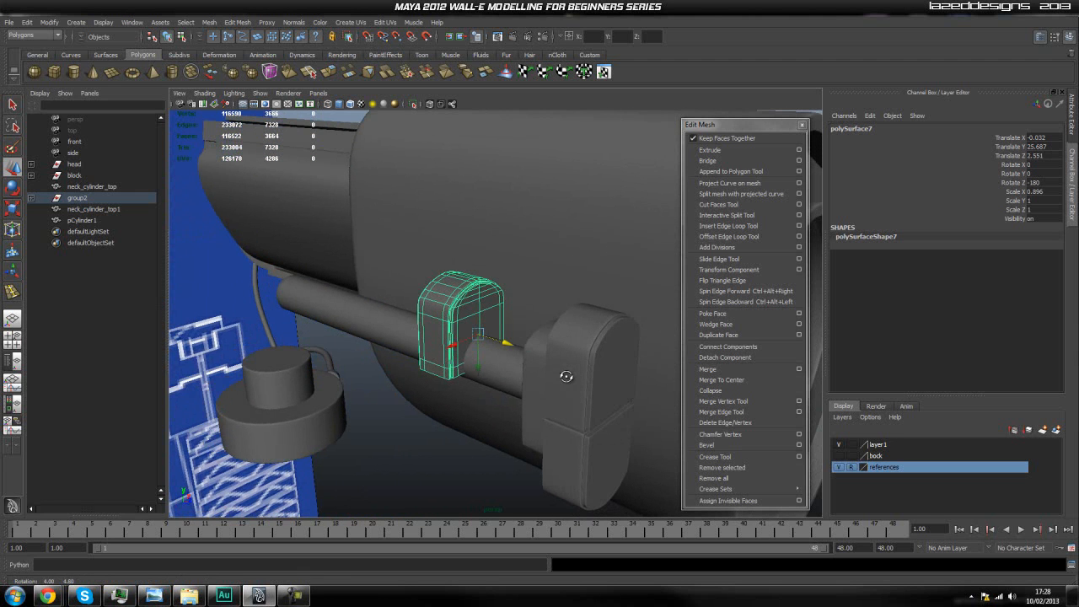
# Duplicate the rounded bracket again and slide the copy to the far end of the rod, about Translate Z -0.663
pyautogui.keyDown('alt'); pyautogui.moveTo(294, 309); pyautogui.dragTo(362, 336); pyautogui.keyUp('alt')
pyautogui.scroll(-4, 414, 334)
pyautogui.hotkey('ctrl', 'd')
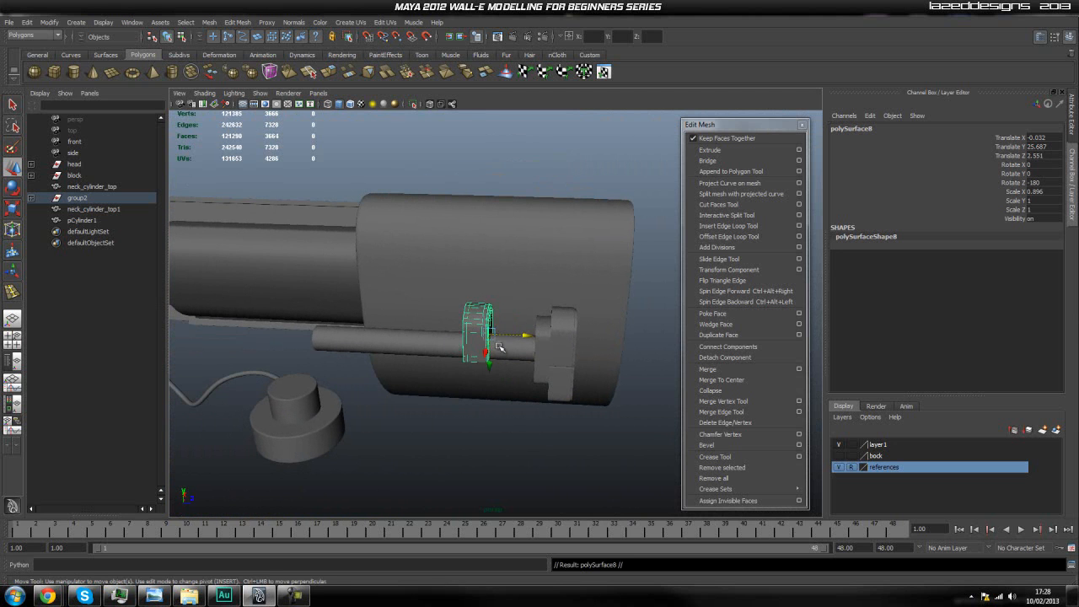
pyautogui.moveTo(526, 335); pyautogui.dragTo(382, 336)
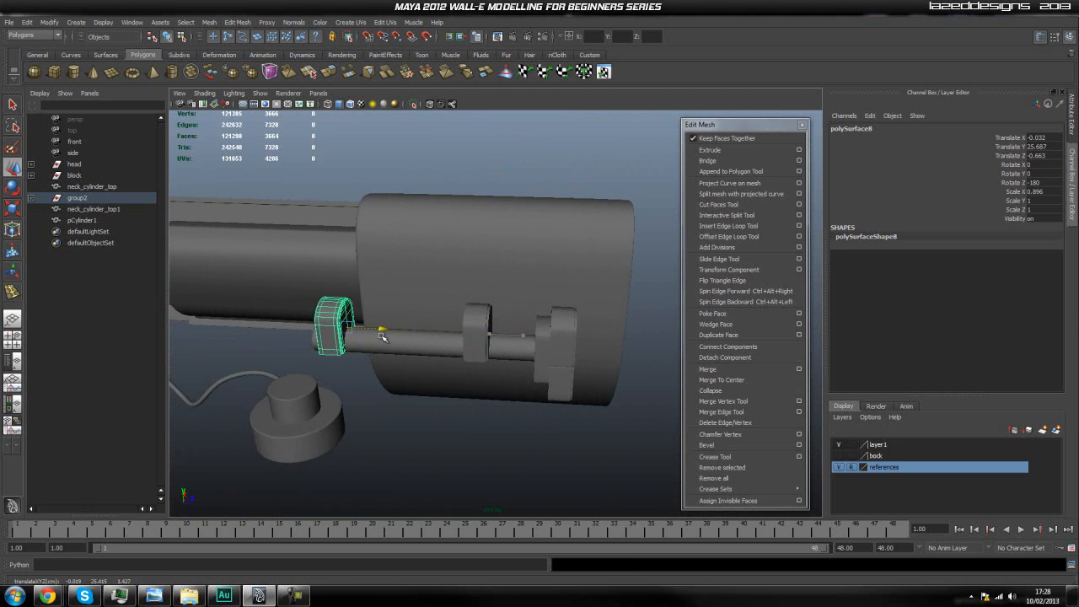
# Isolate the middle bracket, the eye housing shell and the rod in the view
pyautogui.click(437, 396)
pyautogui.click(484, 338)
pyautogui.keyDown('shift'); pyautogui.click(470, 272); pyautogui.keyUp('shift')
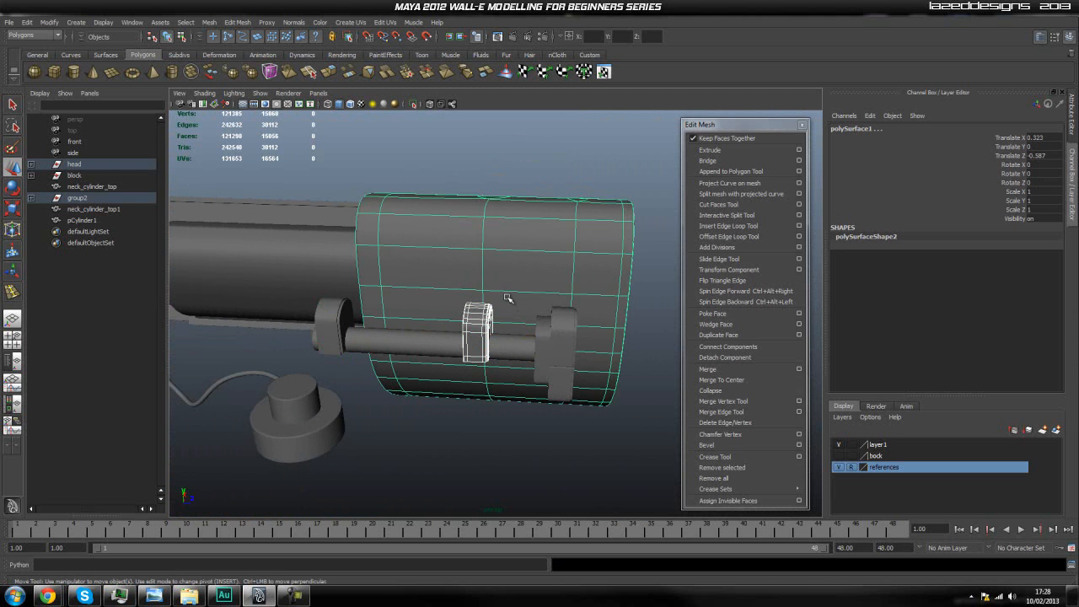
pyautogui.click(509, 349)
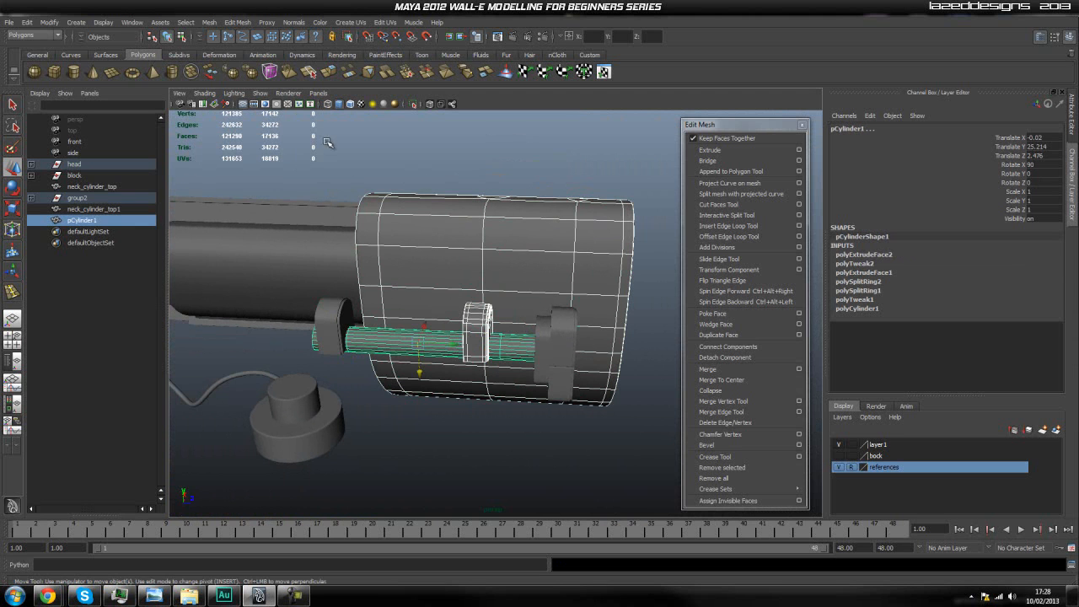
pyautogui.click(413, 108)
pyautogui.click(499, 152)
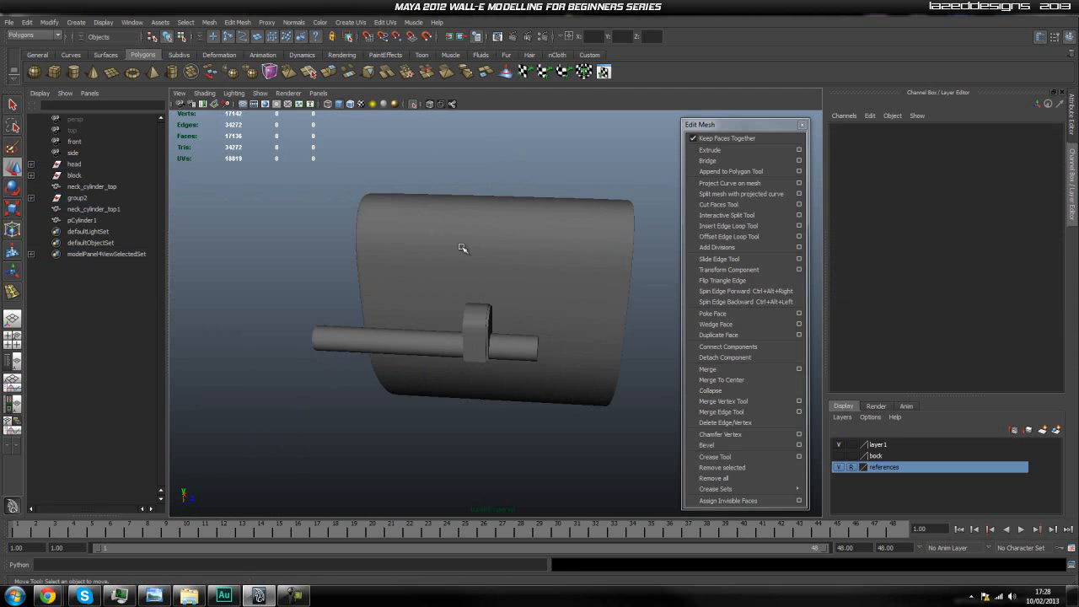
# In the front view, rotate the middle bracket to about -83.6 degrees around Z so its flat side faces the housing
pyautogui.press('space')
pyautogui.moveTo(479, 291); pyautogui.dragTo(471, 293)
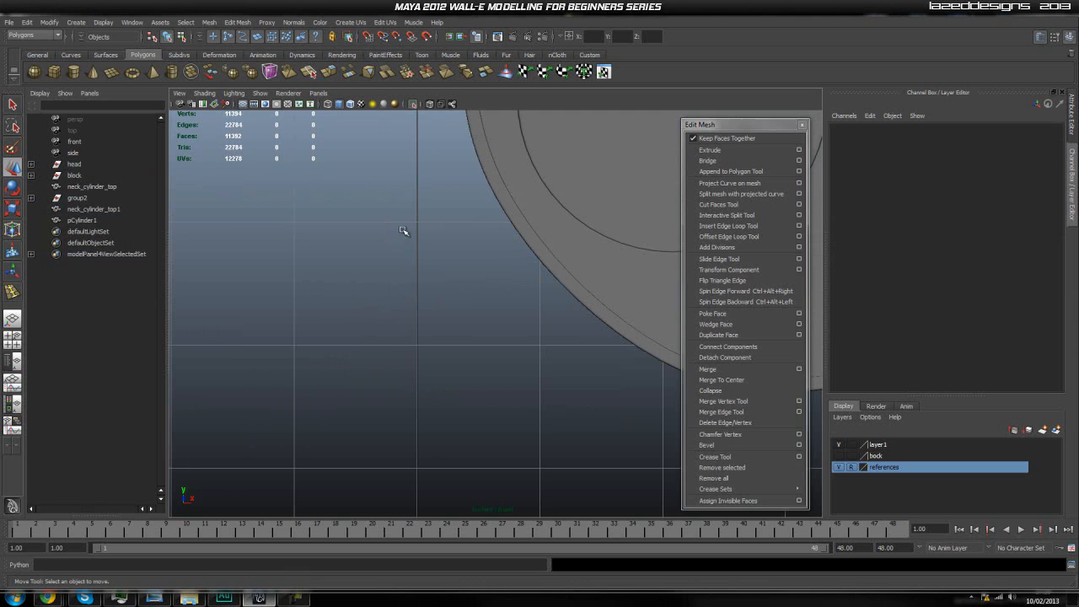
pyautogui.keyDown('alt'); pyautogui.moveTo(404, 239); pyautogui.dragTo(409, 260, button='right'); pyautogui.keyUp('alt')
pyautogui.keyDown('alt'); pyautogui.moveTo(408, 260); pyautogui.dragTo(431, 306, button='middle'); pyautogui.keyUp('alt')
pyautogui.keyDown('alt'); pyautogui.moveTo(431, 306); pyautogui.dragTo(357, 280, button='right'); pyautogui.keyUp('alt')
pyautogui.keyDown('alt'); pyautogui.moveTo(344, 268); pyautogui.dragTo(374, 291, button='middle'); pyautogui.keyUp('alt')
pyautogui.keyDown('alt'); pyautogui.moveTo(374, 292); pyautogui.dragTo(464, 294, button='right'); pyautogui.keyUp('alt')
pyautogui.keyDown('alt'); pyautogui.moveTo(313, 232); pyautogui.dragTo(344, 267, button='middle'); pyautogui.keyUp('alt')
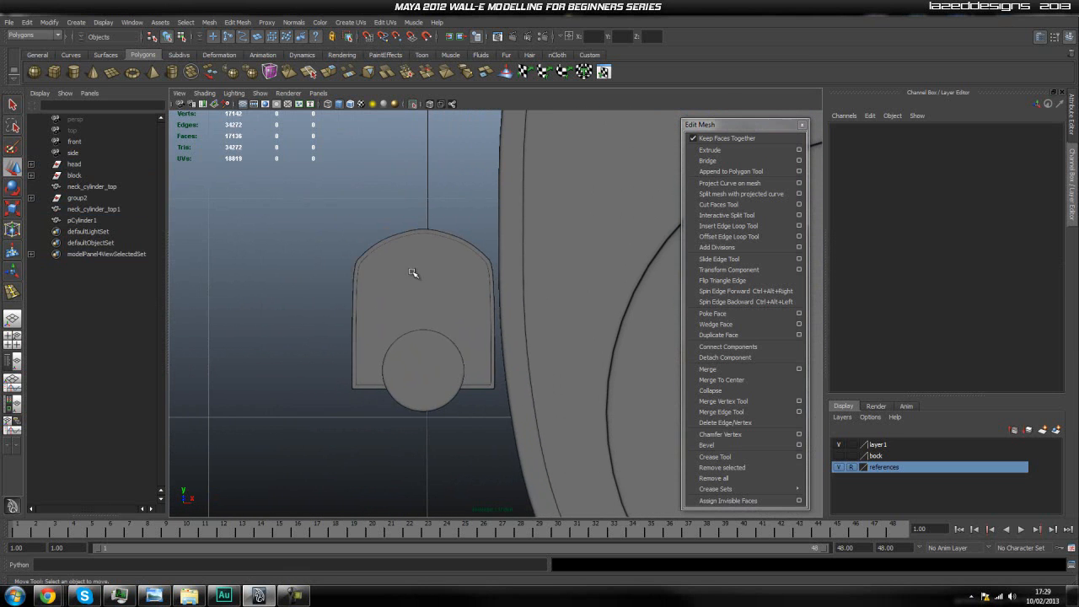
pyautogui.click(411, 275)
pyautogui.press('e')
pyautogui.moveTo(406, 279); pyautogui.dragTo(336, 377)
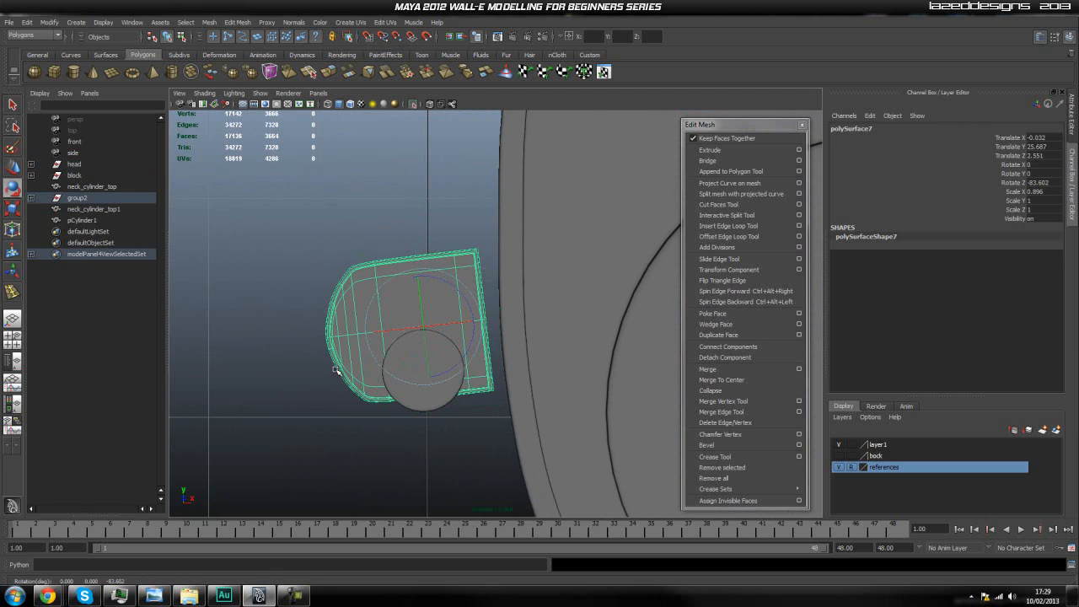
# Move the bracket around the rod and against the housing, to about Translate X 0.237 and Y 25.41
pyautogui.press('w')
pyautogui.moveTo(413, 341); pyautogui.dragTo(495, 359)
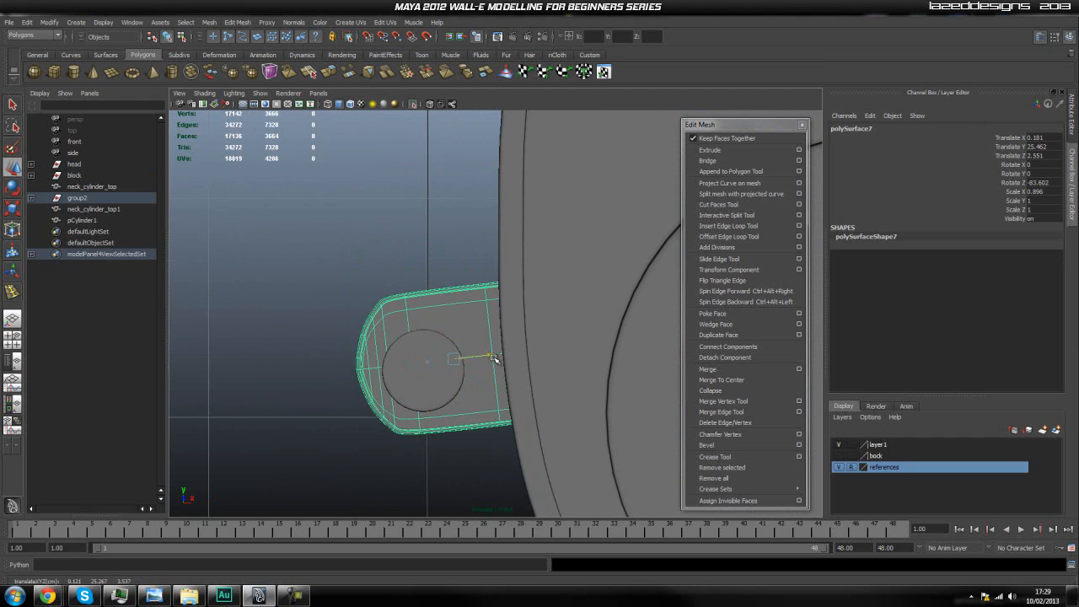
pyautogui.moveTo(456, 398); pyautogui.dragTo(466, 399)
pyautogui.moveTo(494, 359); pyautogui.dragTo(497, 359)
pyautogui.moveTo(463, 397); pyautogui.dragTo(464, 399)
pyautogui.moveTo(492, 362); pyautogui.dragTo(498, 360)
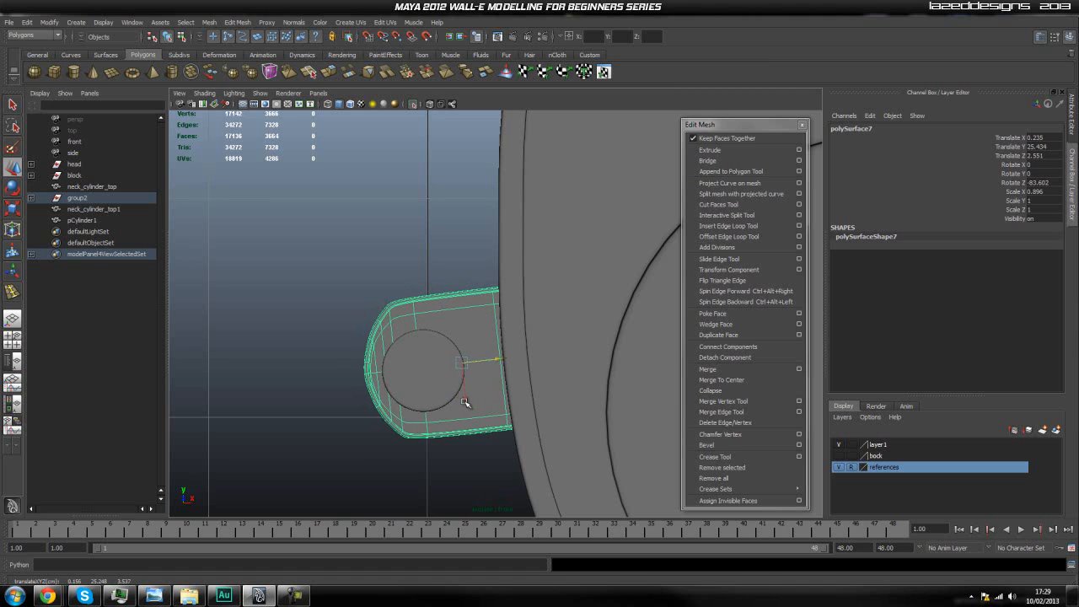
pyautogui.moveTo(465, 402); pyautogui.dragTo(466, 405)
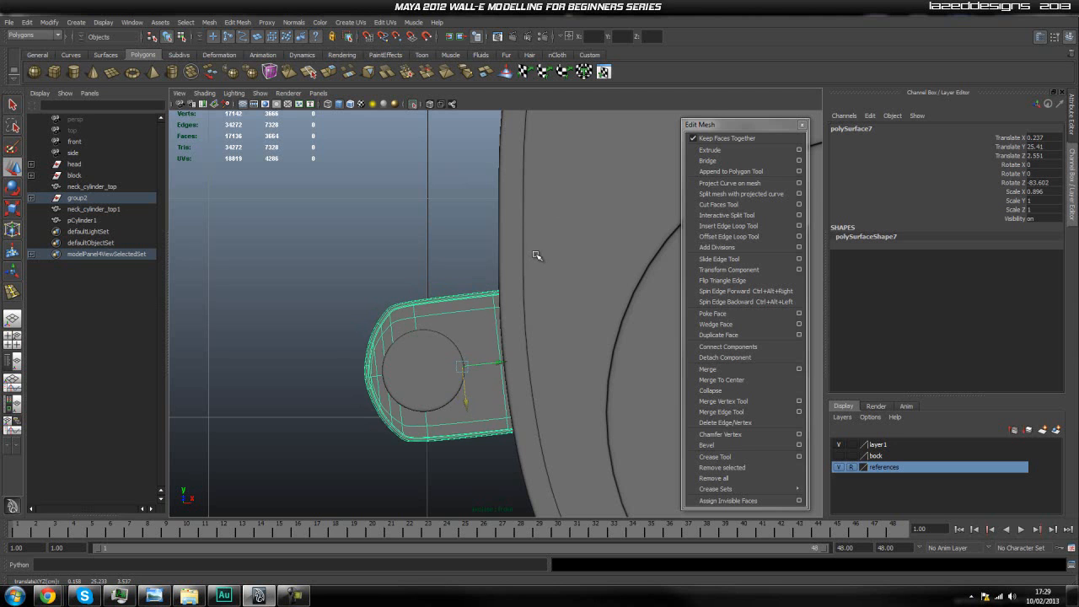
# Move the bracket's pivot point to the centre of the rod
pyautogui.press('Insert')
pyautogui.click(422, 383)
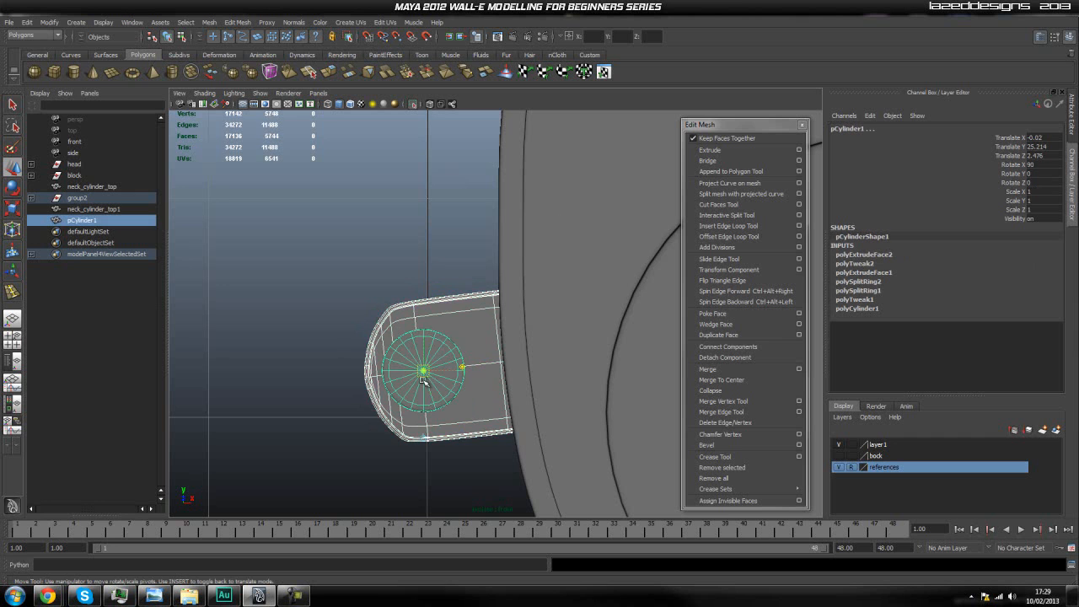
pyautogui.scroll(2, 389, 389)
pyautogui.keyDown('alt'); pyautogui.moveTo(406, 385); pyautogui.dragTo(443, 349, button='middle'); pyautogui.keyUp('alt')
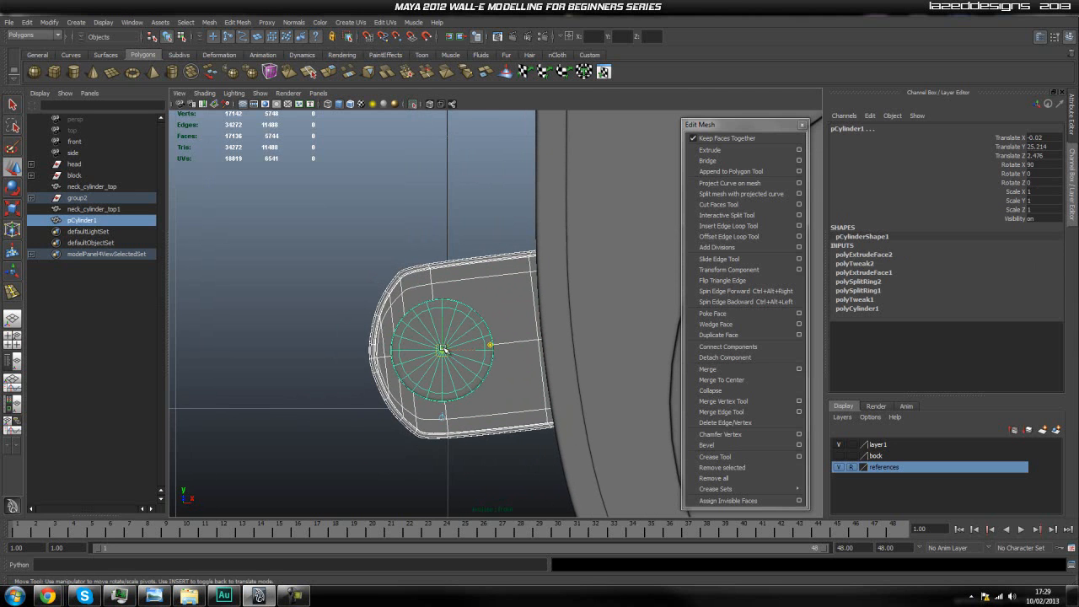
pyautogui.click(516, 331)
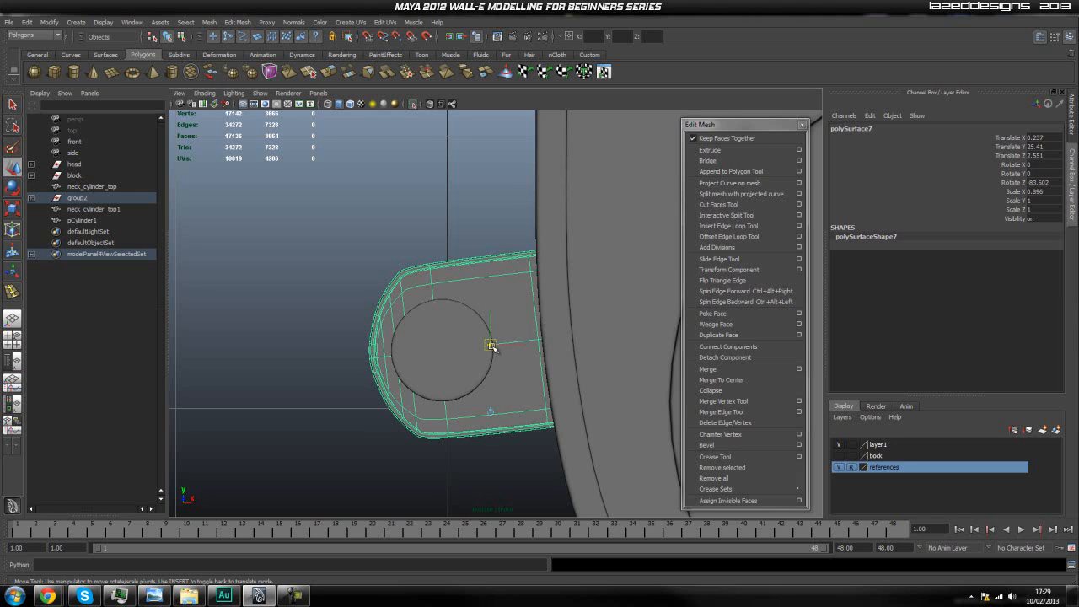
pyautogui.moveTo(491, 344); pyautogui.dragTo(454, 349)
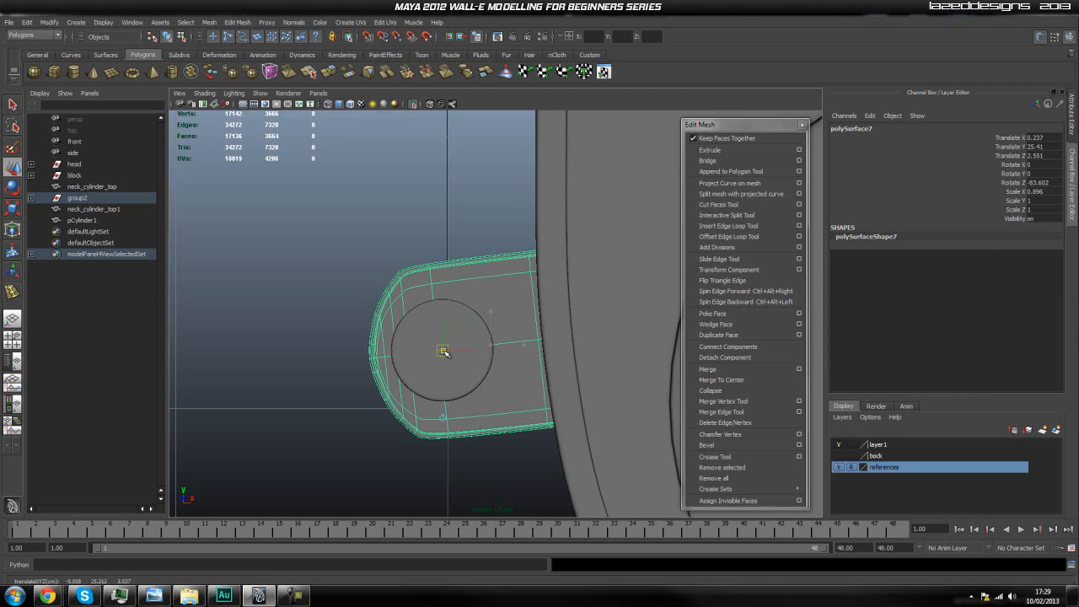
pyautogui.press('Insert')
# Rotate the bracket to about -83.15 degrees around Z and scale it down uniformly to about 0.835 in Y and Z
pyautogui.press('e')
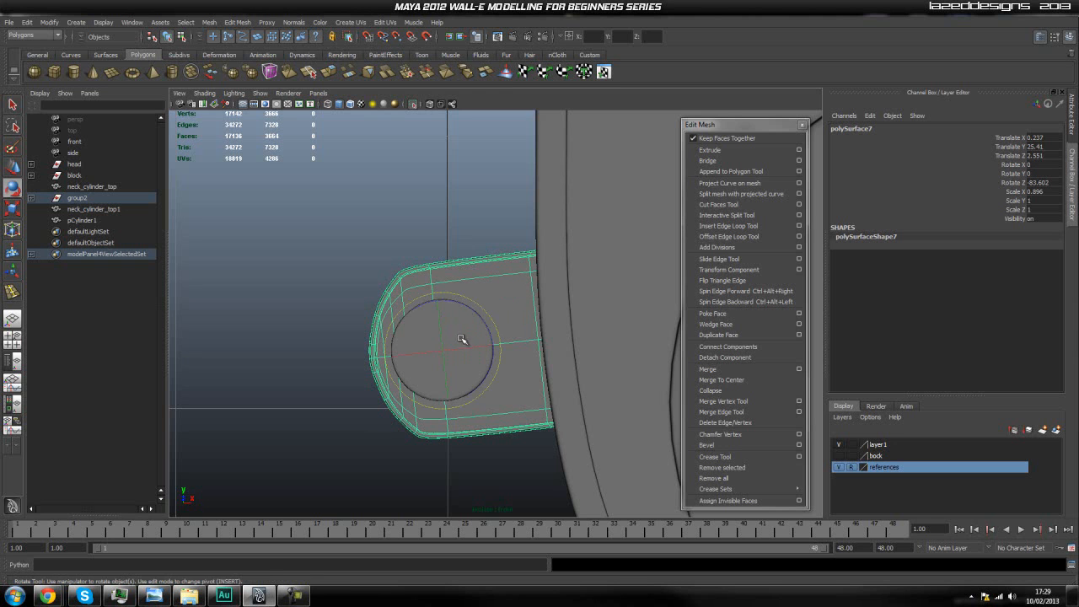
pyautogui.click(480, 316)
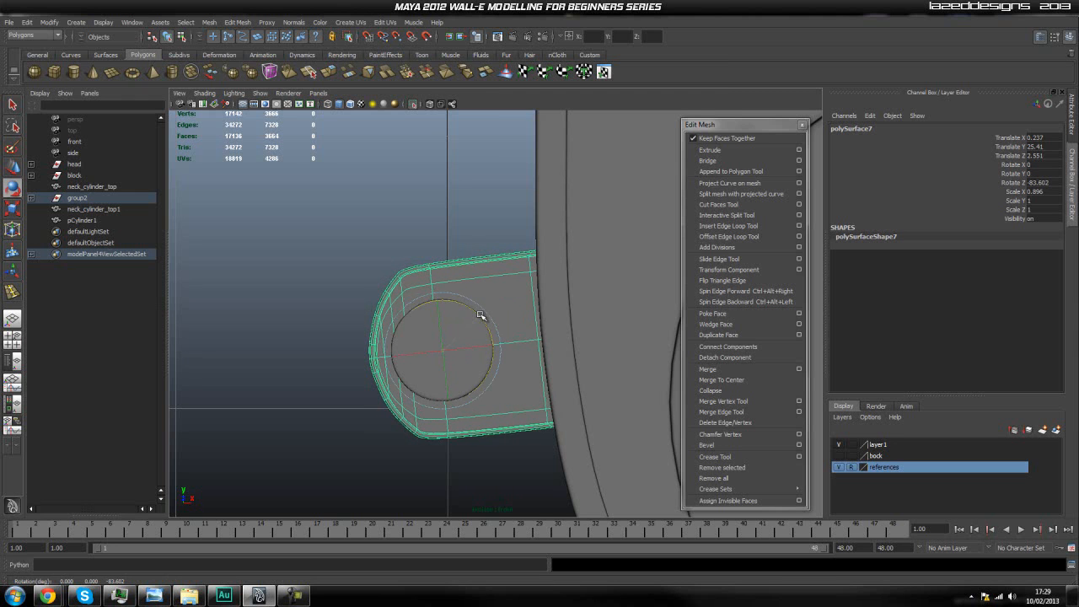
pyautogui.moveTo(481, 315); pyautogui.dragTo(480, 314)
pyautogui.moveTo(539, 306)
pyautogui.keyDown('alt'); pyautogui.mouseDown(button='middle')
pyautogui.moveTo(511, 304)
pyautogui.moveTo(522, 305)
pyautogui.mouseUp(button='middle'); pyautogui.keyUp('alt')
pyautogui.press('r')
pyautogui.moveTo(432, 349); pyautogui.dragTo(409, 337)
# Nudge the bracket to about Translate X 0.226 and Y 25.409, and rotate it to about -84.26 degrees around Z
pyautogui.press('space')
pyautogui.keyDown('alt'); pyautogui.moveTo(405, 359); pyautogui.dragTo(439, 373); pyautogui.keyUp('alt')
pyautogui.scroll(3, 408, 365)
pyautogui.keyDown('alt'); pyautogui.moveTo(439, 374); pyautogui.dragTo(536, 375, button='right'); pyautogui.keyUp('alt')
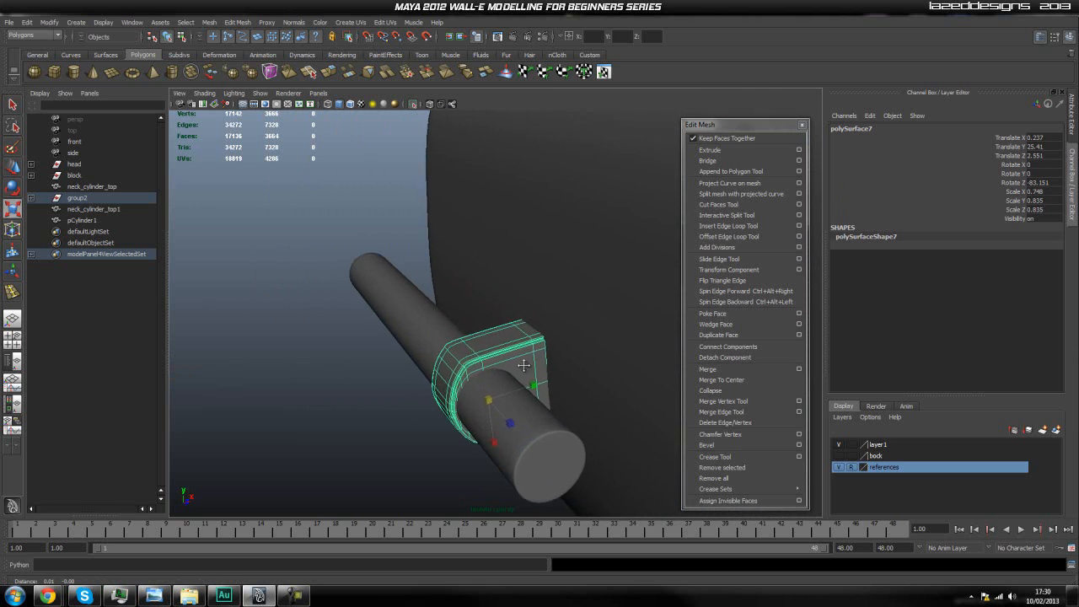
pyautogui.keyDown('alt'); pyautogui.moveTo(535, 375); pyautogui.dragTo(473, 340, button='middle'); pyautogui.keyUp('alt')
pyautogui.keyDown('alt'); pyautogui.moveTo(455, 352); pyautogui.dragTo(366, 362); pyautogui.keyUp('alt')
pyautogui.press('space')
pyautogui.keyDown('alt'); pyautogui.moveTo(366, 362); pyautogui.dragTo(431, 378, button='right'); pyautogui.keyUp('alt')
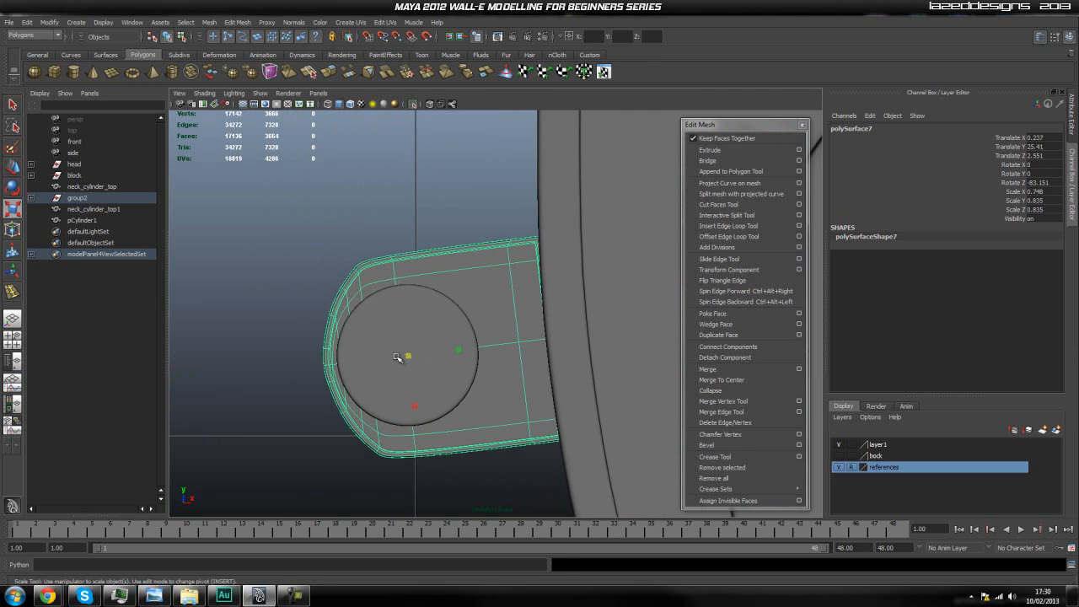
pyautogui.press('w')
pyautogui.moveTo(456, 351); pyautogui.dragTo(446, 330)
pyautogui.press('e')
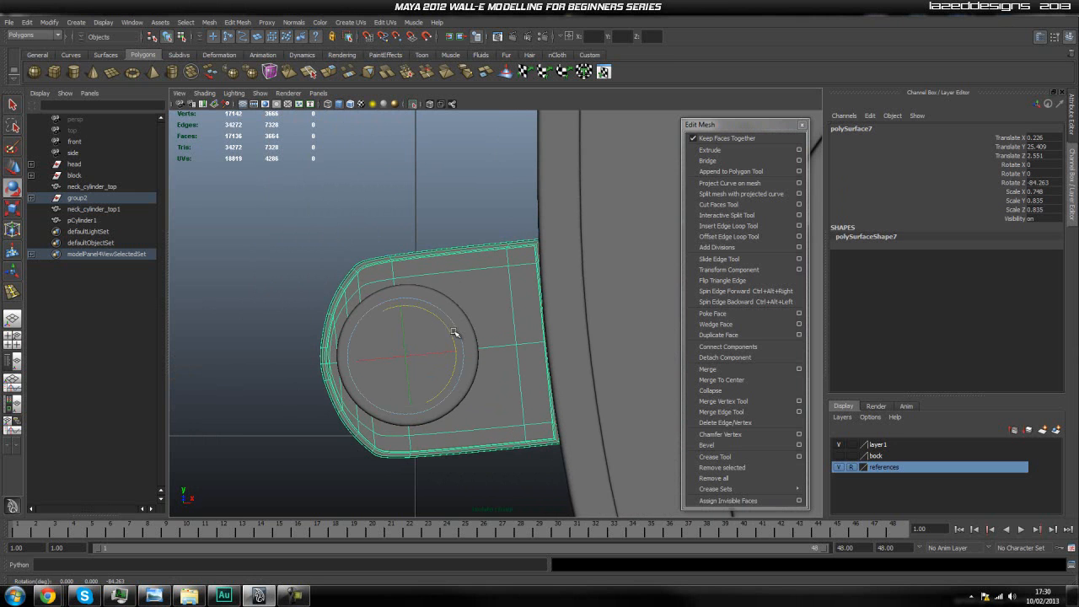
# Turn on X-ray shading, and move the bracket's upper housing-side corner vertices to meet the housing's edge
pyautogui.click(430, 103)
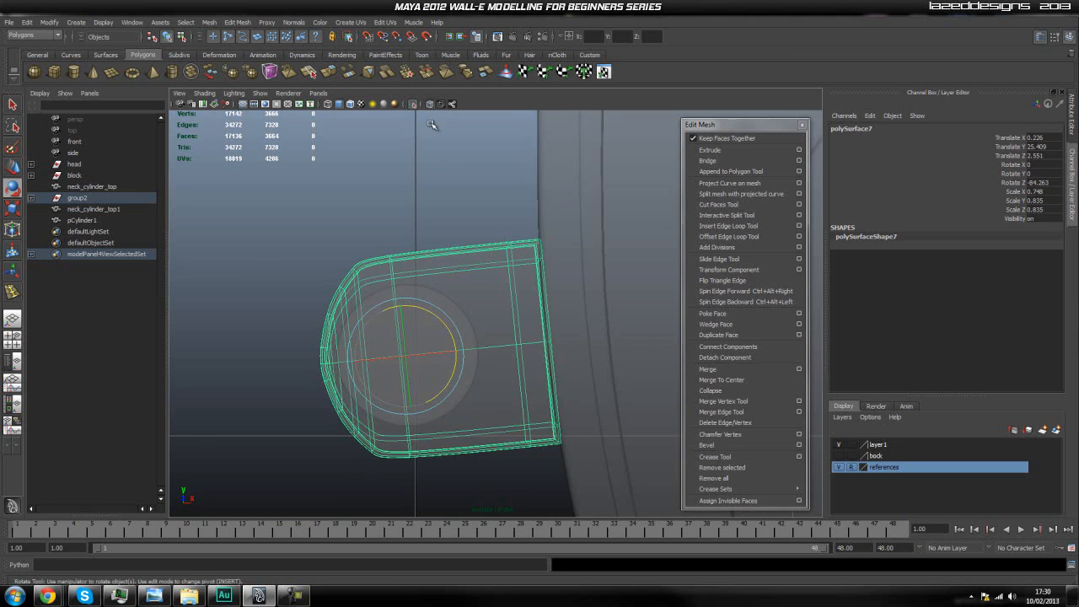
pyautogui.scroll(2, 513, 307)
pyautogui.keyDown('alt'); pyautogui.moveTo(532, 285); pyautogui.dragTo(462, 296, button='middle'); pyautogui.keyUp('alt')
pyautogui.rightClick(462, 269)
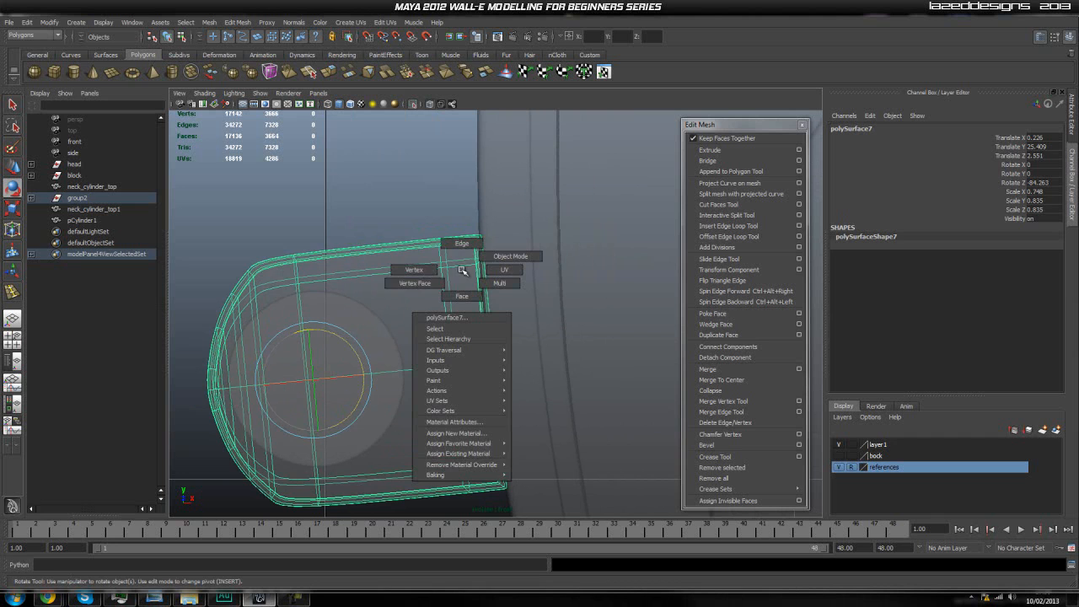
pyautogui.click(413, 269)
pyautogui.scroll(3, 493, 243)
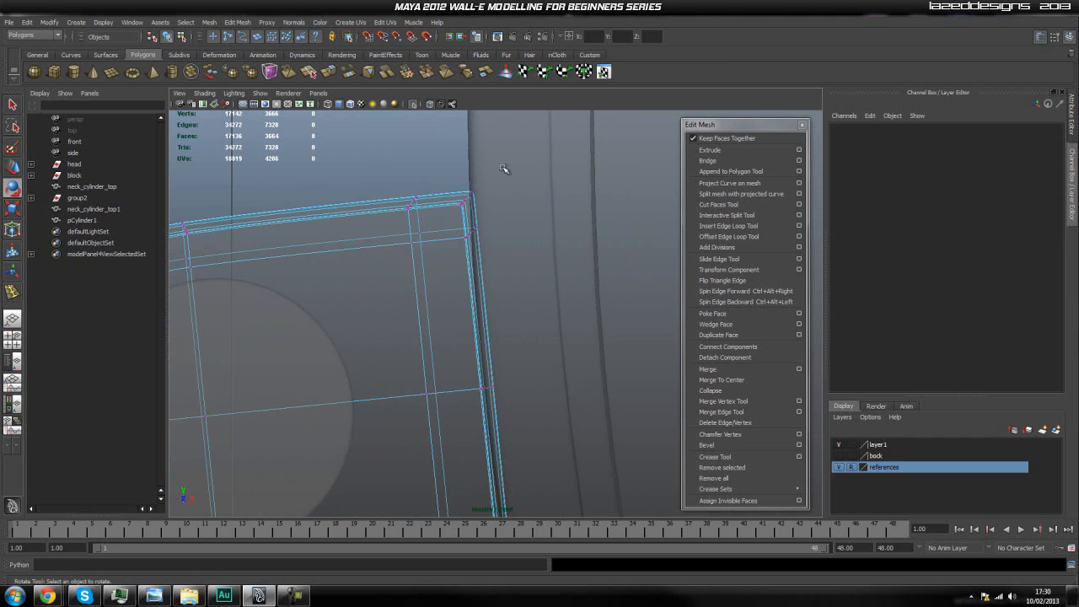
pyautogui.moveTo(447, 282); pyautogui.dragTo(450, 271)
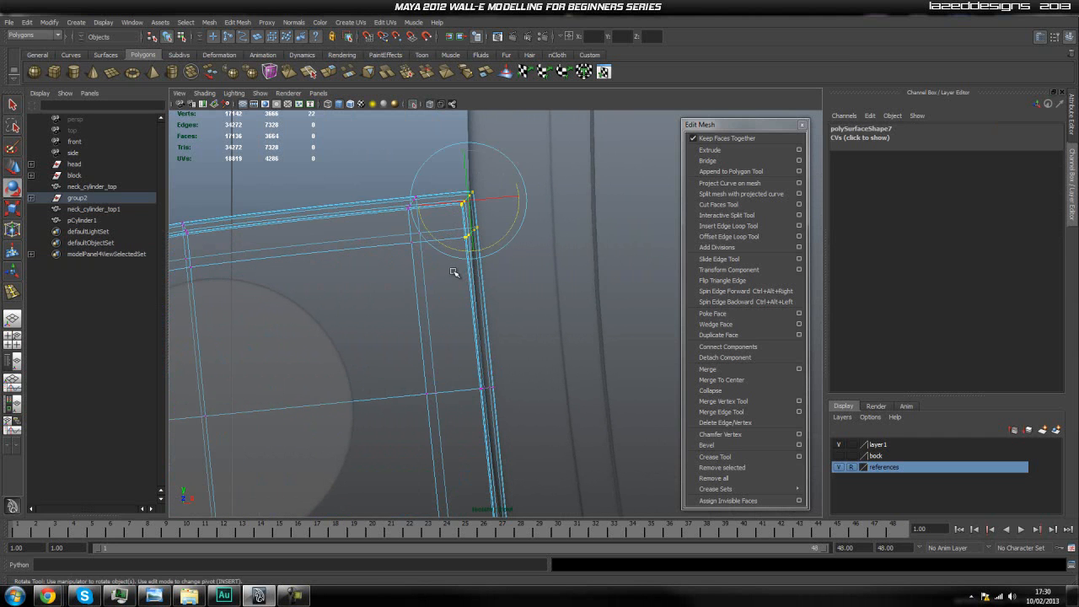
pyautogui.press('w')
pyautogui.moveTo(500, 199); pyautogui.dragTo(504, 201)
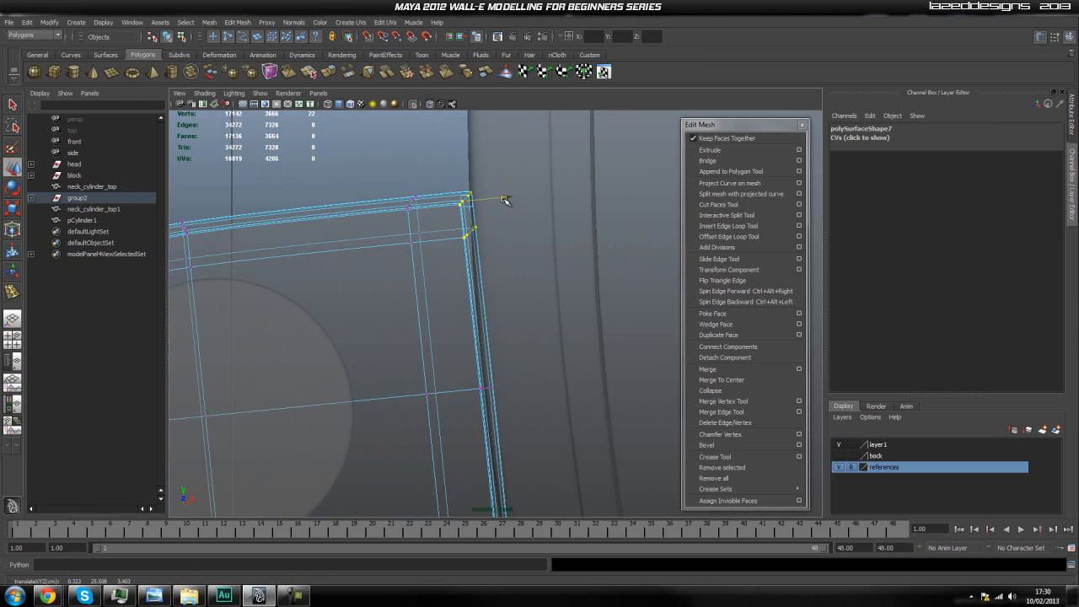
# Shift the middle and lower vertices of the bracket's housing-side edge so the edge follows the housing's curve
pyautogui.click(464, 175)
pyautogui.keyDown('alt'); pyautogui.moveTo(477, 334); pyautogui.dragTo(458, 271, button='middle'); pyautogui.keyUp('alt')
pyautogui.moveTo(461, 347); pyautogui.dragTo(493, 328)
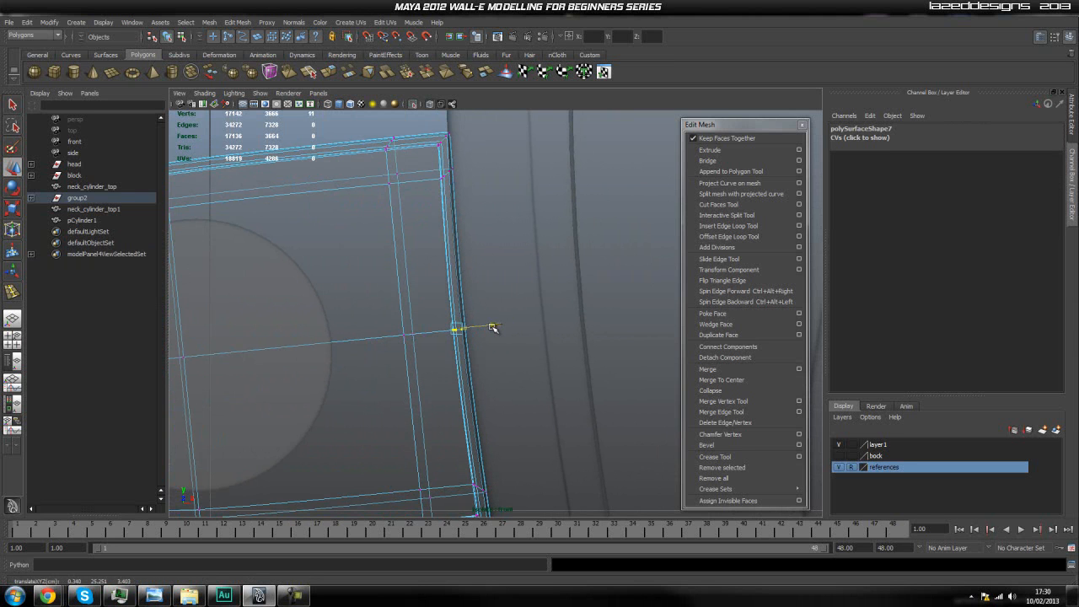
pyautogui.keyDown('alt'); pyautogui.moveTo(475, 399); pyautogui.dragTo(504, 378, button='middle'); pyautogui.keyUp('alt')
pyautogui.moveTo(455, 455); pyautogui.dragTo(456, 454)
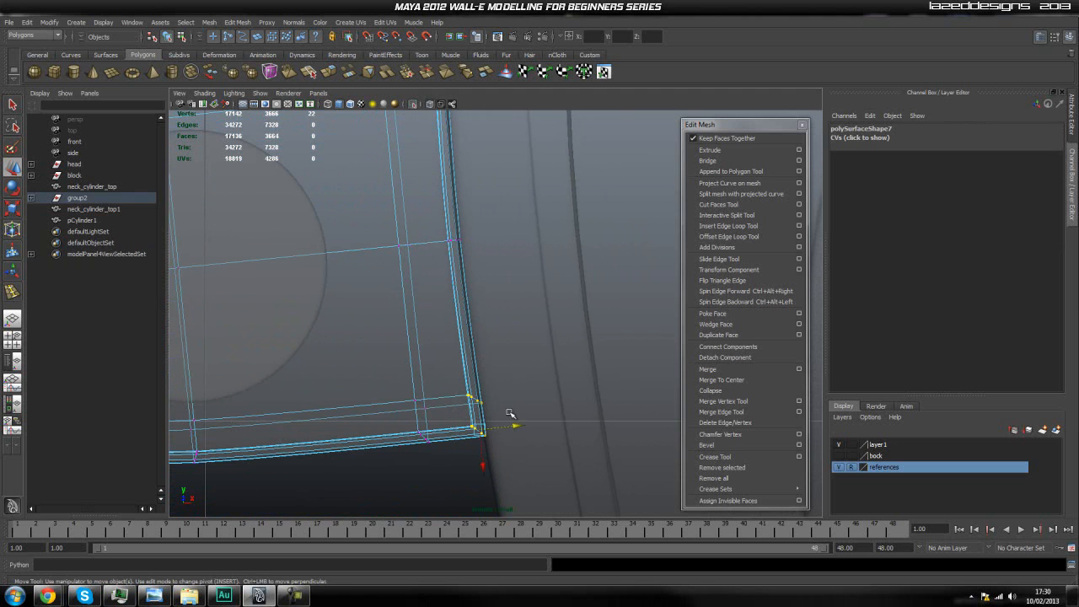
pyautogui.moveTo(516, 429); pyautogui.dragTo(517, 430)
pyautogui.click(450, 478)
# Turn off X-ray shading in the perspective view, and return the bracket to object mode
pyautogui.press('space')
pyautogui.moveTo(427, 390); pyautogui.dragTo(546, 392)
pyautogui.scroll(3, 441, 385)
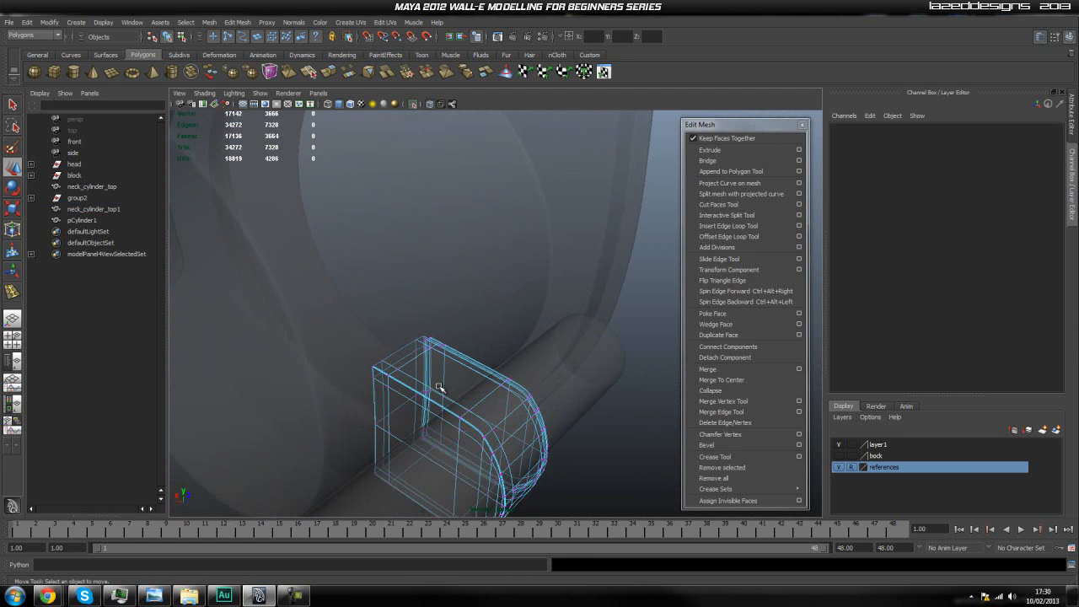
pyautogui.keyDown('alt'); pyautogui.moveTo(441, 385); pyautogui.dragTo(442, 347, button='middle'); pyautogui.keyUp('alt')
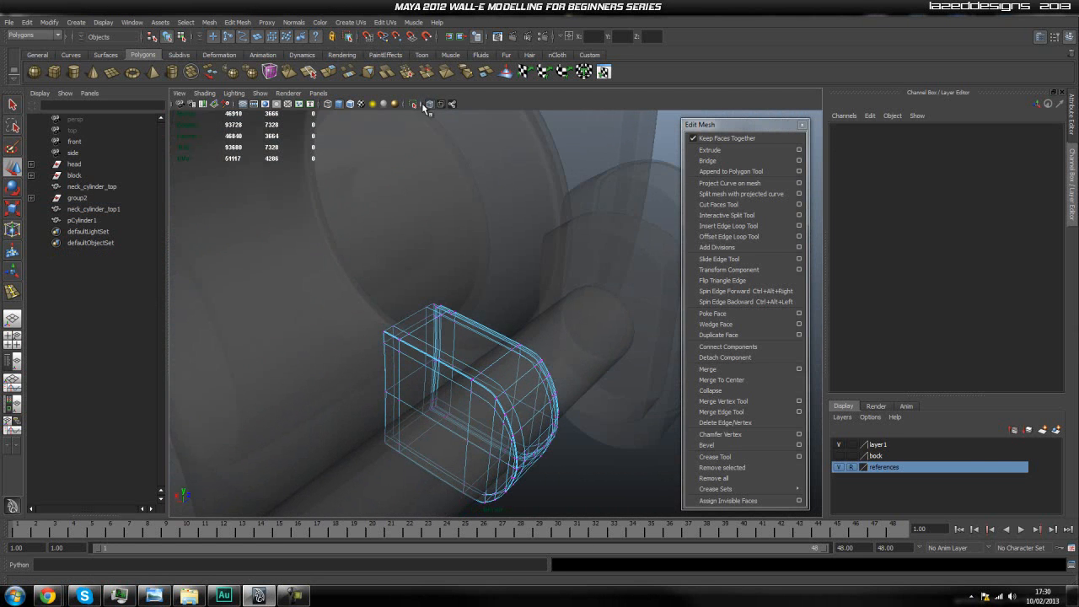
pyautogui.click(415, 104)
pyautogui.click(412, 104)
pyautogui.keyDown('alt'); pyautogui.moveTo(458, 205); pyautogui.dragTo(568, 404); pyautogui.keyUp('alt')
pyautogui.rightClick(504, 394)
pyautogui.moveTo(505, 395); pyautogui.dragTo(541, 379, button='right')
pyautogui.click(609, 437)
# Examine from several angles how the bracket sits between the rod and the eye housing
pyautogui.keyDown('alt'); pyautogui.moveTo(468, 368); pyautogui.dragTo(423, 375); pyautogui.keyUp('alt')
pyautogui.keyDown('alt'); pyautogui.moveTo(423, 376); pyautogui.dragTo(455, 416, button='middle'); pyautogui.keyUp('alt')
pyautogui.click(531, 261)
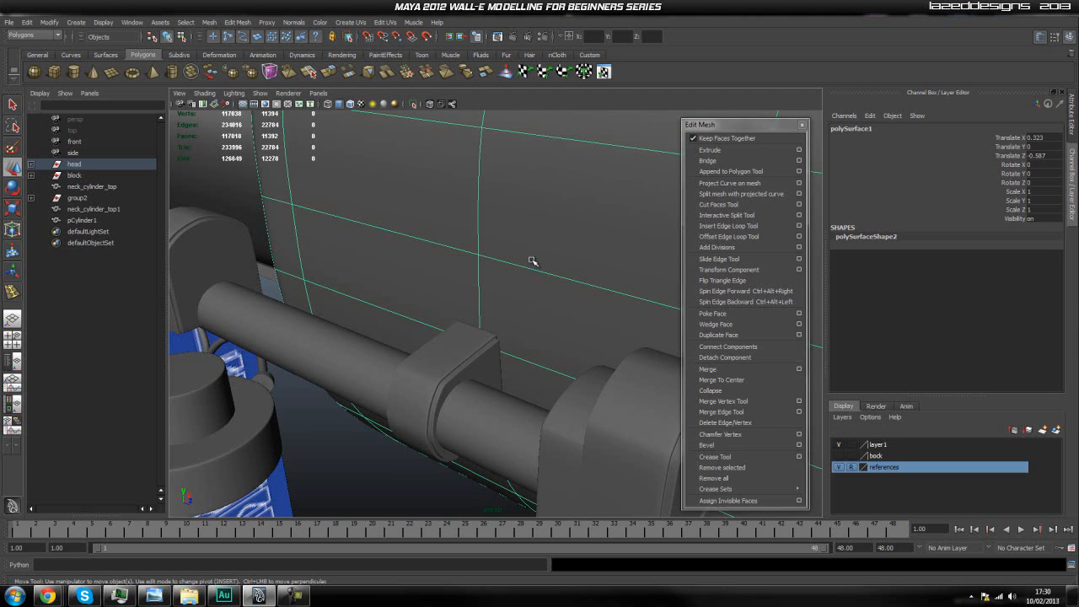
pyautogui.keyDown('alt'); pyautogui.moveTo(531, 257); pyautogui.dragTo(547, 448); pyautogui.keyUp('alt')
pyautogui.keyDown('alt'); pyautogui.moveTo(547, 447); pyautogui.dragTo(517, 443, button='middle'); pyautogui.keyUp('alt')
pyautogui.keyDown('alt'); pyautogui.moveTo(518, 443); pyautogui.dragTo(449, 351); pyautogui.keyUp('alt')
pyautogui.scroll(-5, 547, 353)
pyautogui.keyDown('alt'); pyautogui.moveTo(548, 354); pyautogui.dragTo(517, 405); pyautogui.keyUp('alt')
pyautogui.scroll(-6, 491, 380)
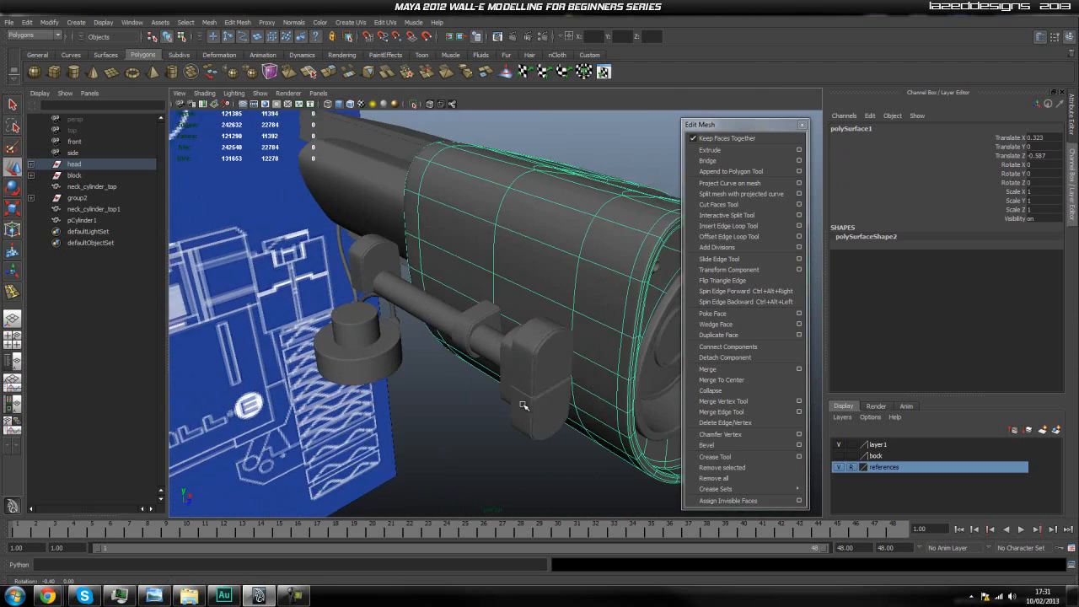
pyautogui.scroll(4, 412, 416)
pyautogui.keyDown('alt'); pyautogui.moveTo(412, 417); pyautogui.dragTo(455, 441, button='middle'); pyautogui.keyUp('alt')
pyautogui.keyDown('alt'); pyautogui.moveTo(455, 441); pyautogui.dragTo(519, 436); pyautogui.keyUp('alt')
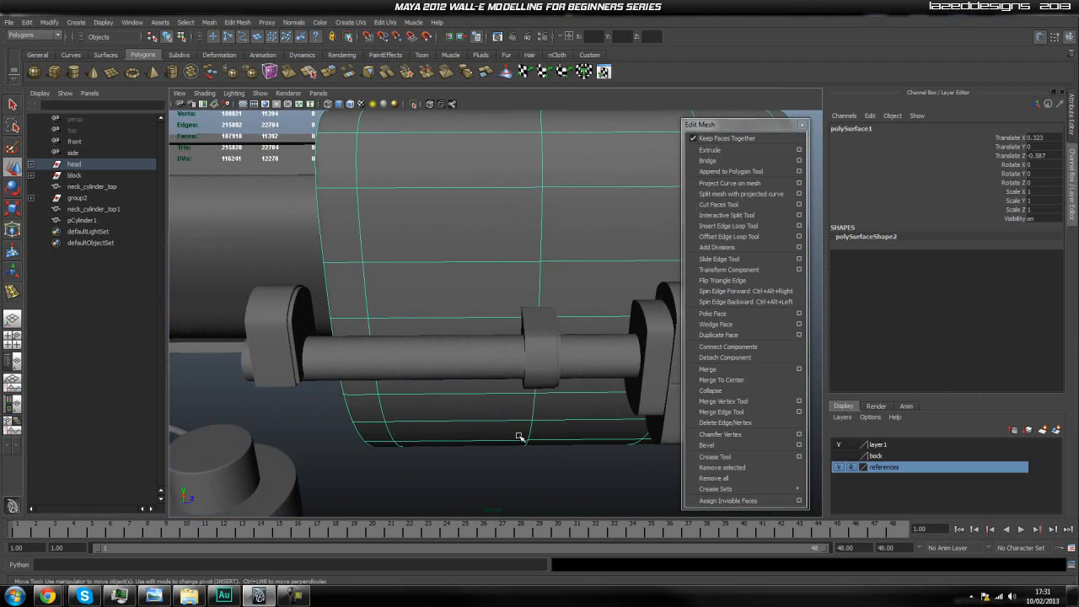
pyautogui.click(494, 453)
# Replace the rod's rear end block with a duplicate of the middle bracket, moved along the rod to about Translate Z -0.865
pyautogui.click(264, 318)
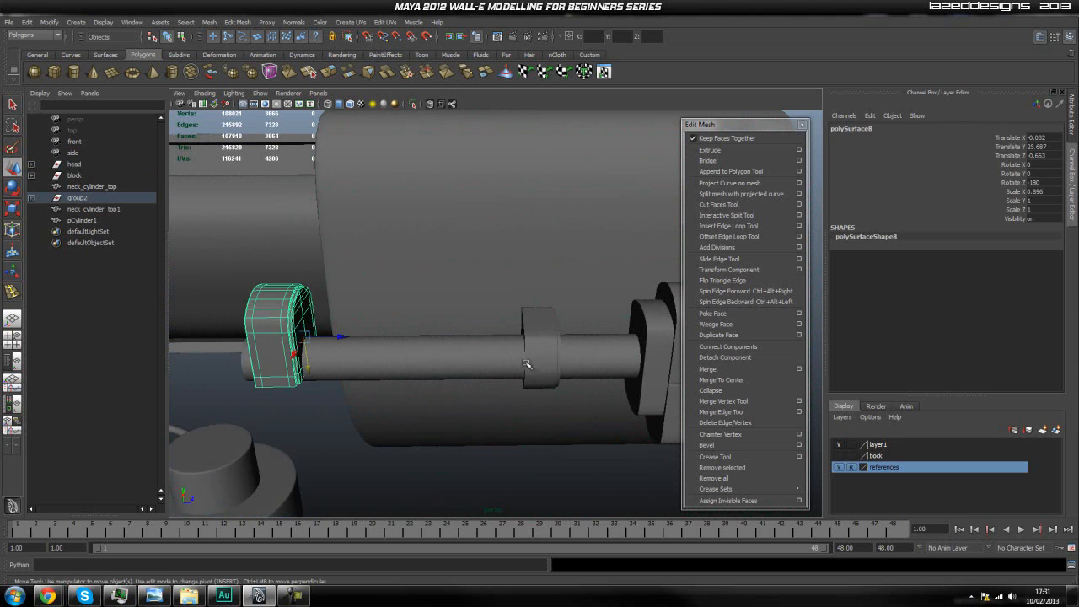
pyautogui.click(439, 365)
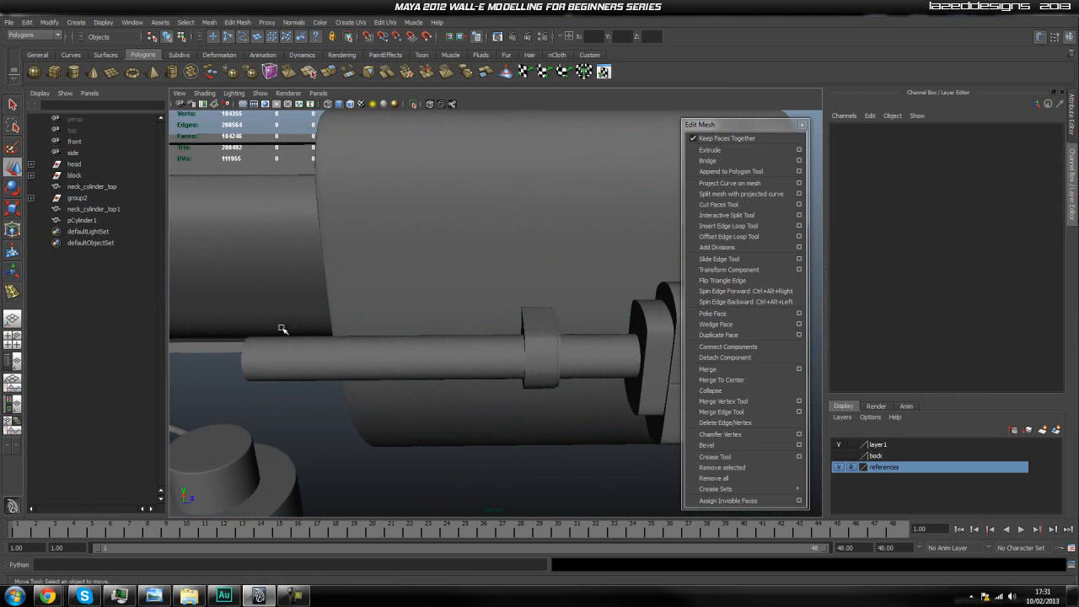
pyautogui.click(556, 345)
pyautogui.hotkey('ctrl', 'd')
pyautogui.moveTo(567, 372); pyautogui.dragTo(371, 278)
pyautogui.keyDown('alt'); pyautogui.moveTo(494, 289); pyautogui.dragTo(436, 358); pyautogui.keyUp('alt')
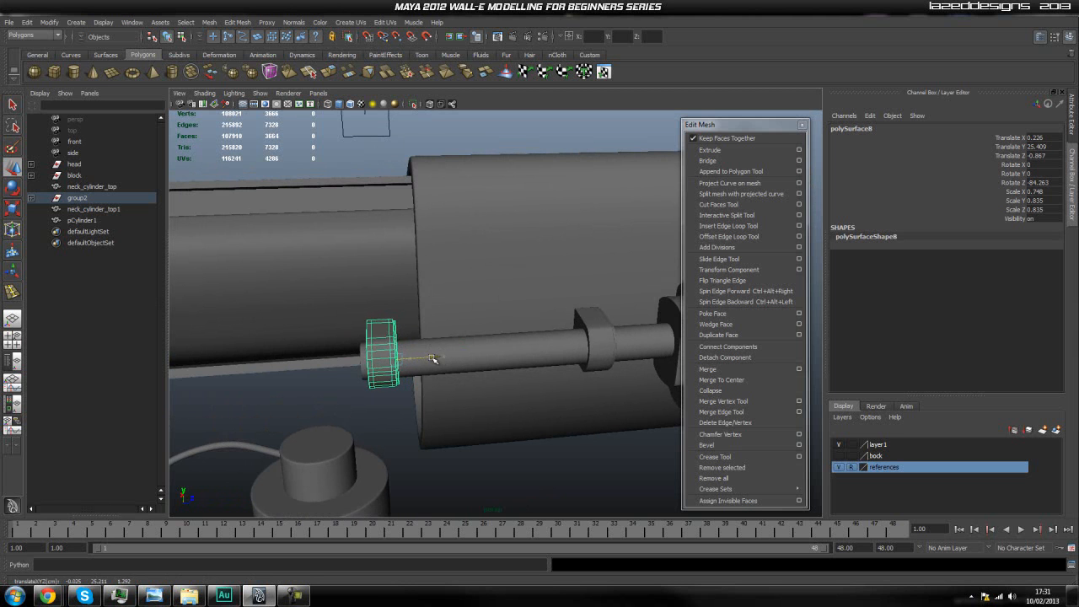
# Extend the rod past the rear bracket, alongside the head's back section, by moving its unsmoothed rear end vertices
pyautogui.keyDown('alt'); pyautogui.moveTo(436, 360); pyautogui.dragTo(362, 357); pyautogui.keyUp('alt')
pyautogui.keyDown('alt'); pyautogui.moveTo(361, 356); pyautogui.dragTo(384, 358, button='right'); pyautogui.keyUp('alt')
pyautogui.click(398, 341)
pyautogui.keyDown('alt'); pyautogui.moveTo(384, 358); pyautogui.dragTo(379, 347); pyautogui.keyUp('alt')
pyautogui.rightClick(381, 345)
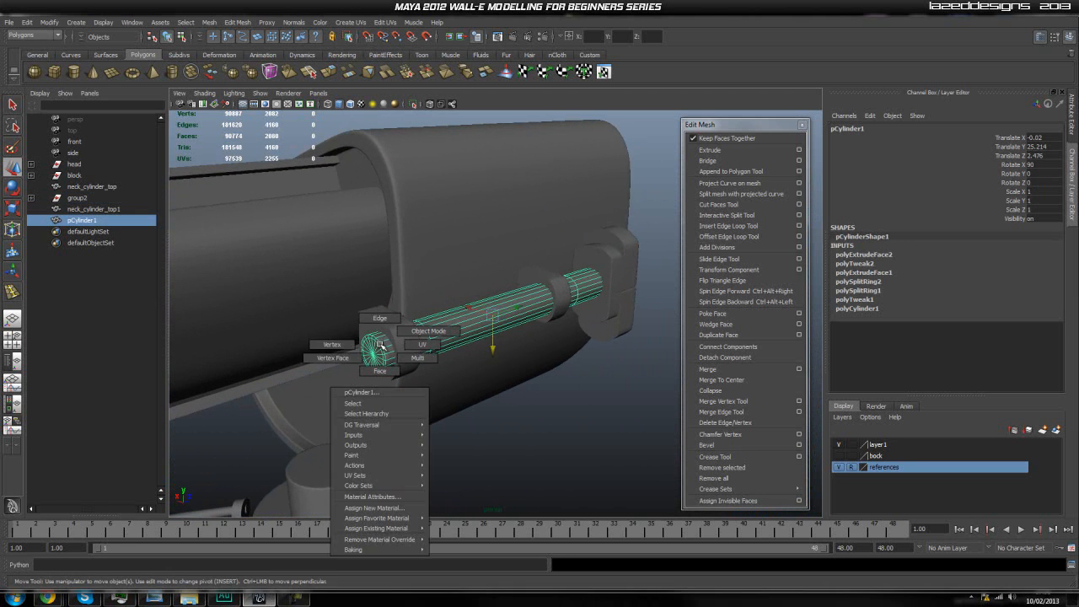
pyautogui.press('1')
pyautogui.moveTo(380, 346); pyautogui.dragTo(336, 354, button='right')
pyautogui.keyDown('alt'); pyautogui.moveTo(336, 354); pyautogui.dragTo(303, 350); pyautogui.keyUp('alt')
pyautogui.moveTo(390, 388); pyautogui.dragTo(392, 394)
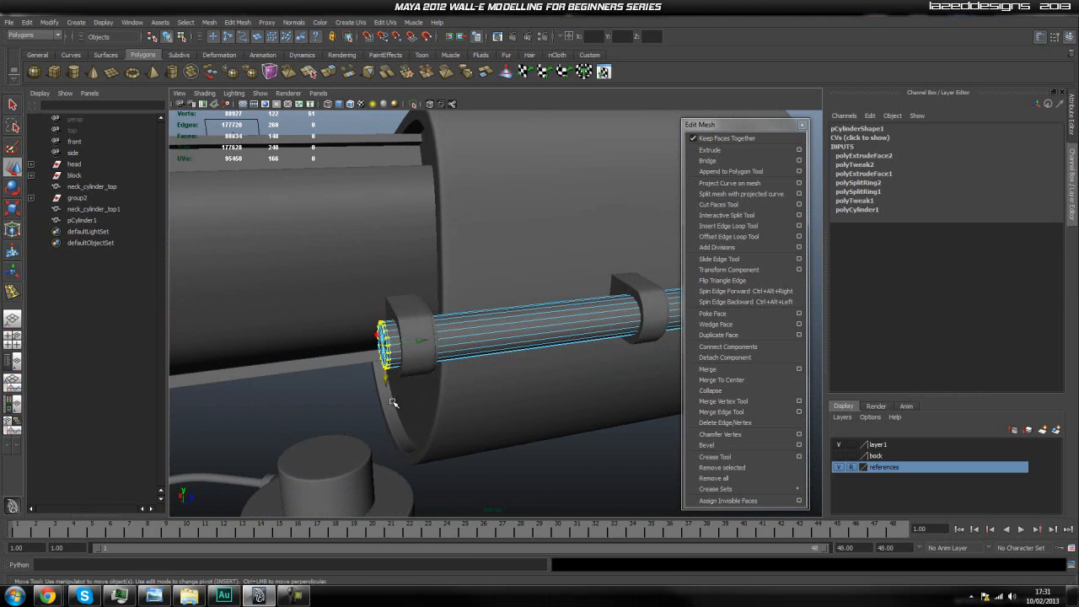
pyautogui.moveTo(425, 341); pyautogui.dragTo(236, 381)
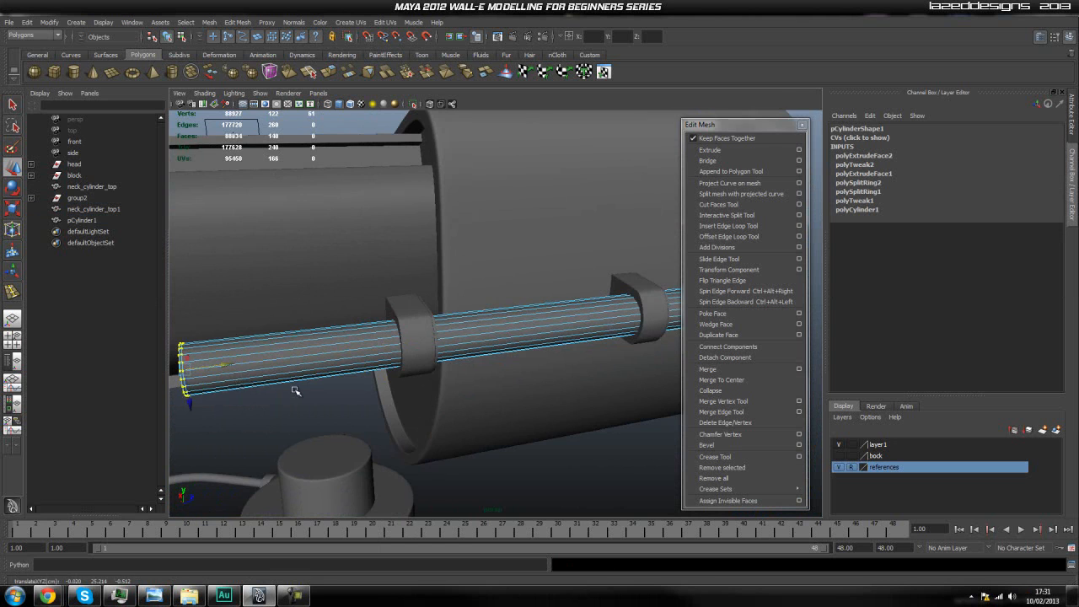
pyautogui.scroll(-5, 296, 405)
pyautogui.keyDown('alt'); pyautogui.moveTo(300, 405); pyautogui.dragTo(416, 399); pyautogui.keyUp('alt')
pyautogui.click(550, 423)
# Return to object mode, and check the lengthened rod and rear bracket against the back section of the head
pyautogui.scroll(4, 549, 421)
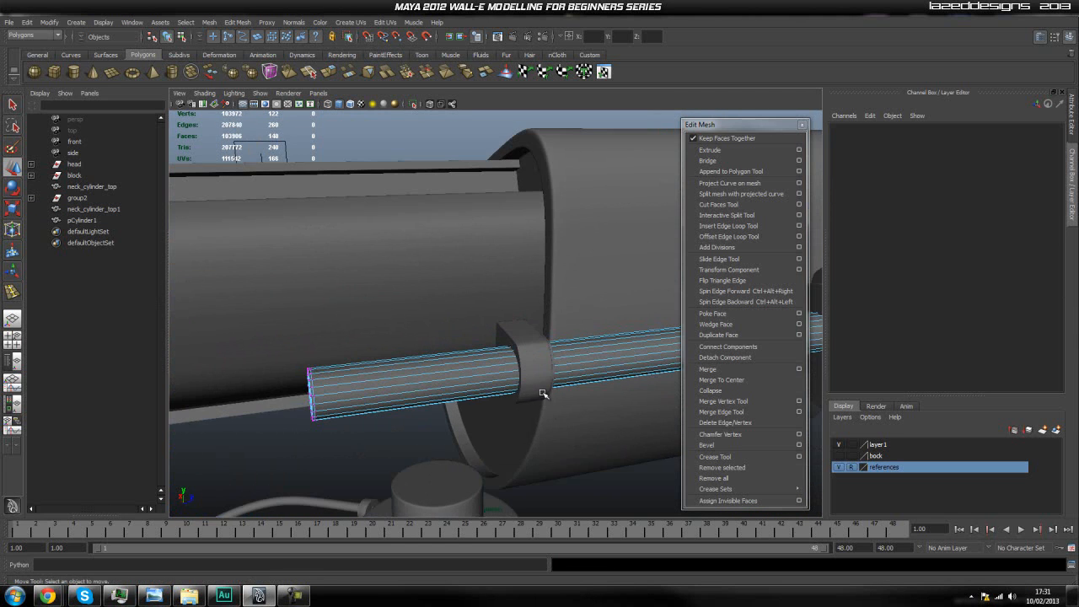
pyautogui.rightClick(540, 381)
pyautogui.moveTo(539, 381); pyautogui.dragTo(575, 373, button='right')
pyautogui.click(542, 373)
pyautogui.press('q')
pyautogui.scroll(-4, 529, 462)
pyautogui.moveTo(528, 462)
pyautogui.keyDown('alt'); pyautogui.mouseDown()
pyautogui.moveTo(547, 482)
pyautogui.moveTo(492, 424)
pyautogui.moveTo(481, 450)
pyautogui.moveTo(529, 475)
pyautogui.mouseUp(); pyautogui.keyUp('alt')
pyautogui.keyDown('alt'); pyautogui.moveTo(453, 369); pyautogui.dragTo(562, 364); pyautogui.keyUp('alt')
pyautogui.press('w')
pyautogui.click(550, 434)
pyautogui.keyDown('alt'); pyautogui.moveTo(551, 434); pyautogui.dragTo(486, 409); pyautogui.keyUp('alt')
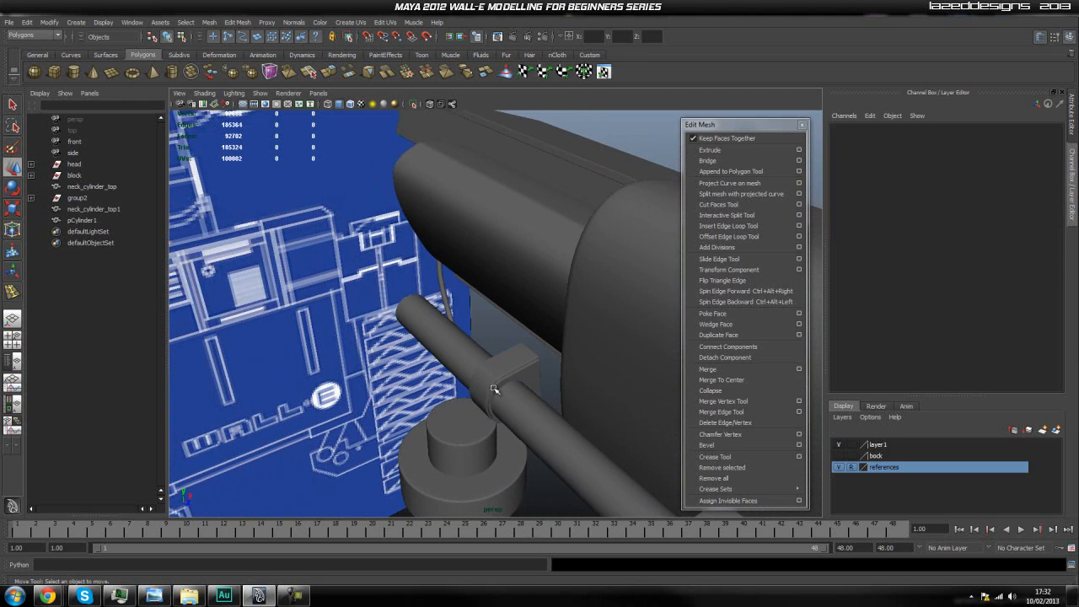
# Isolate the rear bracket, the rod and the head's large back section in the front view
pyautogui.click(519, 364)
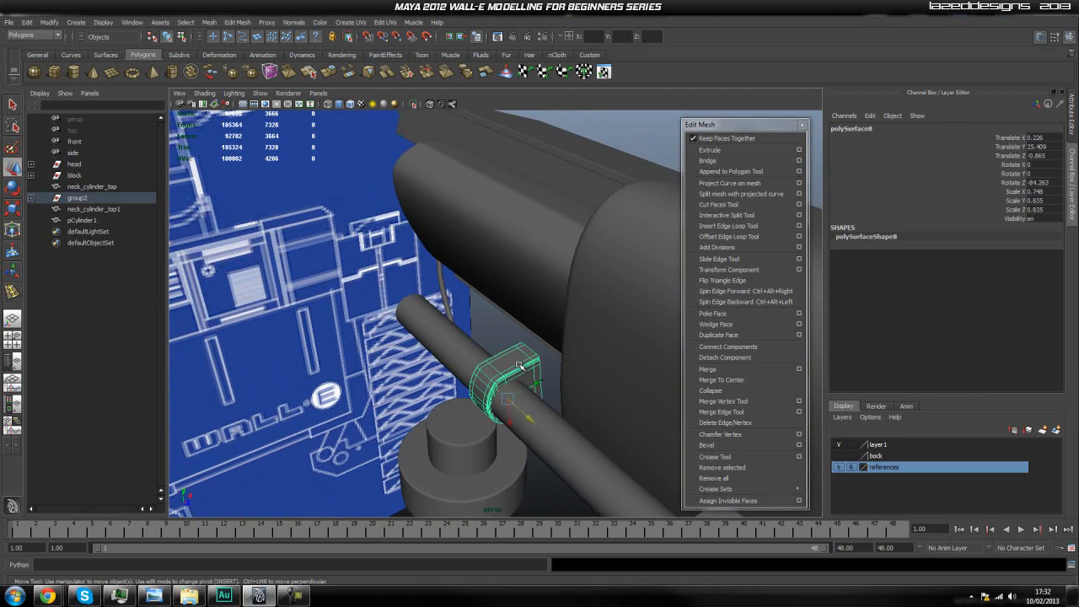
pyautogui.click(547, 273)
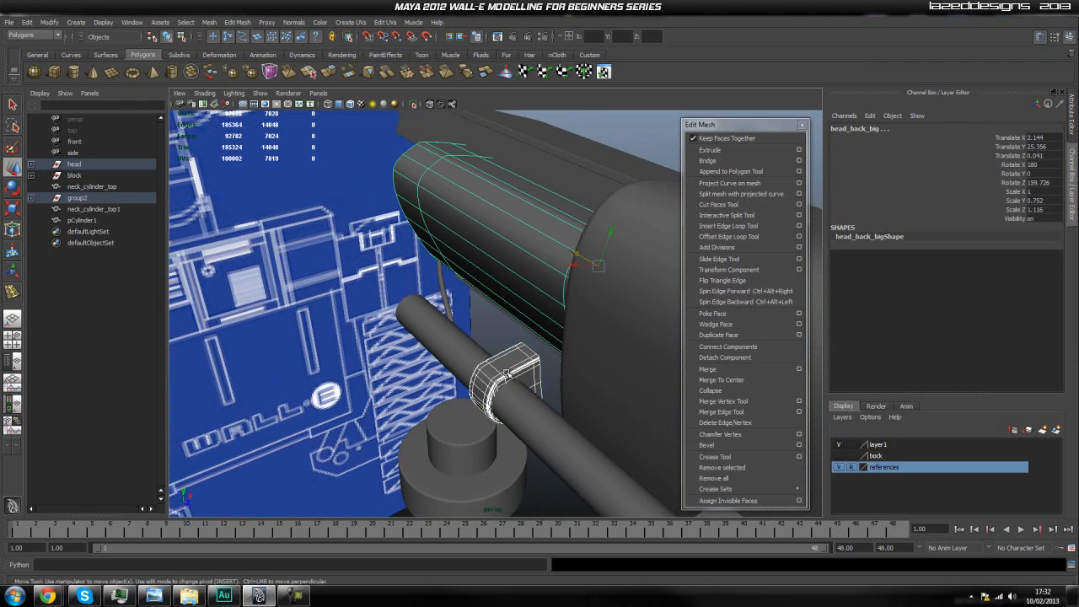
pyautogui.click(414, 106)
pyautogui.keyDown('alt'); pyautogui.moveTo(477, 302); pyautogui.dragTo(483, 356); pyautogui.keyUp('alt')
pyautogui.click(413, 105)
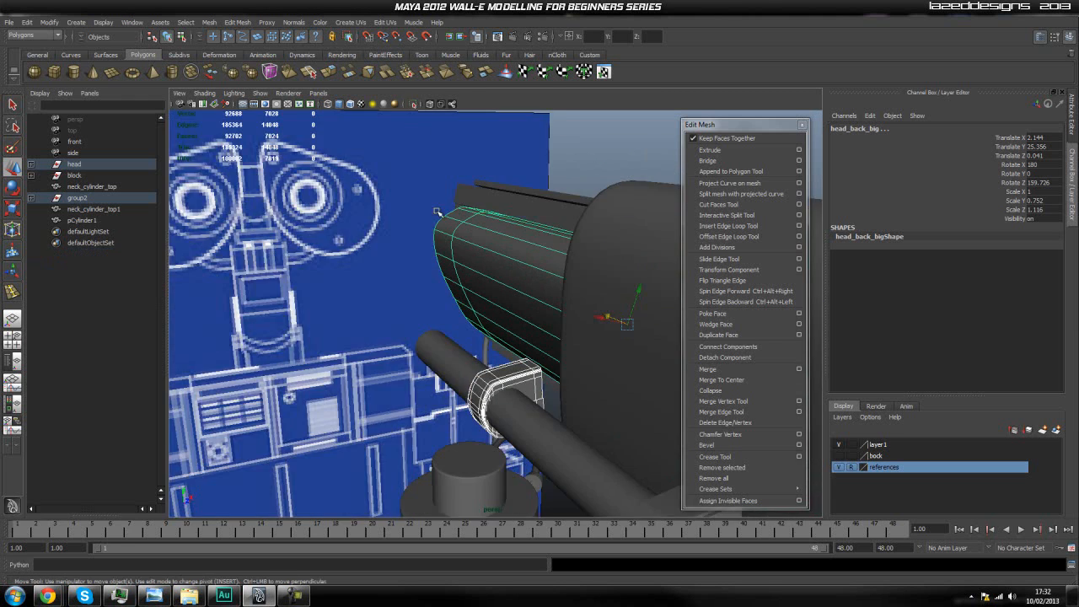
pyautogui.click(544, 439)
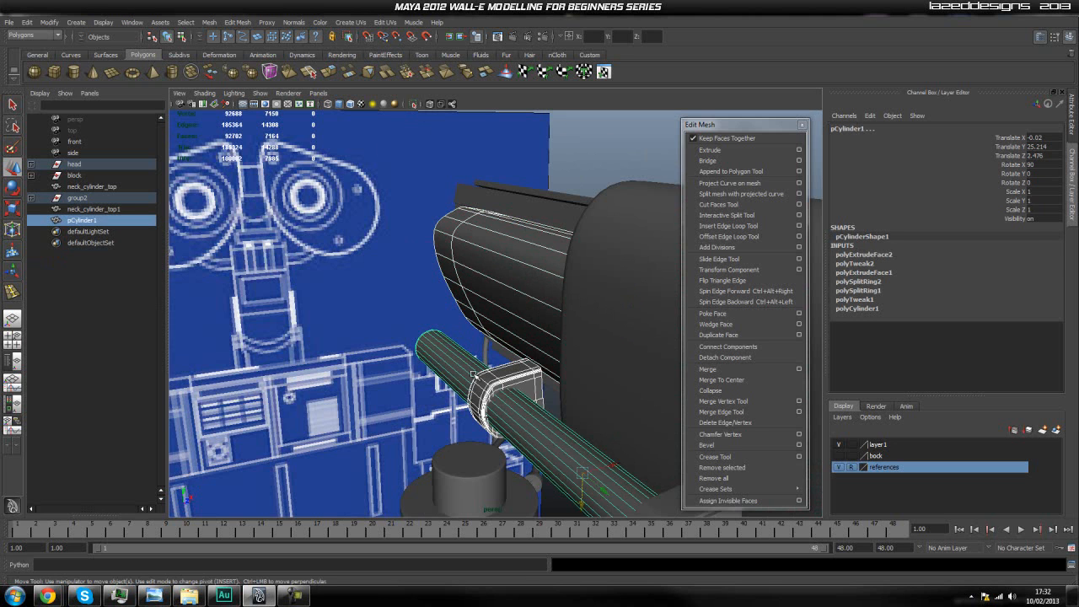
pyautogui.click(413, 105)
pyautogui.press('space')
pyautogui.moveTo(459, 291); pyautogui.dragTo(457, 315)
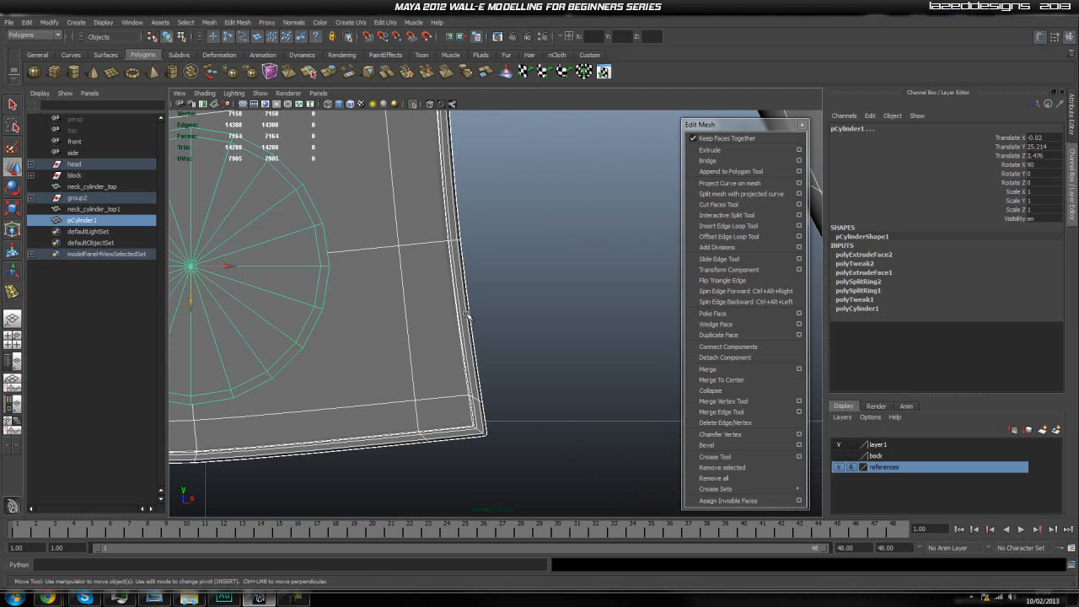
pyautogui.scroll(-10, 457, 332)
pyautogui.keyDown('alt'); pyautogui.moveTo(387, 305); pyautogui.dragTo(326, 316, button='middle'); pyautogui.keyUp('alt')
pyautogui.scroll(3, 325, 316)
pyautogui.scroll(4, 424, 302)
pyautogui.keyDown('alt'); pyautogui.moveTo(417, 236); pyautogui.dragTo(457, 298, button='middle'); pyautogui.keyUp('alt')
pyautogui.scroll(2, 458, 298)
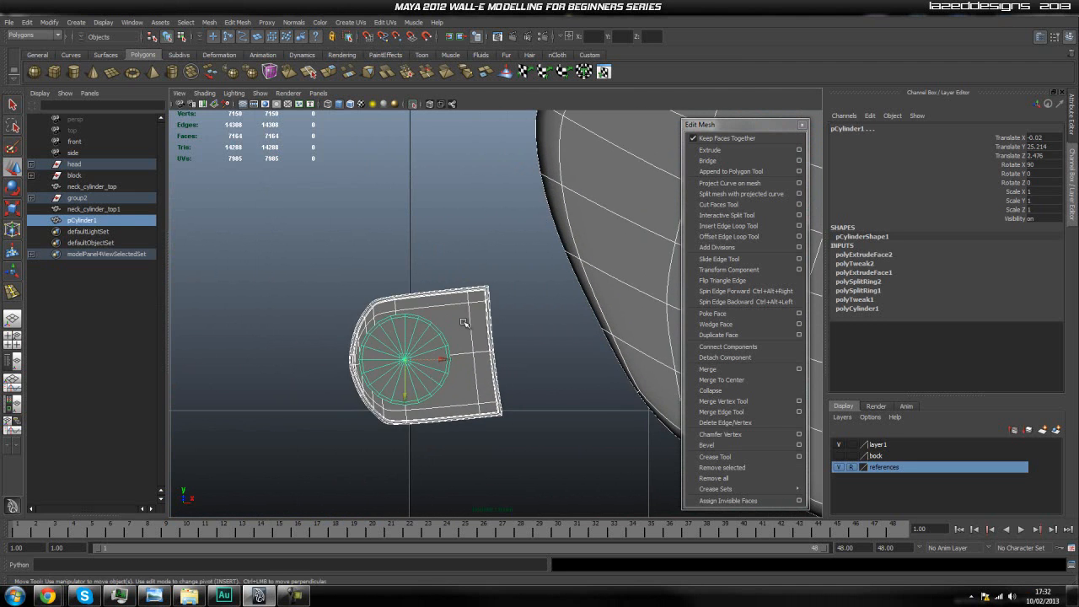
# Rotate the rear bracket around the rod's axis so its flat end faces the curved side of the head's back section
pyautogui.click(468, 324)
pyautogui.click(542, 348)
pyautogui.click(467, 339)
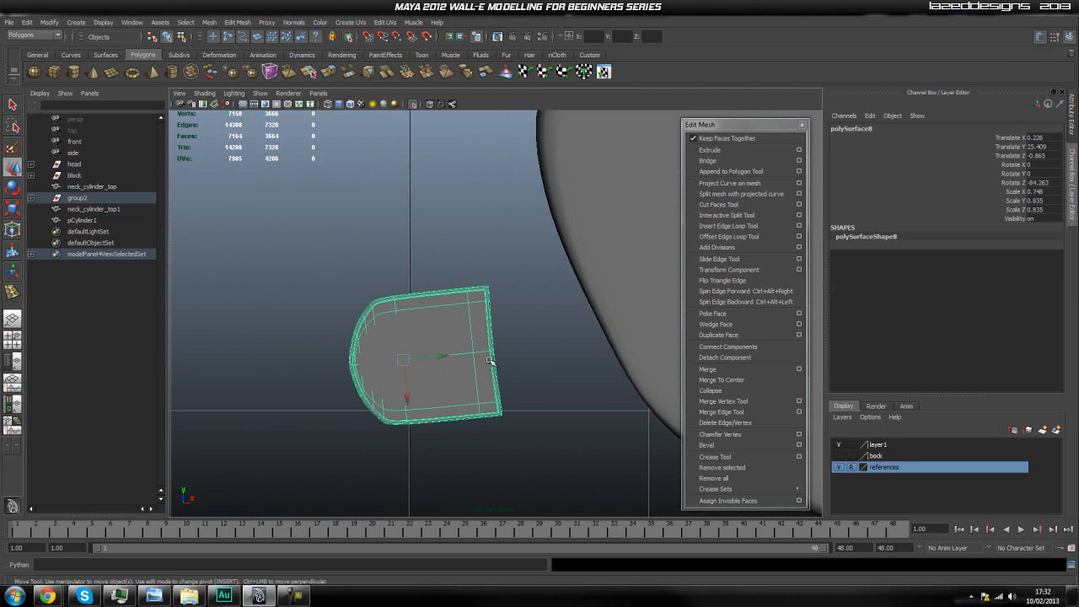
pyautogui.click(522, 400)
pyautogui.click(410, 368)
pyautogui.press('e')
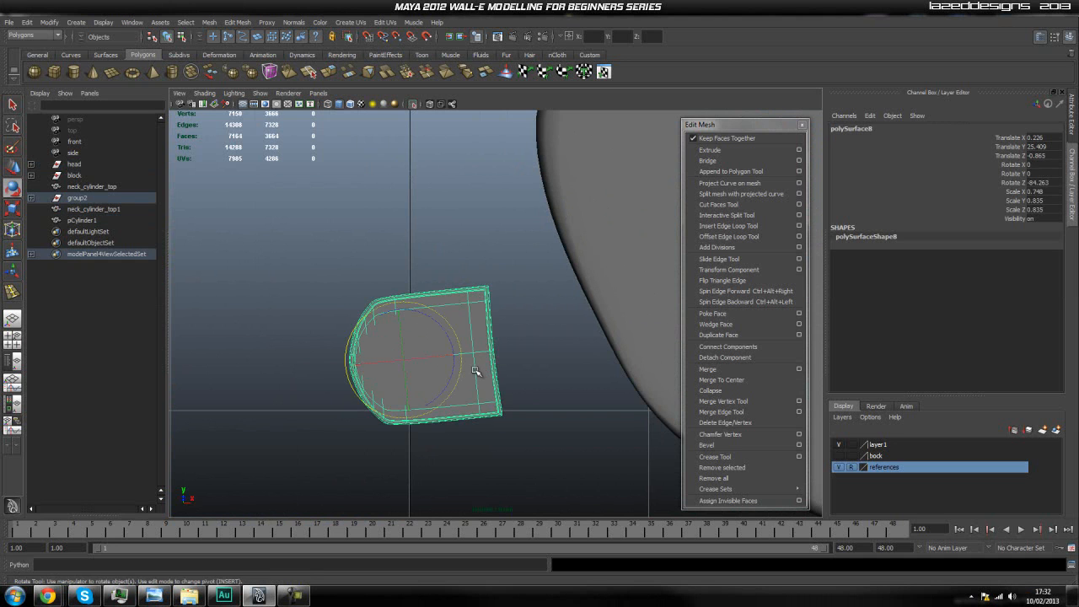
pyautogui.moveTo(440, 327); pyautogui.dragTo(433, 312)
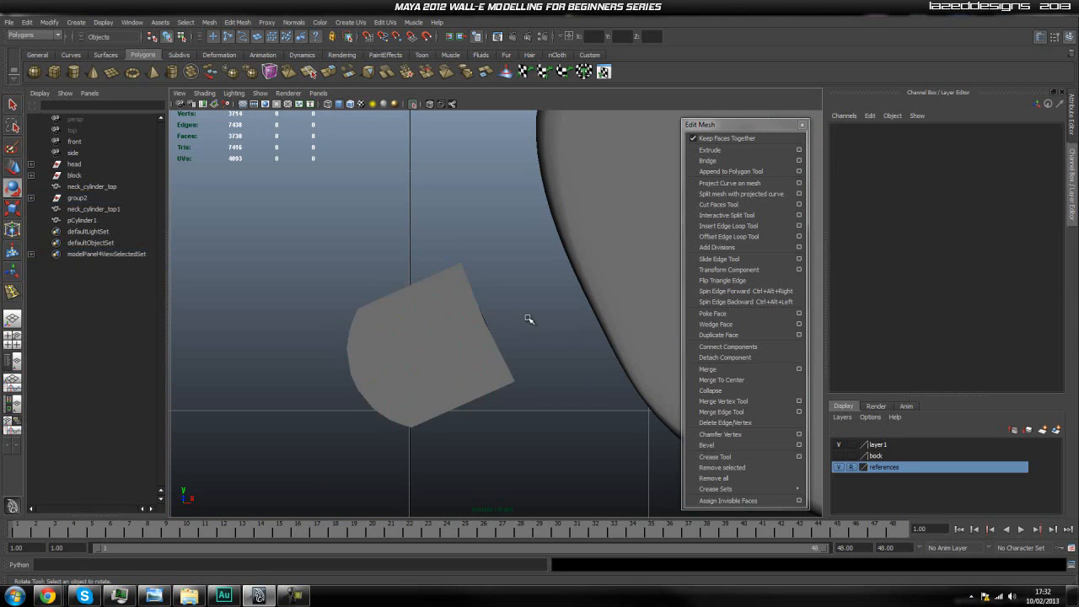
# Lengthen the rear bracket by moving all its flat-end vertices outward until they reach the head's back section
pyautogui.rightClick(466, 334)
pyautogui.click(419, 332)
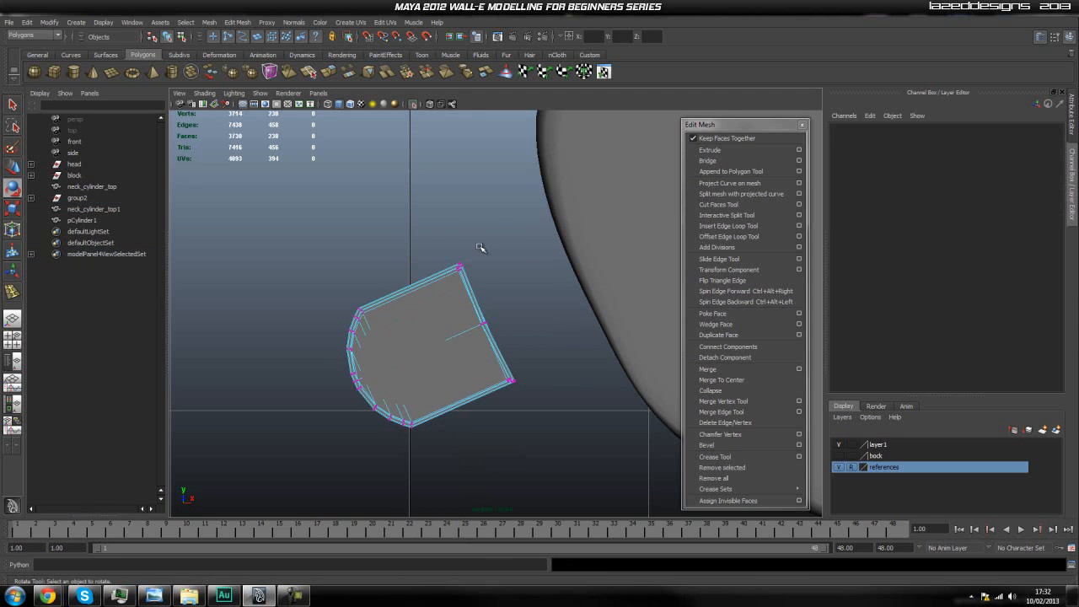
pyautogui.moveTo(445, 290); pyautogui.dragTo(447, 291)
pyautogui.press('q')
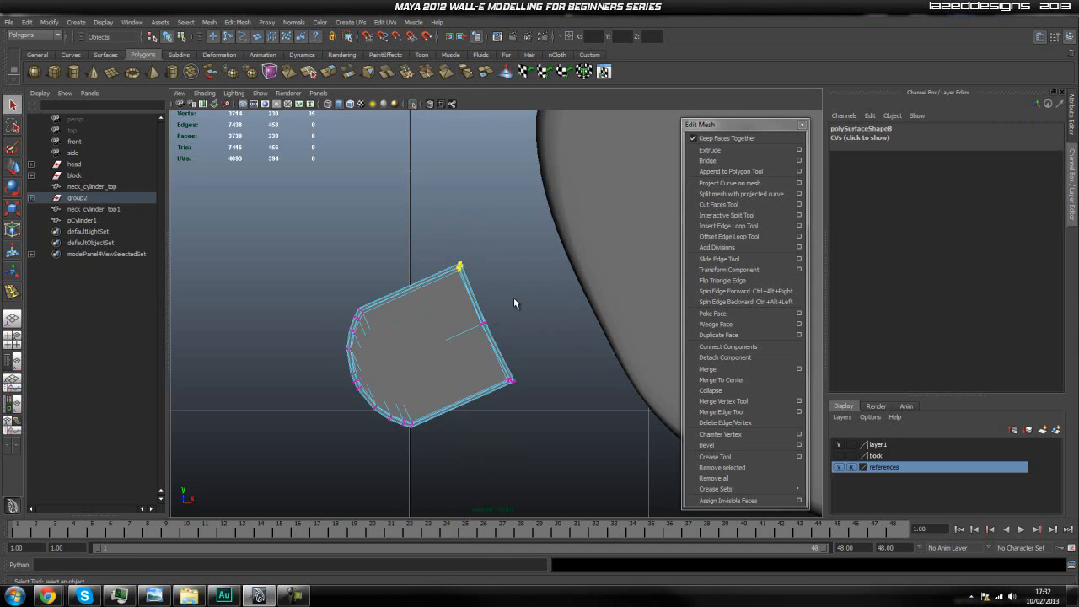
pyautogui.keyDown('shift'); pyautogui.moveTo(538, 348); pyautogui.dragTo(490, 402); pyautogui.keyUp('shift')
pyautogui.press('w')
pyautogui.moveTo(524, 300); pyautogui.dragTo(628, 283)
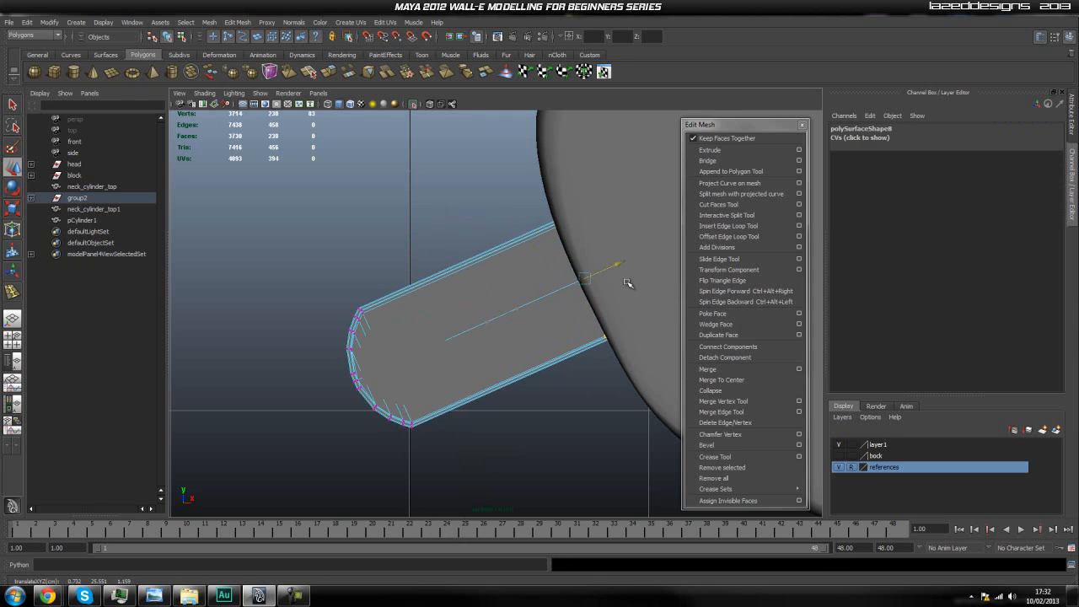
# Display the rear bracket with X-ray shading and smooth mesh preview, and show its vertices at the flat end
pyautogui.scroll(5, 605, 282)
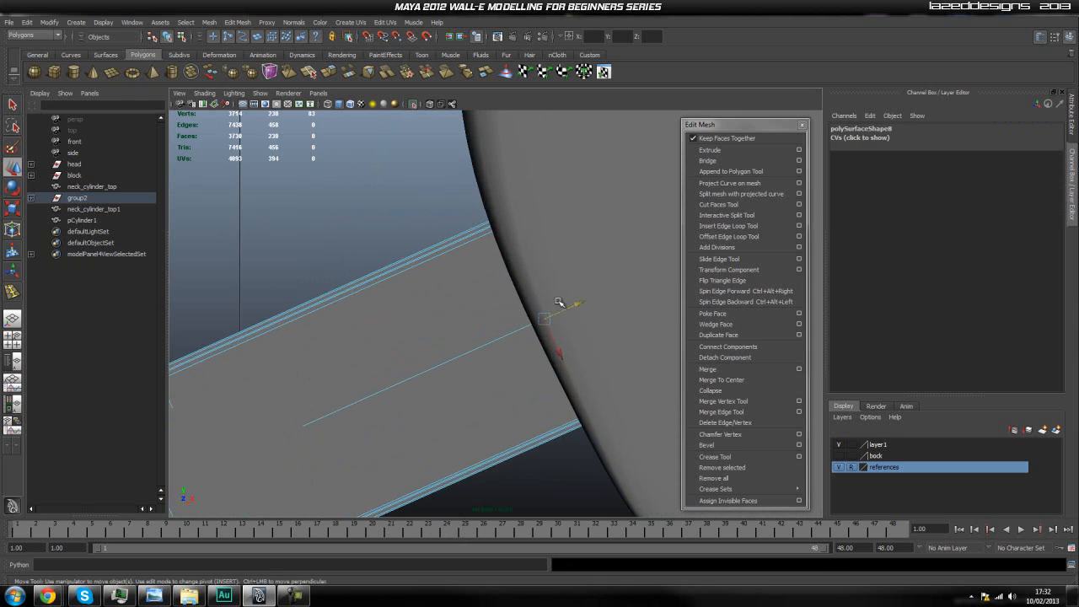
pyautogui.keyDown('alt'); pyautogui.moveTo(559, 302); pyautogui.dragTo(548, 284, button='middle'); pyautogui.keyUp('alt')
pyautogui.click(430, 104)
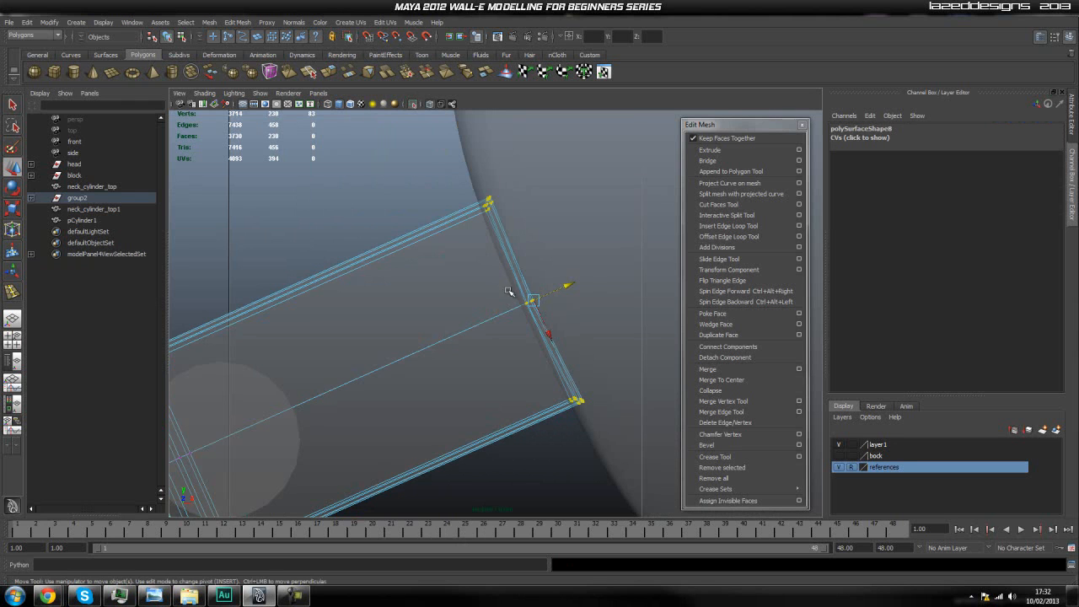
pyautogui.press('3')
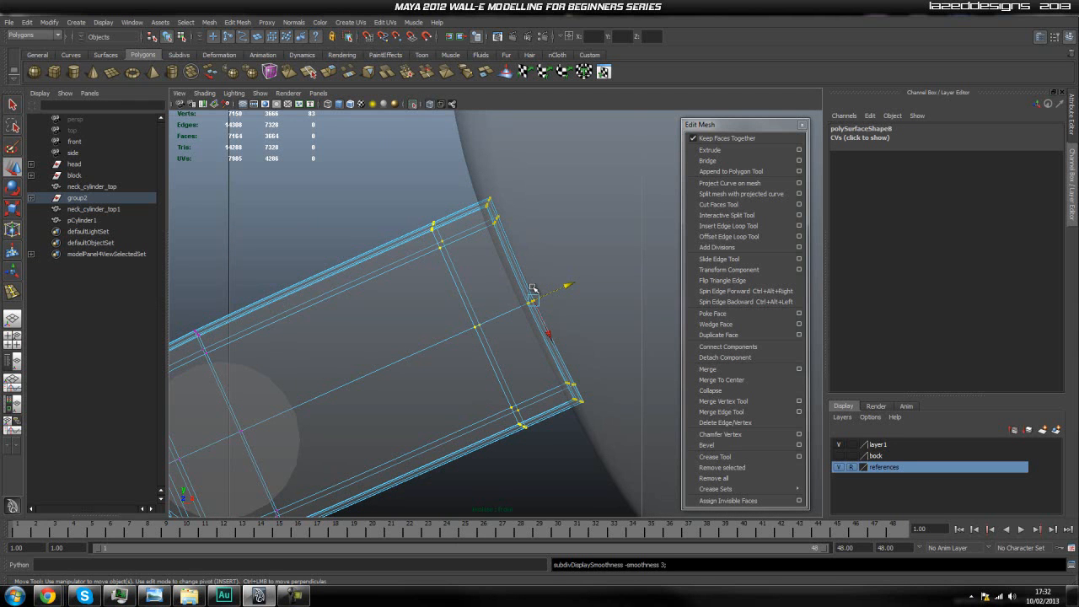
pyautogui.moveTo(522, 297); pyautogui.dragTo(449, 305, button='right')
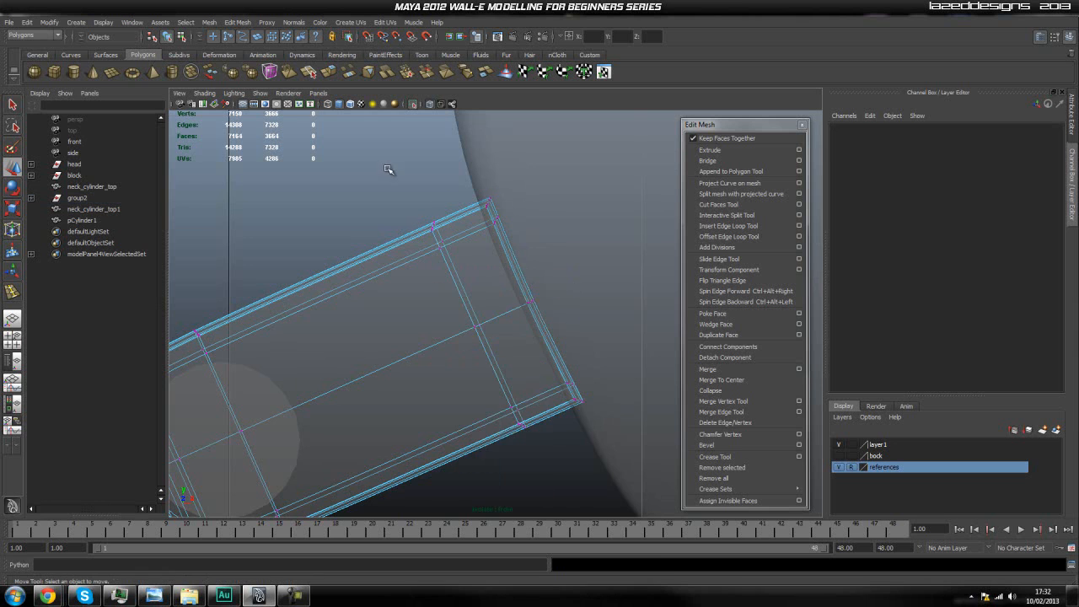
pyautogui.keyDown('alt'); pyautogui.moveTo(491, 207); pyautogui.dragTo(469, 233, button='middle'); pyautogui.keyUp('alt')
pyautogui.scroll(1, 460, 227)
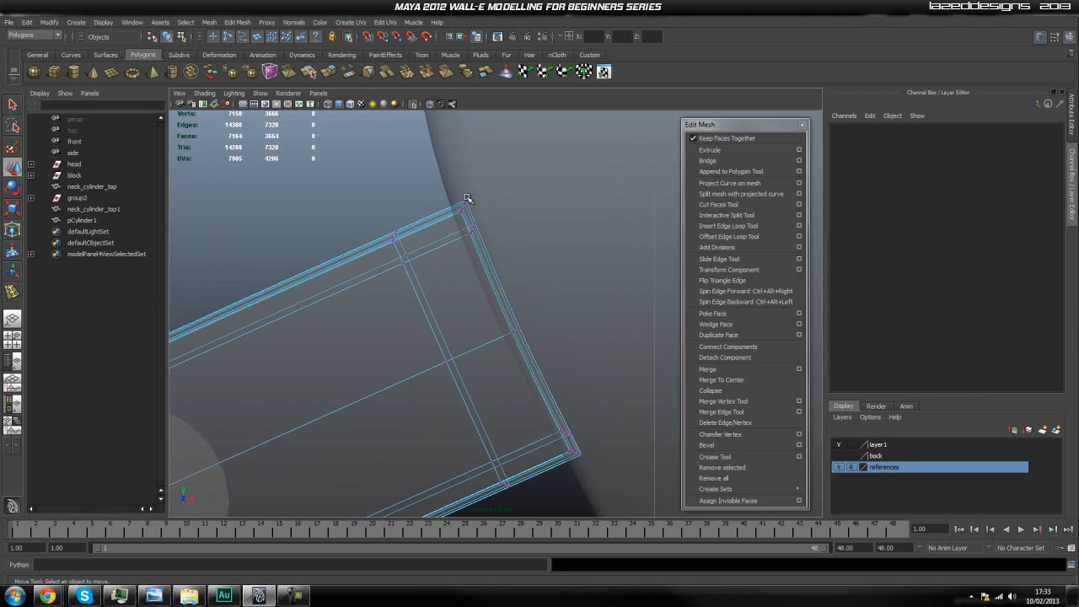
pyautogui.click(447, 219)
pyautogui.moveTo(497, 189); pyautogui.dragTo(494, 193, button='middle')
pyautogui.hotkey('ctrl', 'z')
pyautogui.press('F8')
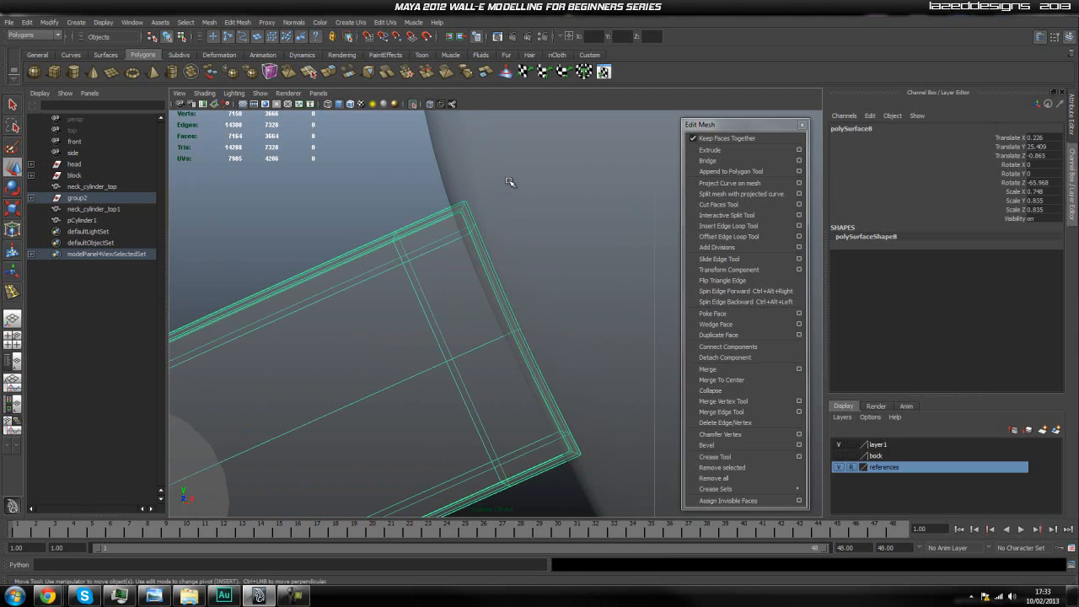
# Fit the rear bracket's flat end to the curved head section by moving its upper corner, middle and lower corner vertices slightly inward
pyautogui.moveTo(430, 264); pyautogui.dragTo(397, 258, button='right')
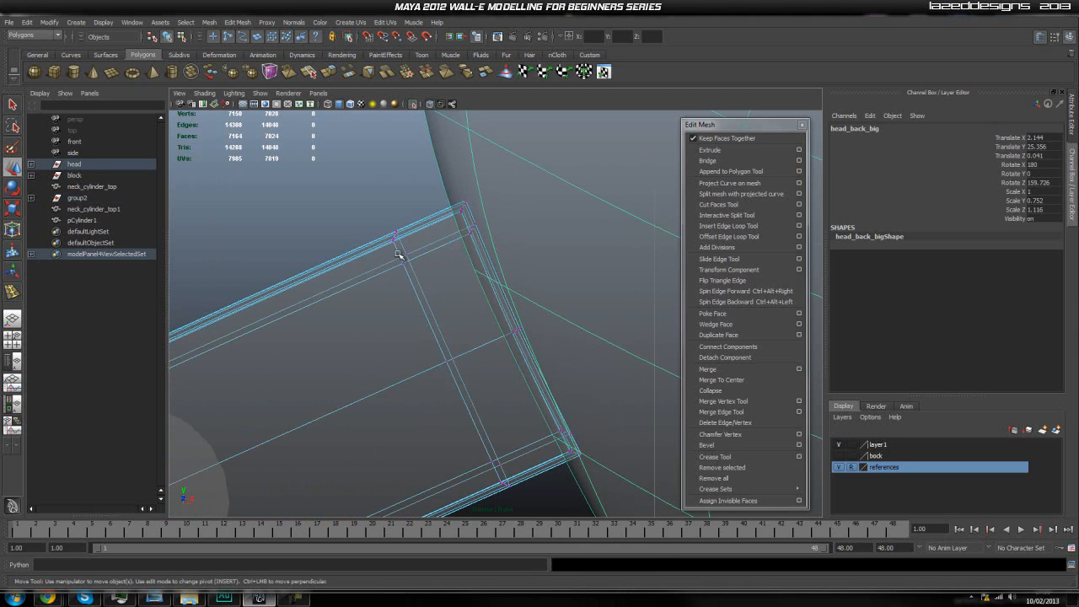
pyautogui.moveTo(477, 179); pyautogui.dragTo(444, 252)
pyautogui.moveTo(501, 196); pyautogui.dragTo(494, 196)
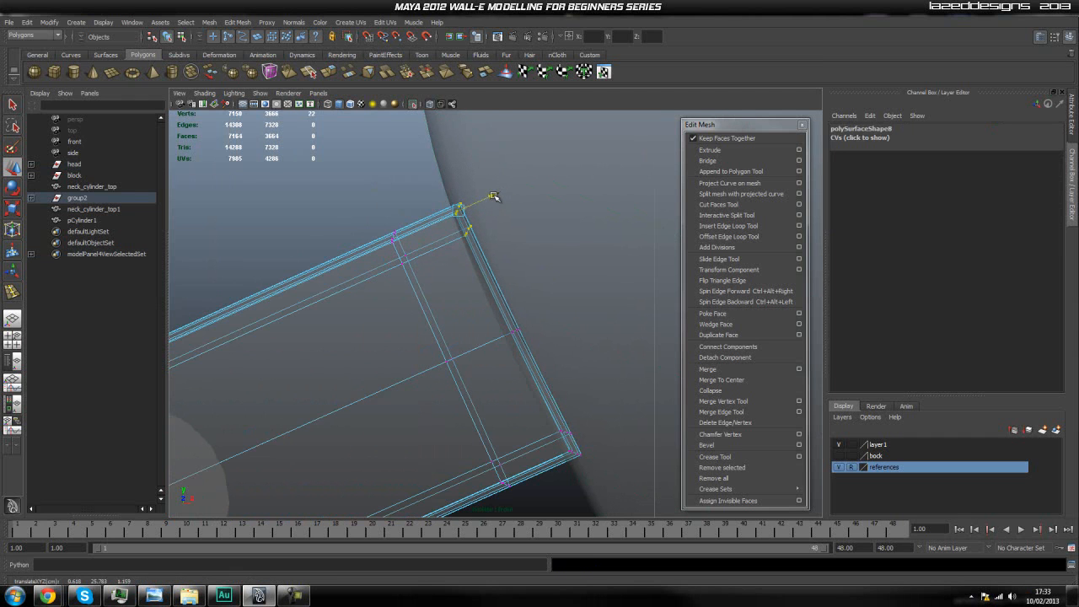
pyautogui.click(468, 337)
pyautogui.moveTo(550, 314); pyautogui.dragTo(496, 356)
pyautogui.moveTo(548, 315); pyautogui.dragTo(541, 319)
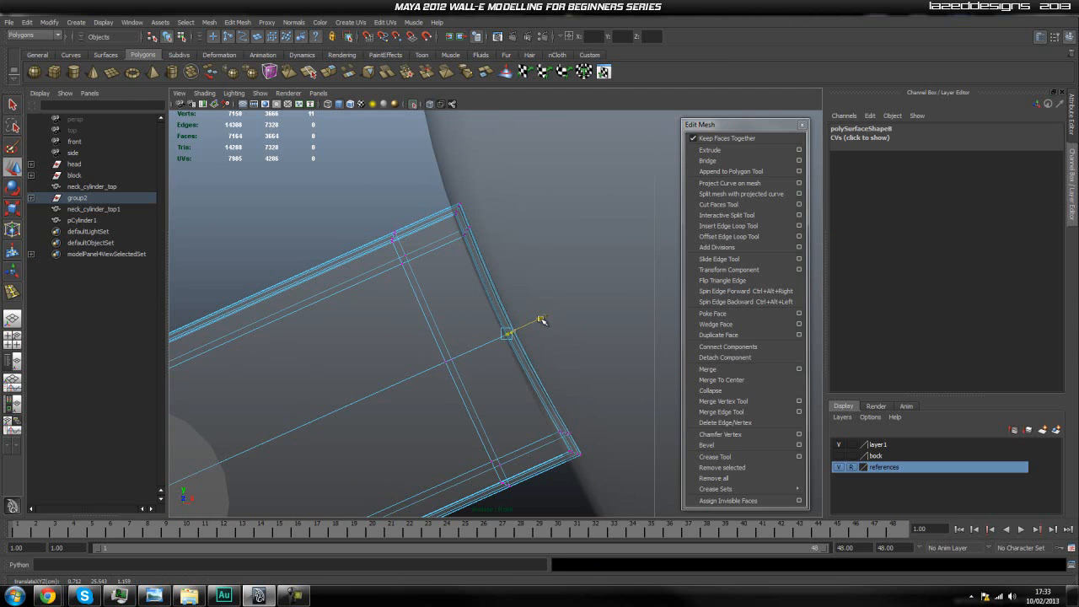
pyautogui.click(507, 398)
pyautogui.moveTo(603, 395); pyautogui.dragTo(546, 478)
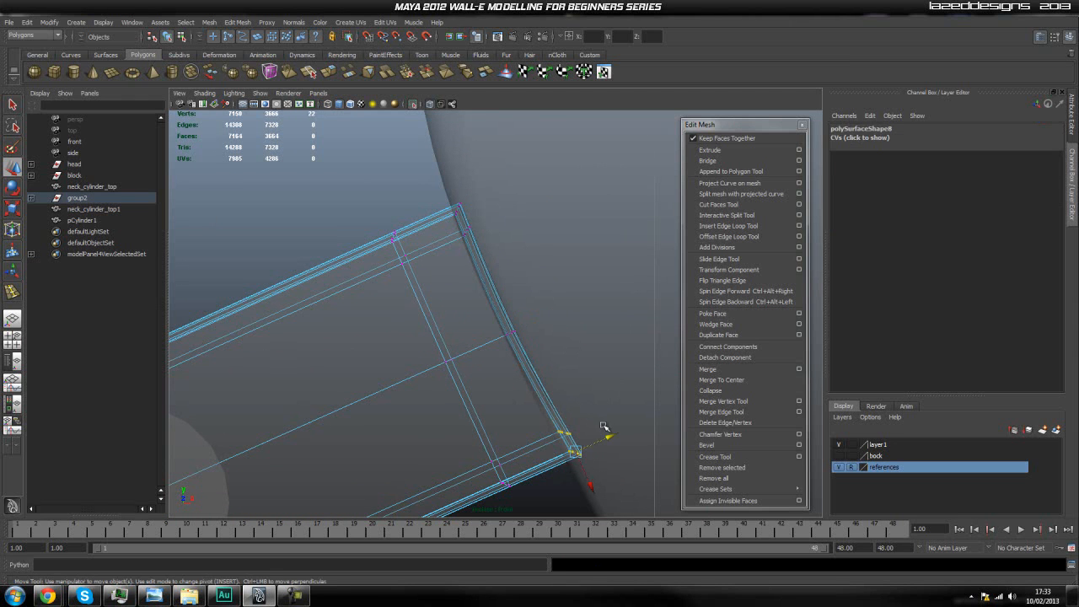
pyautogui.moveTo(606, 440); pyautogui.dragTo(603, 445)
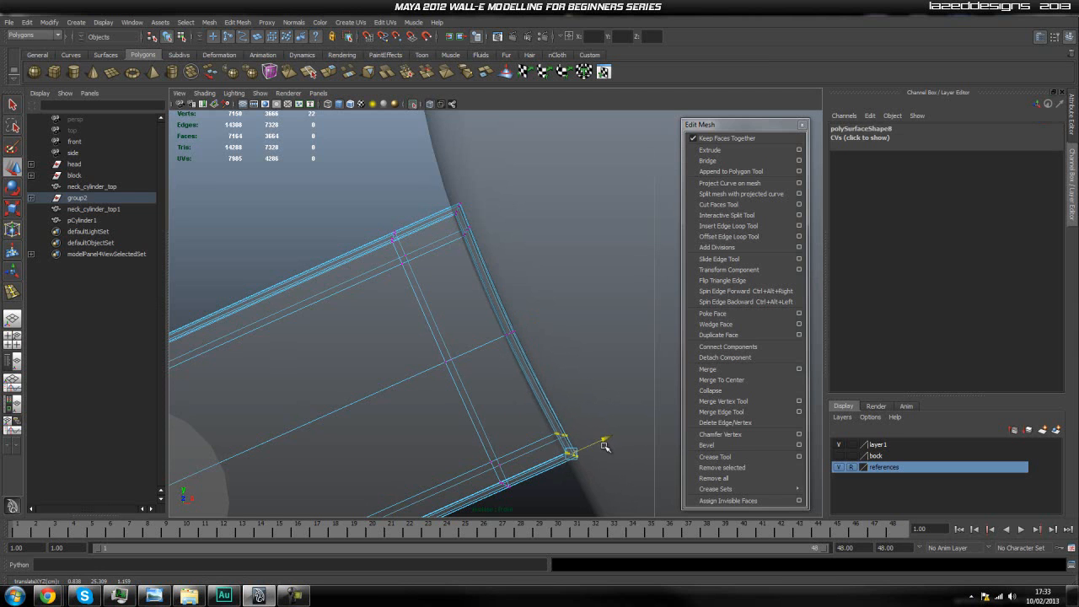
# Show the whole model solid and unisolated in the perspective view, and return the rear bracket to object mode
pyautogui.press('space')
pyautogui.moveTo(462, 406); pyautogui.dragTo(462, 403)
pyautogui.keyDown('alt'); pyautogui.moveTo(462, 404); pyautogui.dragTo(568, 436); pyautogui.keyUp('alt')
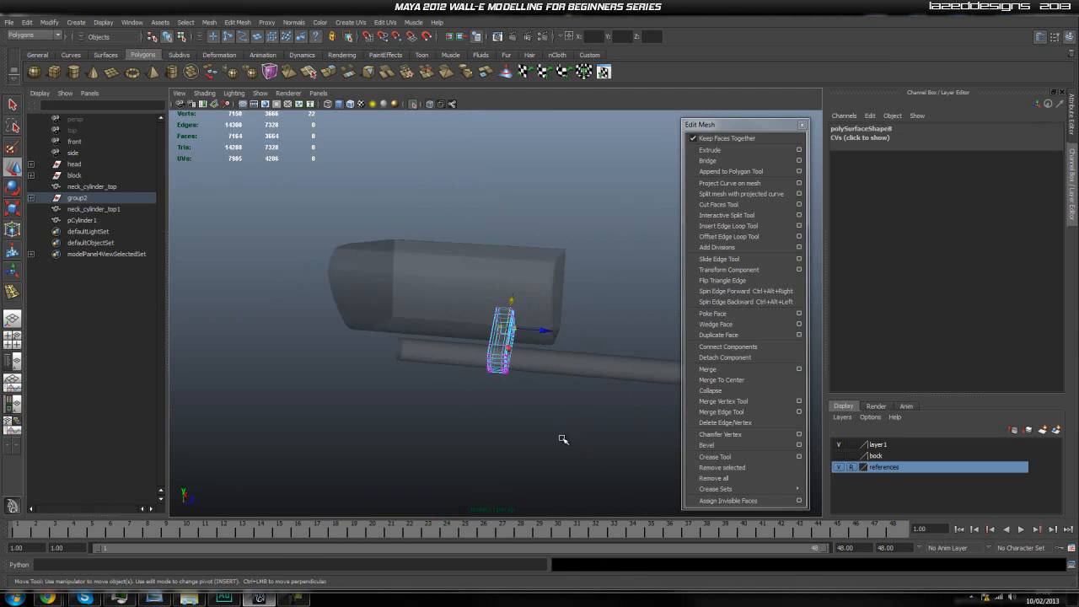
pyautogui.click(521, 411)
pyautogui.rightClick(520, 316)
pyautogui.moveTo(519, 314); pyautogui.dragTo(573, 304, button='right')
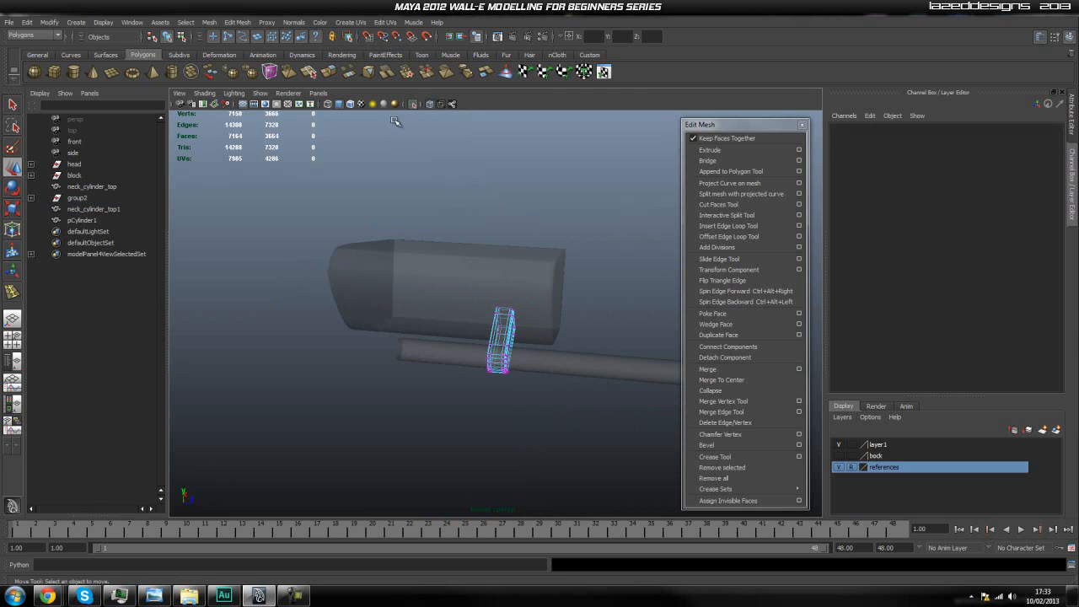
pyautogui.click(417, 106)
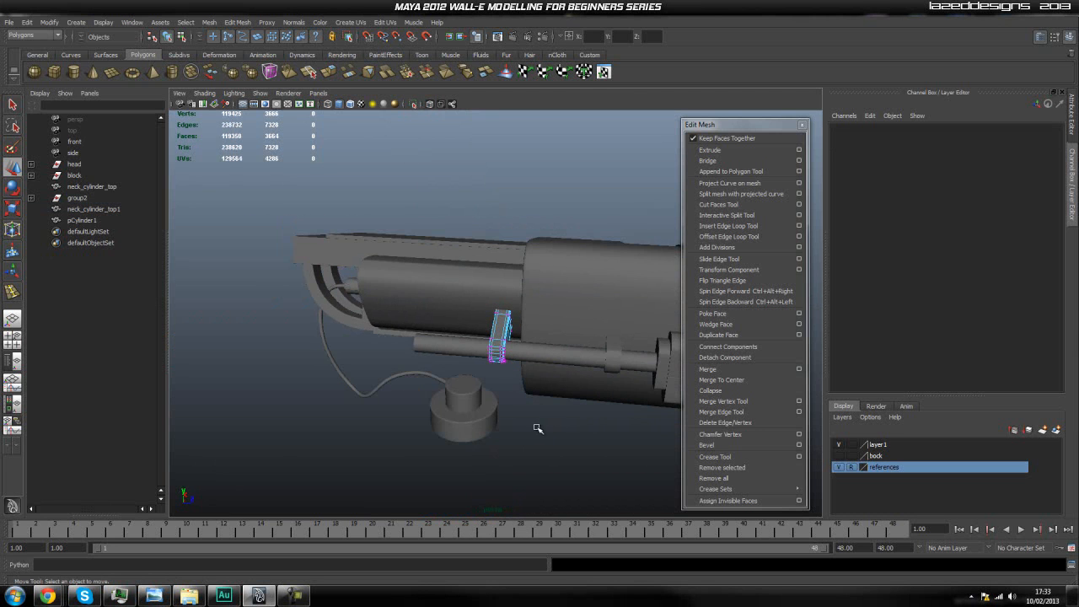
pyautogui.keyDown('alt'); pyautogui.moveTo(492, 435); pyautogui.dragTo(560, 439); pyautogui.keyUp('alt')
pyautogui.moveTo(498, 328); pyautogui.dragTo(570, 313, button='right')
pyautogui.click(561, 388)
# Examine the finished rod and brackets from several sides, and check which parts belong to the head group
pyautogui.keyDown('alt'); pyautogui.moveTo(560, 387); pyautogui.dragTo(483, 367); pyautogui.keyUp('alt')
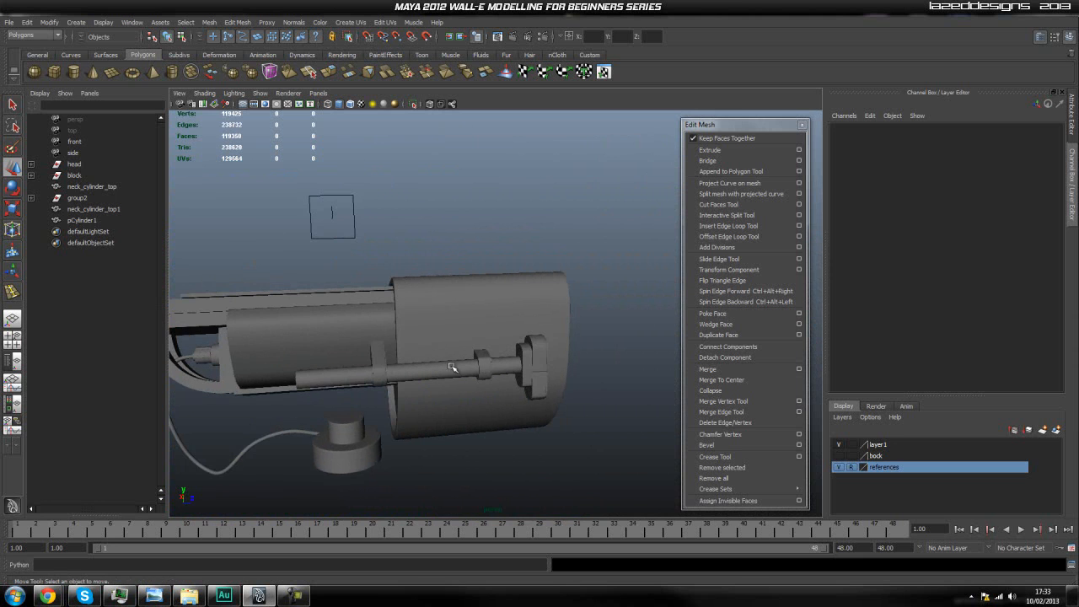
pyautogui.keyDown('alt'); pyautogui.moveTo(526, 395); pyautogui.dragTo(448, 408); pyautogui.keyUp('alt')
pyautogui.click(479, 308)
pyautogui.click(377, 427)
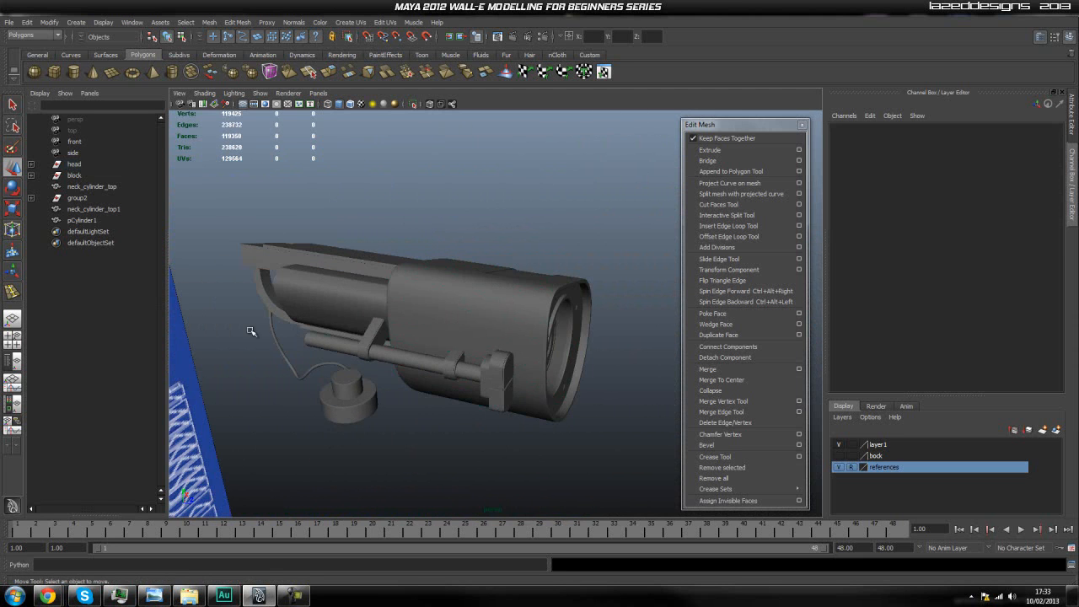
pyautogui.click(74, 165)
pyautogui.keyDown('alt'); pyautogui.moveTo(489, 265); pyautogui.dragTo(382, 350); pyautogui.keyUp('alt')
pyautogui.keyDown('alt'); pyautogui.moveTo(360, 416); pyautogui.dragTo(434, 440); pyautogui.keyUp('alt')
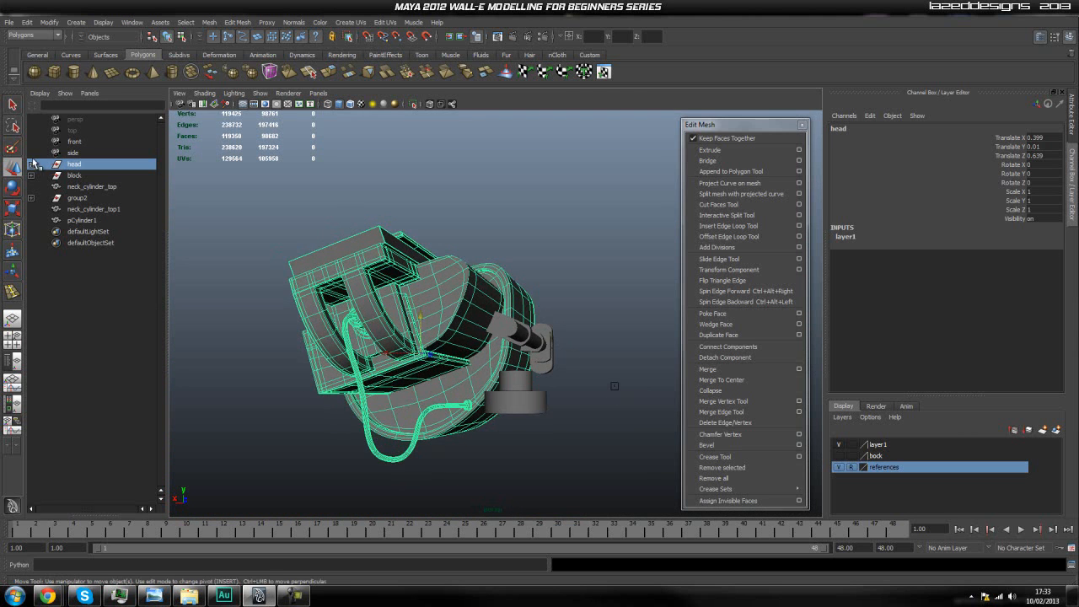
pyautogui.click(460, 447)
pyautogui.click(418, 444)
pyautogui.scroll(5, 413, 447)
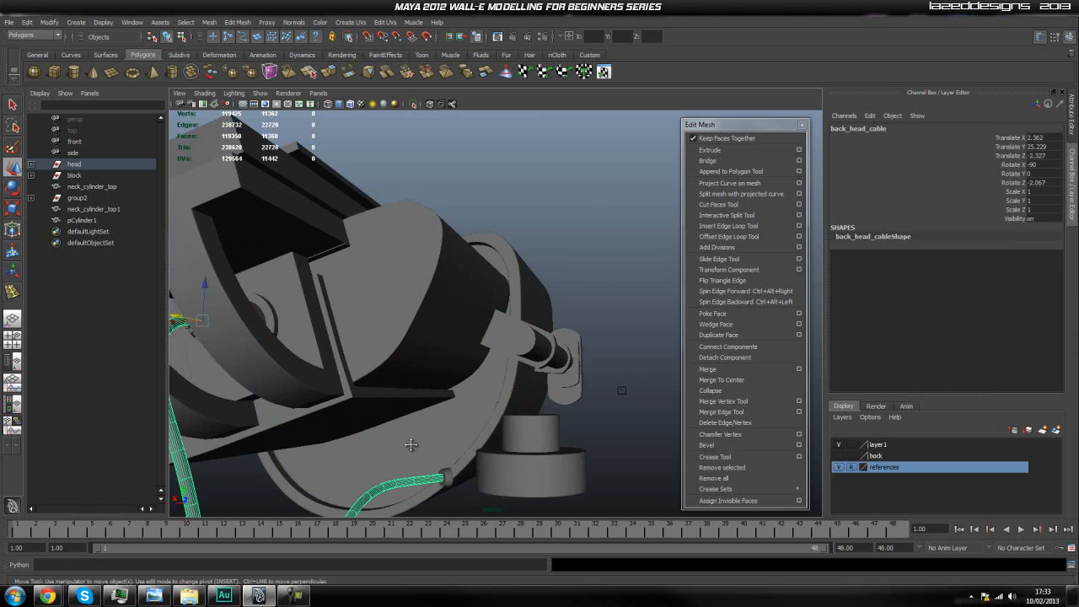
pyautogui.keyDown('alt'); pyautogui.moveTo(412, 447); pyautogui.dragTo(435, 354); pyautogui.keyUp('alt')
pyautogui.keyDown('alt'); pyautogui.moveTo(554, 302); pyautogui.dragTo(401, 371); pyautogui.keyUp('alt')
pyautogui.click(514, 421)
# Duplicate the head group and move the copy along X to the opposite side of the rod
pyautogui.click(72, 165)
pyautogui.keyDown('alt'); pyautogui.moveTo(338, 337); pyautogui.dragTo(505, 382); pyautogui.keyUp('alt')
pyautogui.keyDown('alt'); pyautogui.moveTo(286, 430); pyautogui.dragTo(457, 366); pyautogui.keyUp('alt')
pyautogui.hotkey('ctrl', 'd')
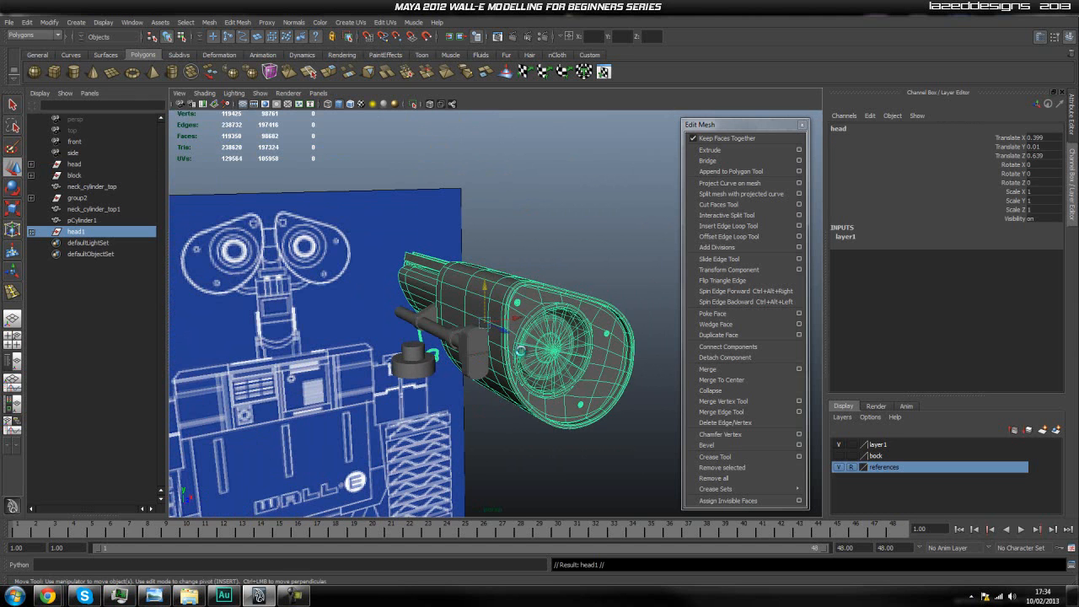
pyautogui.moveTo(517, 318); pyautogui.dragTo(365, 364)
pyautogui.keyDown('alt'); pyautogui.moveTo(479, 352); pyautogui.dragTo(455, 345); pyautogui.keyUp('alt')
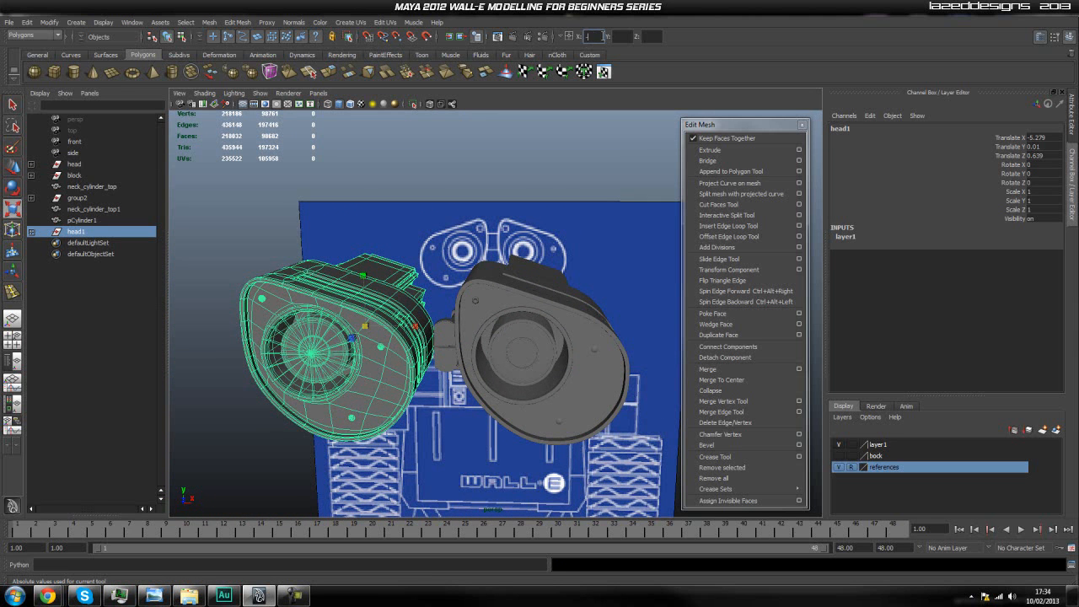
# Mirror the duplicated head group by setting its scale X to -1
pyautogui.write('-1')
pyautogui.press('Return')
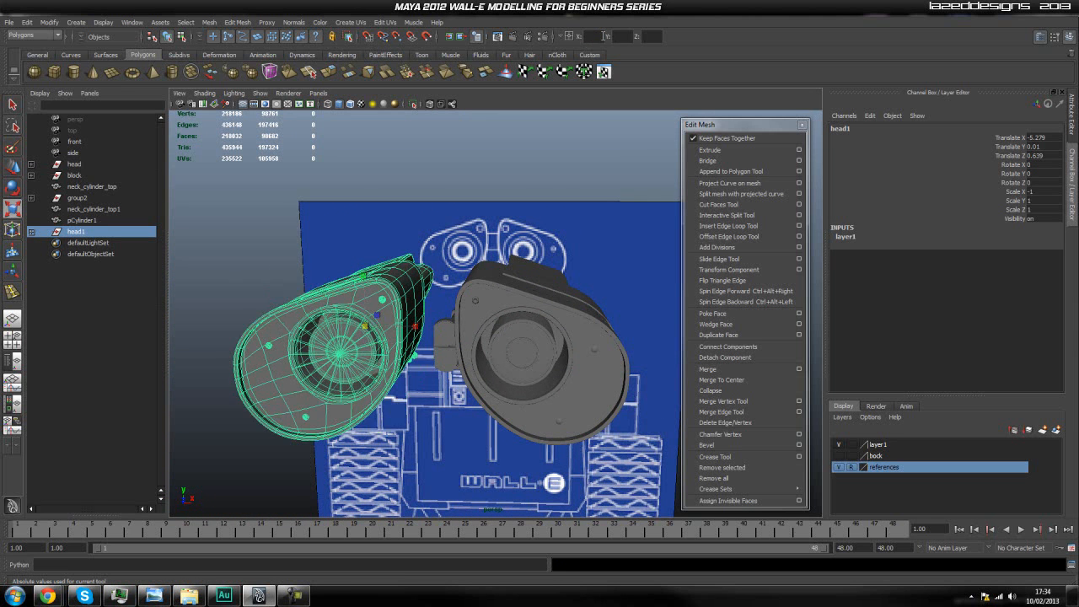
pyautogui.click(312, 187)
# Rename the mirrored group eye_right and the original head group eye_left
pyautogui.doubleClick(76, 231)
pyautogui.write('he')
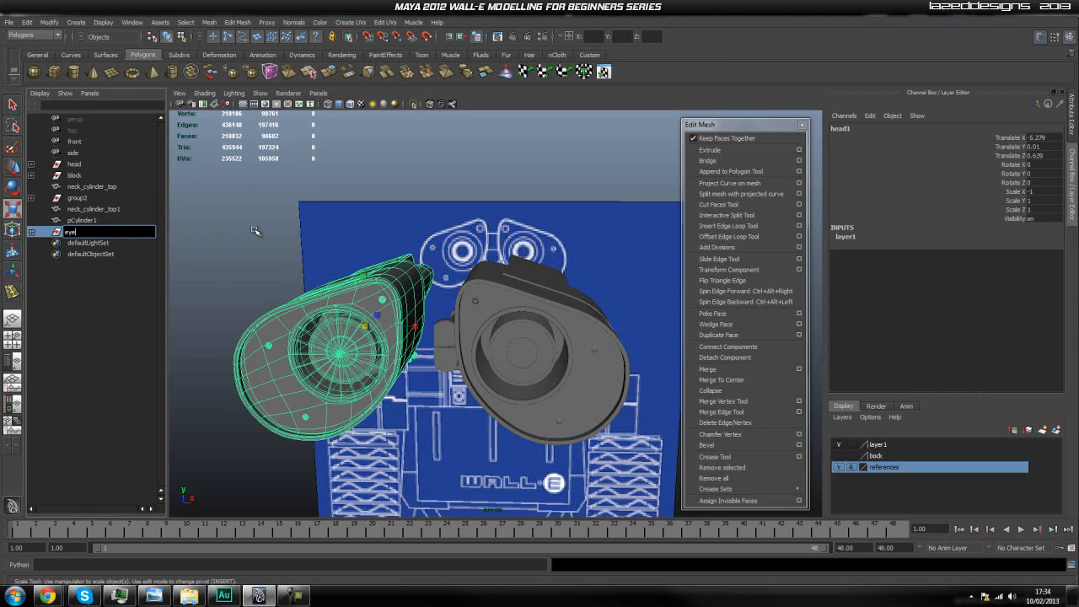
pyautogui.write('e_right')
pyautogui.press('Return')
pyautogui.doubleClick(76, 164)
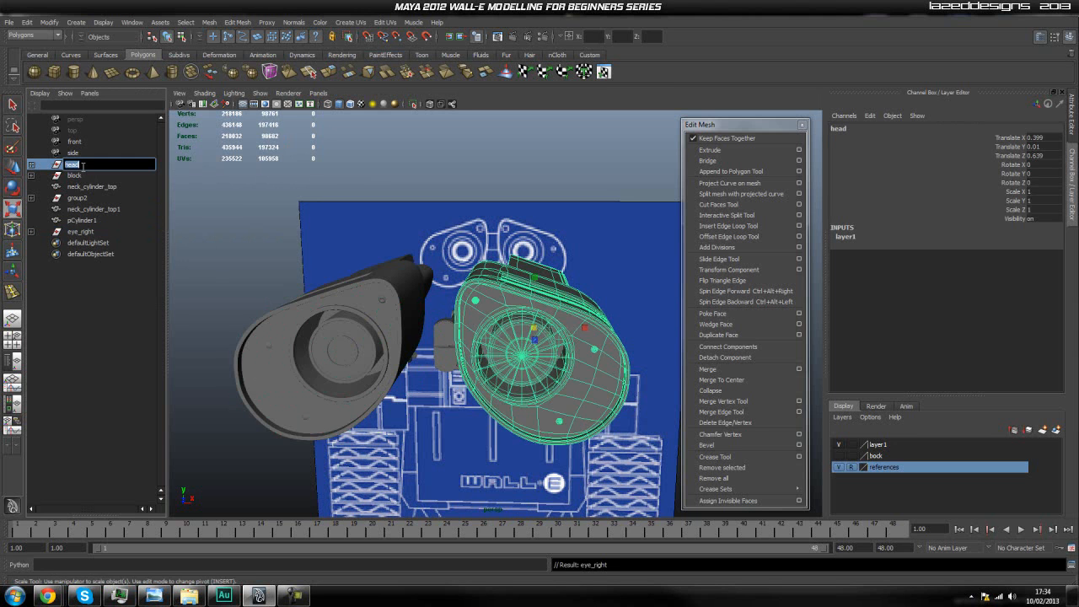
pyautogui.write('eye_left')
pyautogui.press('Return')
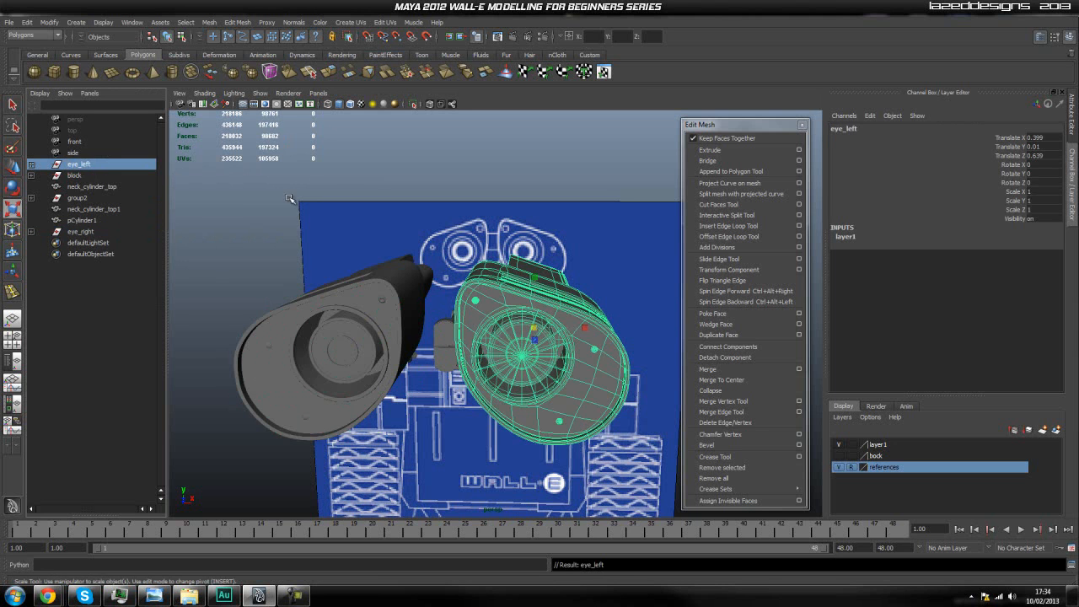
# Move eye_right along X in the front view to about -4.57 so it matches the reference drawing, and return to perspective
pyautogui.click(71, 231)
pyautogui.press('w')
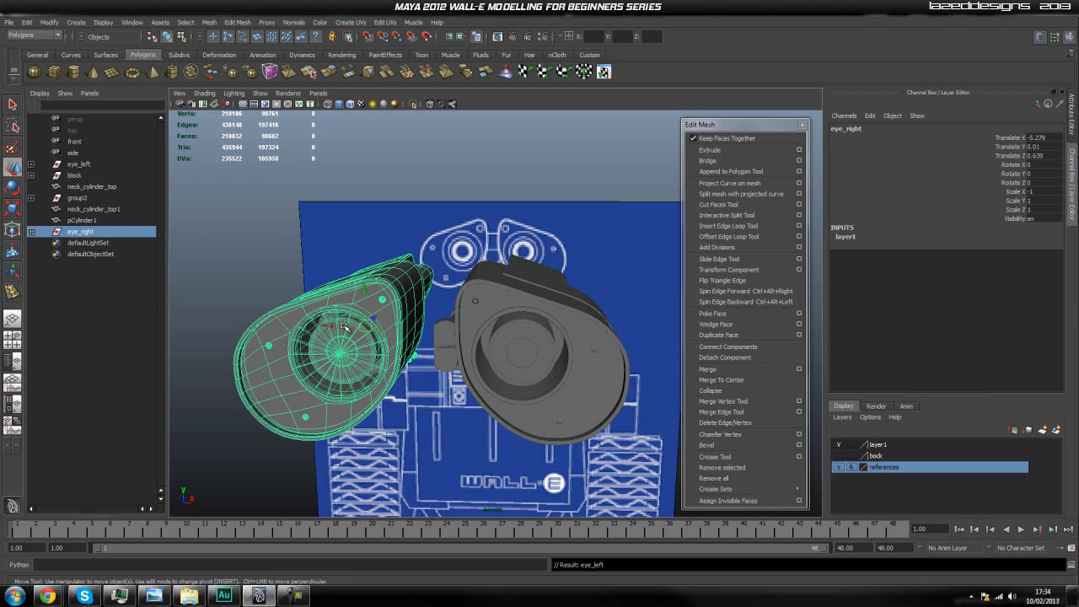
pyautogui.press('space')
pyautogui.moveTo(388, 358); pyautogui.dragTo(388, 360)
pyautogui.scroll(-8, 399, 354)
pyautogui.scroll(2, 425, 328)
pyautogui.keyDown('alt'); pyautogui.moveTo(398, 354); pyautogui.dragTo(423, 346, button='middle'); pyautogui.keyUp('alt')
pyautogui.scroll(1, 424, 347)
pyautogui.moveTo(256, 351); pyautogui.dragTo(303, 352)
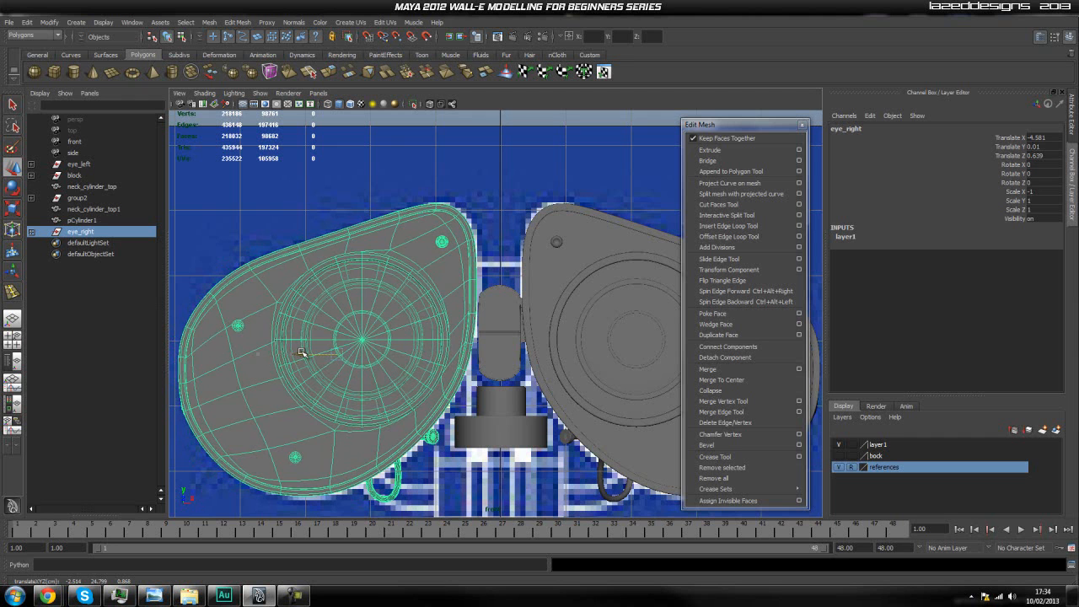
pyautogui.moveTo(302, 352); pyautogui.dragTo(304, 352)
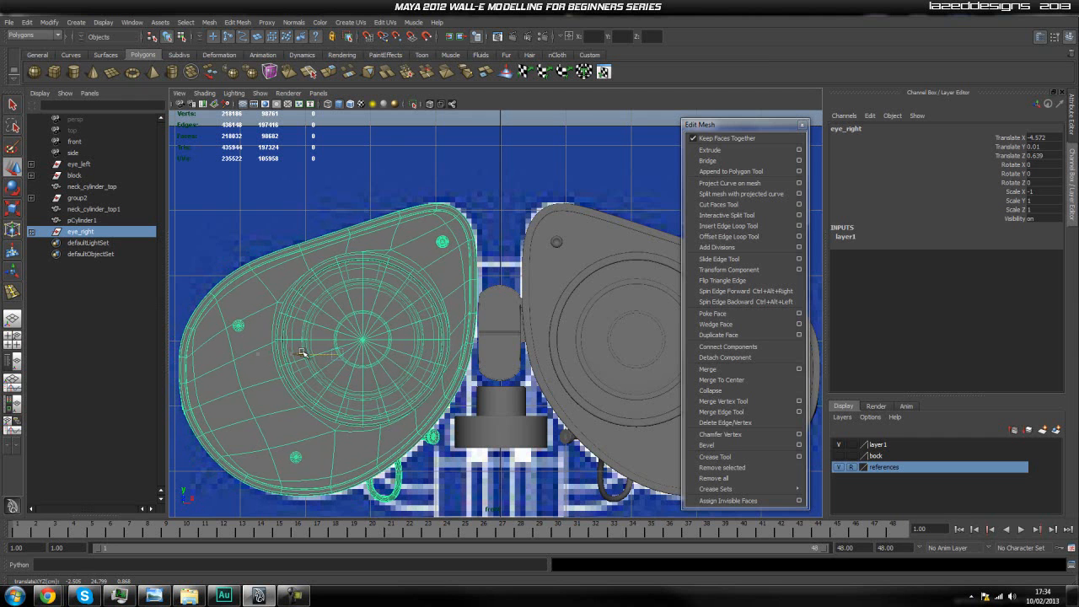
pyautogui.press('space')
pyautogui.moveTo(375, 326); pyautogui.dragTo(375, 302)
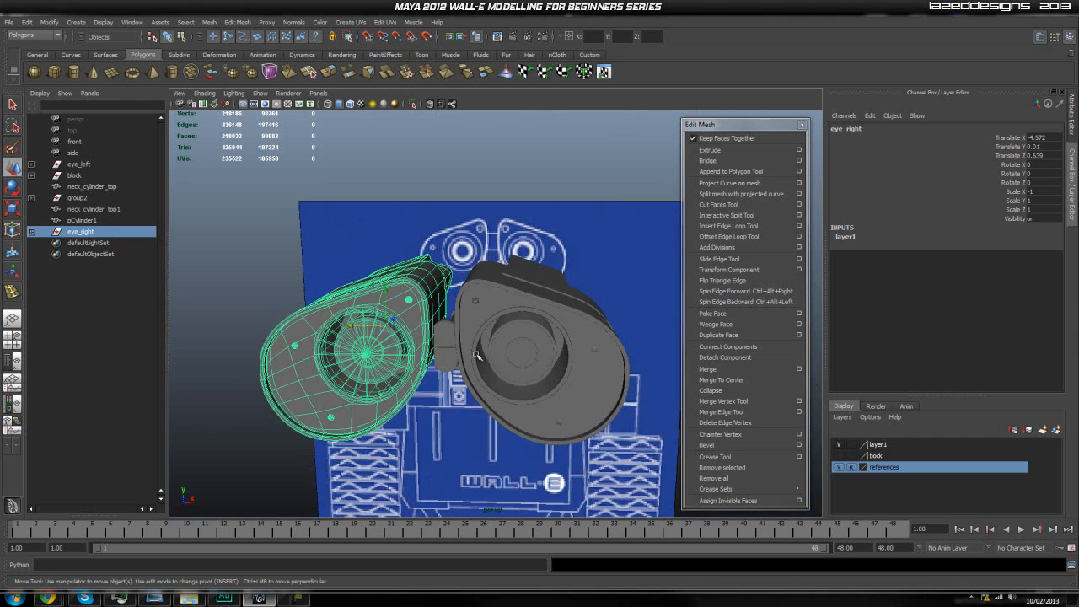
pyautogui.click(523, 447)
# Duplicate the rear bracket and move the copy back along the rod to sit just behind the original
pyautogui.scroll(-4, 522, 448)
pyautogui.keyDown('alt'); pyautogui.moveTo(521, 448); pyautogui.dragTo(547, 434); pyautogui.keyUp('alt')
pyautogui.scroll(3, 482, 414)
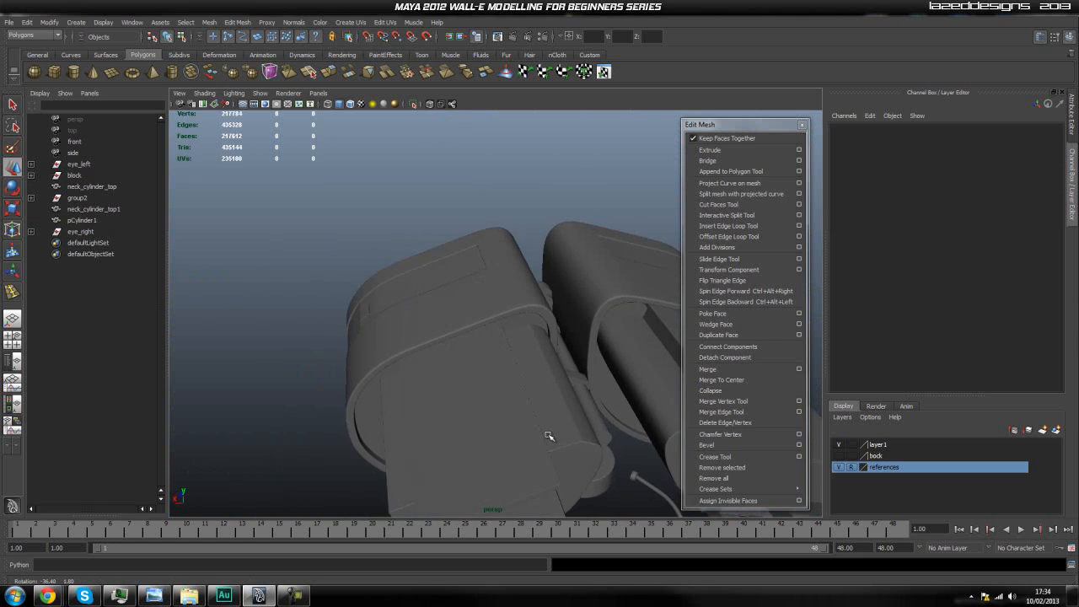
pyautogui.keyDown('alt'); pyautogui.moveTo(595, 397); pyautogui.dragTo(537, 417, button='middle'); pyautogui.keyUp('alt')
pyautogui.keyDown('alt'); pyautogui.moveTo(536, 416); pyautogui.dragTo(439, 408); pyautogui.keyUp('alt')
pyautogui.scroll(3, 438, 416)
pyautogui.keyDown('alt'); pyautogui.moveTo(439, 408); pyautogui.dragTo(465, 364, button='middle'); pyautogui.keyUp('alt')
pyautogui.click(427, 416)
pyautogui.hotkey('ctrl', 'd')
pyautogui.moveTo(455, 389); pyautogui.dragTo(444, 429)
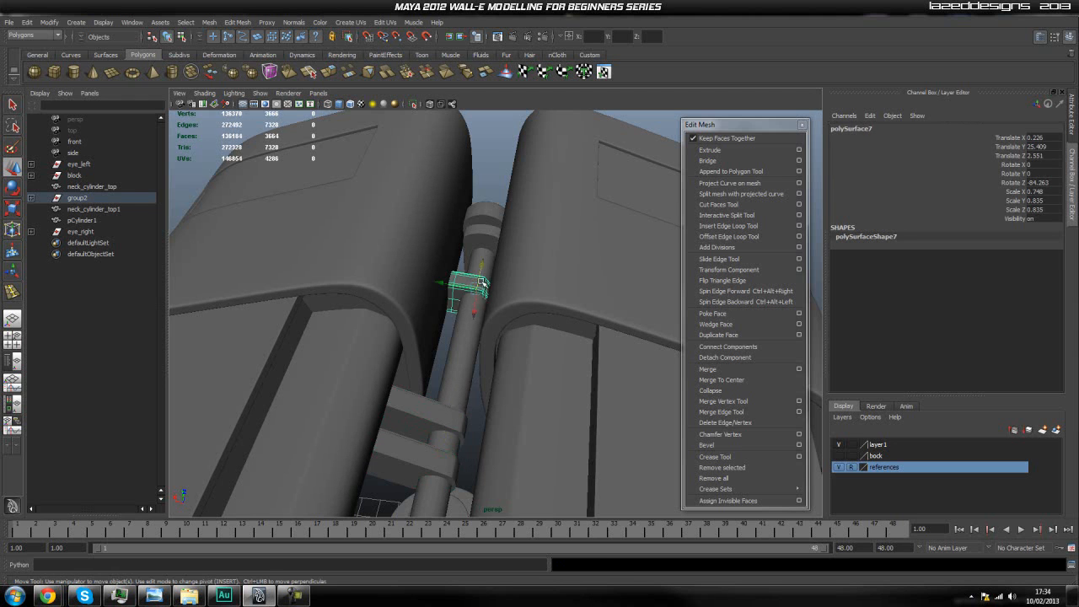
# Duplicate the front bracket and move the copy back along the rod to Translate Z 1.93
pyautogui.moveTo(473, 289); pyautogui.dragTo(477, 284)
pyautogui.keyDown('alt'); pyautogui.moveTo(480, 358); pyautogui.dragTo(488, 374); pyautogui.keyUp('alt')
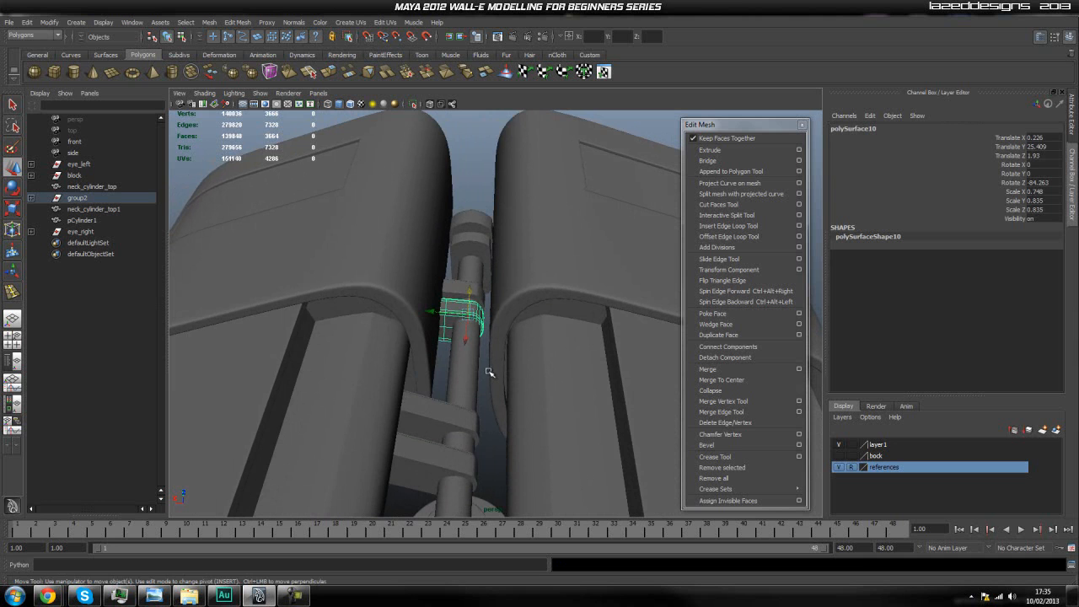
pyautogui.scroll(-2, 476, 380)
pyautogui.moveTo(472, 367)
pyautogui.keyDown('alt'); pyautogui.mouseDown(button='middle')
pyautogui.moveTo(466, 332)
pyautogui.moveTo(464, 355)
pyautogui.mouseUp(button='middle'); pyautogui.keyUp('alt')
pyautogui.scroll(3, 464, 332)
# Try to mirror the copied front bracket by setting its scale X to -1
pyautogui.press('r')
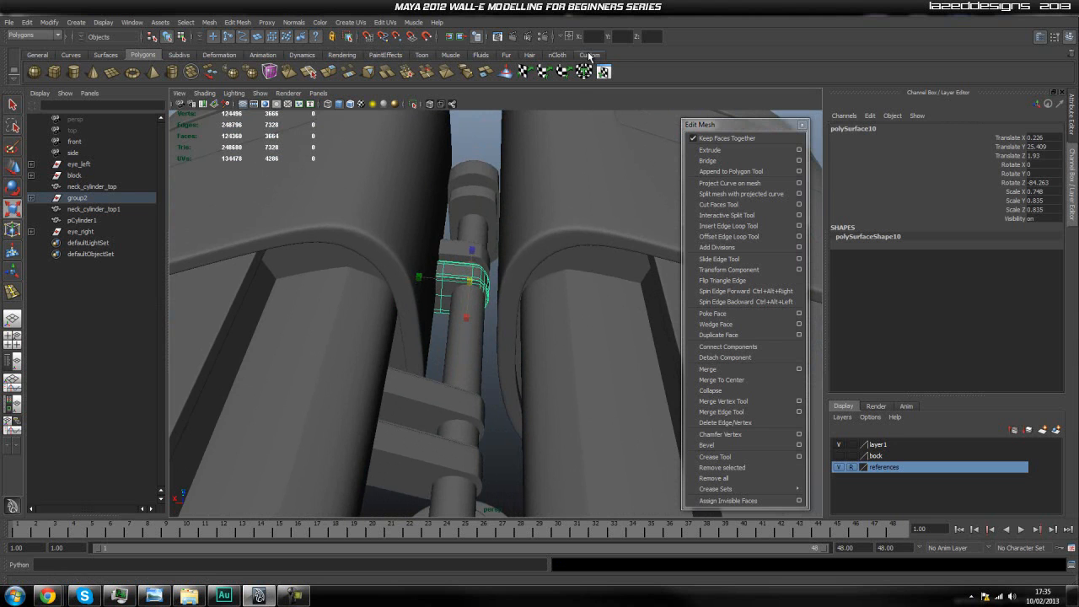
pyautogui.write('1')
pyautogui.press('Return')
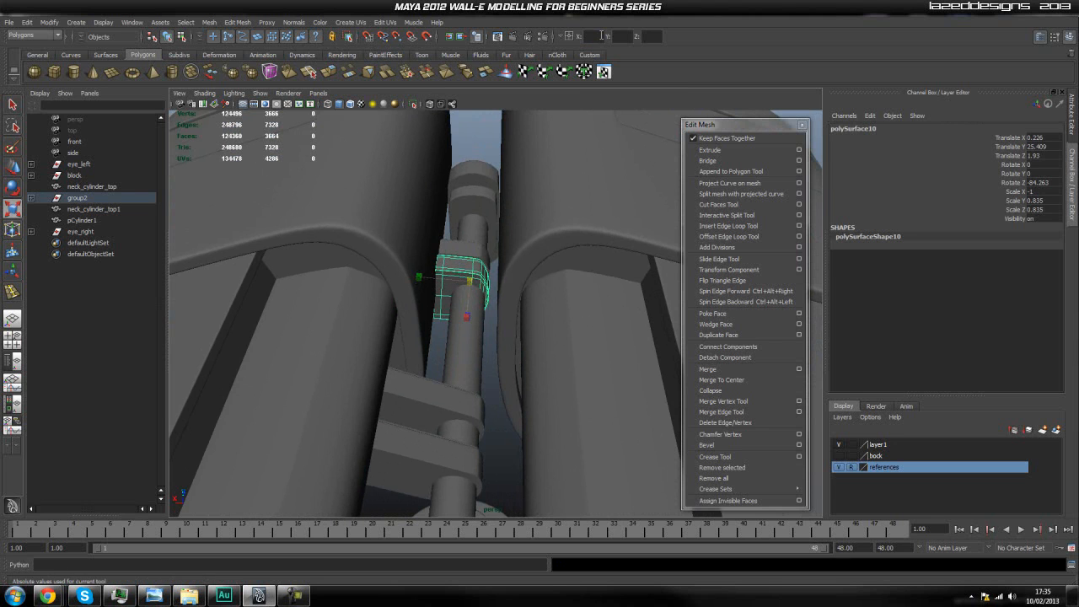
pyautogui.hotkey('ctrl', 'z')
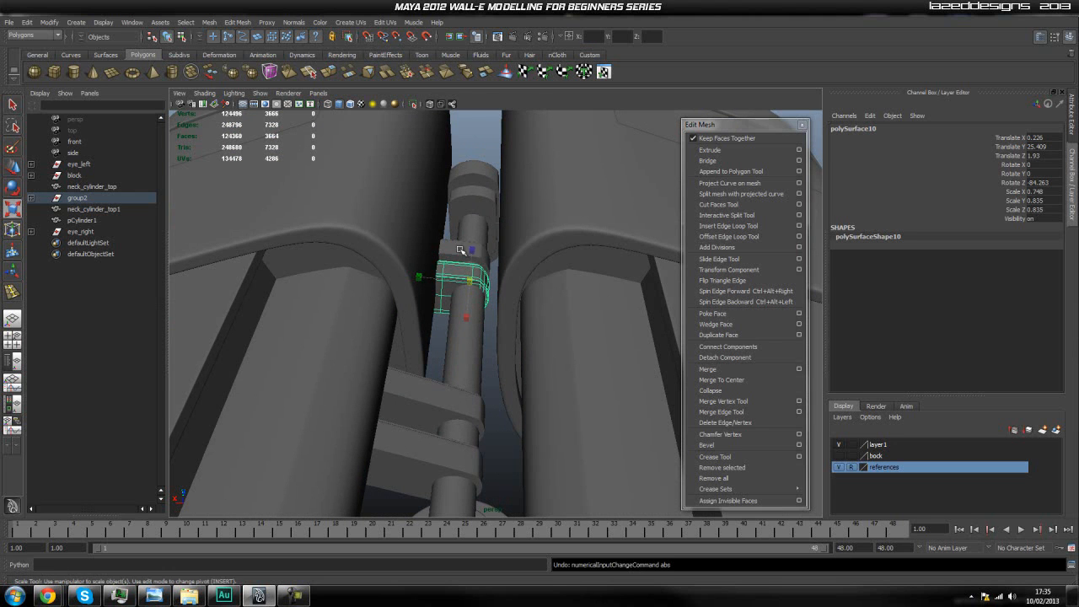
pyautogui.moveTo(458, 271); pyautogui.dragTo(470, 271, button='right')
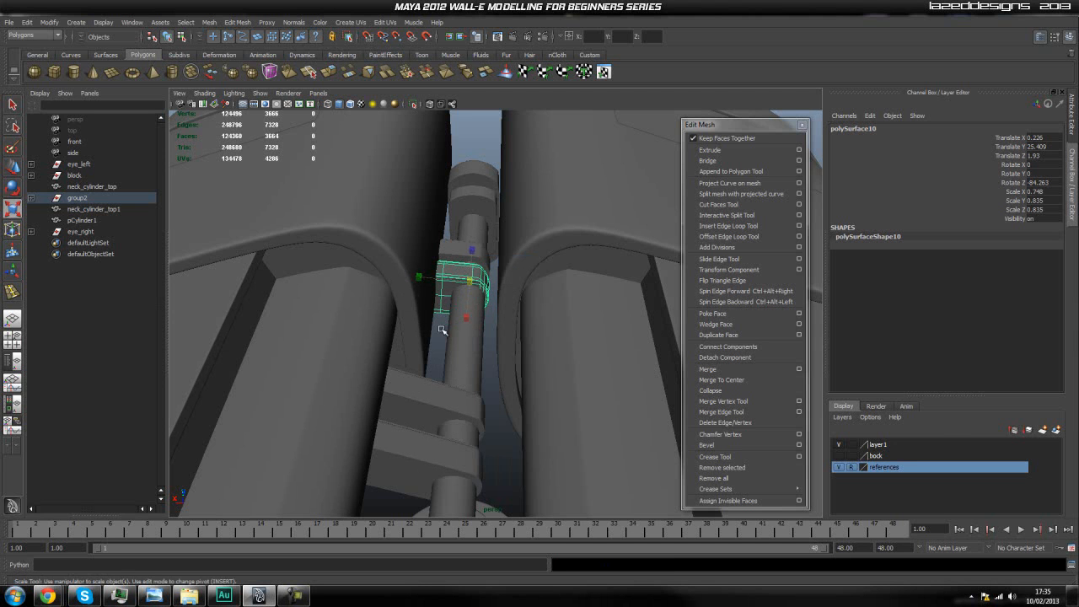
# Try to rotate the copied front bracket about Z toward the right eye, and undo the rotation
pyautogui.press('e')
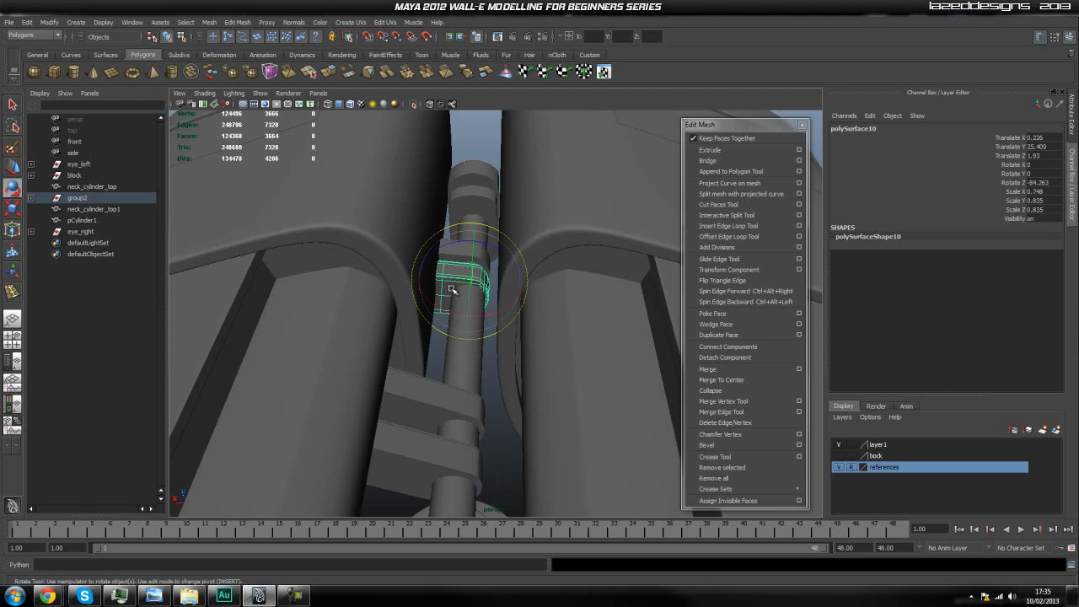
pyautogui.moveTo(449, 244); pyautogui.dragTo(500, 389)
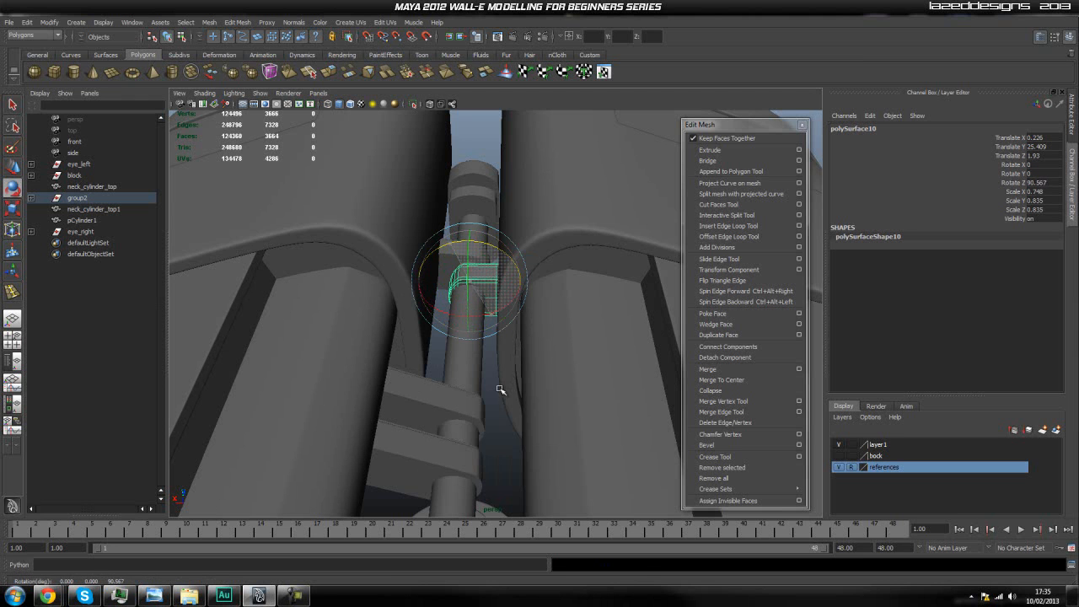
pyautogui.press('z')
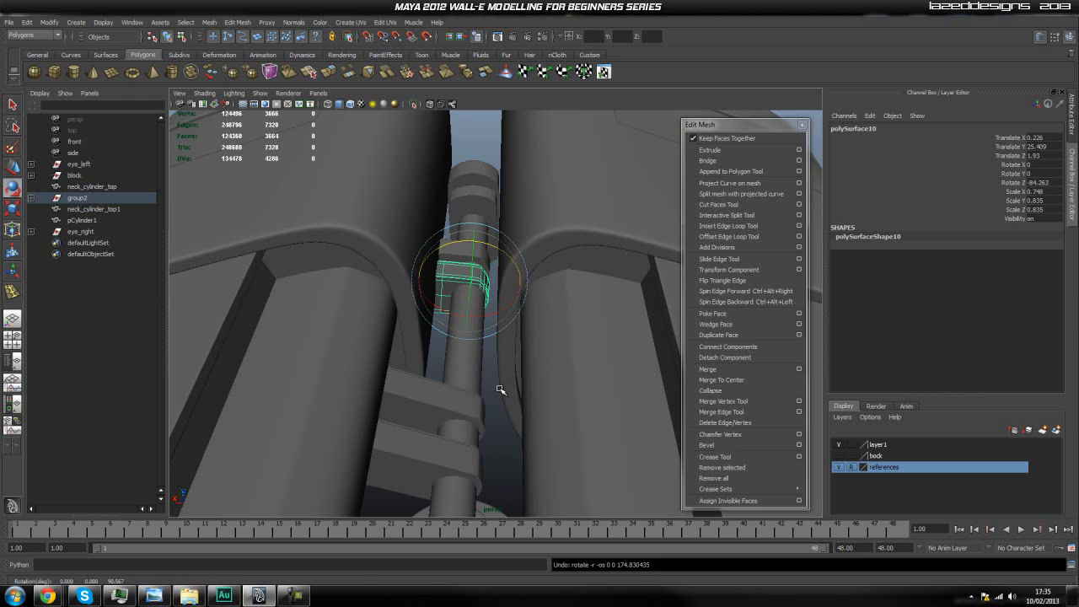
# Try to mirror the copied front bracket by setting its scale Y to -1
pyautogui.doubleClick(1032, 183)
pyautogui.scroll(-2, 630, 208)
pyautogui.click(482, 167)
pyautogui.click(467, 291)
pyautogui.press('r')
pyautogui.click(627, 37)
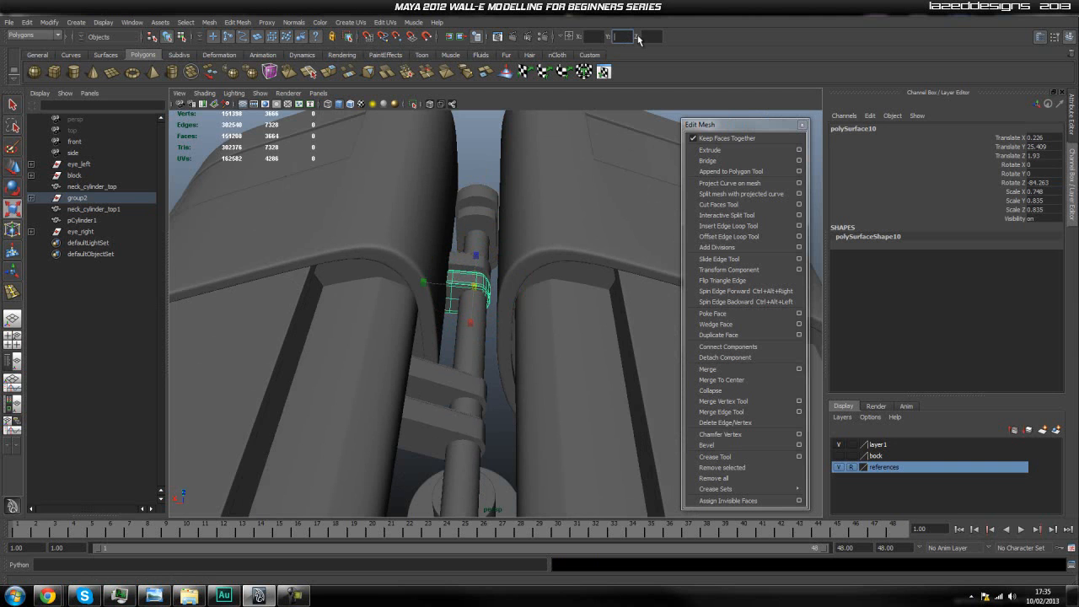
pyautogui.write('-1')
pyautogui.press('Return')
pyautogui.keyDown('alt'); pyautogui.moveTo(511, 188); pyautogui.dragTo(489, 252); pyautogui.keyUp('alt')
# Try to mirror the copied rear bracket by setting its scale Y to -1
pyautogui.click(401, 469)
pyautogui.keyDown('alt'); pyautogui.moveTo(401, 470); pyautogui.dragTo(413, 369); pyautogui.keyUp('alt')
pyautogui.scroll(-4, 409, 396)
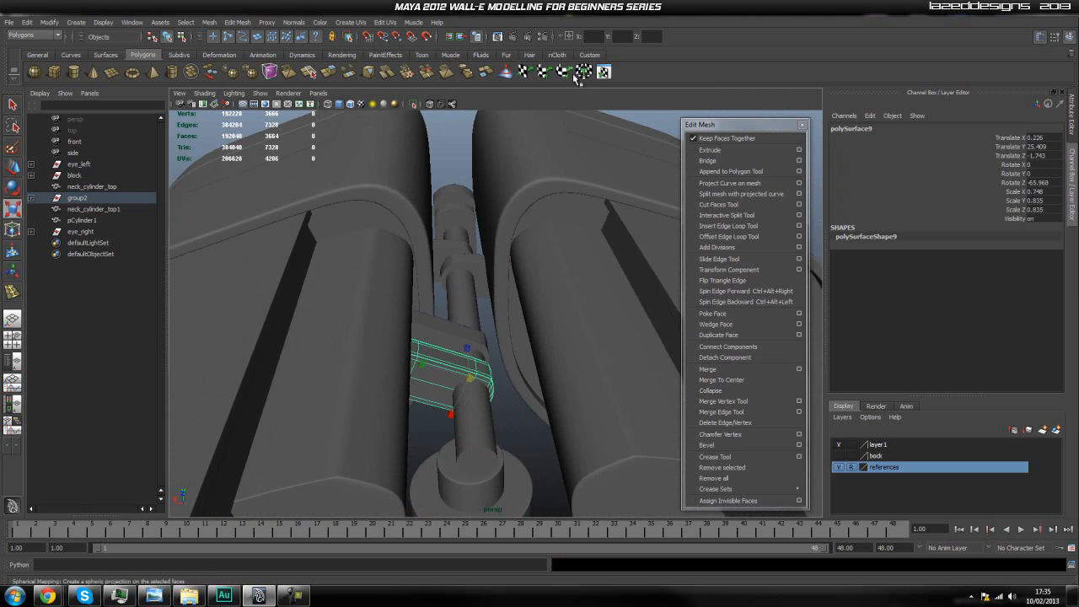
pyautogui.press('Return')
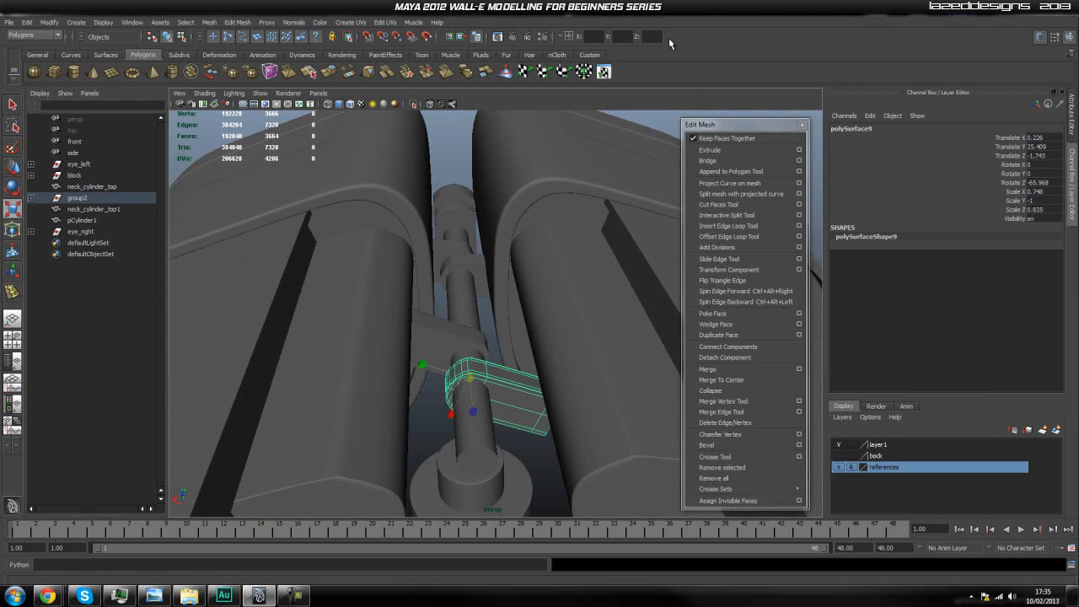
# Rotate the mirrored rear bracket copy toward the right eye to about Rotate Z -116.96
pyautogui.click(449, 132)
pyautogui.click(508, 384)
pyautogui.keyDown('alt'); pyautogui.moveTo(504, 386); pyautogui.dragTo(451, 301); pyautogui.keyUp('alt')
pyautogui.press('e')
# Examine how the rear brackets meet the inner sides of the two eye housings
pyautogui.click(410, 335)
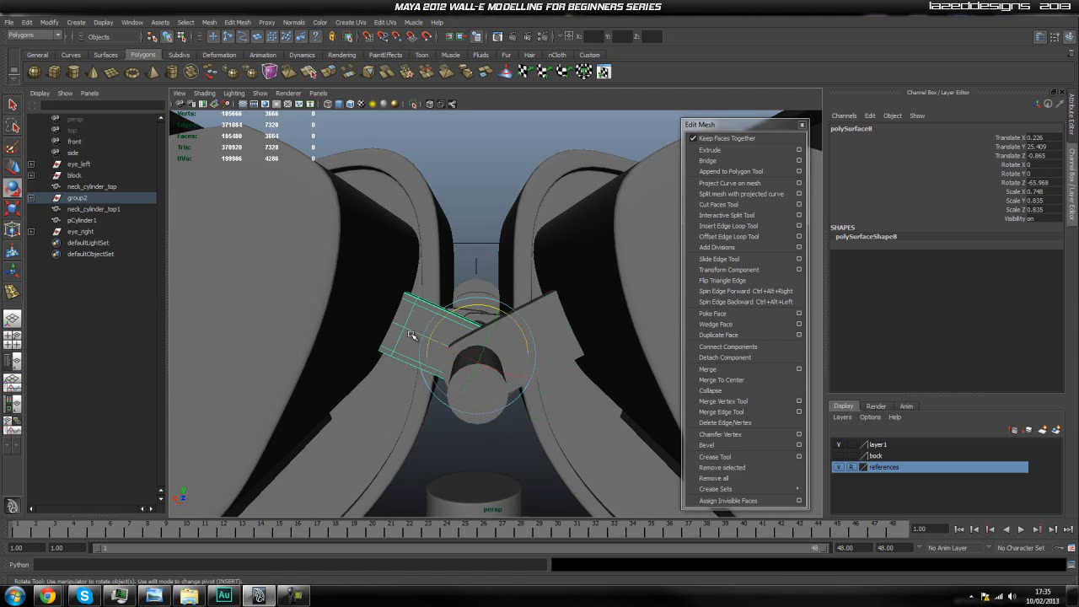
pyautogui.click(347, 296)
pyautogui.click(413, 326)
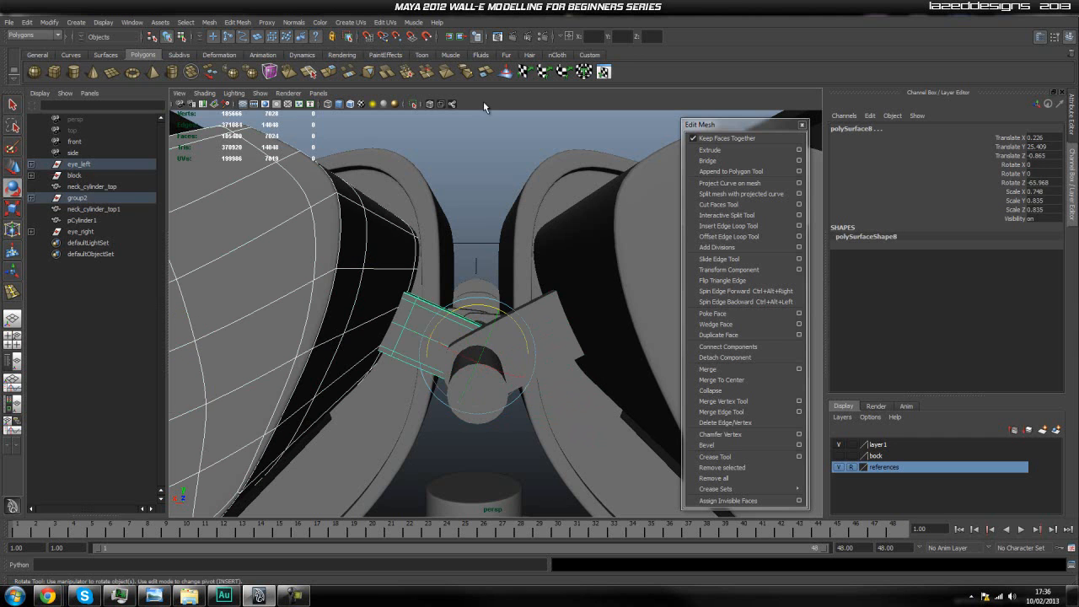
pyautogui.click(474, 211)
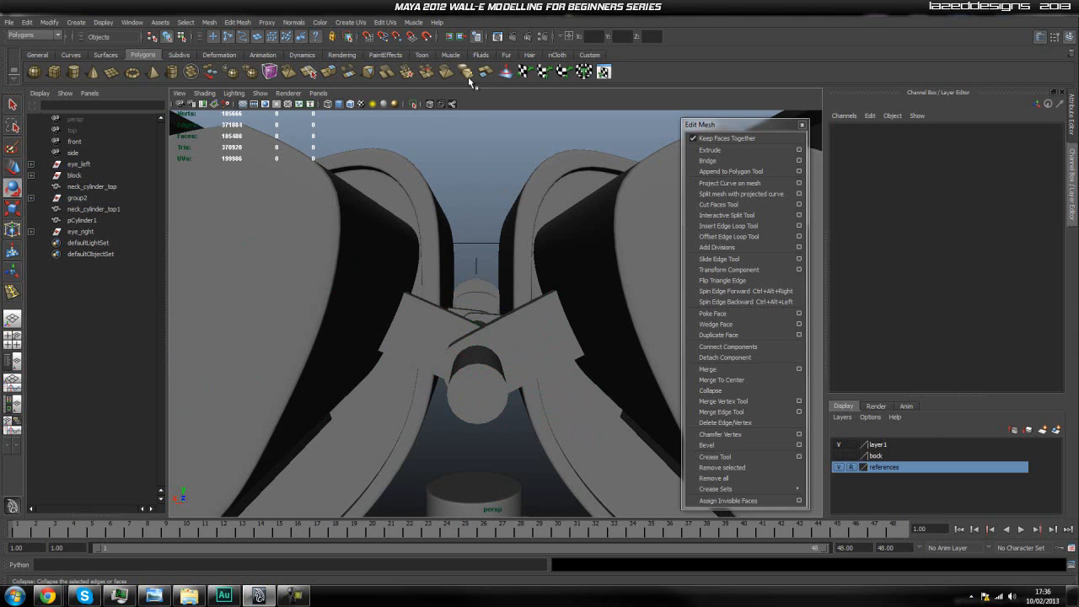
pyautogui.click(430, 104)
pyautogui.click(431, 104)
pyautogui.click(431, 104)
pyautogui.click(430, 104)
pyautogui.click(541, 326)
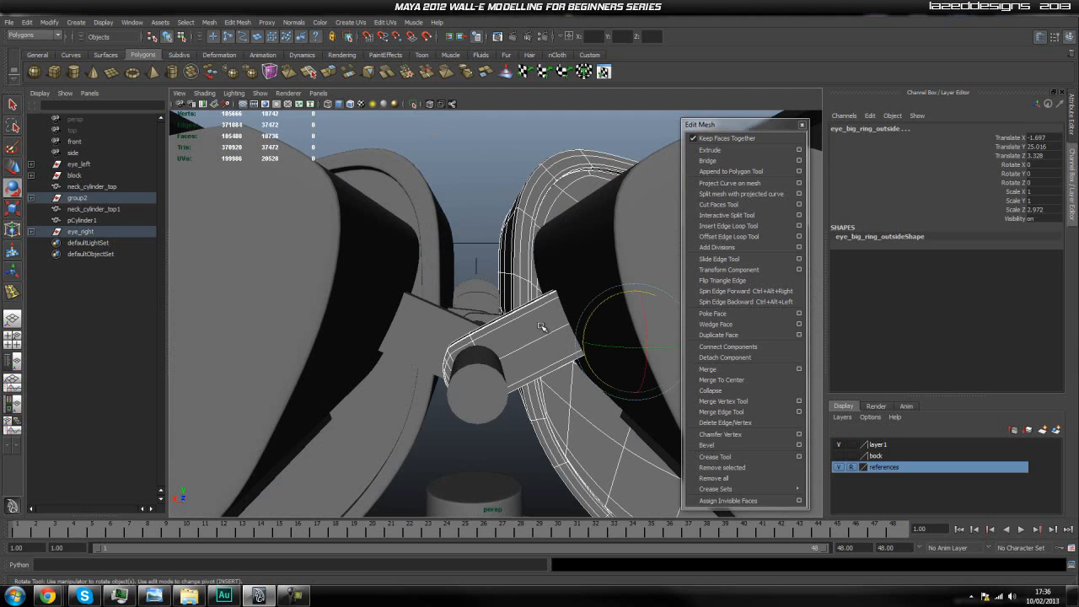
pyautogui.press('Delete')
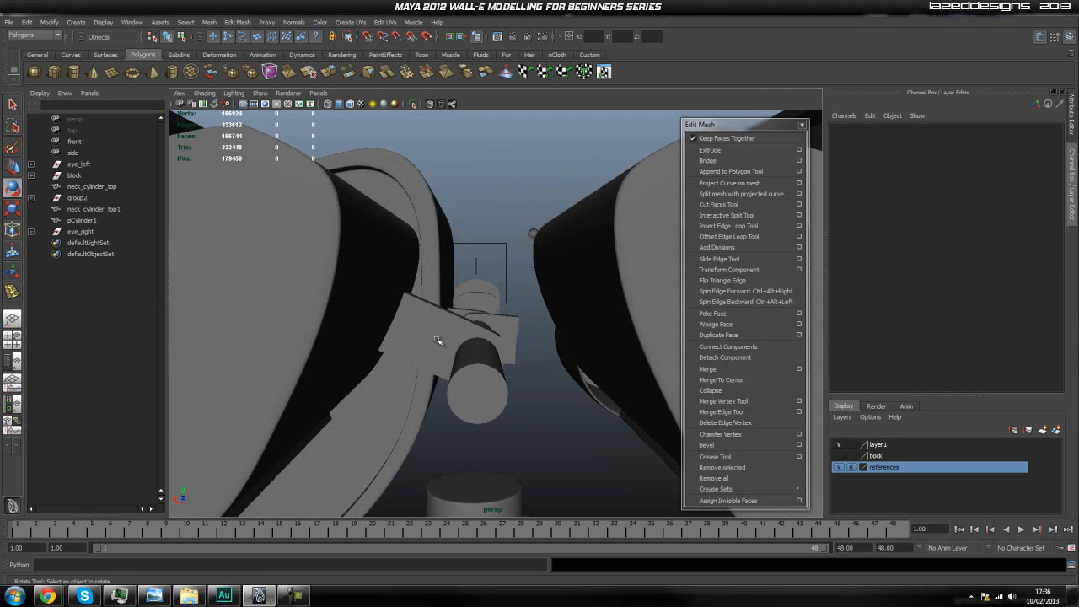
pyautogui.hotkey('ctrl', 'z')
pyautogui.hotkey('ctrl', 'z')
pyautogui.hotkey('ctrl', 'z')
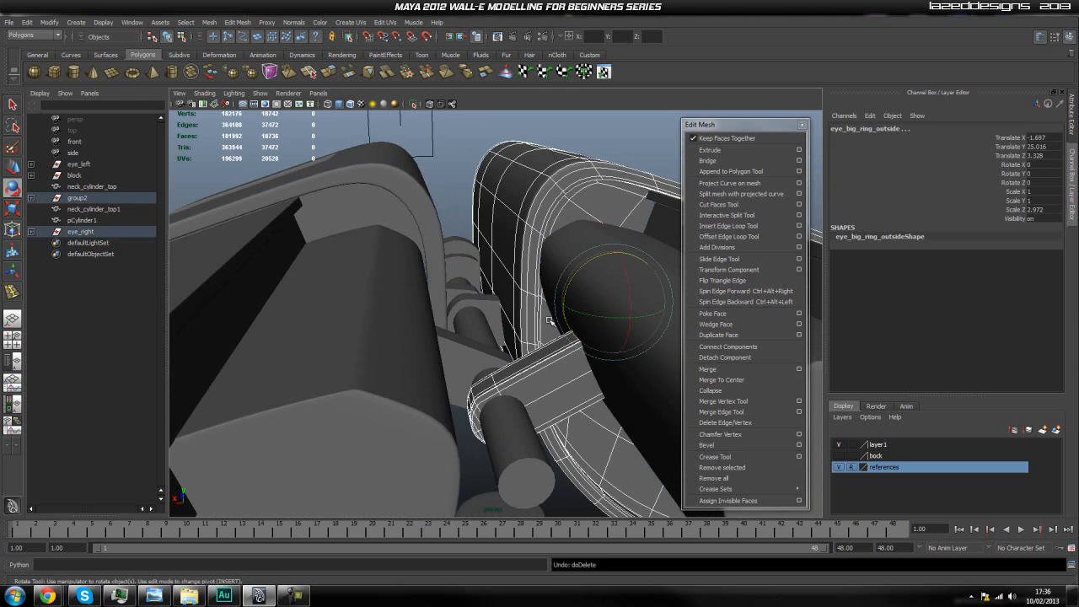
# Delete the mirrored copies of the rear and front brackets from the rod
pyautogui.click(525, 377)
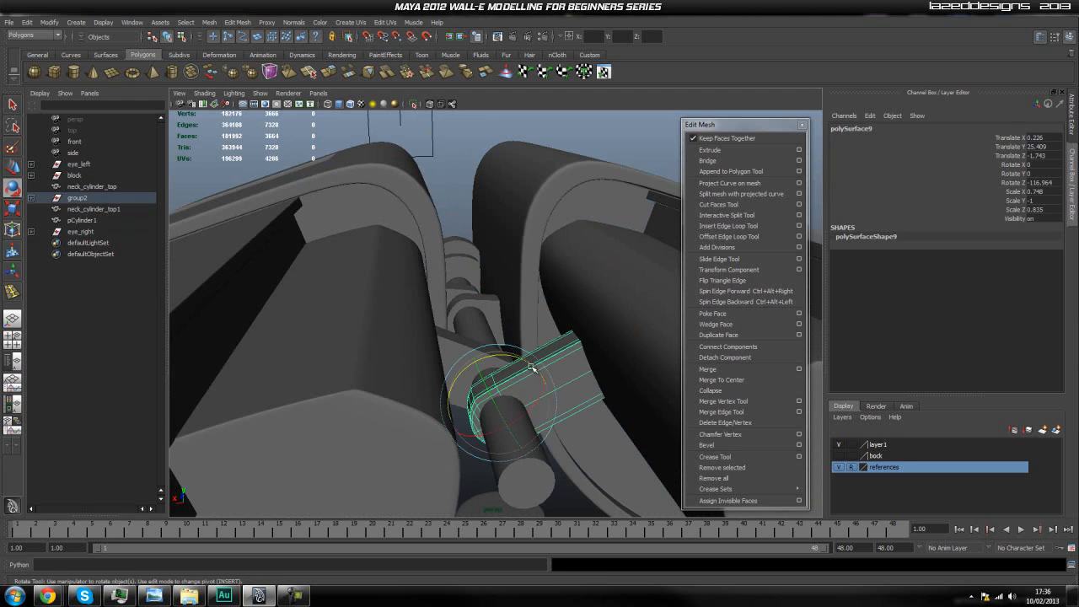
pyautogui.press('Delete')
pyautogui.click(482, 301)
pyautogui.press('Delete')
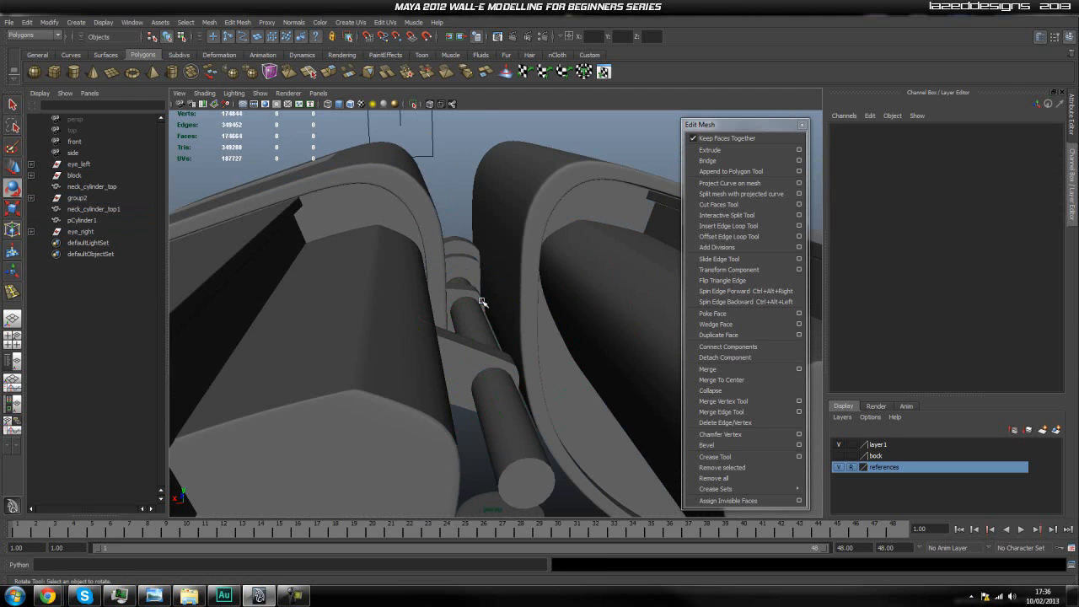
pyautogui.press('q')
pyautogui.scroll(3, 459, 368)
pyautogui.hotkey('ctrl', 'z')
pyautogui.hotkey('ctrl', 'z')
pyautogui.hotkey('ctrl', 'z')
pyautogui.hotkey('ctrl', 'z')
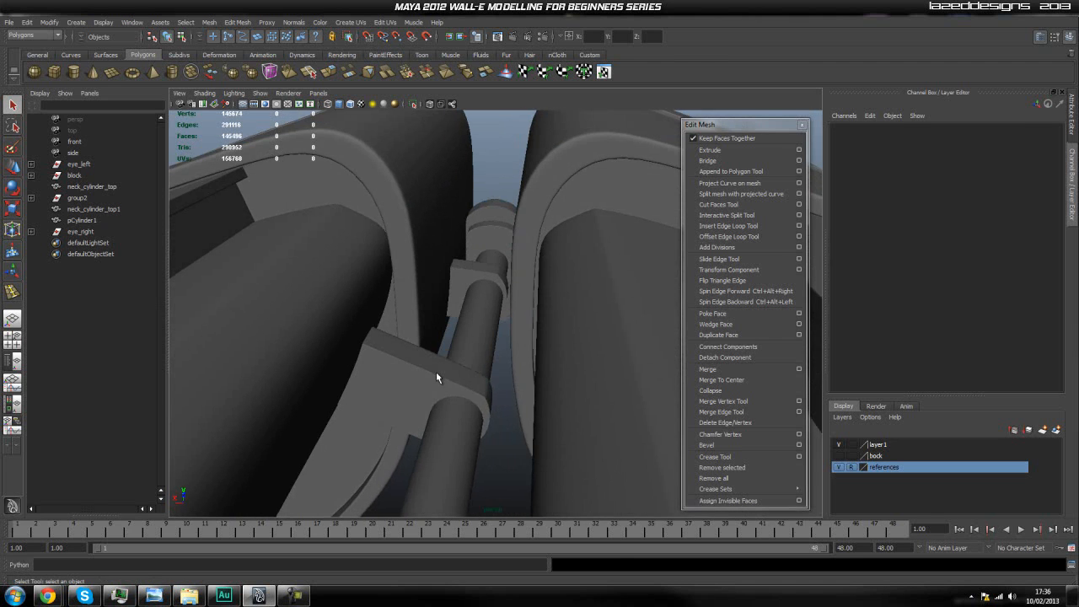
# Duplicate the remaining rear bracket and move the copy back along the rod to about Translate Z -1.955
pyautogui.press('w')
pyautogui.moveTo(465, 394); pyautogui.dragTo(513, 422)
pyautogui.hotkey('ctrl', 'z')
pyautogui.moveTo(489, 355); pyautogui.dragTo(530, 406)
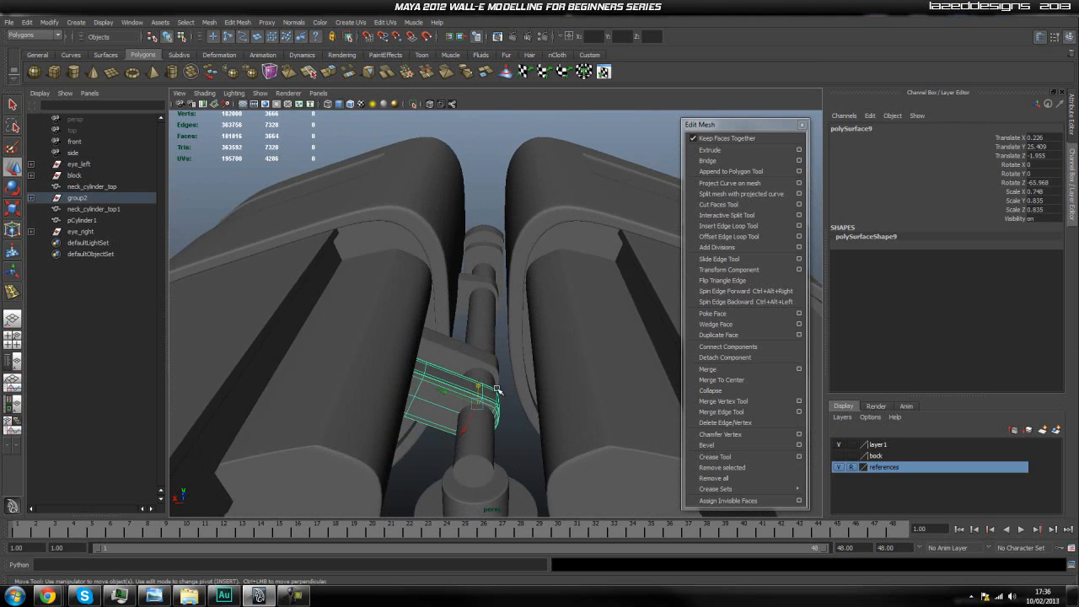
# Turn the rear bracket copy toward the right eye by setting its Rotate Z to 65.968
pyautogui.press('e')
pyautogui.moveTo(472, 362); pyautogui.dragTo(543, 444)
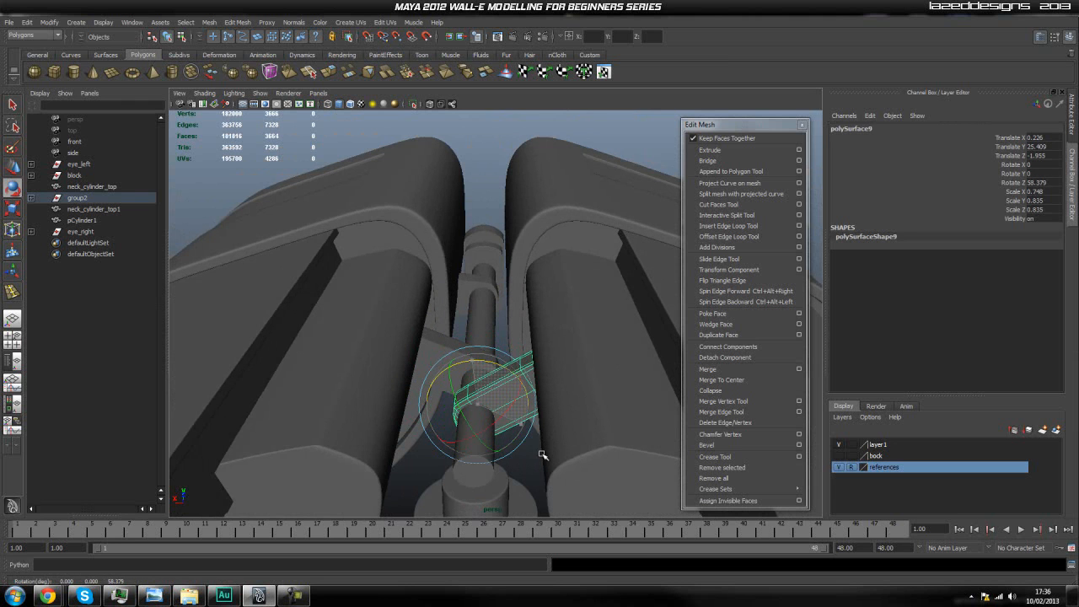
pyautogui.hotkey('ctrl', 'z')
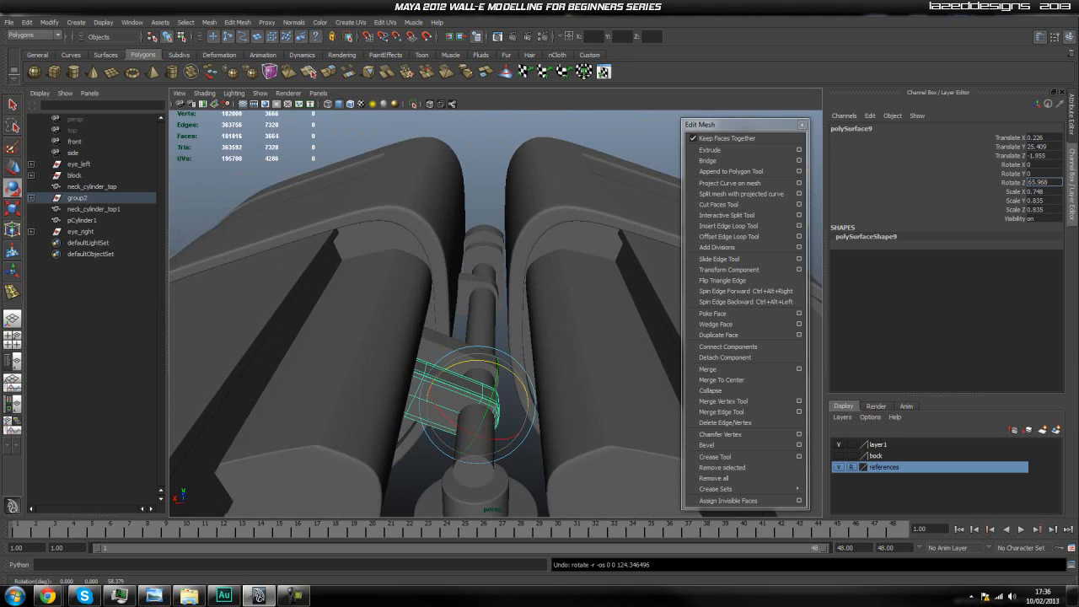
pyautogui.press('Return')
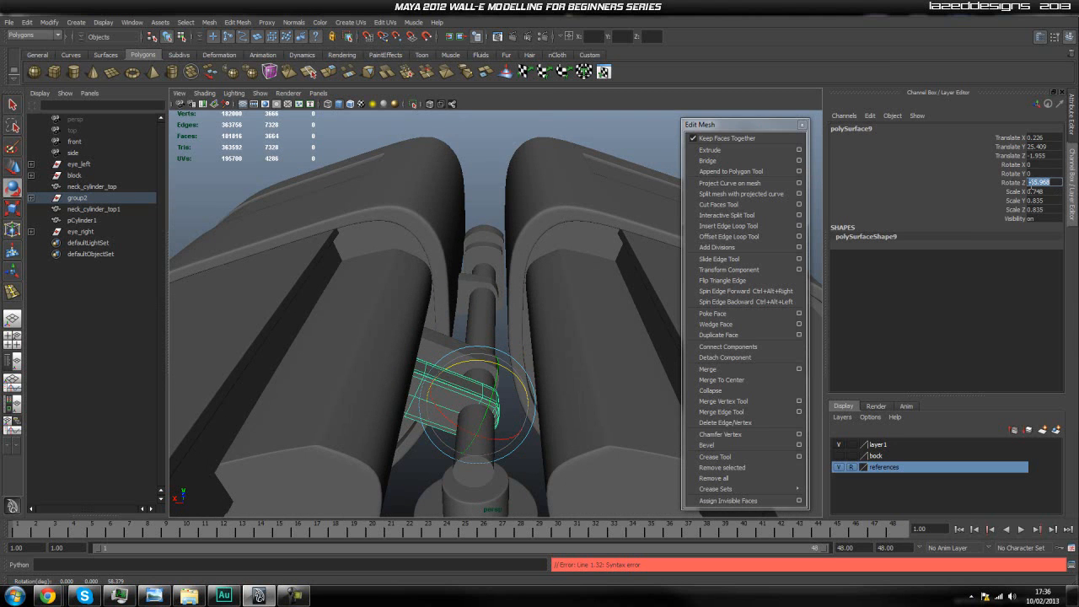
pyautogui.press('Return')
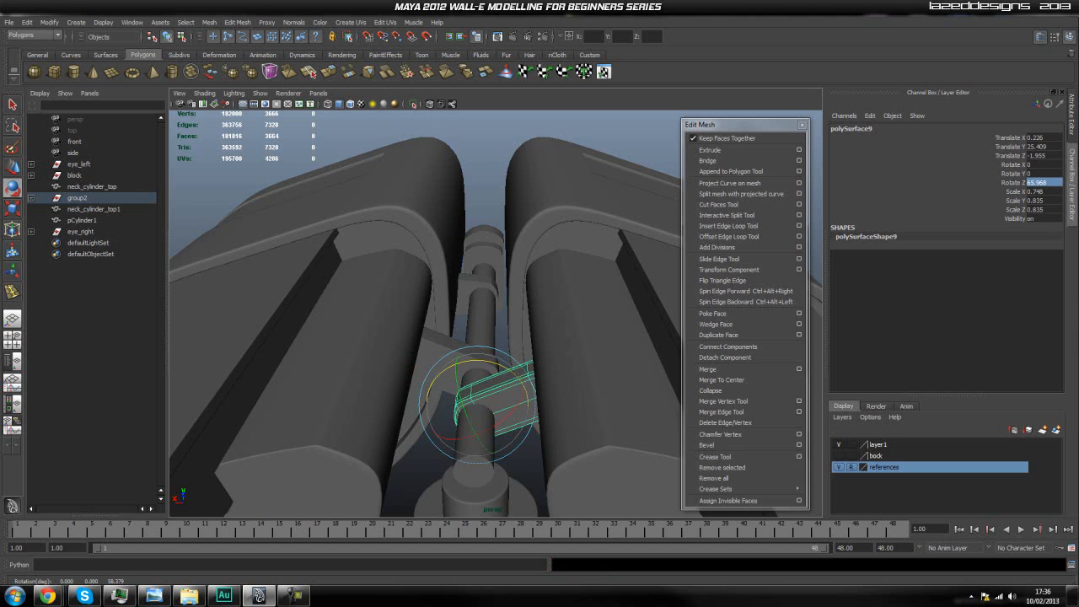
pyautogui.click(590, 135)
# Duplicate the front bracket and set the copy's Rotate Z to 84.263 so it points toward the right eye
pyautogui.keyDown('alt'); pyautogui.moveTo(540, 236); pyautogui.dragTo(515, 253); pyautogui.keyUp('alt')
pyautogui.keyDown('alt'); pyautogui.moveTo(514, 252); pyautogui.dragTo(440, 255, button='middle'); pyautogui.keyUp('alt')
pyautogui.keyDown('alt'); pyautogui.moveTo(440, 254); pyautogui.dragTo(434, 269); pyautogui.keyUp('alt')
pyautogui.click(446, 305)
pyautogui.keyDown('alt'); pyautogui.moveTo(446, 305); pyautogui.dragTo(462, 299); pyautogui.keyUp('alt')
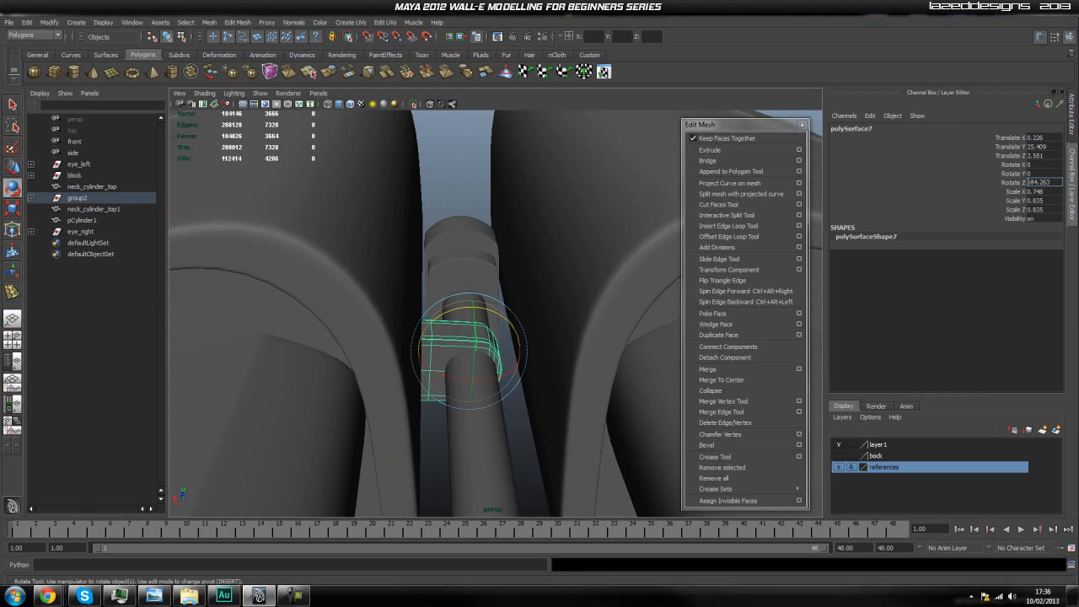
pyautogui.click(526, 182)
pyautogui.click(441, 332)
pyautogui.hotkey('ctrl', 'd')
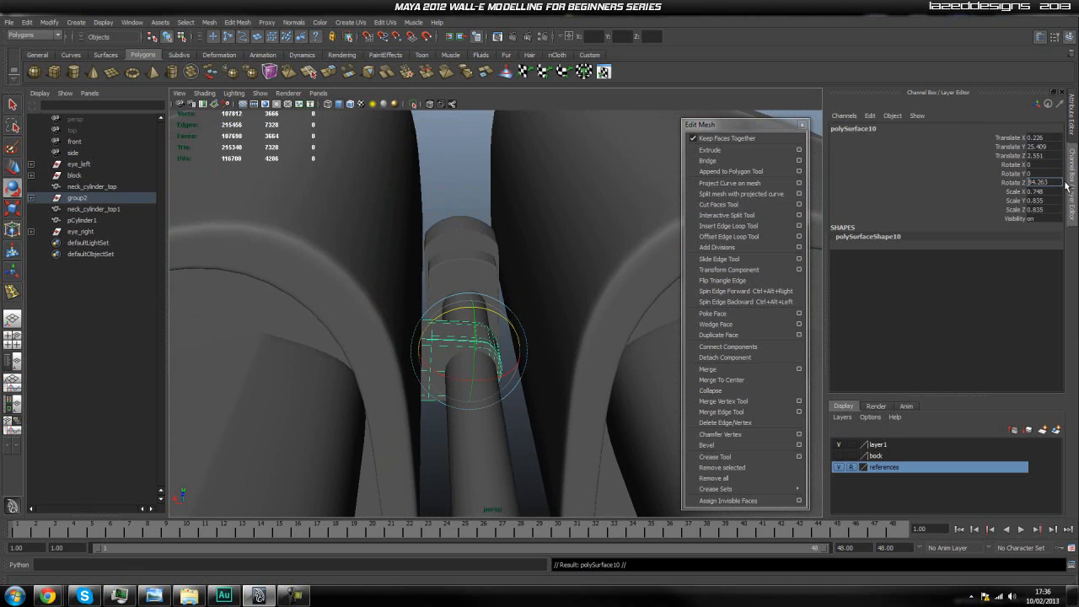
pyautogui.press('Return')
pyautogui.click(485, 243)
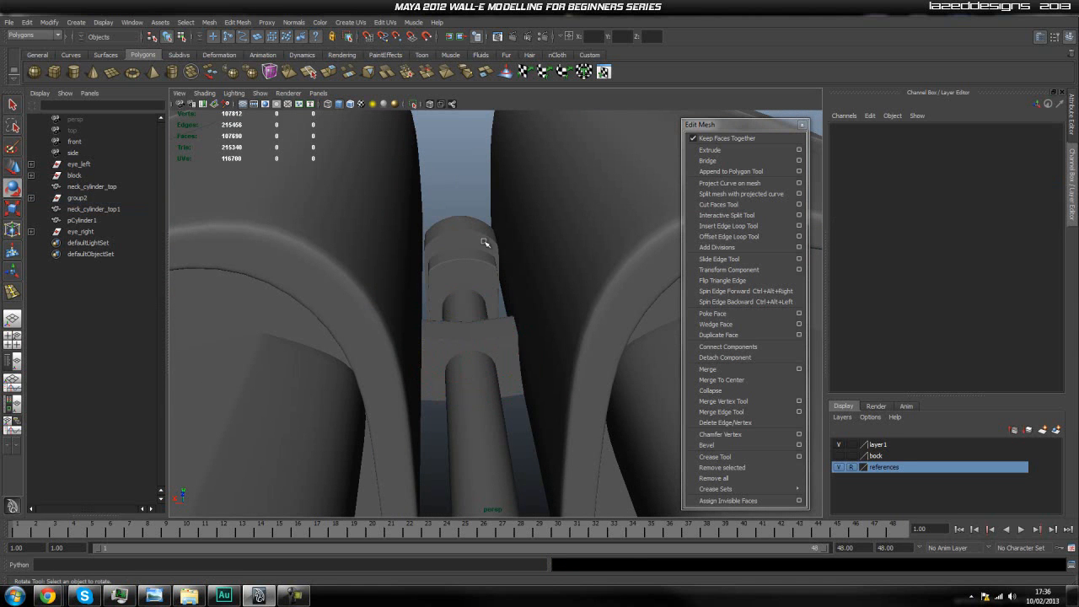
# Move the front bracket copy back along the rod to about Translate Z 1.976
pyautogui.click(515, 344)
pyautogui.press('w')
pyautogui.keyDown('alt'); pyautogui.moveTo(470, 333); pyautogui.dragTo(550, 445); pyautogui.keyUp('alt')
pyautogui.moveTo(359, 209); pyautogui.dragTo(378, 259)
pyautogui.click(399, 204)
# Inspect both sides of the head and the inside of the right eye where the rear bracket copy meets it
pyautogui.scroll(-4, 400, 205)
pyautogui.keyDown('alt'); pyautogui.moveTo(575, 366); pyautogui.dragTo(515, 361); pyautogui.keyUp('alt')
pyautogui.scroll(-4, 552, 314)
pyautogui.scroll(5, 522, 362)
pyautogui.keyDown('alt'); pyautogui.moveTo(585, 374); pyautogui.dragTo(339, 361); pyautogui.keyUp('alt')
pyautogui.click(590, 353)
pyautogui.scroll(2, 595, 367)
pyautogui.click(548, 370)
pyautogui.scroll(-5, 497, 401)
pyautogui.scroll(-3, 498, 349)
pyautogui.keyDown('alt'); pyautogui.moveTo(499, 348); pyautogui.dragTo(692, 358); pyautogui.keyUp('alt')
pyautogui.keyDown('alt'); pyautogui.moveTo(433, 376); pyautogui.dragTo(396, 354); pyautogui.keyUp('alt')
pyautogui.scroll(4, 515, 357)
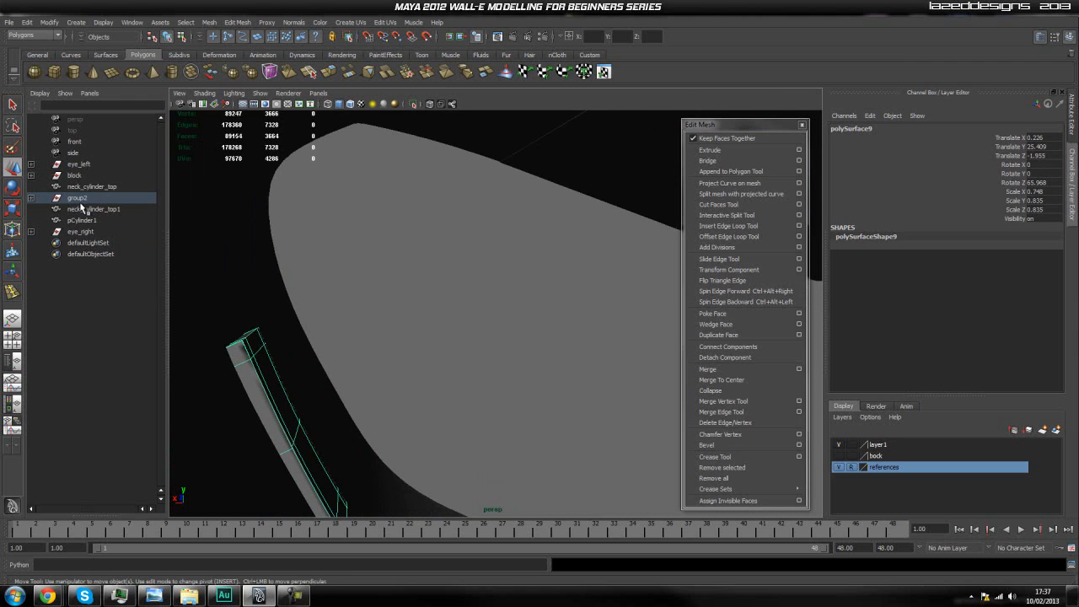
# Shift eye_right outward along X to about -4.604 to clear the end of the rear bracket copy
pyautogui.click(77, 232)
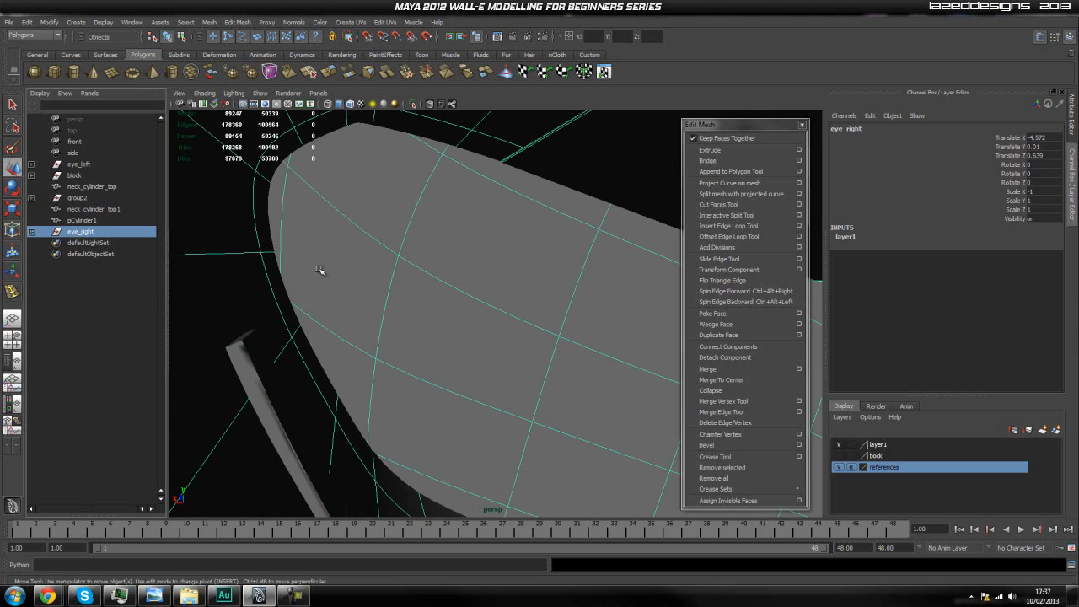
pyautogui.scroll(-3, 278, 367)
pyautogui.keyDown('alt'); pyautogui.moveTo(417, 384); pyautogui.dragTo(440, 387); pyautogui.keyUp('alt')
pyautogui.scroll(-2, 441, 387)
pyautogui.keyDown('alt'); pyautogui.moveTo(441, 386); pyautogui.dragTo(419, 384, button='middle'); pyautogui.keyUp('alt')
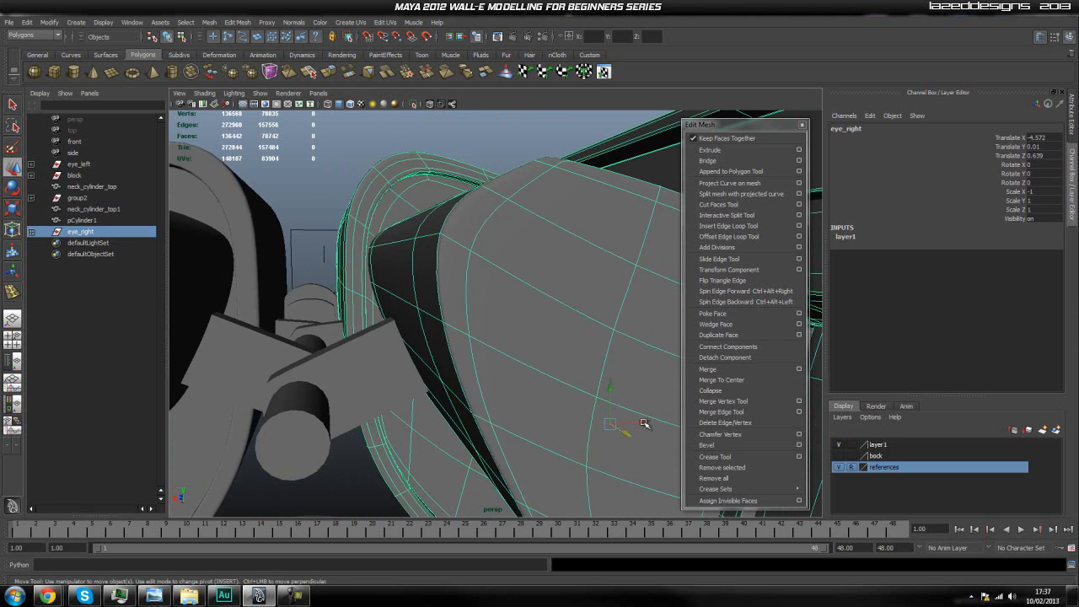
pyautogui.moveTo(644, 423); pyautogui.dragTo(645, 423)
pyautogui.scroll(4, 480, 370)
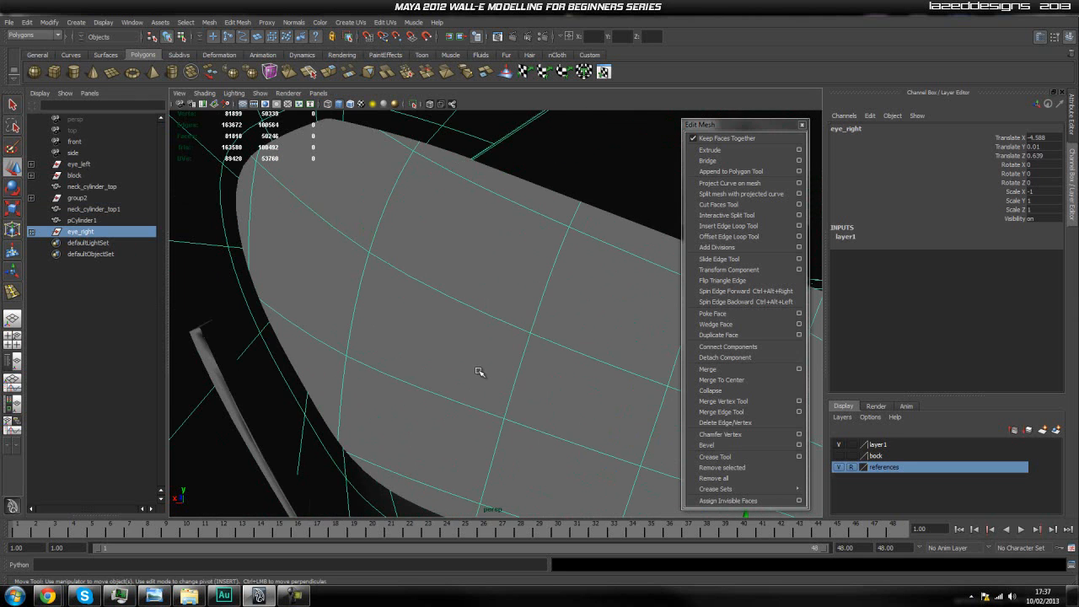
pyautogui.scroll(-5, 574, 407)
pyautogui.moveTo(647, 423); pyautogui.dragTo(649, 423)
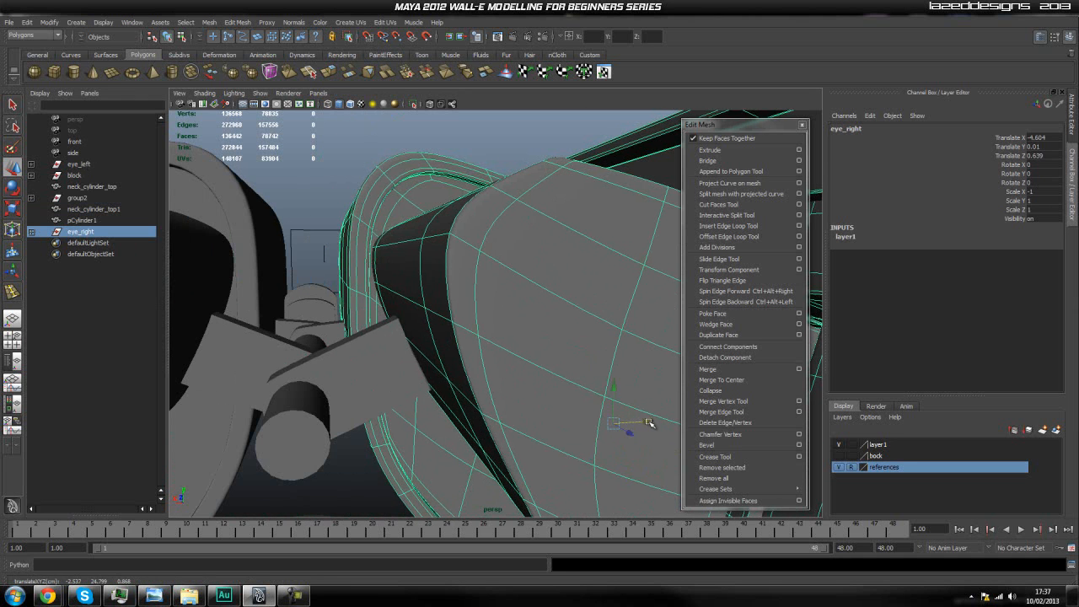
# Check the inside of both eye housings around the ends of the rear brackets
pyautogui.keyDown('alt'); pyautogui.moveTo(488, 337); pyautogui.dragTo(467, 354); pyautogui.keyUp('alt')
pyautogui.scroll(3, 394, 354)
pyautogui.keyDown('alt'); pyautogui.moveTo(394, 355); pyautogui.dragTo(373, 376, button='middle'); pyautogui.keyUp('alt')
pyautogui.keyDown('alt'); pyautogui.moveTo(373, 376); pyautogui.dragTo(414, 376); pyautogui.keyUp('alt')
pyautogui.scroll(-2, 414, 375)
pyautogui.scroll(3, 409, 369)
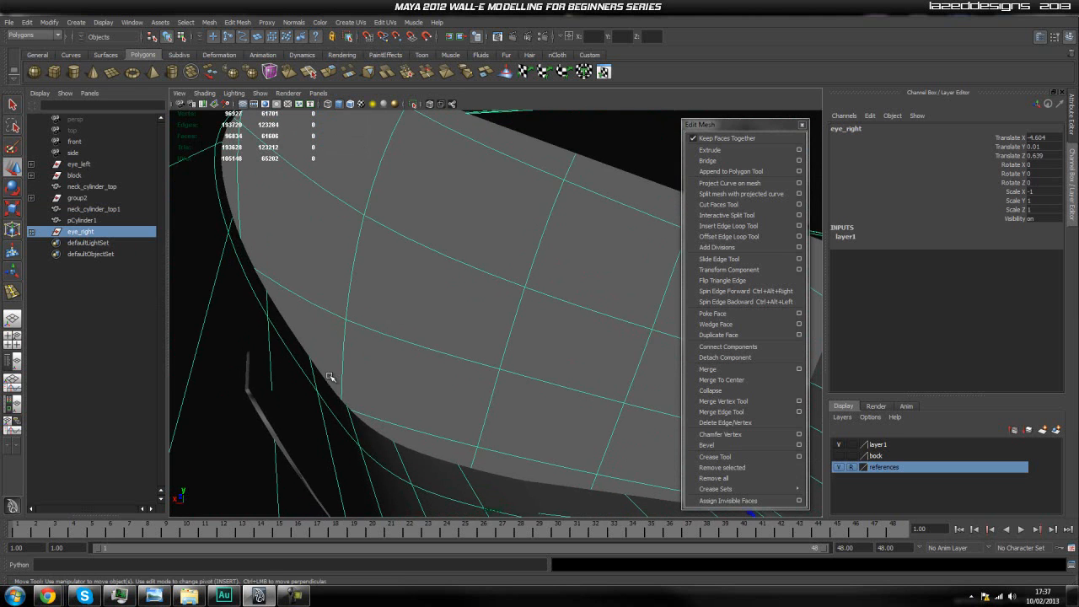
pyautogui.scroll(-5, 329, 377)
pyautogui.keyDown('alt'); pyautogui.moveTo(296, 365); pyautogui.dragTo(394, 347, button='middle'); pyautogui.keyUp('alt')
pyautogui.scroll(5, 450, 342)
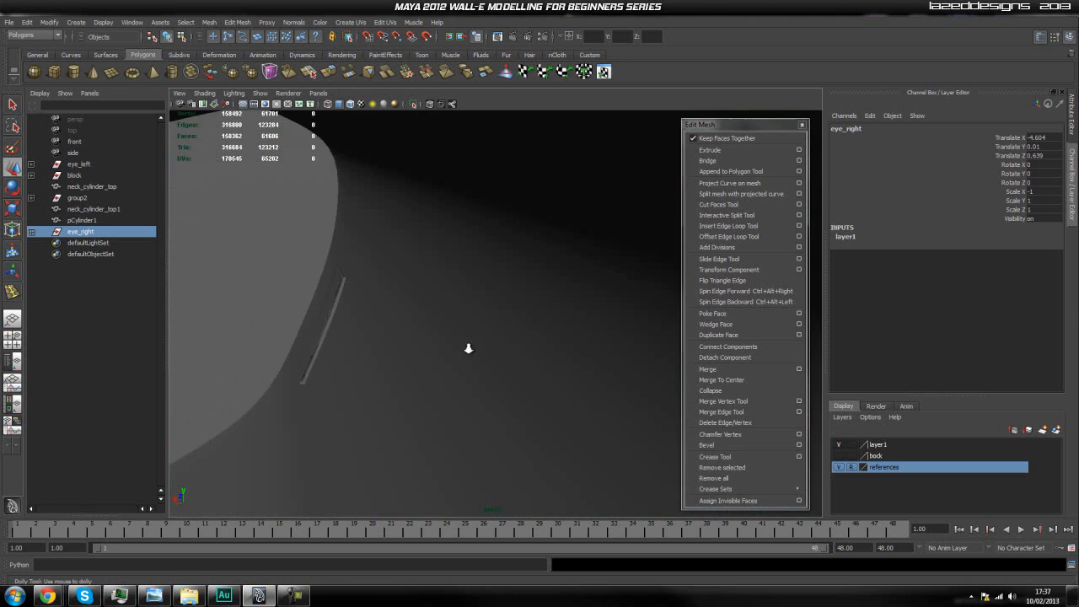
pyautogui.scroll(-5, 477, 349)
# Examine the front and rear bracket pairs along the rod and their fit against the right eye
pyautogui.keyDown('alt'); pyautogui.moveTo(498, 351); pyautogui.dragTo(444, 270); pyautogui.keyUp('alt')
pyautogui.scroll(3, 428, 339)
pyautogui.click(498, 369)
pyautogui.click(446, 266)
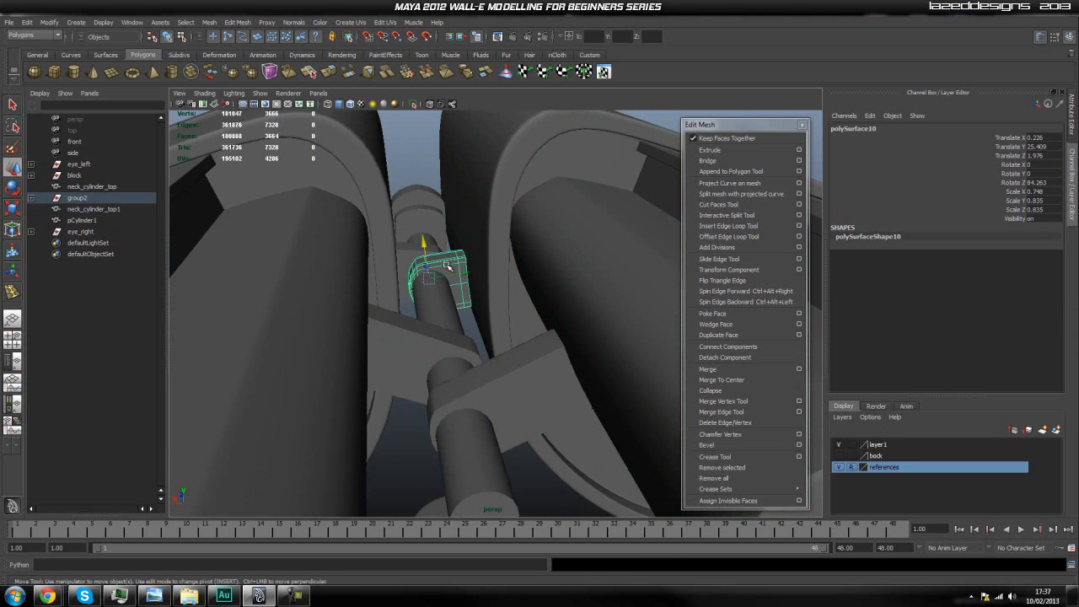
pyautogui.scroll(-4, 444, 277)
pyautogui.click(583, 125)
pyautogui.keyDown('alt'); pyautogui.moveTo(648, 189); pyautogui.dragTo(515, 288); pyautogui.keyUp('alt')
pyautogui.scroll(5, 516, 288)
pyautogui.keyDown('alt'); pyautogui.moveTo(516, 288); pyautogui.dragTo(453, 236, button='middle'); pyautogui.keyUp('alt')
pyautogui.keyDown('alt'); pyautogui.moveTo(503, 277); pyautogui.dragTo(469, 250); pyautogui.keyUp('alt')
pyautogui.scroll(5, 472, 269)
pyautogui.scroll(3, 472, 269)
pyautogui.keyDown('alt'); pyautogui.moveTo(473, 268); pyautogui.dragTo(505, 240, button='middle'); pyautogui.keyUp('alt')
pyautogui.keyDown('alt'); pyautogui.moveTo(505, 239); pyautogui.dragTo(473, 361); pyautogui.keyUp('alt')
pyautogui.scroll(-8, 489, 337)
# Flip the rear bracket copy with scale Z -1 and move it back along the rod to about Translate Z -2.291
pyautogui.click(474, 360)
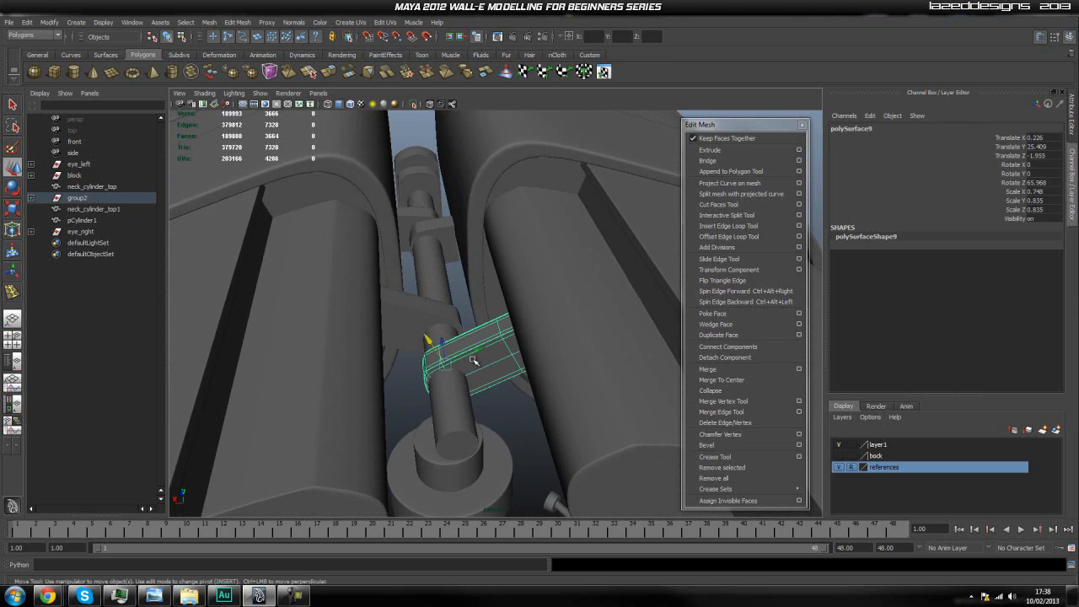
pyautogui.press('r')
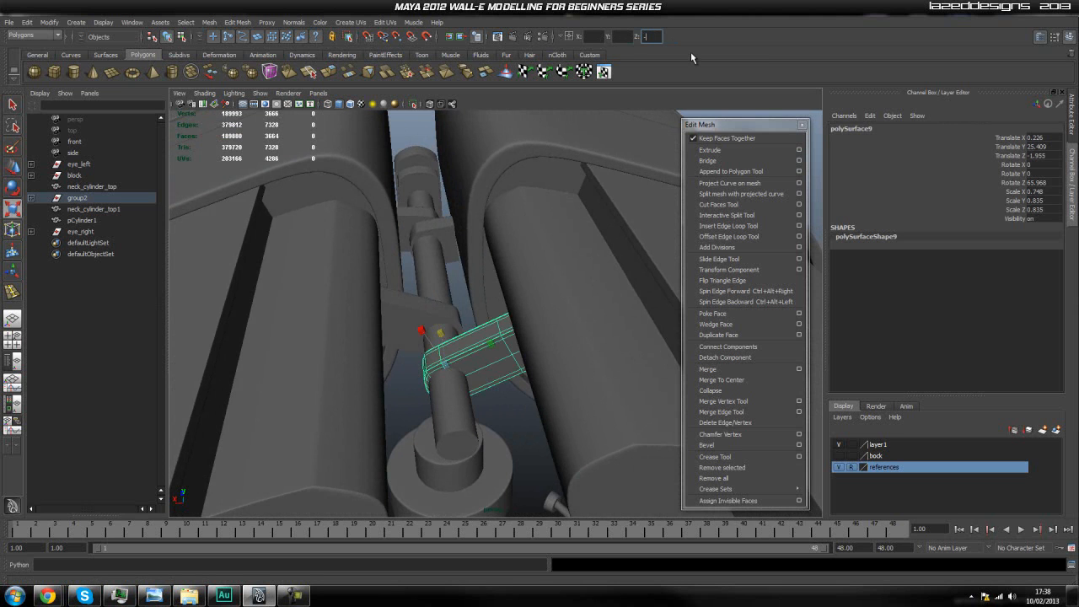
pyautogui.write('-1')
pyautogui.press('Return')
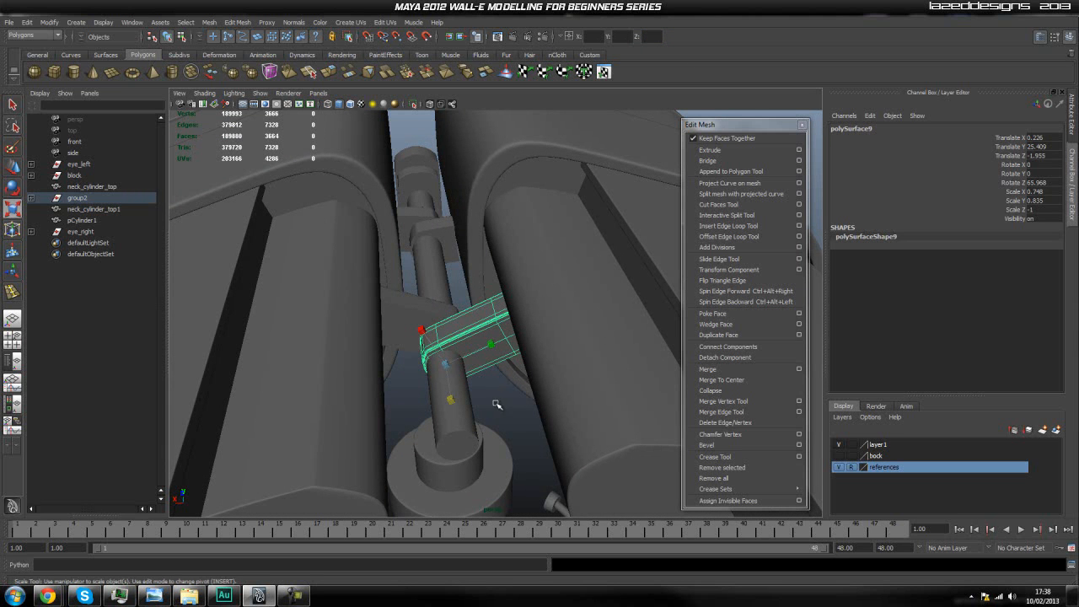
pyautogui.press('w')
pyautogui.moveTo(437, 337); pyautogui.dragTo(439, 350)
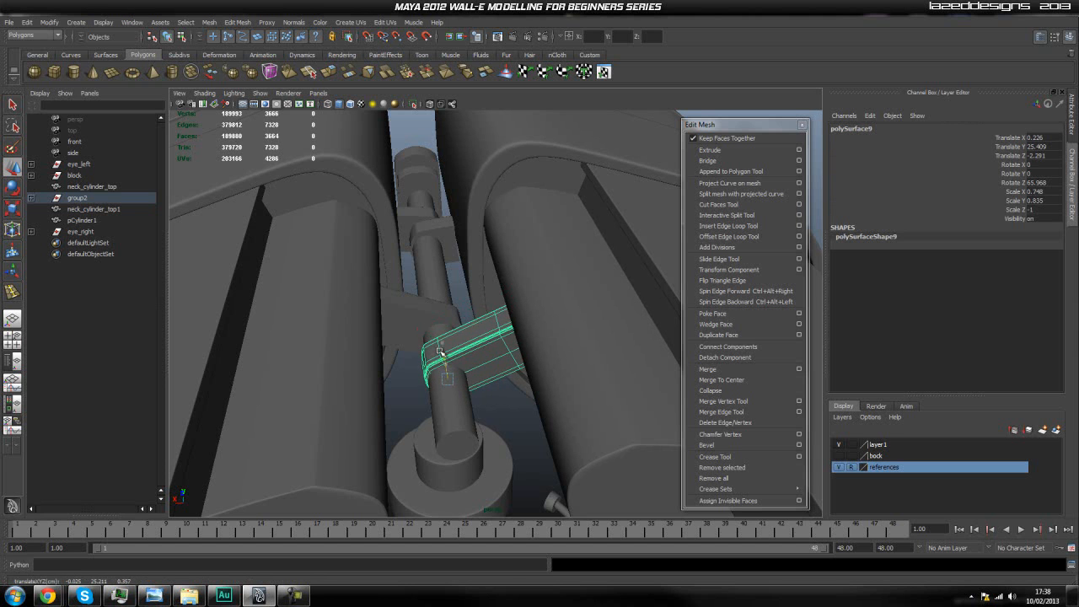
# Flip the opposite angled bracket on the rod (polySurface8) with scale Z -1 and nudge it along the rod
pyautogui.click(458, 282)
pyautogui.keyDown('alt'); pyautogui.moveTo(486, 465); pyautogui.dragTo(537, 364); pyautogui.keyUp('alt')
pyautogui.click(487, 264)
pyautogui.click(506, 384)
pyautogui.click(500, 383)
pyautogui.press('r')
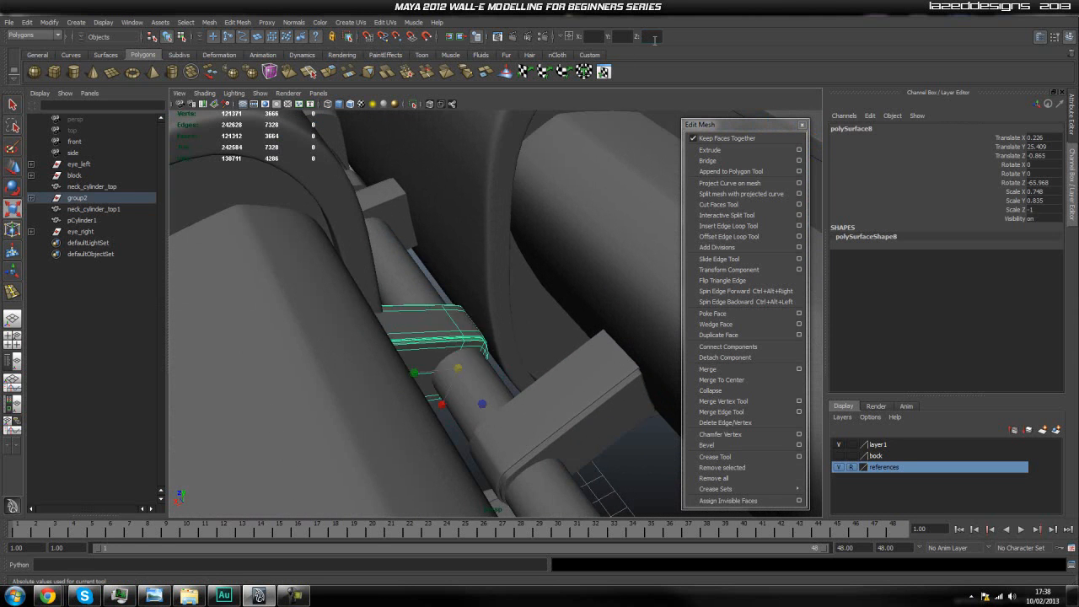
pyautogui.press('w')
pyautogui.moveTo(447, 348); pyautogui.dragTo(439, 348, button='middle')
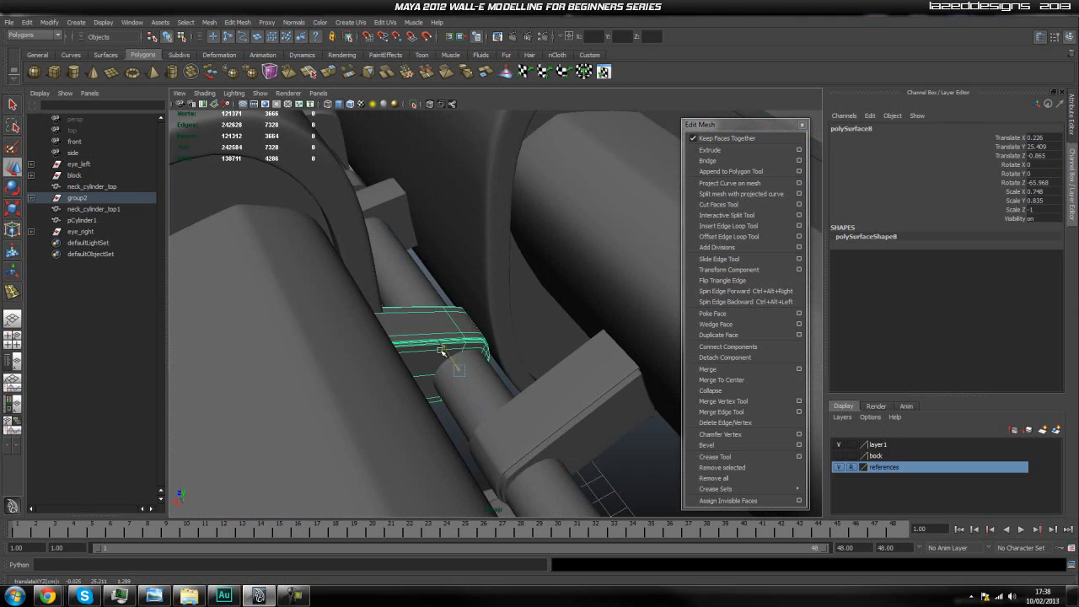
# Examine the flipped brackets, rod and both eyes from the rear, front and above
pyautogui.click(619, 478)
pyautogui.scroll(-5, 619, 477)
pyautogui.keyDown('alt'); pyautogui.moveTo(619, 477); pyautogui.dragTo(532, 432); pyautogui.keyUp('alt')
pyautogui.scroll(10, 532, 432)
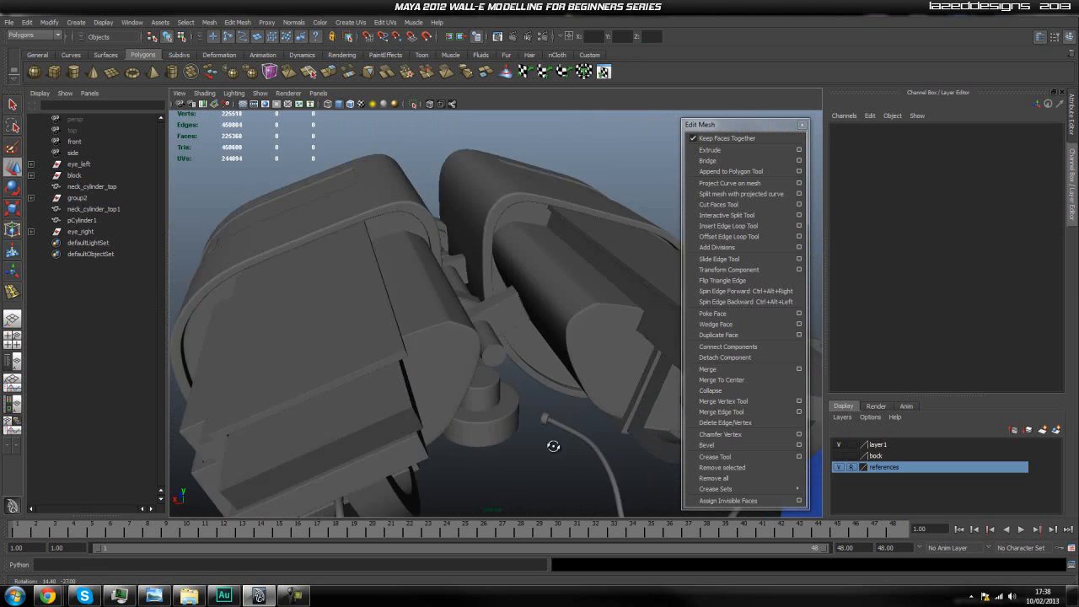
pyautogui.scroll(-2, 404, 364)
pyautogui.keyDown('alt'); pyautogui.moveTo(404, 363); pyautogui.dragTo(531, 364); pyautogui.keyUp('alt')
pyautogui.scroll(-5, 525, 283)
pyautogui.scroll(8, 531, 364)
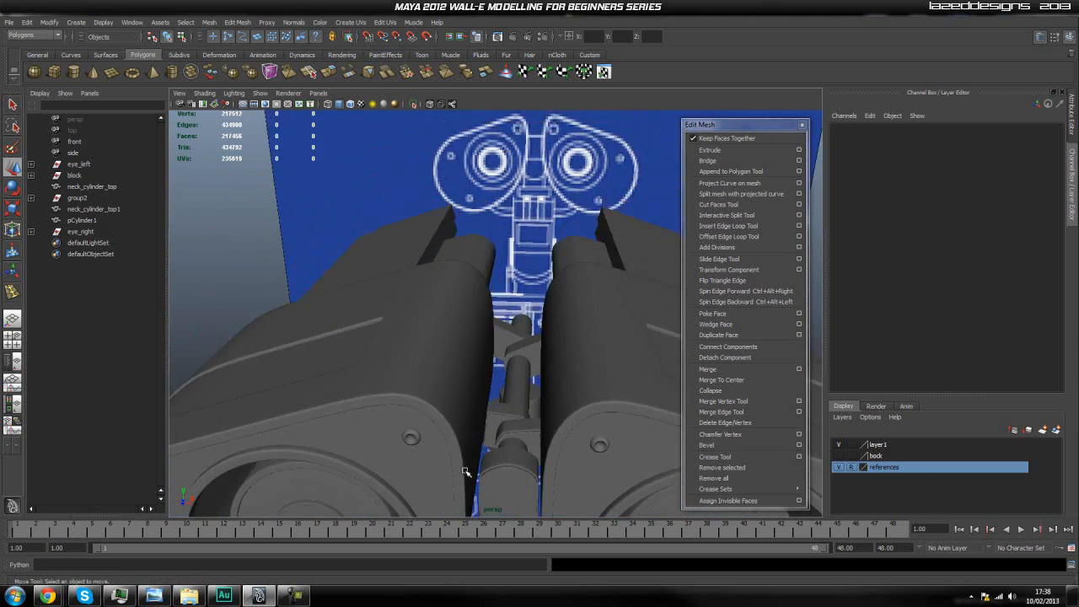
pyautogui.keyDown('alt'); pyautogui.moveTo(522, 401); pyautogui.dragTo(455, 404); pyautogui.keyUp('alt')
pyautogui.click(391, 386)
pyautogui.click(535, 464)
pyautogui.scroll(-8, 531, 464)
pyautogui.keyDown('alt'); pyautogui.moveTo(530, 464); pyautogui.dragTo(498, 401, button='middle'); pyautogui.keyUp('alt')
pyautogui.keyDown('alt'); pyautogui.moveTo(498, 401); pyautogui.dragTo(483, 378); pyautogui.keyUp('alt')
pyautogui.scroll(-5, 522, 385)
pyautogui.click(461, 326)
pyautogui.keyDown('alt'); pyautogui.moveTo(404, 401); pyautogui.dragTo(446, 283); pyautogui.keyUp('alt')
# Duplicate both halves of the rounded block at the front of the rod and move the copy behind the eyes to about Translate Z -9.547
pyautogui.click(494, 284)
pyautogui.click(503, 436)
pyautogui.scroll(4, 416, 383)
pyautogui.click(455, 270)
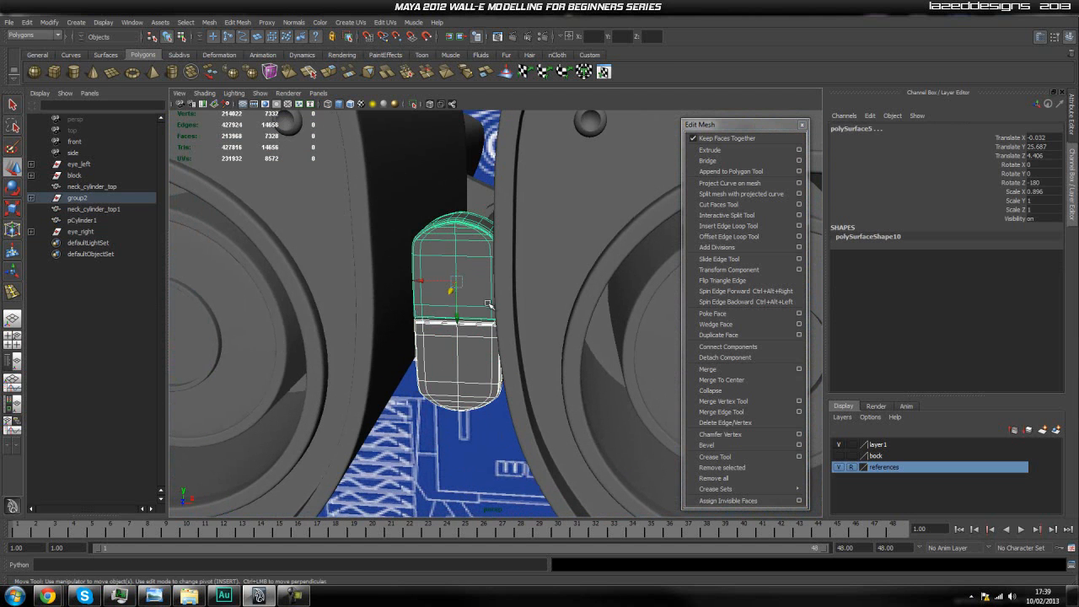
pyautogui.click(88, 199)
pyautogui.keyDown('alt'); pyautogui.moveTo(354, 261); pyautogui.dragTo(387, 277); pyautogui.keyUp('alt')
pyautogui.click(457, 366)
pyautogui.hotkey('ctrl', 'd')
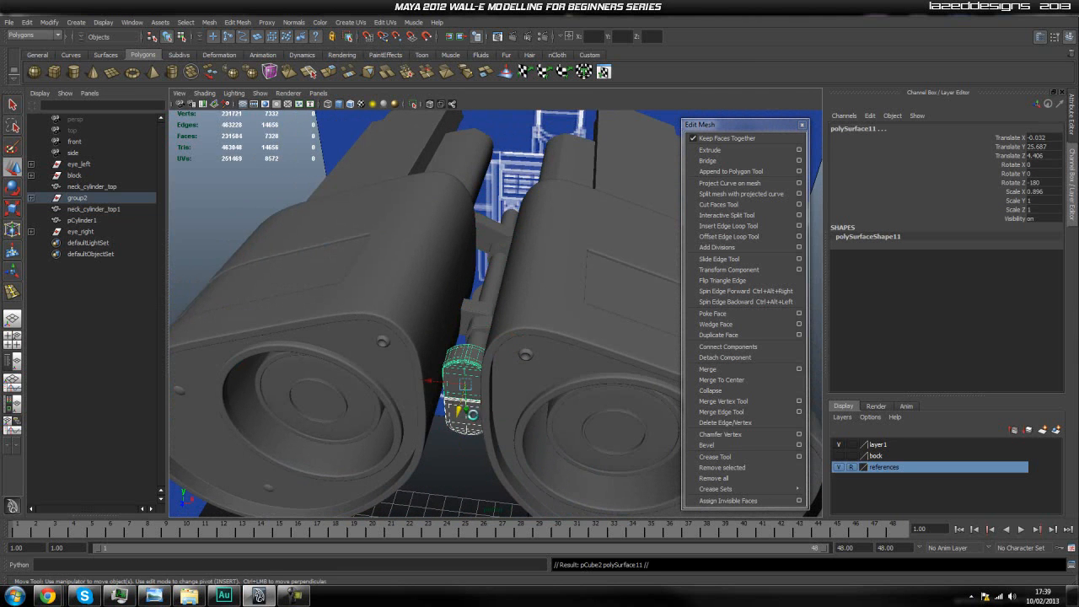
pyautogui.moveTo(460, 411); pyautogui.dragTo(465, 253)
pyautogui.keyDown('alt'); pyautogui.moveTo(465, 253); pyautogui.dragTo(487, 269, button='middle'); pyautogui.keyUp('alt')
pyautogui.keyDown('alt'); pyautogui.moveTo(487, 269); pyautogui.dragTo(533, 280, button='right'); pyautogui.keyUp('alt')
pyautogui.keyDown('alt'); pyautogui.moveTo(533, 280); pyautogui.dragTo(505, 227, button='middle'); pyautogui.keyUp('alt')
pyautogui.keyDown('alt'); pyautogui.moveTo(506, 228); pyautogui.dragTo(482, 226); pyautogui.keyUp('alt')
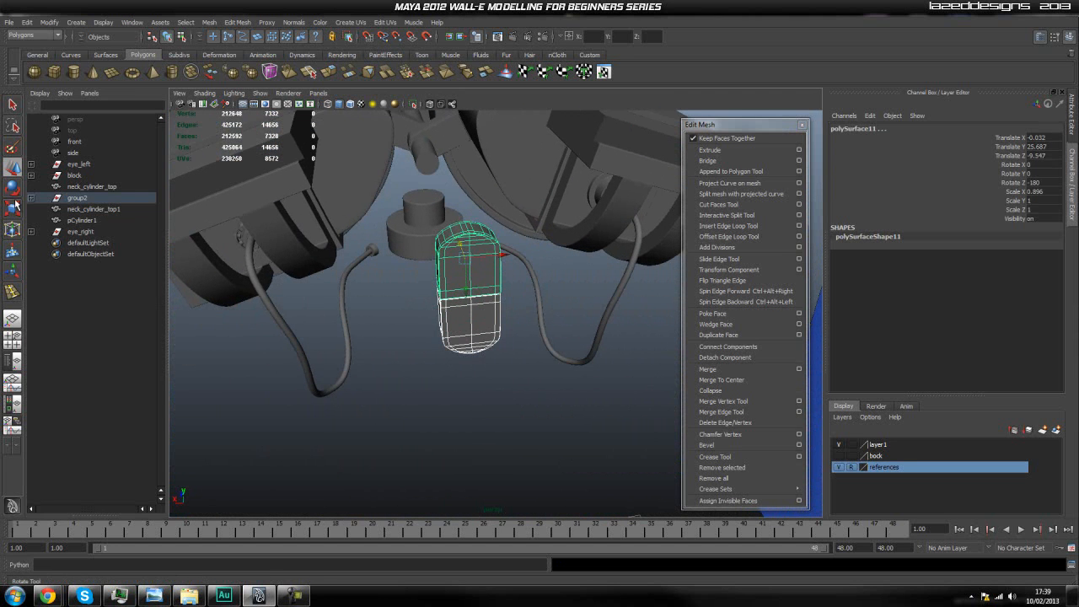
# Unparent the duplicated block halves, pCube2 and polySurface11, from group1
pyautogui.click(31, 198)
pyautogui.click(89, 209)
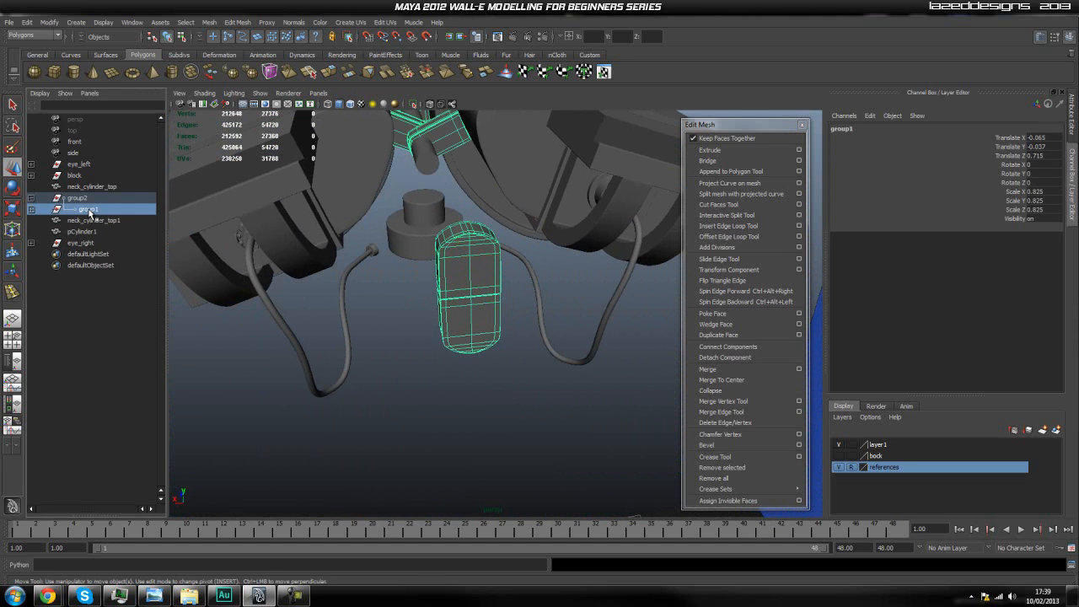
pyautogui.click(31, 198)
pyautogui.click(31, 198)
pyautogui.click(33, 208)
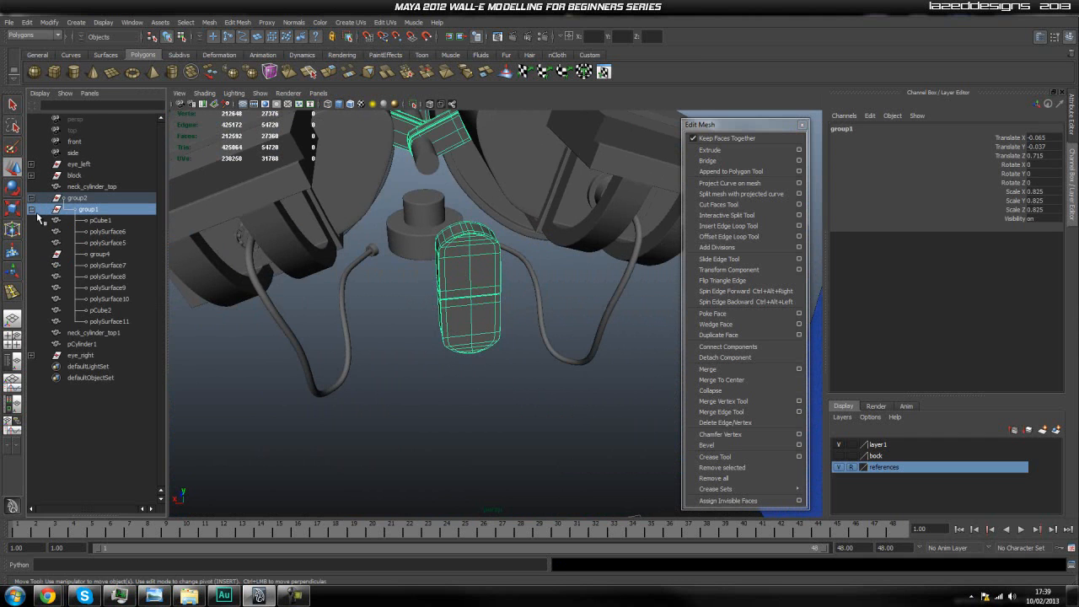
pyautogui.click(97, 254)
pyautogui.keyDown('alt'); pyautogui.moveTo(387, 255); pyautogui.dragTo(430, 330); pyautogui.keyUp('alt')
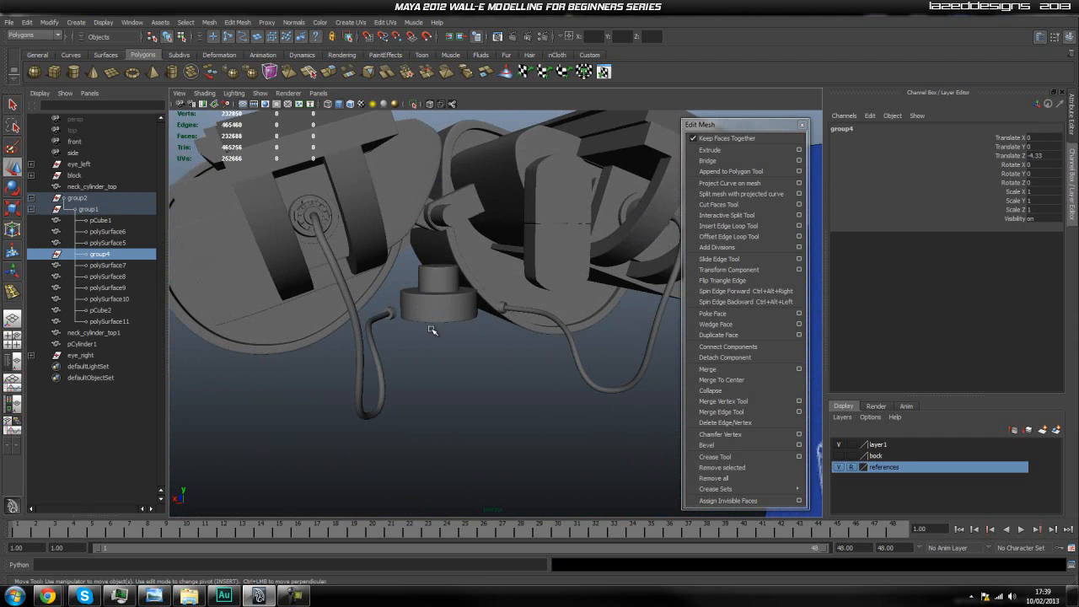
pyautogui.click(109, 321)
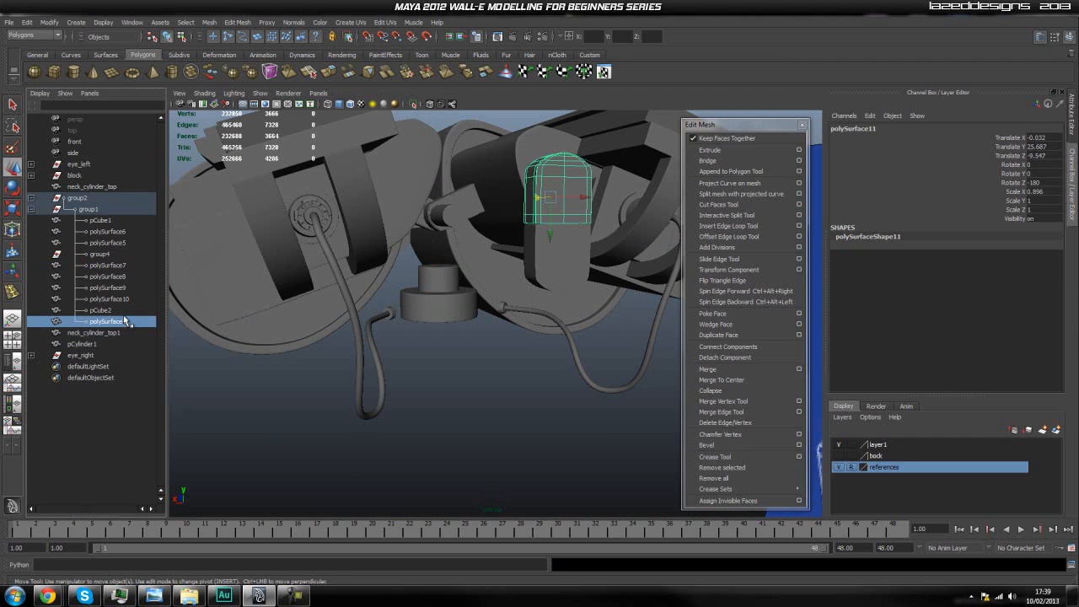
pyautogui.keyDown('ctrl'); pyautogui.click(122, 311); pyautogui.keyUp('ctrl')
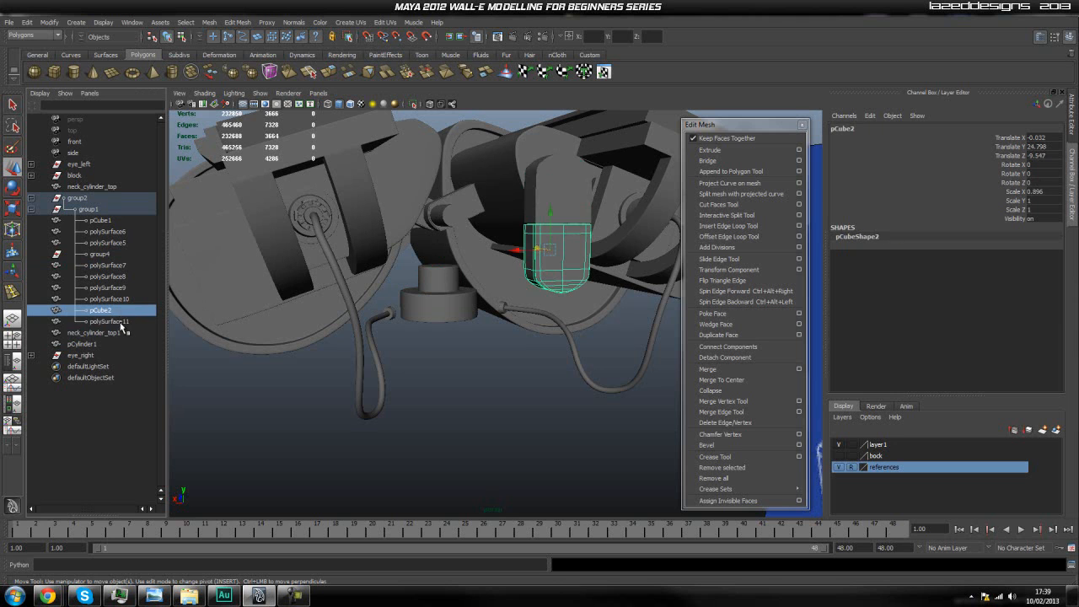
pyautogui.hotkey('shift', 'p')
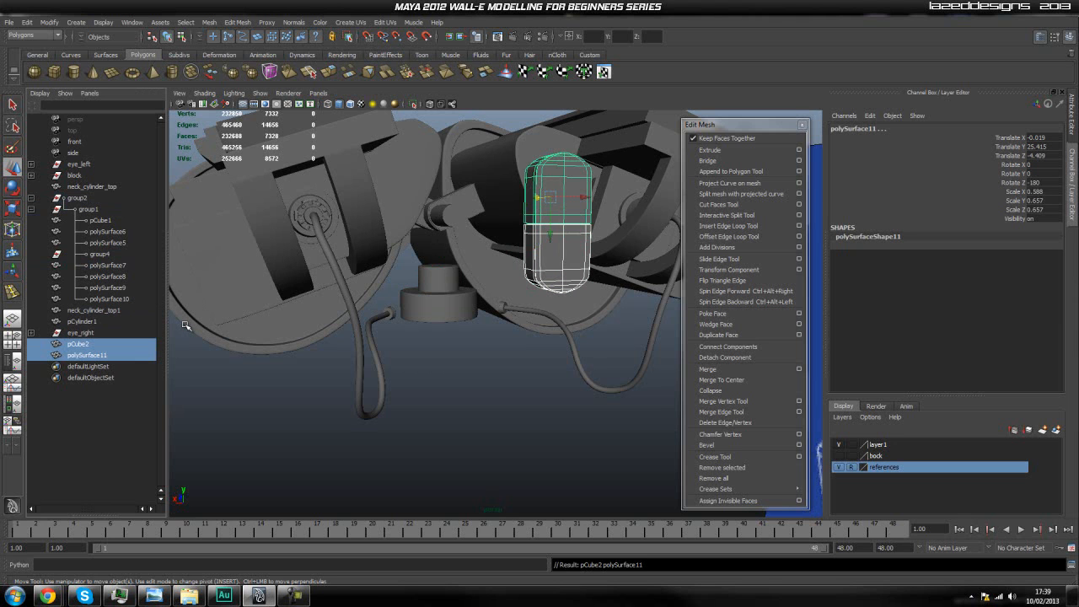
pyautogui.click(32, 198)
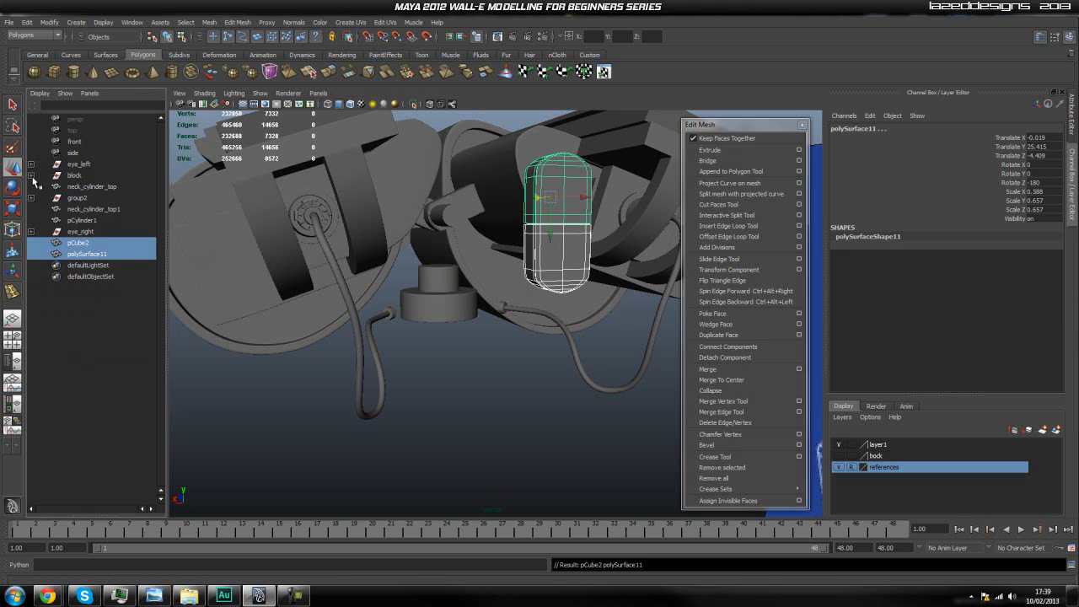
# Group the two duplicated block halves and name the group neck_connector_back
pyautogui.click(482, 417)
pyautogui.keyDown('alt'); pyautogui.moveTo(479, 397); pyautogui.dragTo(499, 381); pyautogui.keyUp('alt')
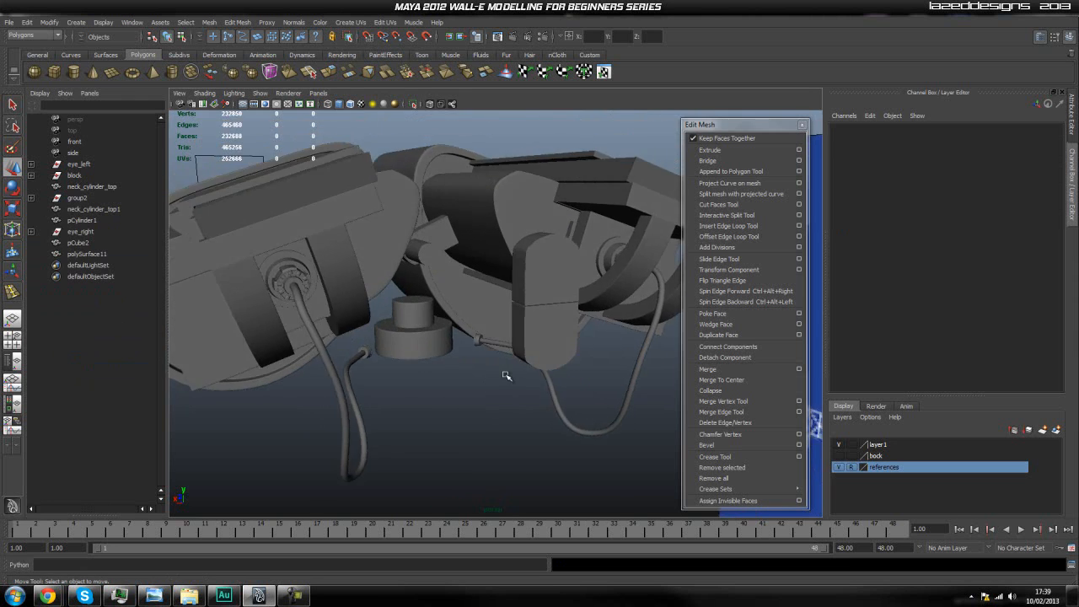
pyautogui.scroll(4, 499, 381)
pyautogui.keyDown('alt'); pyautogui.moveTo(499, 381); pyautogui.dragTo(475, 357, button='middle'); pyautogui.keyUp('alt')
pyautogui.click(474, 358)
pyautogui.keyDown('shift'); pyautogui.click(526, 209); pyautogui.keyUp('shift')
pyautogui.press('f')
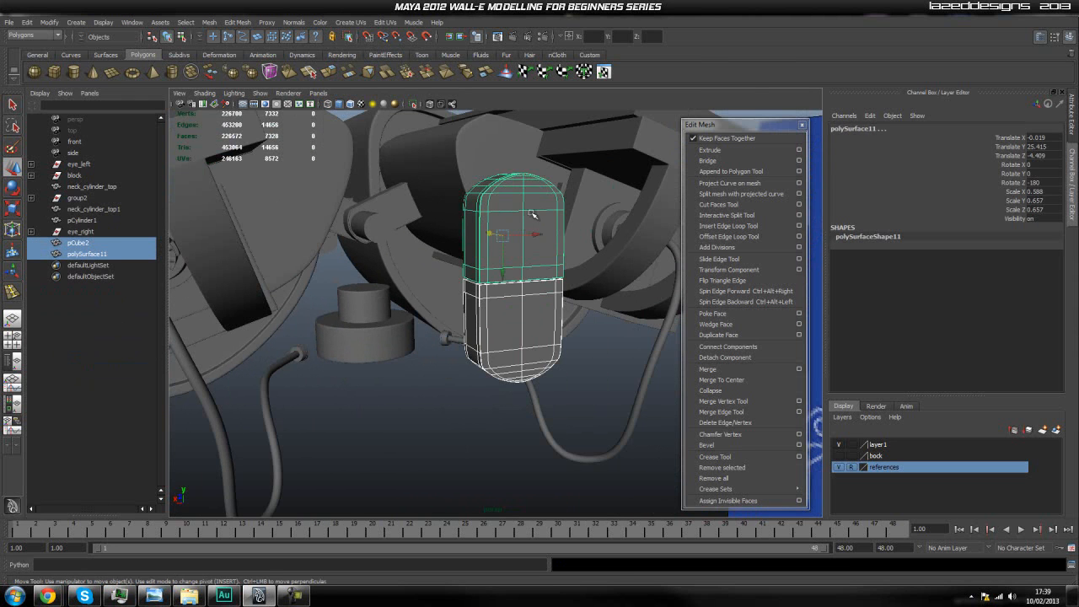
pyautogui.hotkey('ctrl', 'g')
pyautogui.doubleClick(82, 247)
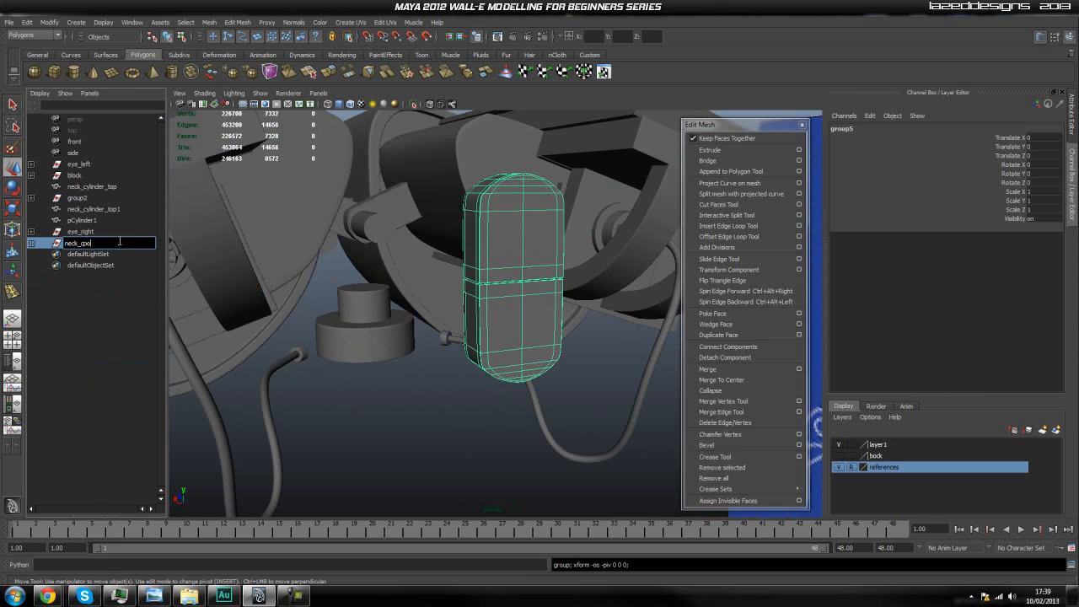
pyautogui.write('neck_connector_back')
pyautogui.press('Return')
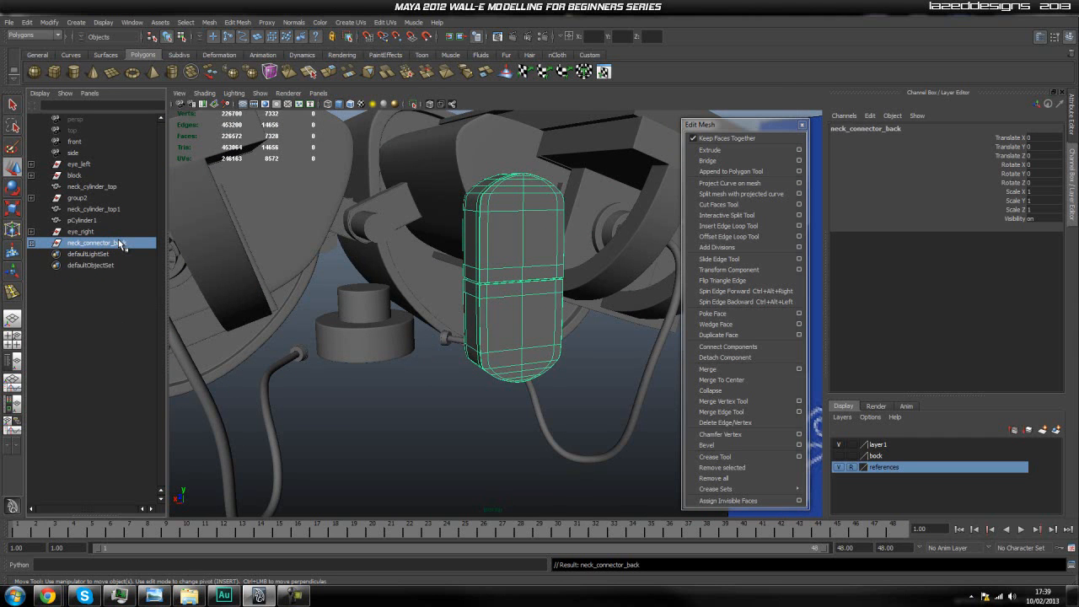
# Center the pivot of neck_connector_back and flip the group with scale Z -1
pyautogui.click(472, 422)
pyautogui.click(509, 332)
pyautogui.click(106, 246)
pyautogui.press('r')
pyautogui.press('space')
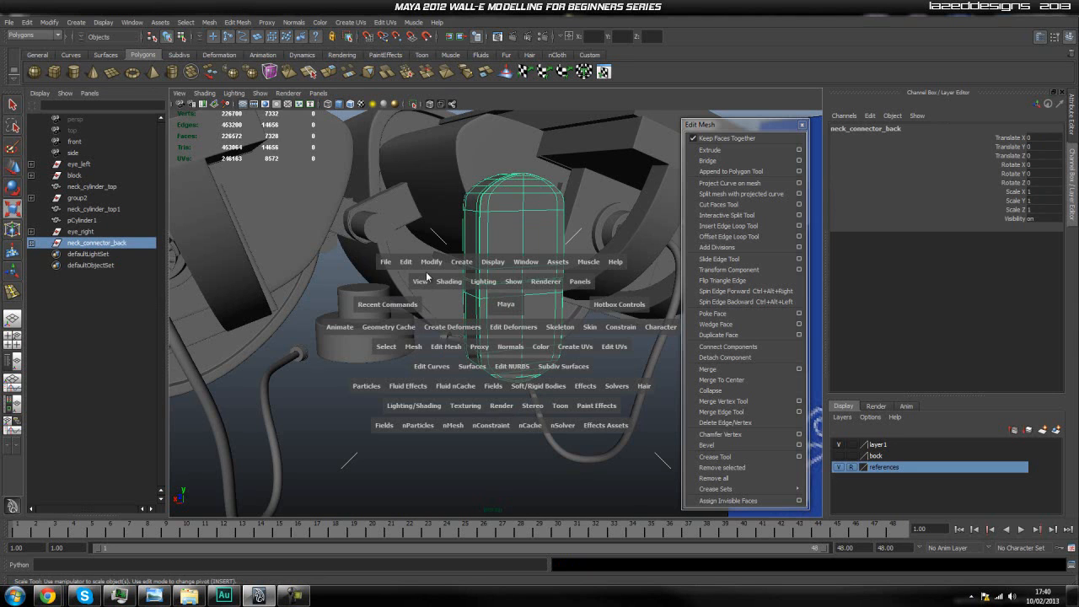
pyautogui.click(435, 264)
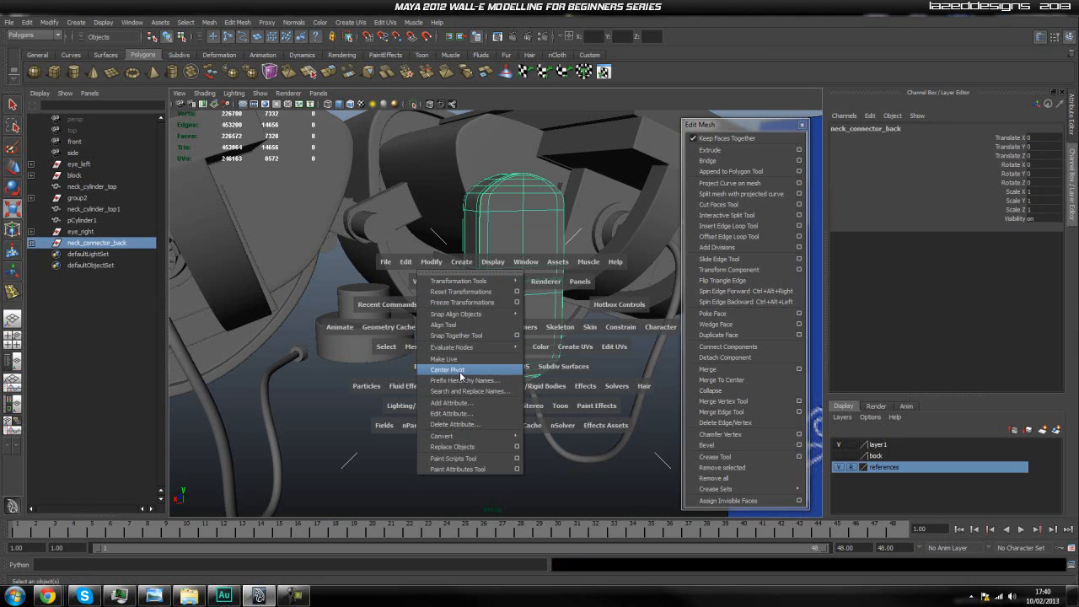
pyautogui.click(461, 373)
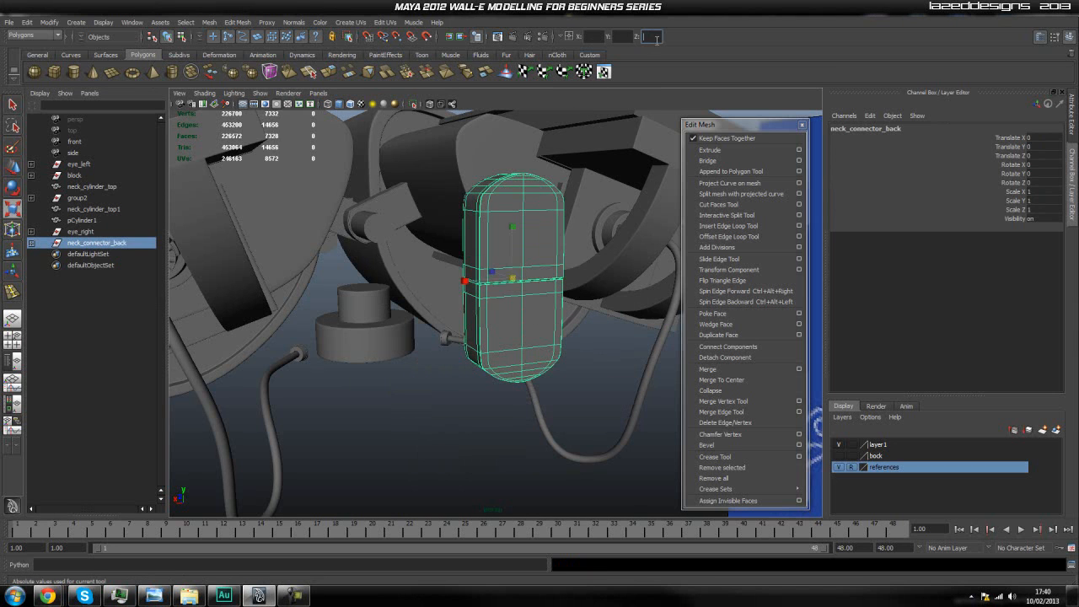
pyautogui.click(648, 37)
pyautogui.write('-1')
pyautogui.press('Return')
pyautogui.click(425, 467)
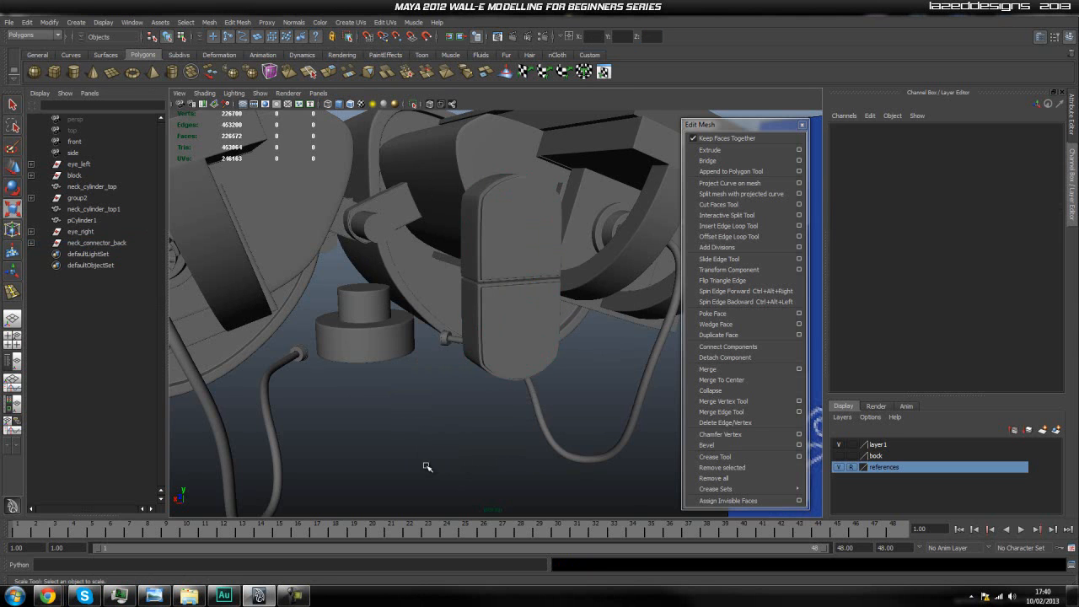
# Move neck_connector_back along Z to about 3.946 so it meets the rear end of the rod
pyautogui.click(91, 246)
pyautogui.keyDown('alt'); pyautogui.moveTo(411, 344); pyautogui.dragTo(396, 373); pyautogui.keyUp('alt')
pyautogui.keyDown('alt'); pyautogui.moveTo(399, 373); pyautogui.dragTo(390, 341, button='middle'); pyautogui.keyUp('alt')
pyautogui.keyDown('alt'); pyautogui.moveTo(391, 341); pyautogui.dragTo(342, 249); pyautogui.keyUp('alt')
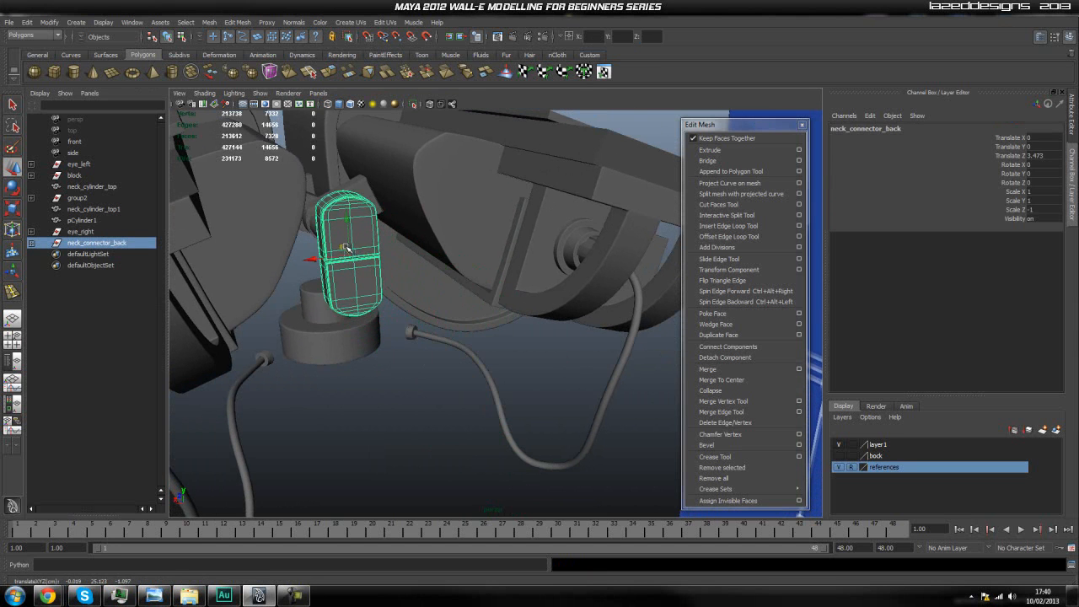
pyautogui.keyDown('alt'); pyautogui.moveTo(342, 248); pyautogui.dragTo(384, 311, button='middle'); pyautogui.keyUp('alt')
pyautogui.keyDown('alt'); pyautogui.moveTo(384, 311); pyautogui.dragTo(519, 382); pyautogui.keyUp('alt')
pyautogui.keyDown('alt'); pyautogui.moveTo(520, 382); pyautogui.dragTo(472, 406, button='middle'); pyautogui.keyUp('alt')
pyautogui.keyDown('alt'); pyautogui.moveTo(472, 406); pyautogui.dragTo(493, 375); pyautogui.keyUp('alt')
pyautogui.keyDown('alt'); pyautogui.moveTo(493, 375); pyautogui.dragTo(449, 401, button='middle'); pyautogui.keyUp('alt')
pyautogui.keyDown('alt'); pyautogui.moveTo(486, 397); pyautogui.dragTo(523, 402, button='right'); pyautogui.keyUp('alt')
pyautogui.moveTo(522, 402)
pyautogui.keyDown('alt'); pyautogui.mouseDown()
pyautogui.moveTo(497, 405)
pyautogui.moveTo(535, 395)
pyautogui.mouseUp(); pyautogui.keyUp('alt')
pyautogui.moveTo(492, 440); pyautogui.dragTo(493, 439)
# Inspect the rear connector's fit against the rod end and the neck cylinder
pyautogui.keyDown('alt'); pyautogui.moveTo(516, 415); pyautogui.dragTo(377, 378); pyautogui.keyUp('alt')
pyautogui.keyDown('alt'); pyautogui.moveTo(289, 389); pyautogui.dragTo(455, 338); pyautogui.keyUp('alt')
pyautogui.click(490, 264)
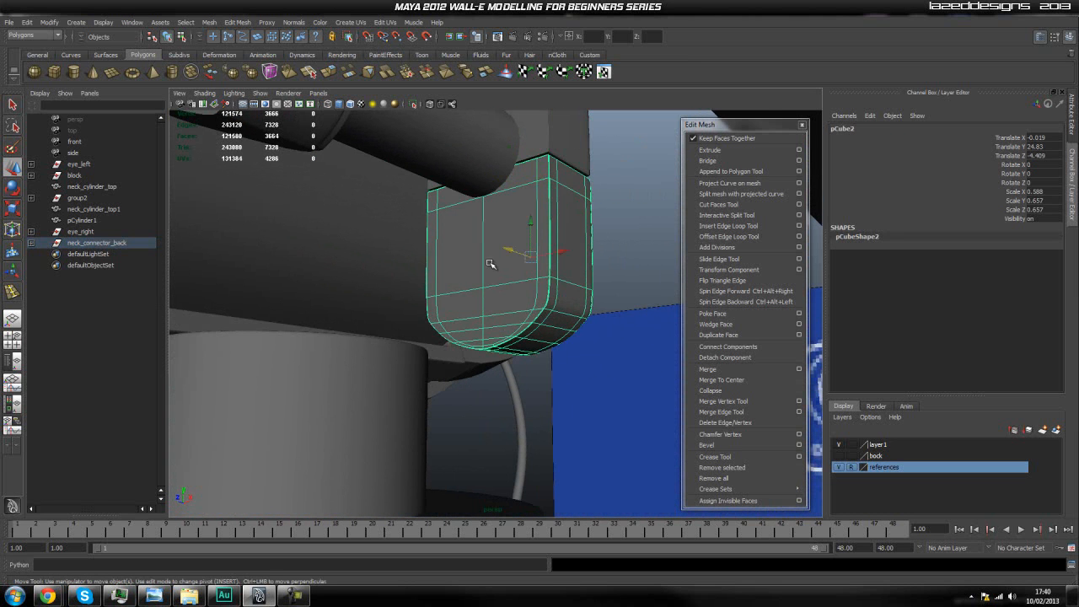
pyautogui.click(322, 335)
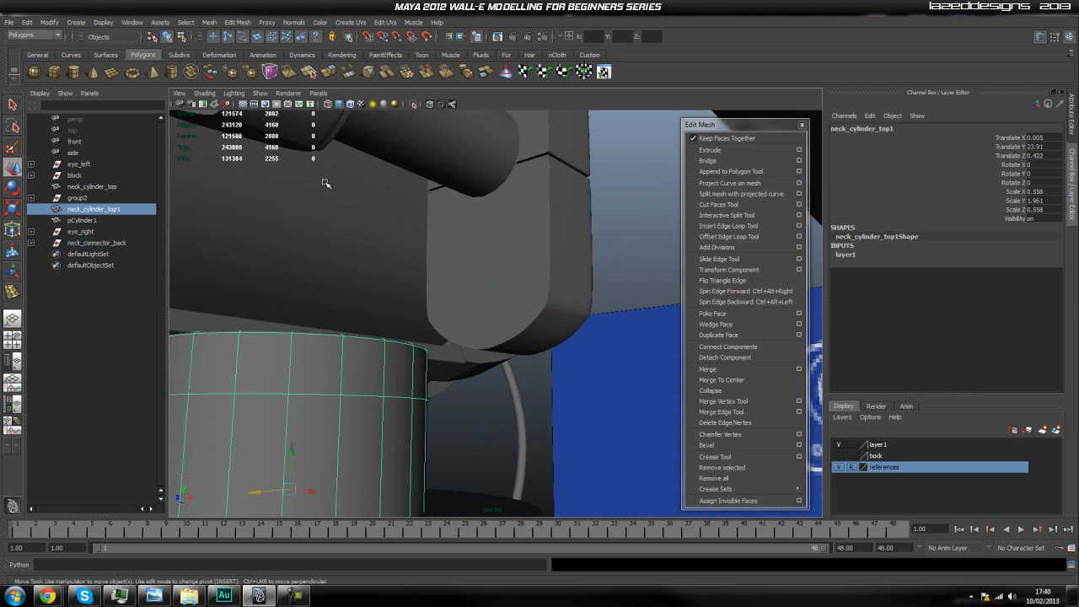
pyautogui.keyDown('alt'); pyautogui.moveTo(325, 307); pyautogui.dragTo(264, 359); pyautogui.keyUp('alt')
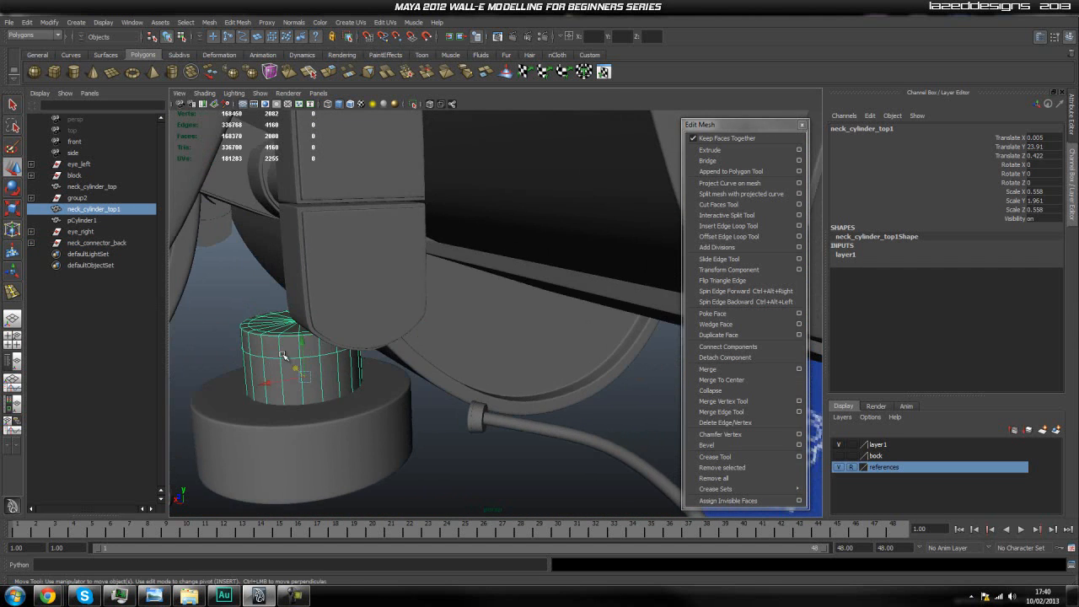
pyautogui.click(388, 456)
pyautogui.keyDown('alt'); pyautogui.moveTo(388, 456); pyautogui.dragTo(399, 458); pyautogui.keyUp('alt')
# Isolate the rear connector halves, the rod pCylinder1 and both neck cylinders in the view
pyautogui.click(362, 310)
pyautogui.keyDown('alt'); pyautogui.moveTo(362, 310); pyautogui.dragTo(455, 354); pyautogui.keyUp('alt')
pyautogui.keyDown('alt'); pyautogui.moveTo(455, 355); pyautogui.dragTo(561, 340, button='right'); pyautogui.keyUp('alt')
pyautogui.keyDown('alt'); pyautogui.moveTo(561, 340); pyautogui.dragTo(436, 415); pyautogui.keyUp('alt')
pyautogui.keyDown('shift'); pyautogui.click(442, 341); pyautogui.keyUp('shift')
pyautogui.keyDown('alt'); pyautogui.moveTo(355, 347); pyautogui.dragTo(424, 342); pyautogui.keyUp('alt')
pyautogui.click(368, 315)
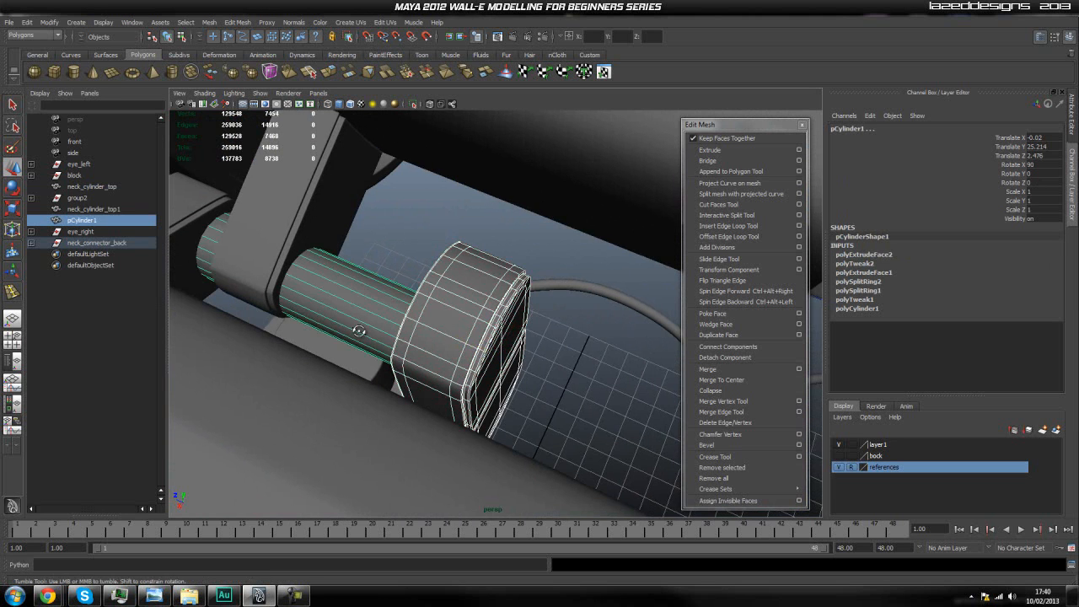
pyautogui.keyDown('alt'); pyautogui.moveTo(358, 332); pyautogui.dragTo(338, 332); pyautogui.keyUp('alt')
pyautogui.keyDown('shift'); pyautogui.click(338, 332); pyautogui.keyUp('shift')
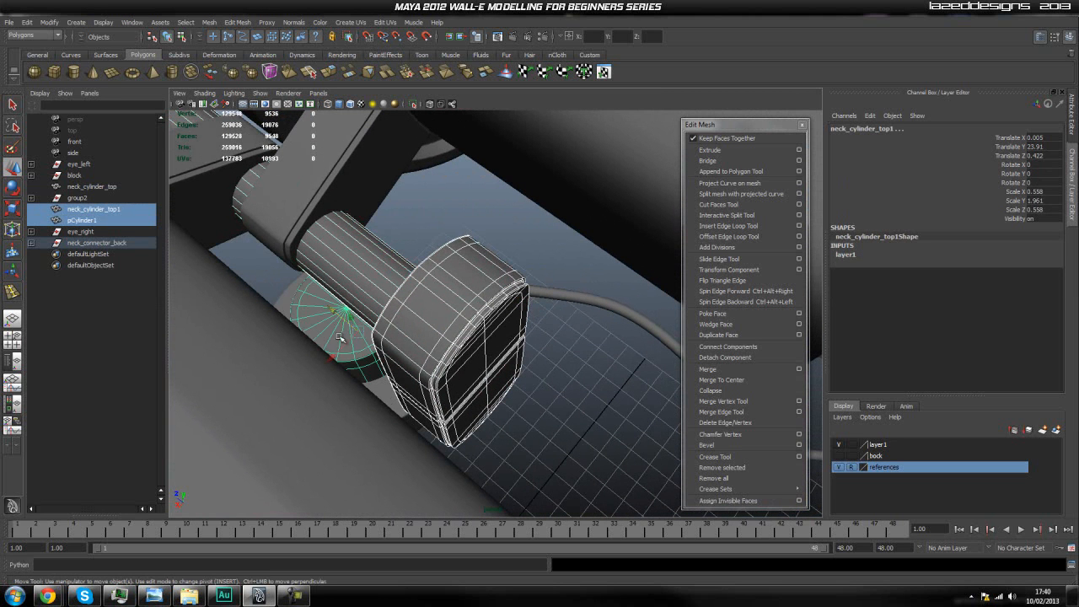
pyautogui.keyDown('shift'); pyautogui.click(389, 392); pyautogui.keyUp('shift')
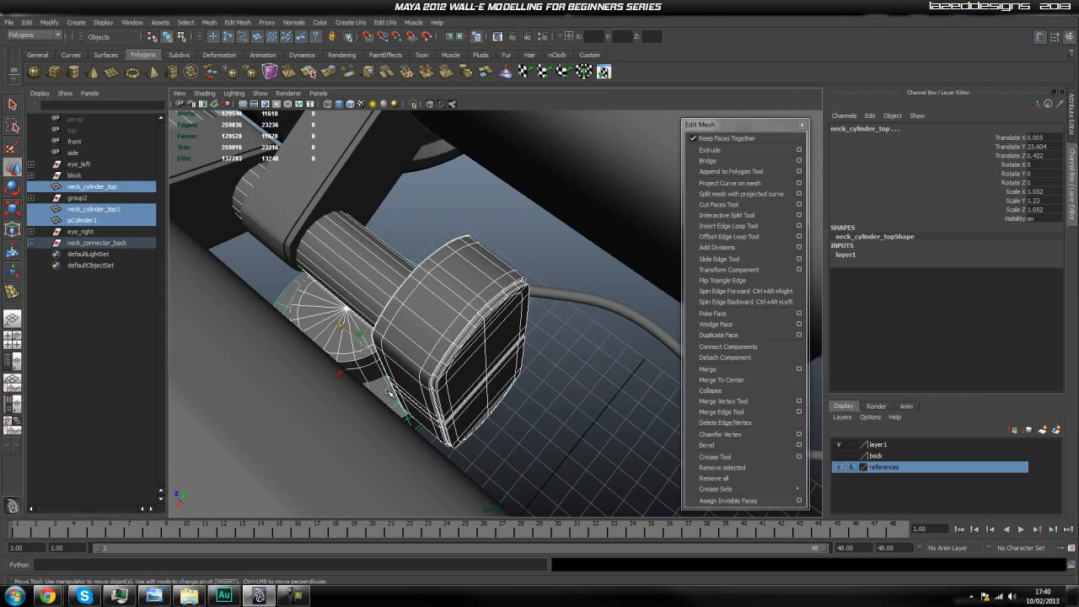
pyautogui.click(416, 103)
pyautogui.keyDown('alt'); pyautogui.moveTo(455, 211); pyautogui.dragTo(558, 185); pyautogui.keyUp('alt')
pyautogui.click(566, 205)
pyautogui.keyDown('alt'); pyautogui.moveTo(533, 268); pyautogui.dragTo(540, 174, button='middle'); pyautogui.keyUp('alt')
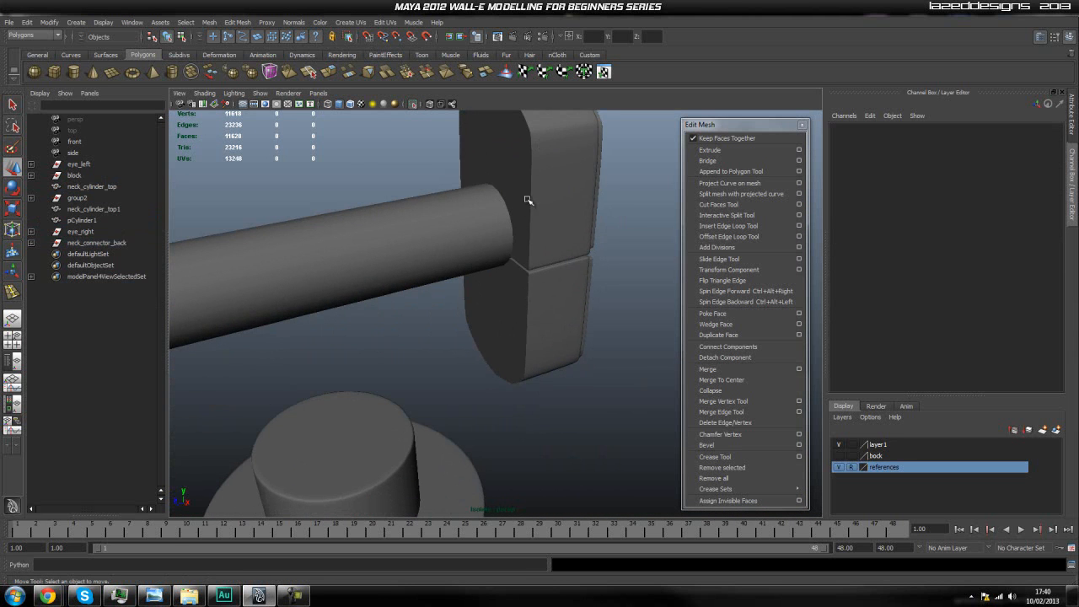
pyautogui.click(522, 211)
pyautogui.click(545, 323)
pyautogui.keyDown('shift'); pyautogui.click(562, 196); pyautogui.keyUp('shift')
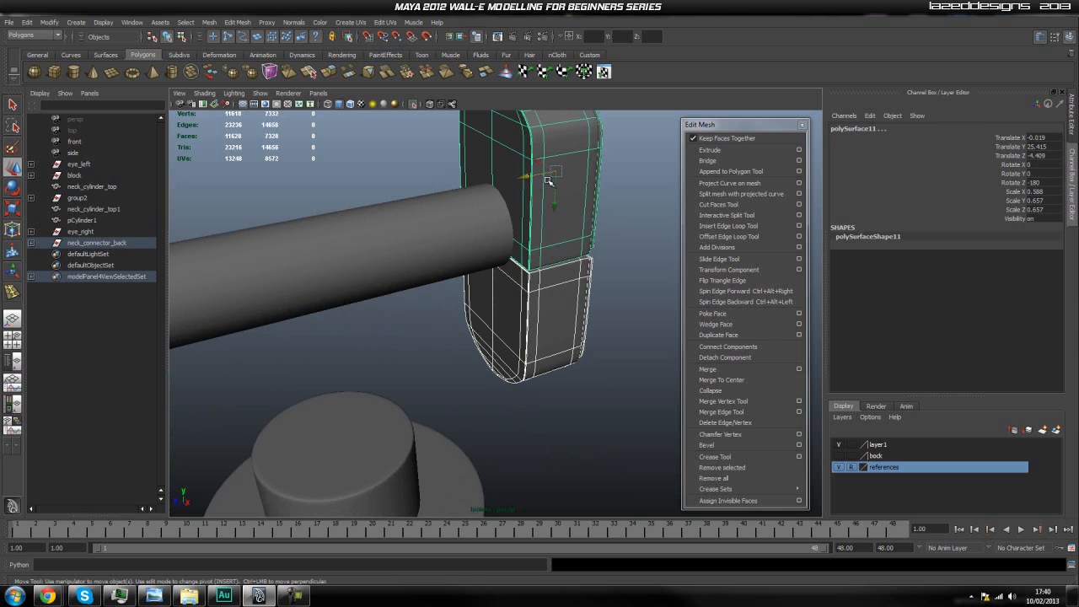
pyautogui.moveTo(557, 209); pyautogui.dragTo(556, 227)
pyautogui.hotkey('ctrl', 'z')
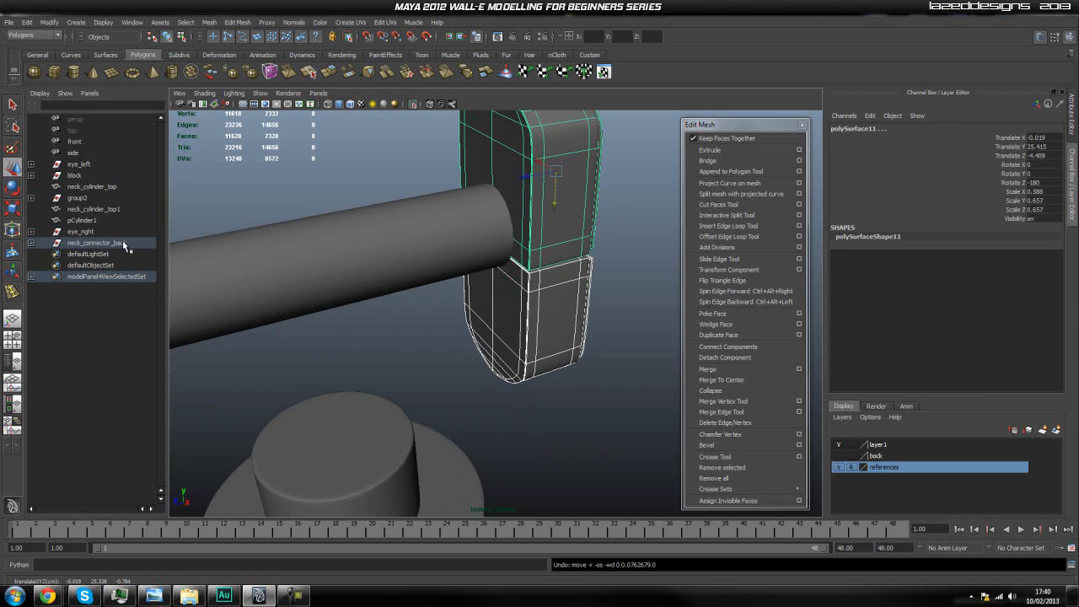
# Lower the whole neck_connector_back group to about Translate Y -0.177 and select the rod pCylinder1
pyautogui.click(97, 243)
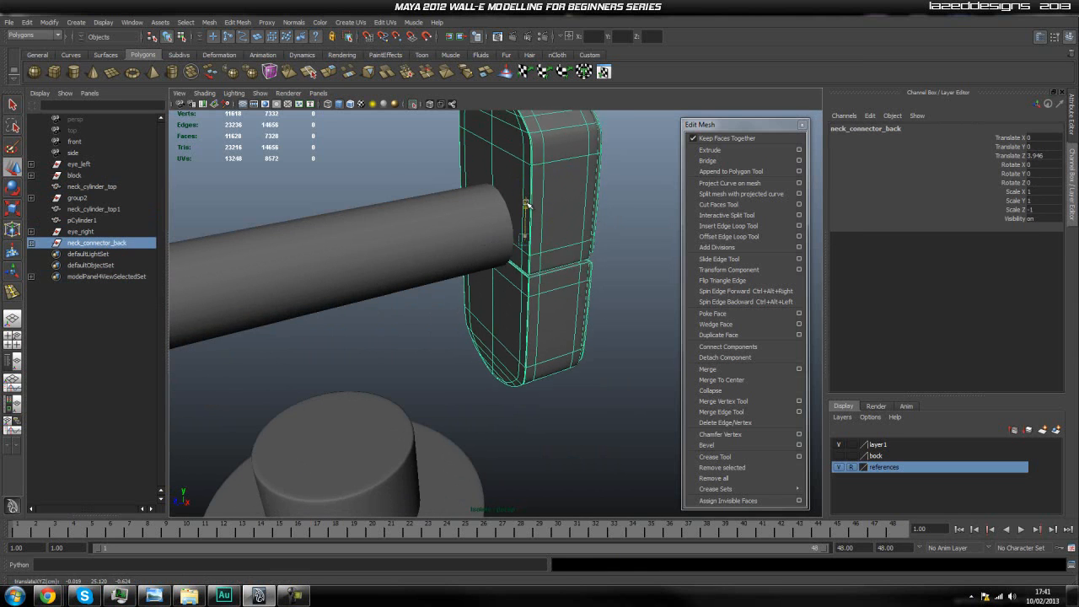
pyautogui.moveTo(529, 222); pyautogui.dragTo(528, 232)
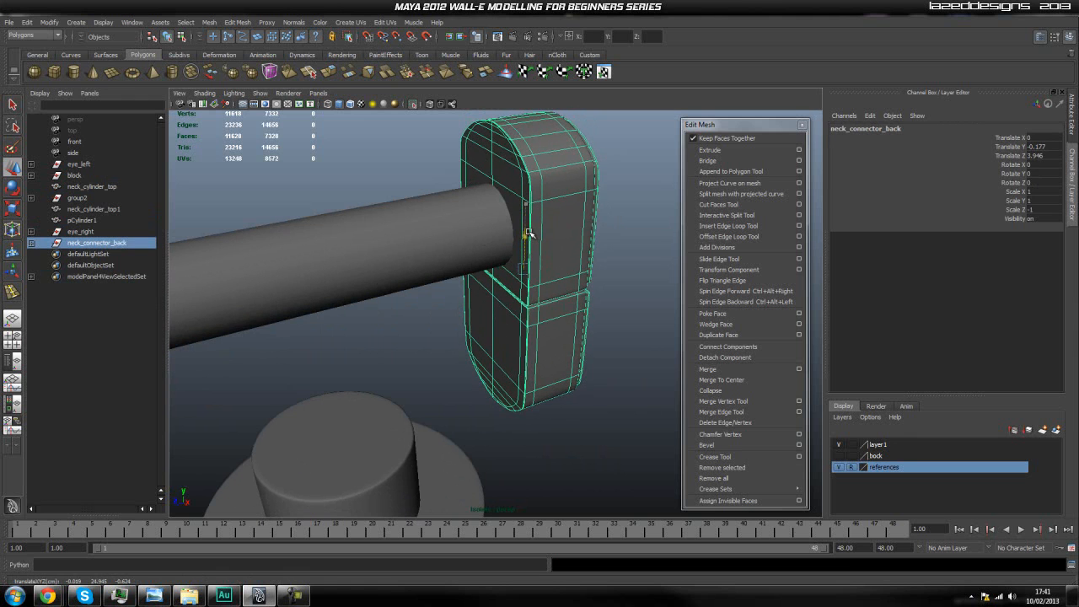
pyautogui.click(610, 183)
pyautogui.click(471, 233)
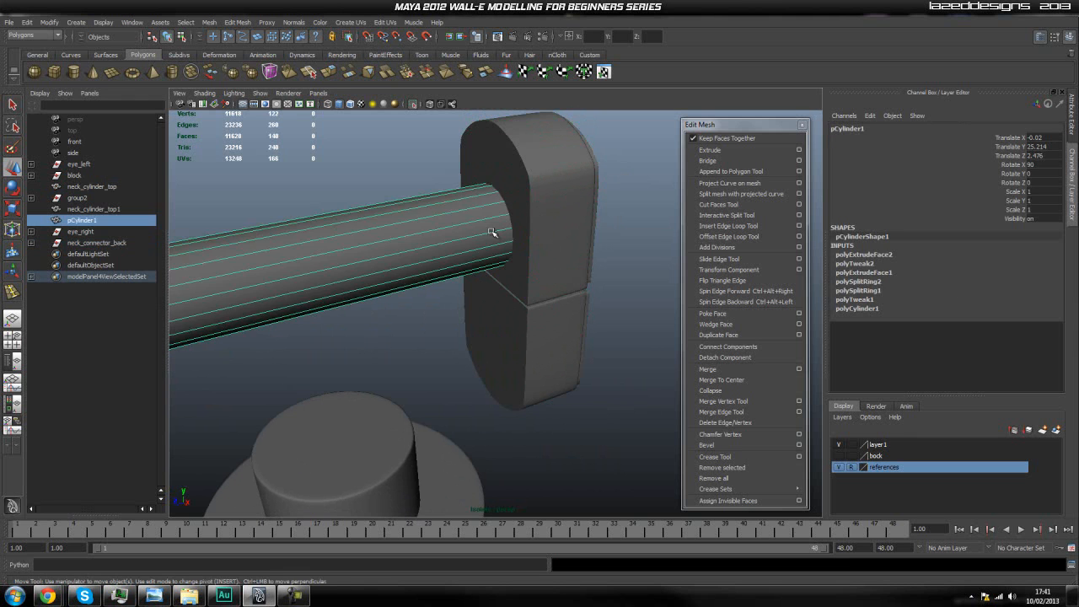
# Scale the rear connector's lower half, pCube2, down to about 0.588 in X and 0.657 in Y and Z
pyautogui.click(546, 221)
pyautogui.keyDown('alt'); pyautogui.moveTo(597, 253); pyautogui.dragTo(593, 284); pyautogui.keyUp('alt')
pyautogui.click(617, 282)
pyautogui.scroll(-5, 580, 273)
pyautogui.click(462, 255)
pyautogui.click(522, 260)
pyautogui.press('r')
pyautogui.moveTo(526, 266); pyautogui.dragTo(538, 274)
pyautogui.click(600, 288)
pyautogui.keyDown('alt'); pyautogui.moveTo(446, 335); pyautogui.dragTo(556, 316); pyautogui.keyUp('alt')
pyautogui.scroll(3, 571, 348)
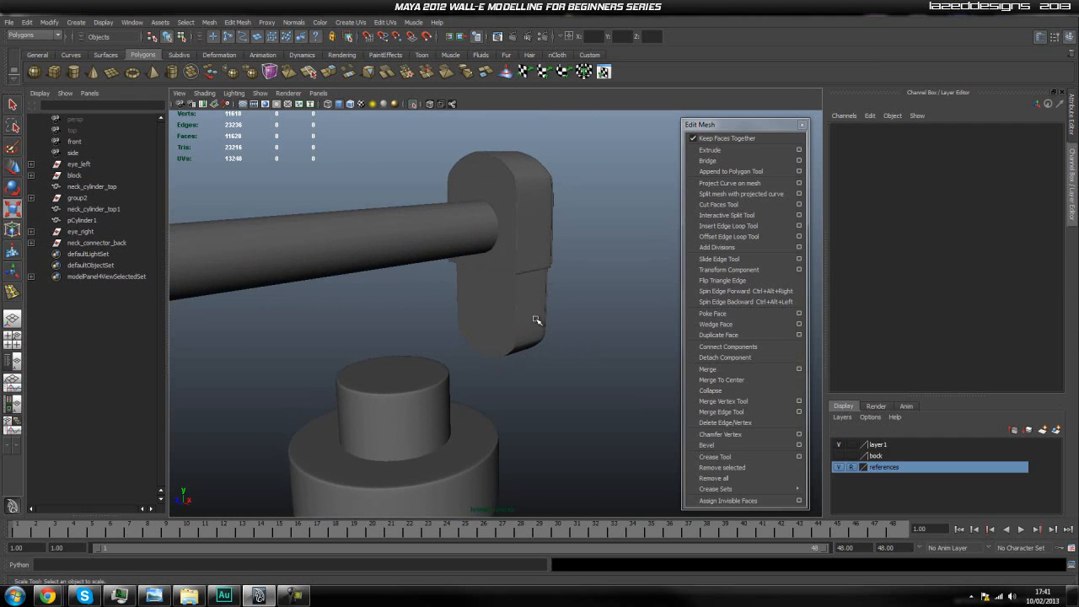
# Lower the whole neck_connector_back group to about Translate Y -0.228
pyautogui.click(525, 222)
pyautogui.keyDown('shift'); pyautogui.click(534, 300); pyautogui.keyUp('shift')
pyautogui.press('w')
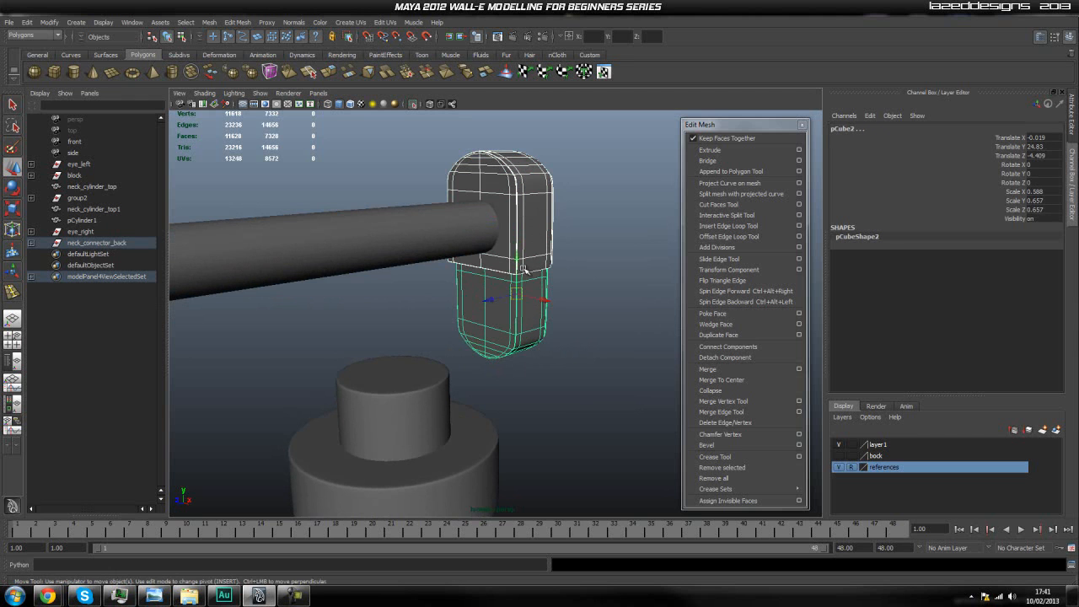
pyautogui.moveTo(520, 259); pyautogui.dragTo(502, 230)
pyautogui.click(116, 244)
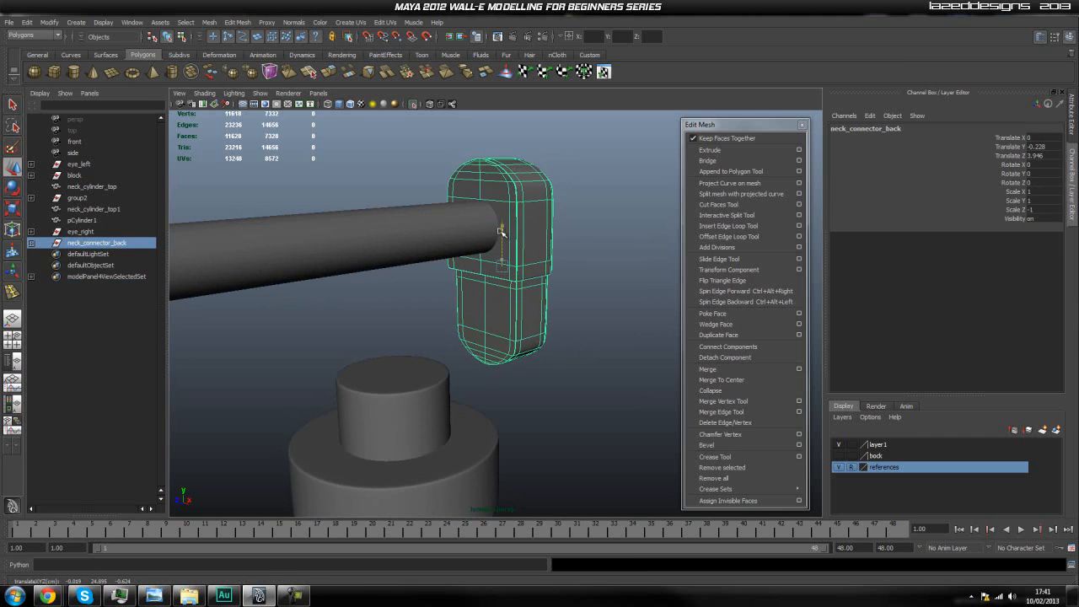
pyautogui.click(581, 298)
# Nudge the lower connector half pCube2 to about Translate Y 24.805 and Translate Z -4.43, then deselect it
pyautogui.keyDown('alt'); pyautogui.moveTo(581, 298); pyautogui.dragTo(450, 301); pyautogui.keyUp('alt')
pyautogui.scroll(5, 498, 315)
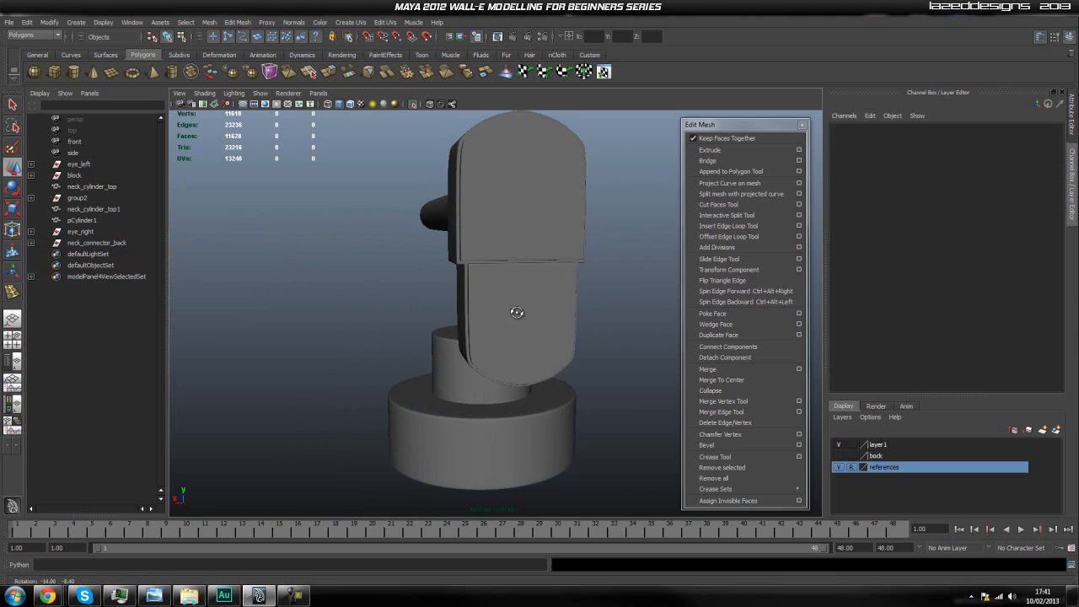
pyautogui.click(519, 312)
pyautogui.moveTo(523, 276); pyautogui.dragTo(524, 280)
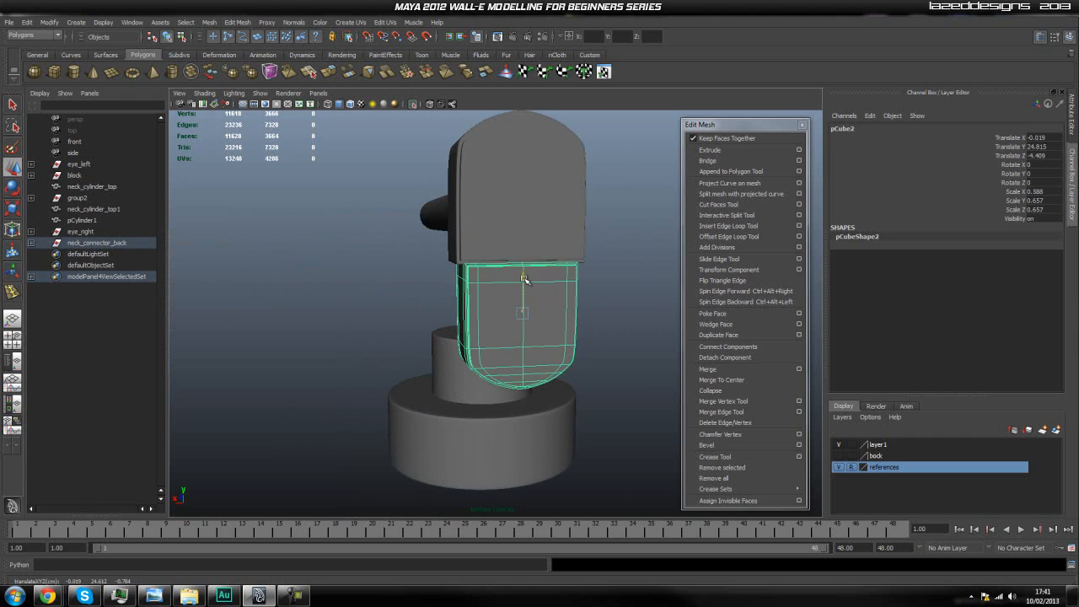
pyautogui.click(637, 281)
pyautogui.keyDown('alt'); pyautogui.moveTo(637, 282); pyautogui.dragTo(498, 330); pyautogui.keyUp('alt')
pyautogui.click(516, 302)
pyautogui.click(581, 297)
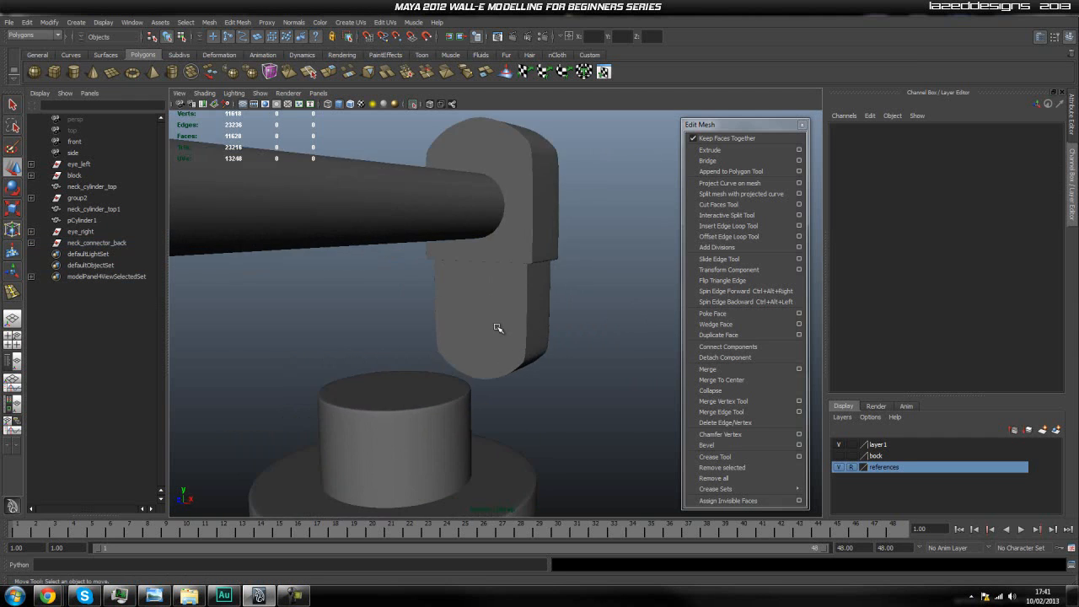
# Turn off smooth preview on the lower half and extrude its two faces beneath the rod outward, Local Translate Z about -0.156
pyautogui.click(494, 329)
pyautogui.press('f')
pyautogui.press('1')
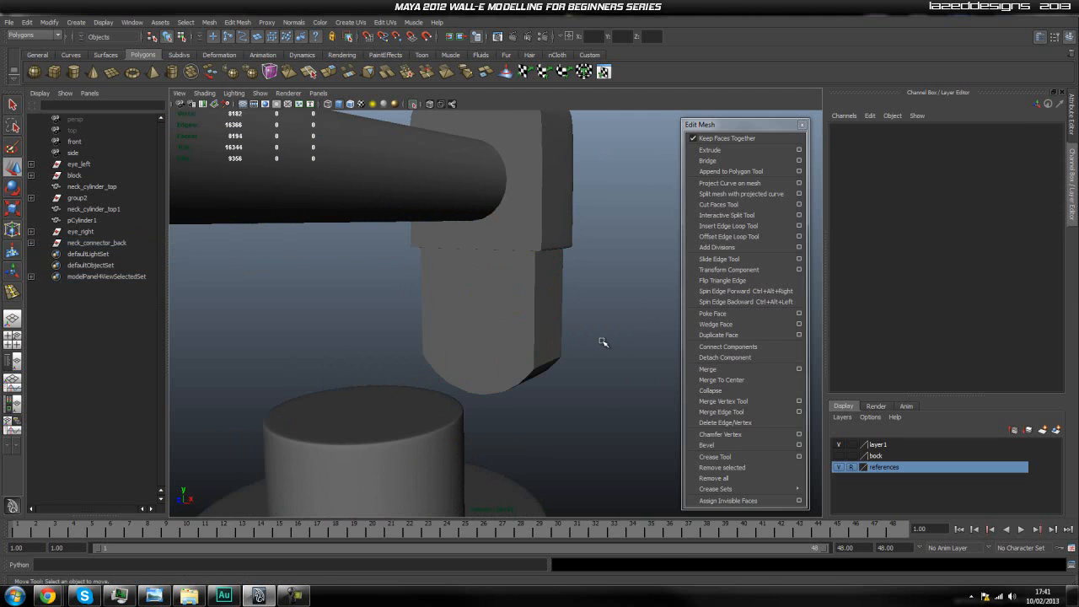
pyautogui.keyDown('alt'); pyautogui.moveTo(518, 343); pyautogui.dragTo(493, 342); pyautogui.keyUp('alt')
pyautogui.moveTo(492, 329); pyautogui.dragTo(492, 355, button='right')
pyautogui.click(494, 320)
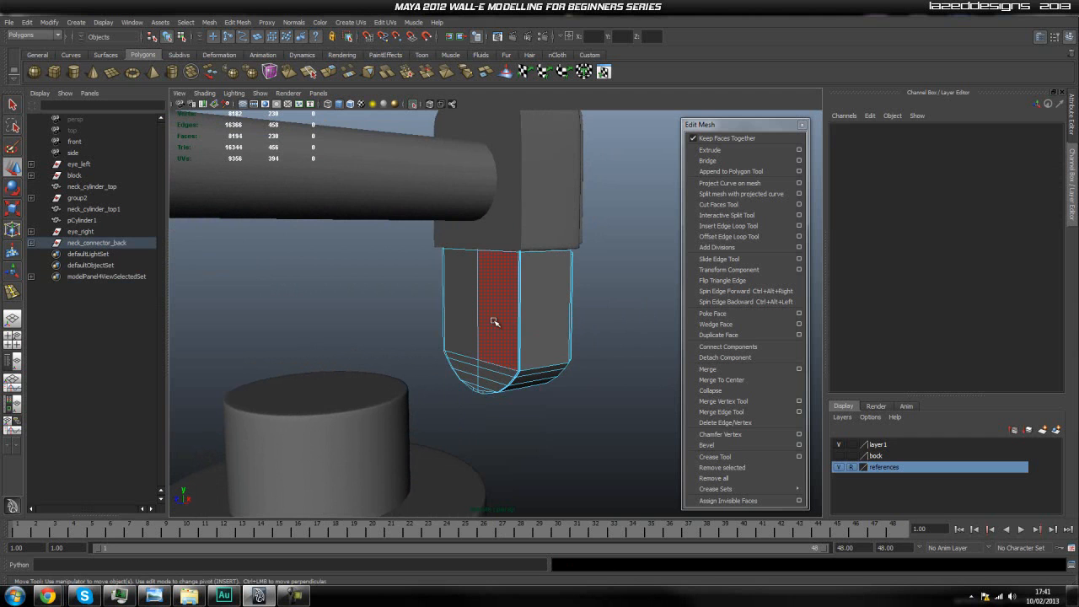
pyautogui.keyDown('shift'); pyautogui.click(449, 308); pyautogui.keyUp('shift')
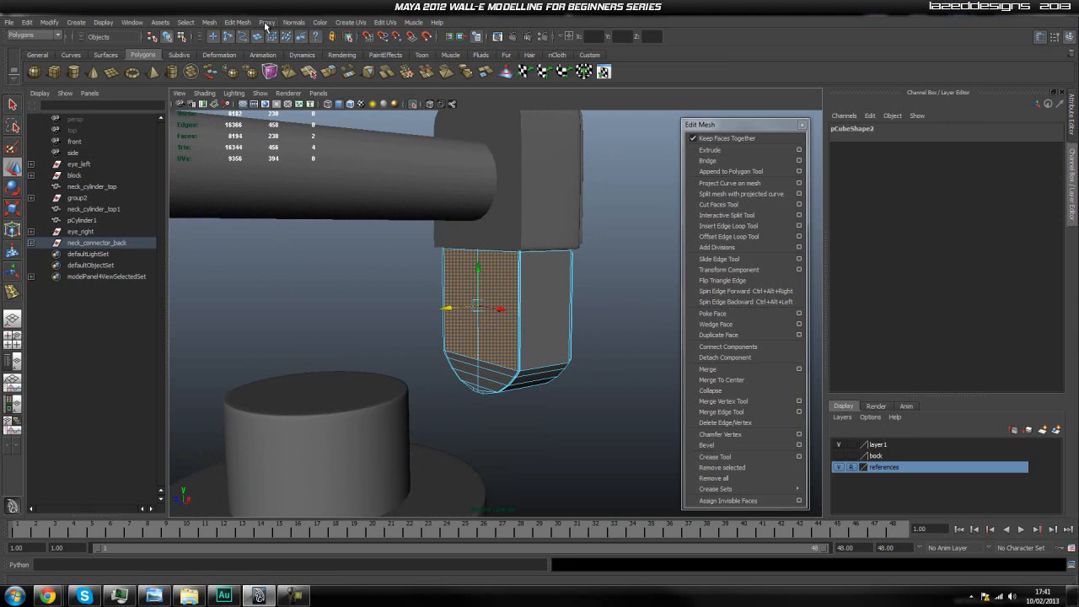
pyautogui.click(237, 22)
pyautogui.click(721, 150)
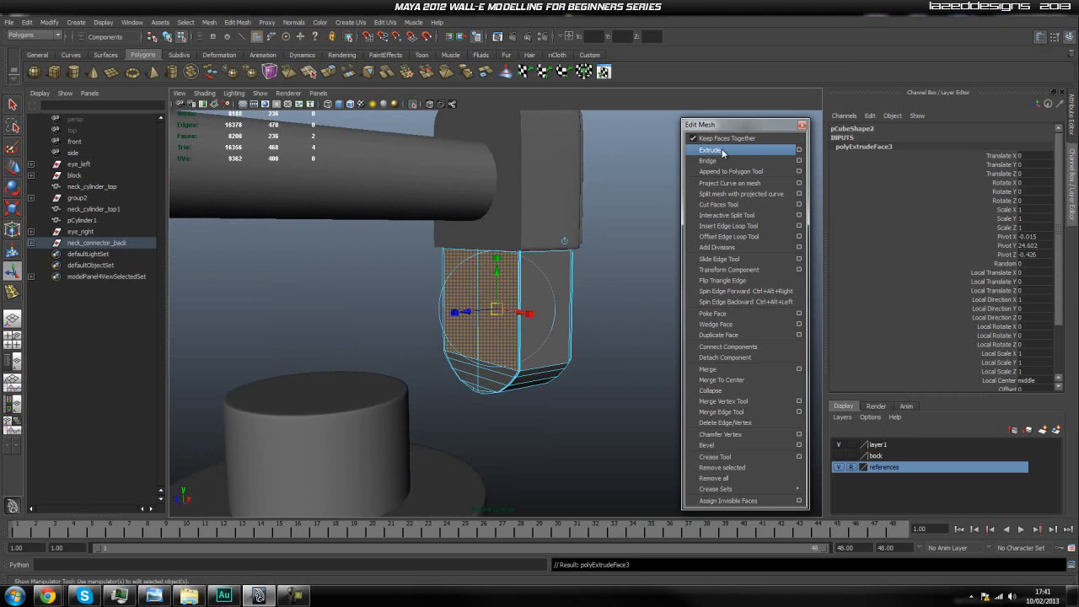
pyautogui.moveTo(468, 314); pyautogui.dragTo(495, 308)
pyautogui.hotkey('ctrl', 'z')
pyautogui.scroll(2, 378, 337)
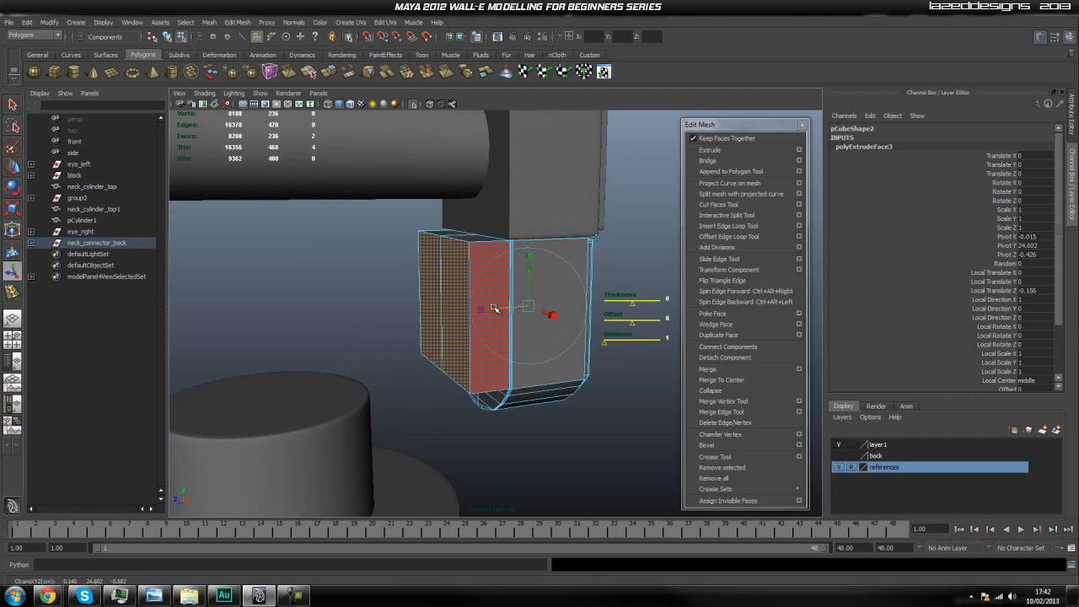
# Extrude the two end faces again and scale them up to form a flared flange
pyautogui.click(710, 150)
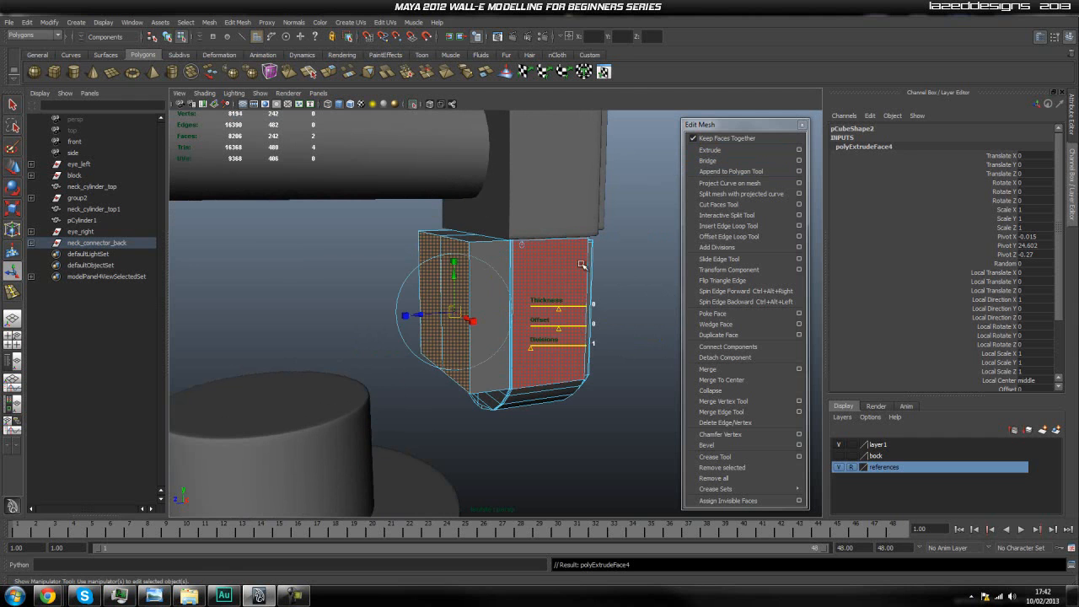
pyautogui.press('r')
pyautogui.moveTo(442, 306); pyautogui.dragTo(469, 313)
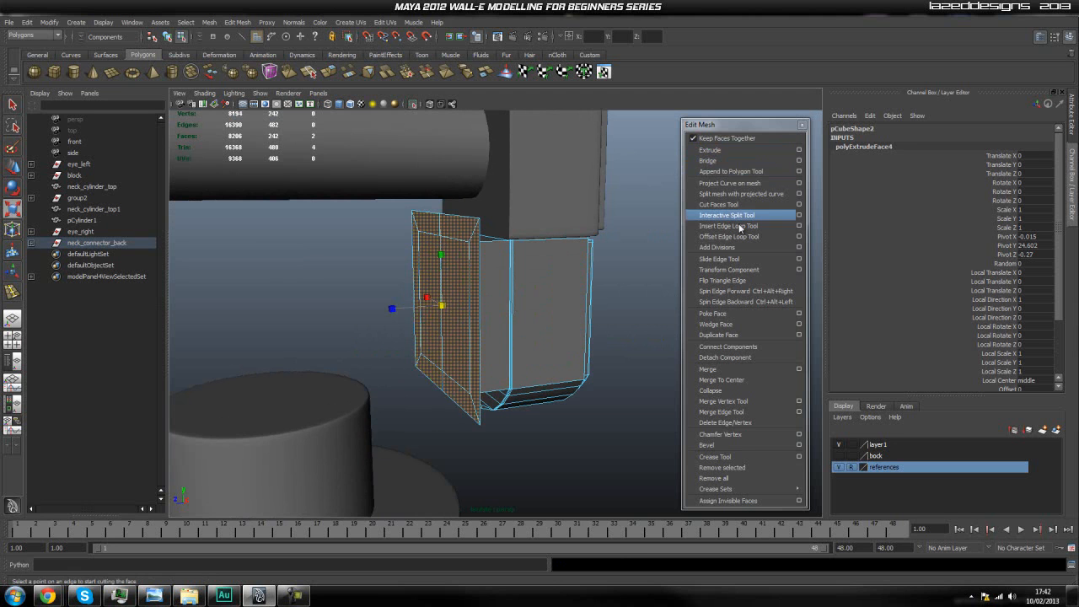
# Extrude the flared faces forward beneath the rod into a deep box reaching over the neck cylinder
pyautogui.click(710, 150)
pyautogui.moveTo(417, 320); pyautogui.dragTo(417, 367)
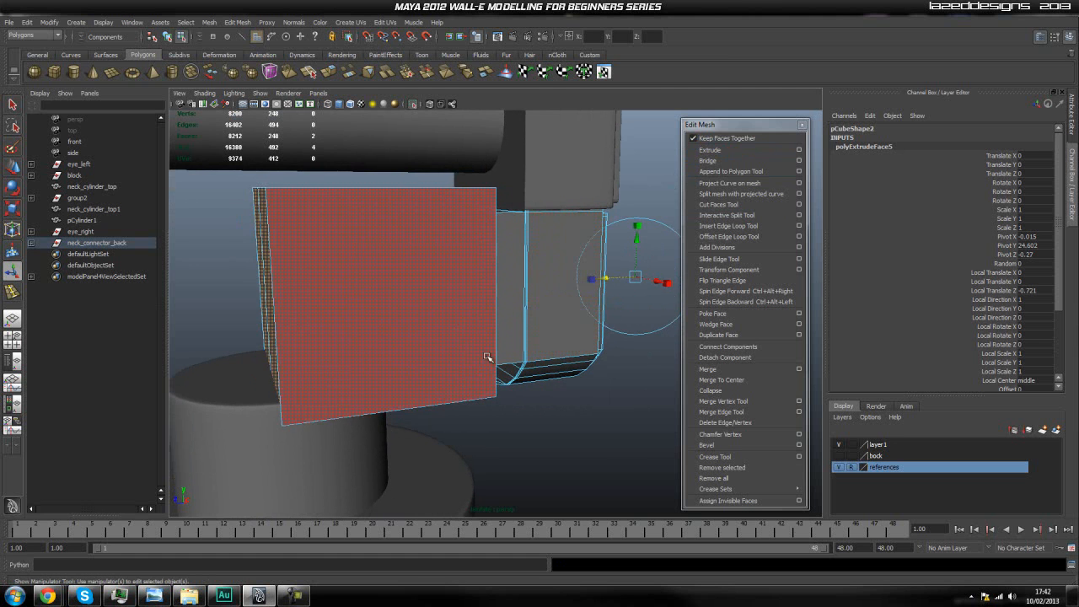
pyautogui.moveTo(607, 279); pyautogui.dragTo(450, 334)
# Extrude the box's two front faces and scale them in slightly to form a thin outer rim
pyautogui.press('g')
pyautogui.press('r')
pyautogui.moveTo(313, 258); pyautogui.dragTo(312, 261)
pyautogui.moveTo(304, 281); pyautogui.dragTo(302, 286, button='middle')
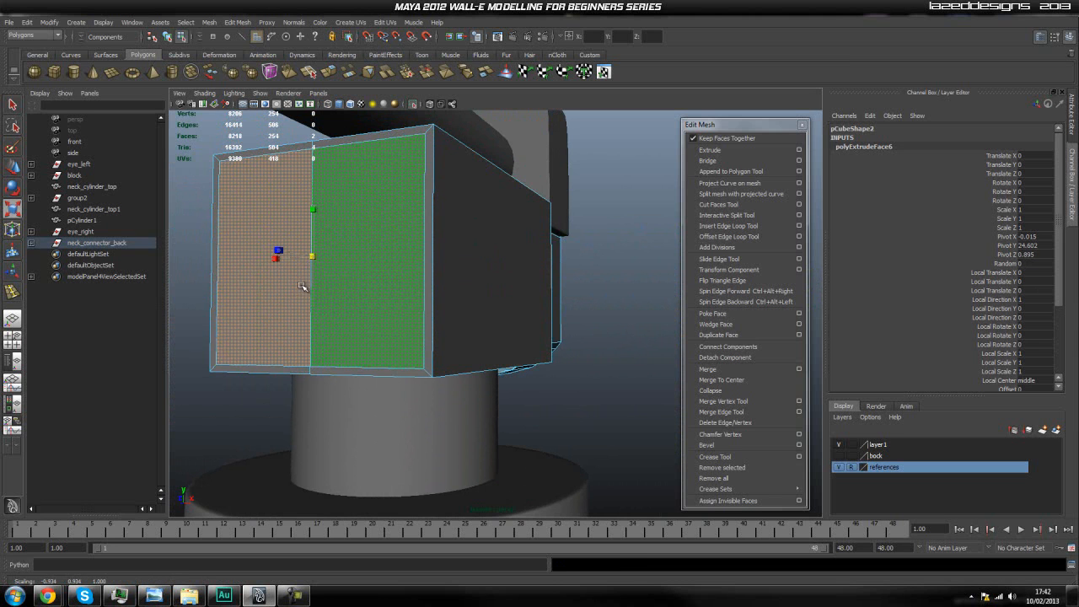
pyautogui.moveTo(303, 286); pyautogui.dragTo(299, 288, button='middle')
pyautogui.click(345, 255)
# Extrude the inset faces slightly into the box and inset them again, scaled to about 0.6
pyautogui.hotkey('ctrl', 'e')
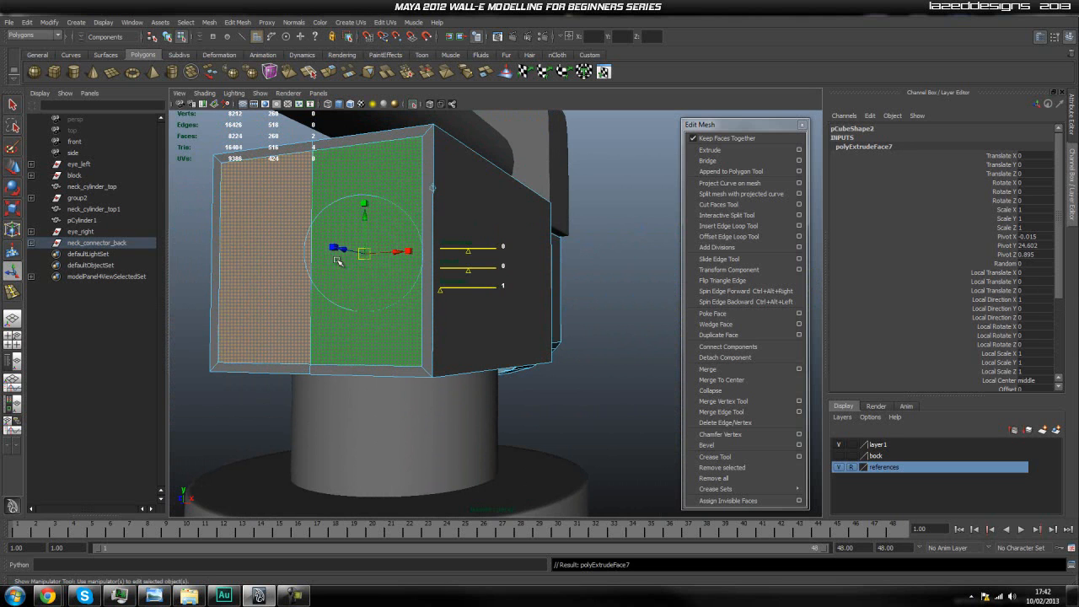
pyautogui.moveTo(345, 253); pyautogui.dragTo(256, 312)
pyautogui.press('g')
pyautogui.press('r')
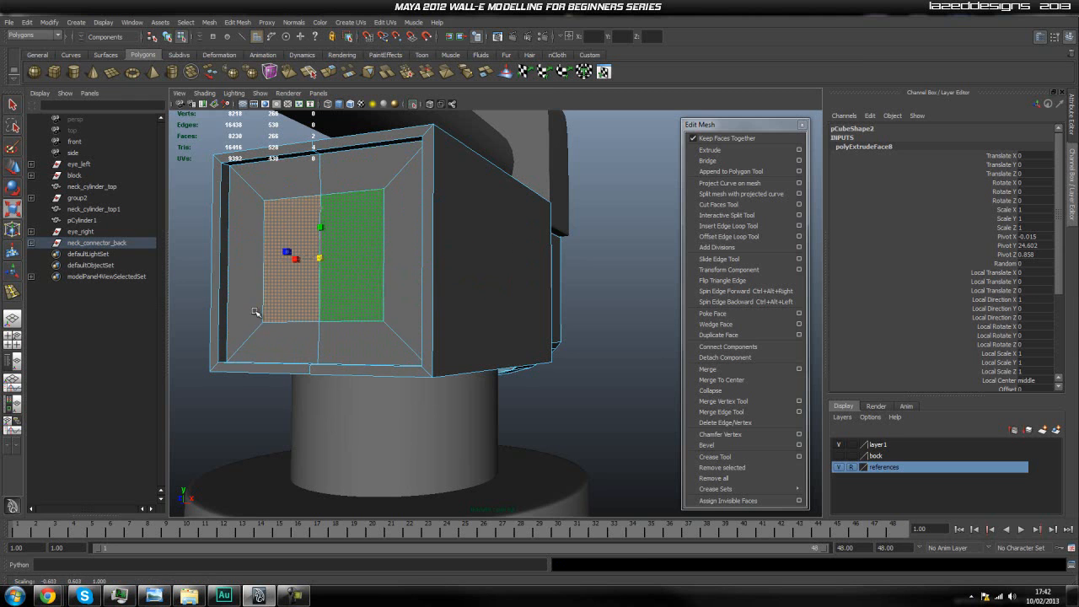
# Extrude the smaller inset faces and push them into the box to create an inner recess
pyautogui.press('g')
pyautogui.press('r')
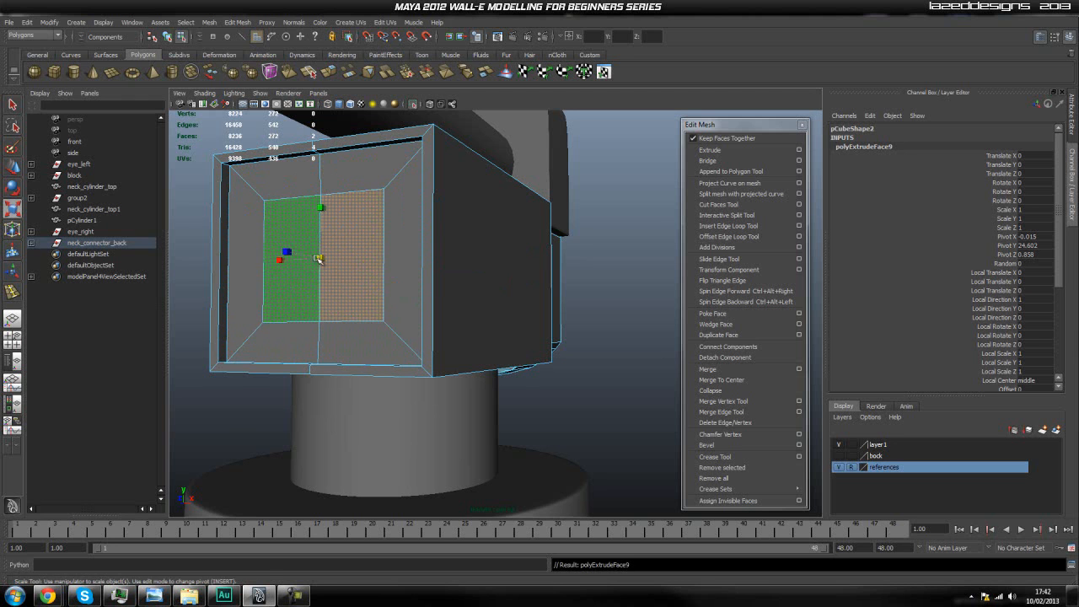
pyautogui.press('w')
pyautogui.moveTo(297, 255); pyautogui.dragTo(309, 290)
# Inspect the extruded connector box in object mode from several angles, with and without smooth preview
pyautogui.press('q')
pyautogui.moveTo(443, 296); pyautogui.dragTo(488, 285, button='right')
pyautogui.click(624, 272)
pyautogui.scroll(-3, 614, 287)
pyautogui.keyDown('alt'); pyautogui.moveTo(603, 305); pyautogui.dragTo(437, 326); pyautogui.keyUp('alt')
pyautogui.scroll(5, 471, 314)
pyautogui.click(459, 326)
pyautogui.keyDown('alt'); pyautogui.moveTo(437, 326); pyautogui.dragTo(666, 317, button='right'); pyautogui.keyUp('alt')
pyautogui.keyDown('alt'); pyautogui.moveTo(339, 289); pyautogui.dragTo(378, 299, button='right'); pyautogui.keyUp('alt')
pyautogui.keyDown('alt'); pyautogui.moveTo(378, 300); pyautogui.dragTo(414, 296, button='middle'); pyautogui.keyUp('alt')
pyautogui.keyDown('alt'); pyautogui.moveTo(425, 298); pyautogui.dragTo(577, 306, button='right'); pyautogui.keyUp('alt')
pyautogui.moveTo(357, 241); pyautogui.dragTo(357, 220, button='right')
pyautogui.keyDown('alt'); pyautogui.moveTo(369, 239); pyautogui.dragTo(464, 278); pyautogui.keyUp('alt')
pyautogui.press('3')
pyautogui.moveTo(469, 282); pyautogui.dragTo(537, 263, button='right')
pyautogui.keyDown('alt'); pyautogui.moveTo(537, 263); pyautogui.dragTo(487, 313, button='right'); pyautogui.keyUp('alt')
pyautogui.keyDown('alt'); pyautogui.moveTo(487, 314); pyautogui.dragTo(511, 327); pyautogui.keyUp('alt')
pyautogui.click(469, 329)
pyautogui.press('1')
pyautogui.keyDown('alt'); pyautogui.moveTo(503, 342); pyautogui.dragTo(428, 339, button='middle'); pyautogui.keyUp('alt')
pyautogui.keyDown('alt'); pyautogui.moveTo(428, 338); pyautogui.dragTo(348, 314); pyautogui.keyUp('alt')
pyautogui.keyDown('alt'); pyautogui.moveTo(348, 314); pyautogui.dragTo(398, 325, button='right'); pyautogui.keyUp('alt')
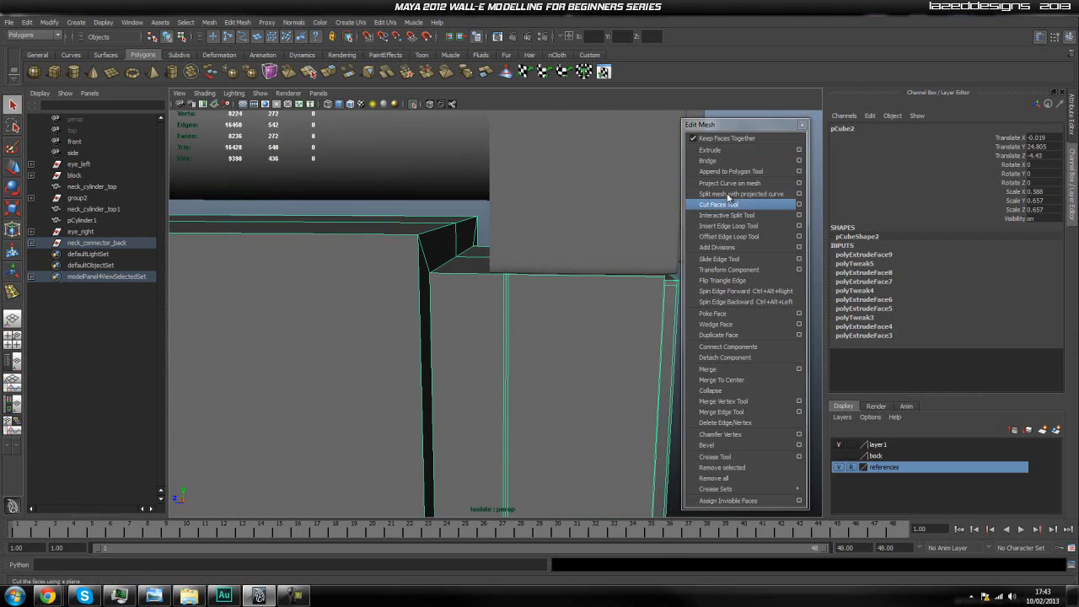
# Insert supporting edge loops on pCube2 close to the flange edges where the box meets the connector body
pyautogui.click(723, 237)
pyautogui.moveTo(443, 275); pyautogui.dragTo(426, 289)
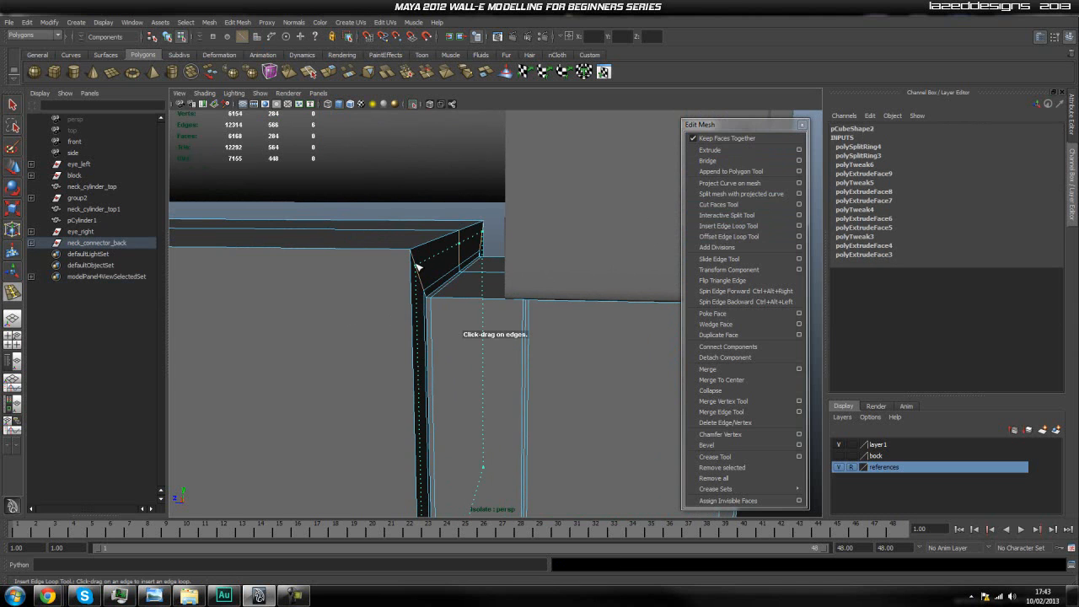
pyautogui.moveTo(414, 262); pyautogui.dragTo(407, 251)
# Insert supporting edge loops along the box's front corner and across its outer rim
pyautogui.keyDown('alt'); pyautogui.moveTo(408, 251); pyautogui.dragTo(351, 317); pyautogui.keyUp('alt')
pyautogui.click(365, 310)
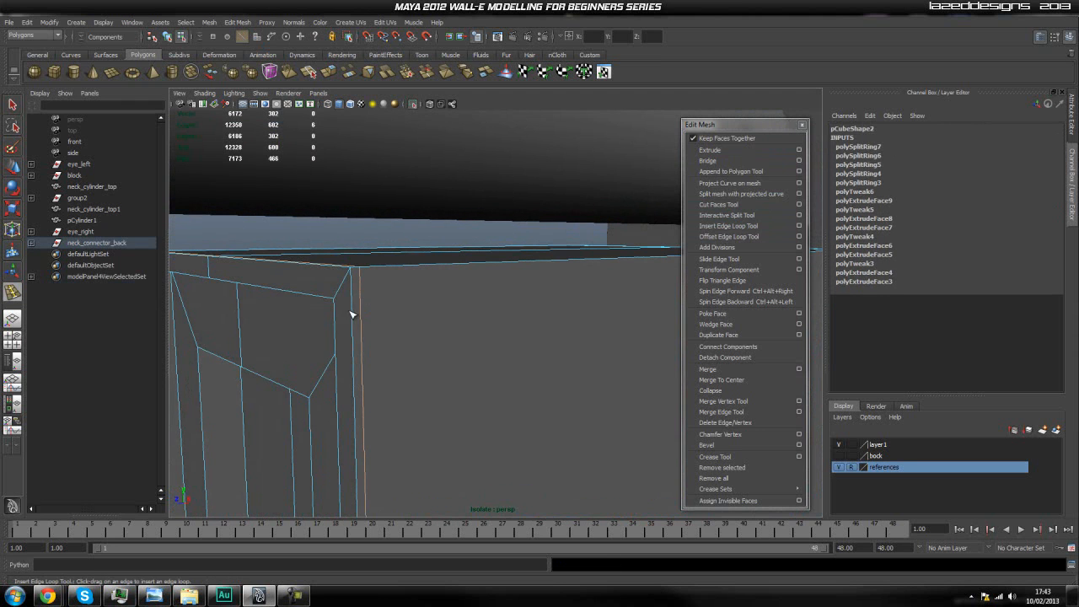
pyautogui.moveTo(346, 275); pyautogui.dragTo(341, 279)
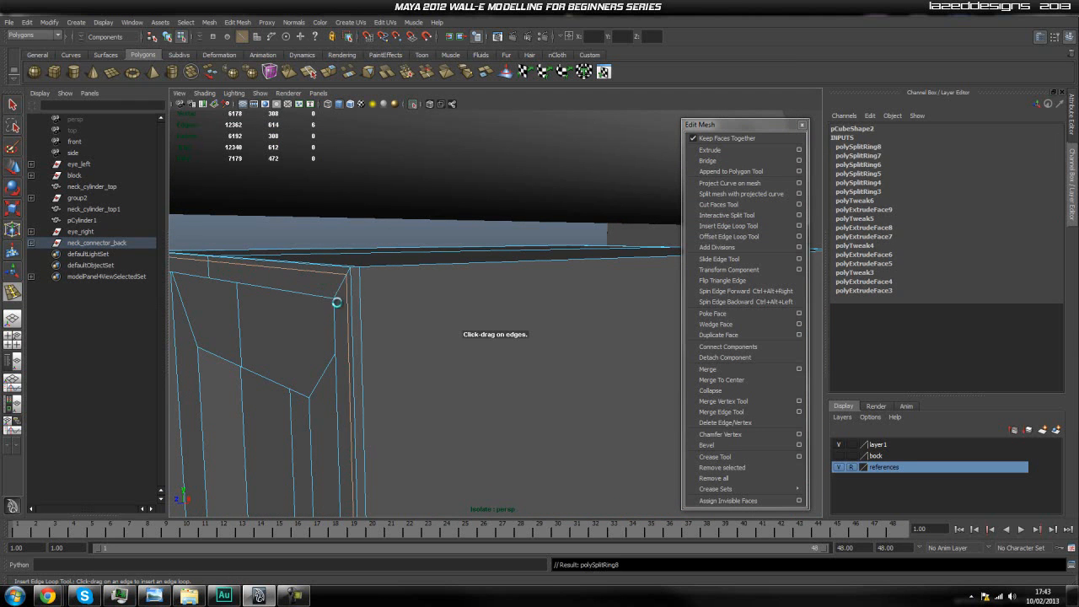
pyautogui.click(340, 297)
# Insert edge loops around the outer recess, beside its floor edge and along its side wall
pyautogui.keyDown('alt'); pyautogui.moveTo(337, 363); pyautogui.dragTo(481, 399); pyautogui.keyUp('alt')
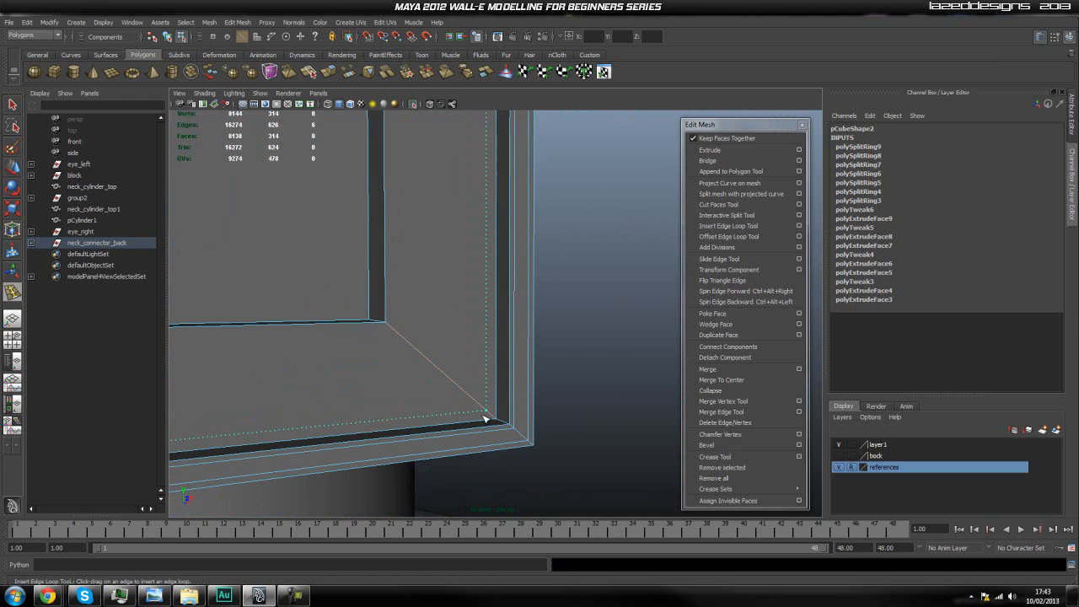
pyautogui.click(484, 416)
pyautogui.keyDown('alt'); pyautogui.moveTo(486, 417); pyautogui.dragTo(491, 449); pyautogui.keyUp('alt')
pyautogui.hotkey('ctrl', 'z')
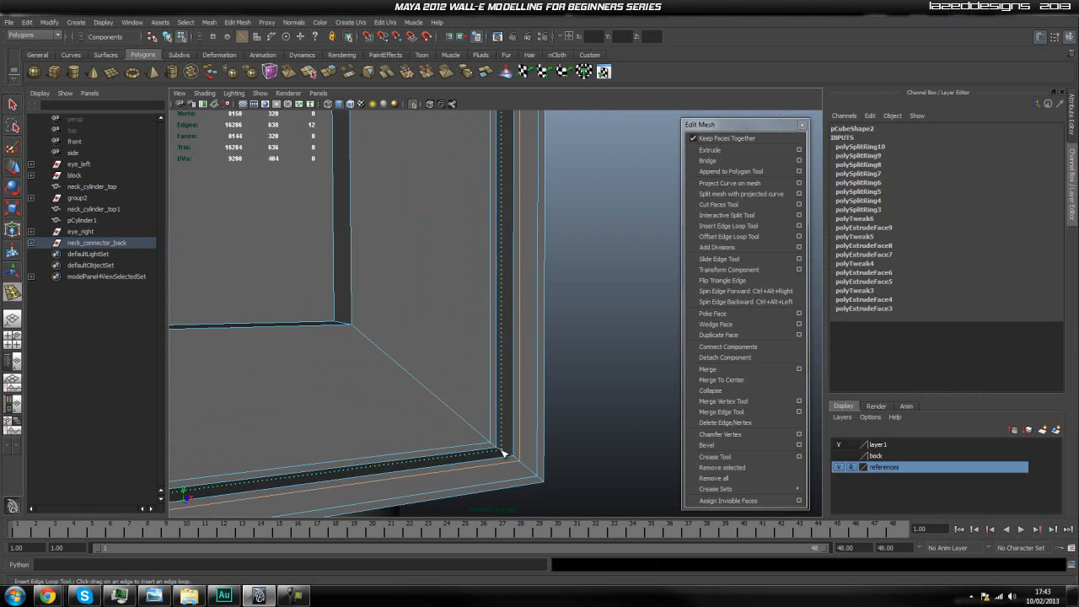
pyautogui.moveTo(503, 453); pyautogui.dragTo(507, 455)
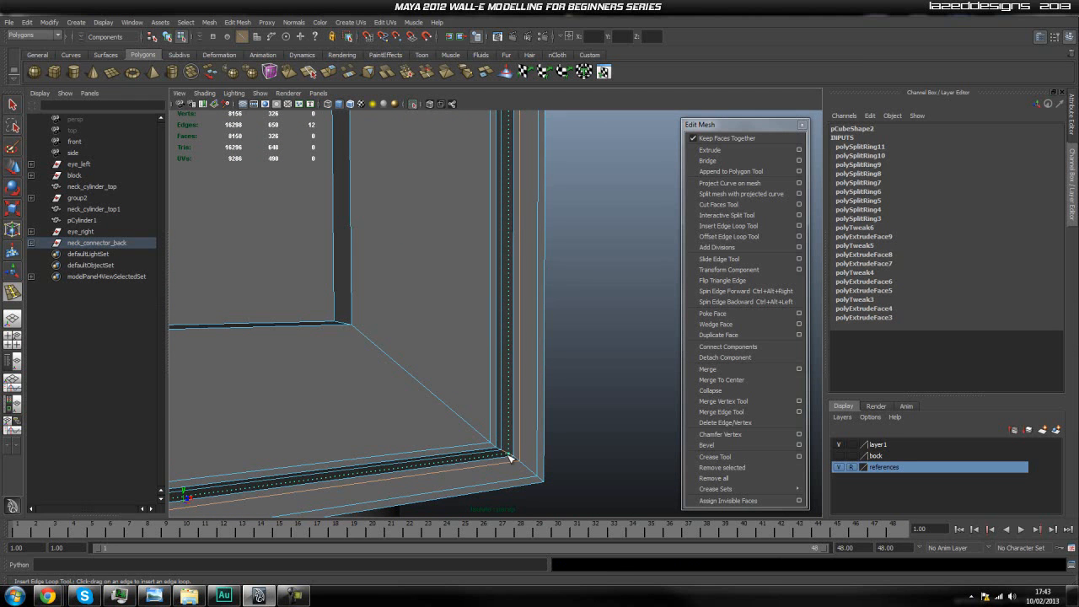
pyautogui.moveTo(509, 457); pyautogui.dragTo(511, 459)
# Insert three supporting edge loops around the inner recess, one outside its lip and two along its wall
pyautogui.scroll(-4, 511, 455)
pyautogui.keyDown('alt'); pyautogui.moveTo(475, 424); pyautogui.dragTo(377, 396); pyautogui.keyUp('alt')
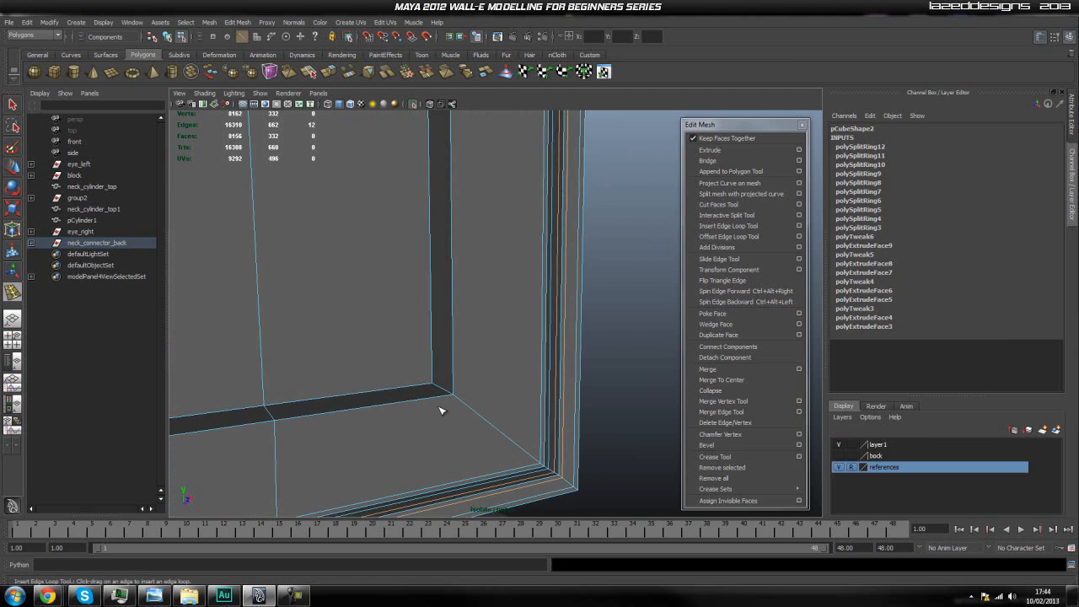
pyautogui.scroll(2, 440, 407)
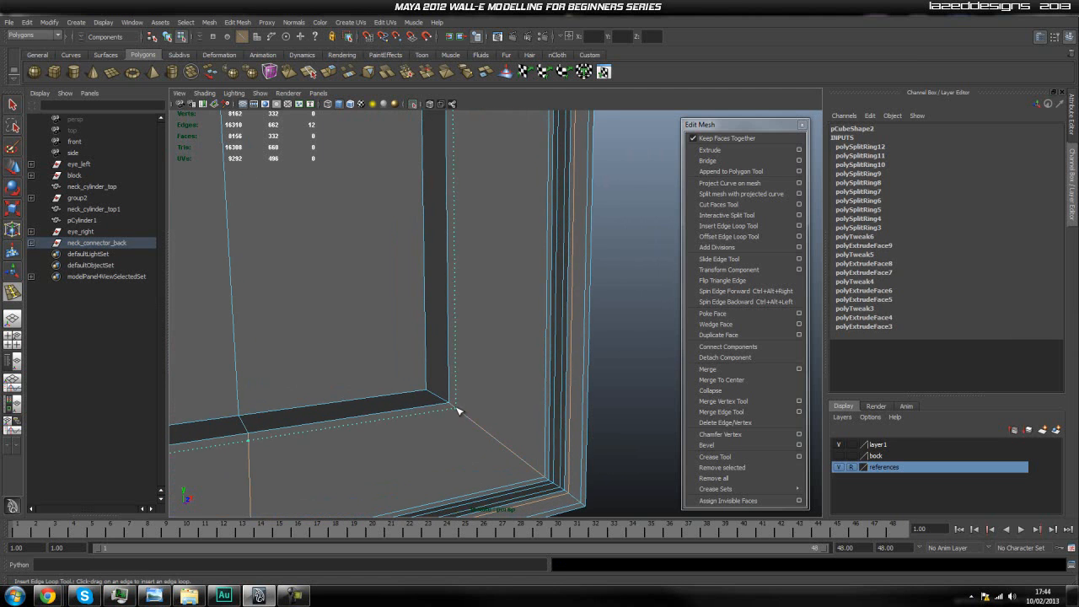
pyautogui.click(455, 411)
pyautogui.scroll(1, 461, 413)
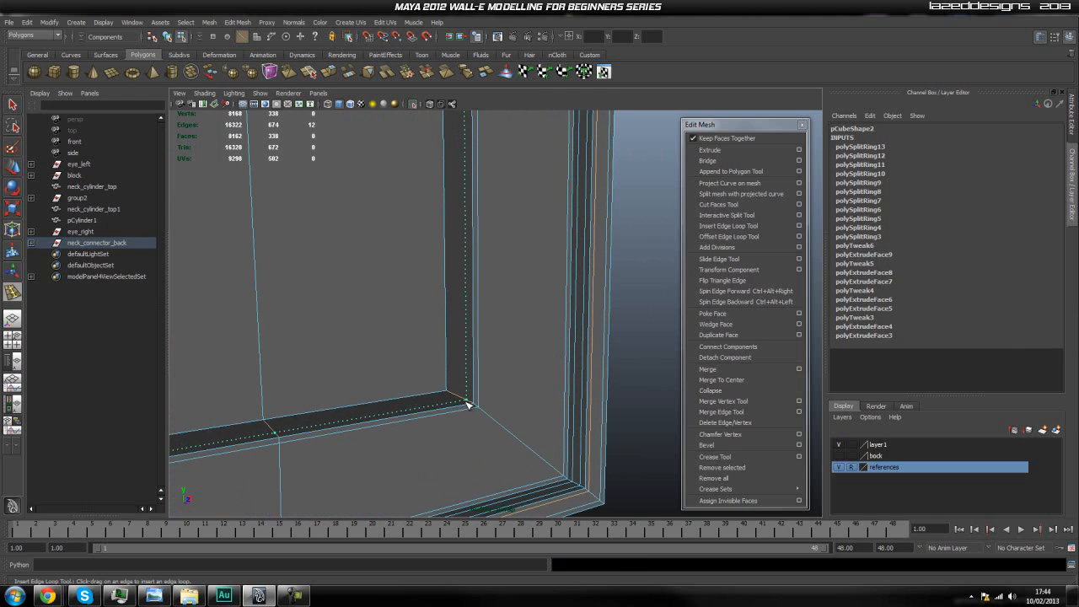
pyautogui.click(464, 402)
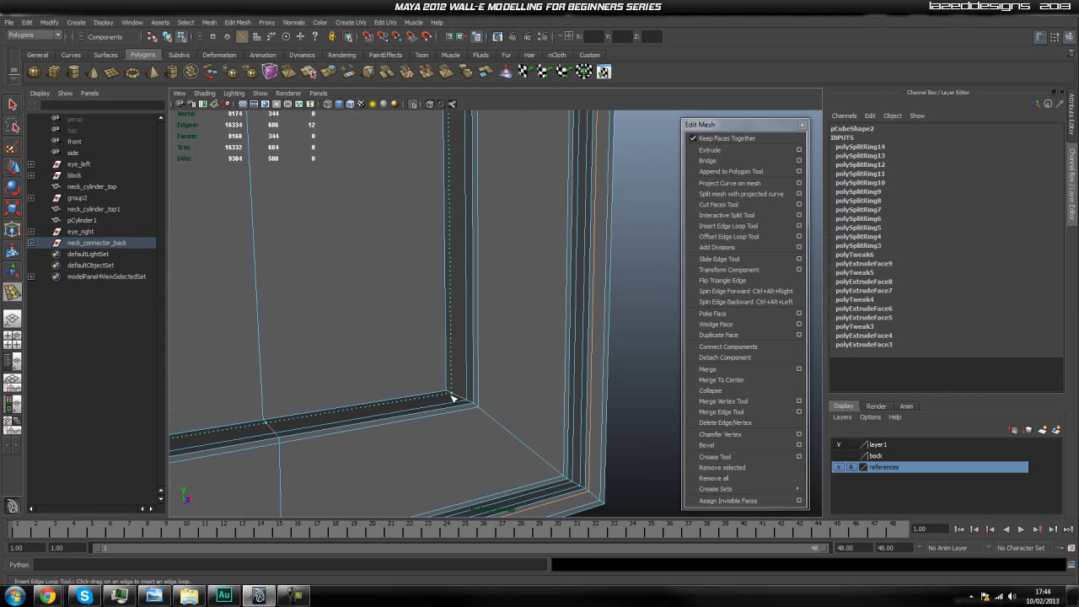
pyautogui.click(452, 398)
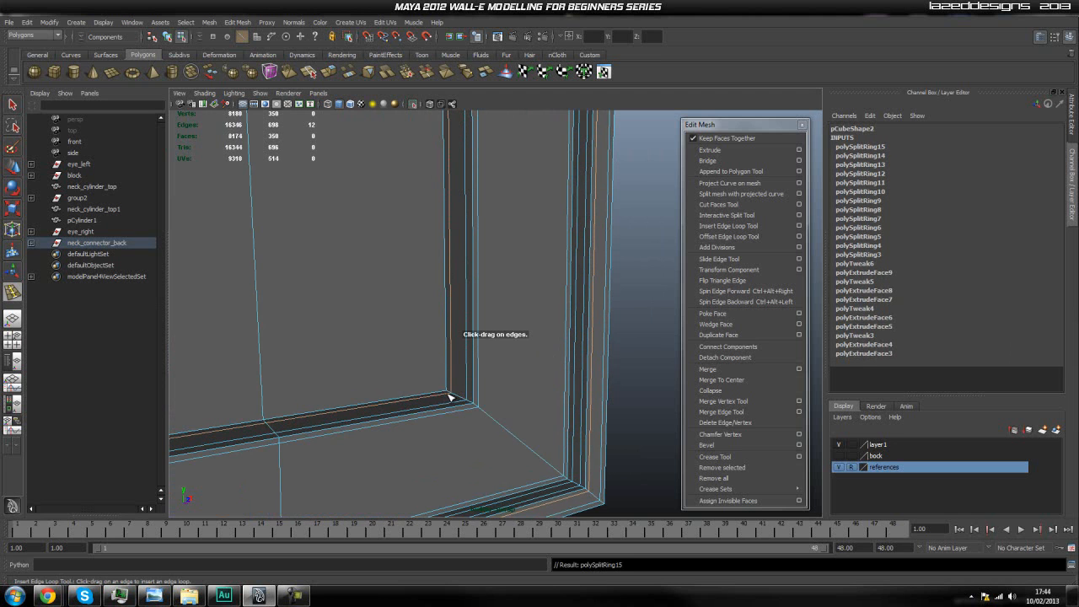
# Select the two floor faces of the box's inner recess and frame them in the view
pyautogui.click(265, 405)
pyautogui.keyDown('alt'); pyautogui.moveTo(284, 397); pyautogui.dragTo(334, 327); pyautogui.keyUp('alt')
pyautogui.keyDown('alt'); pyautogui.moveTo(334, 327); pyautogui.dragTo(414, 376, button='middle'); pyautogui.keyUp('alt')
pyautogui.keyDown('alt'); pyautogui.moveTo(414, 376); pyautogui.dragTo(342, 359); pyautogui.keyUp('alt')
pyautogui.keyDown('alt'); pyautogui.moveTo(342, 359); pyautogui.dragTo(393, 356, button='right'); pyautogui.keyUp('alt')
pyautogui.press('q')
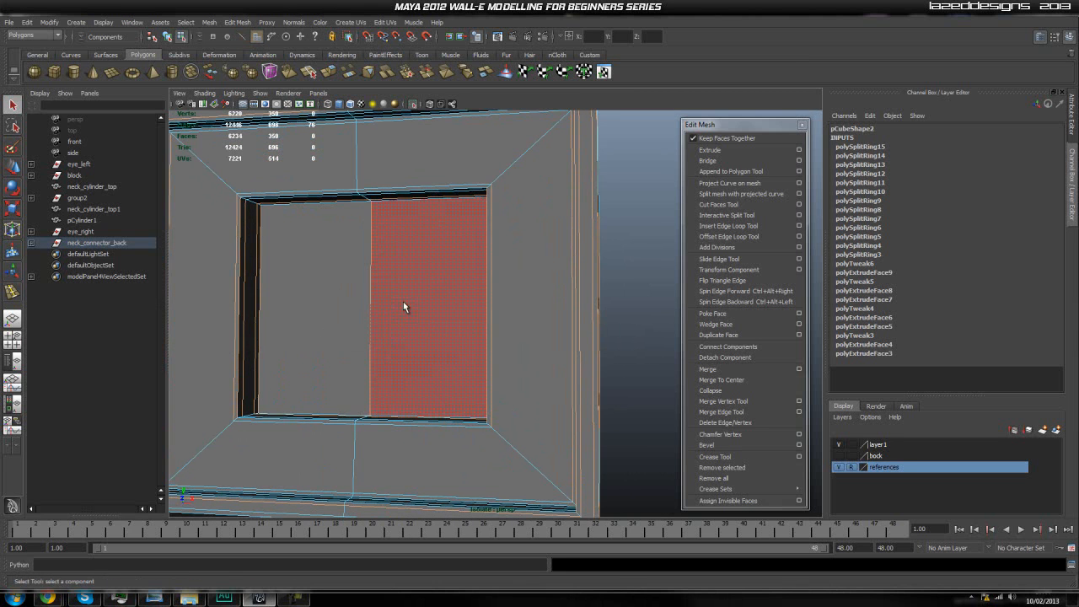
pyautogui.click(402, 301)
pyautogui.click(302, 295)
pyautogui.keyDown('shift'); pyautogui.click(408, 320); pyautogui.keyUp('shift')
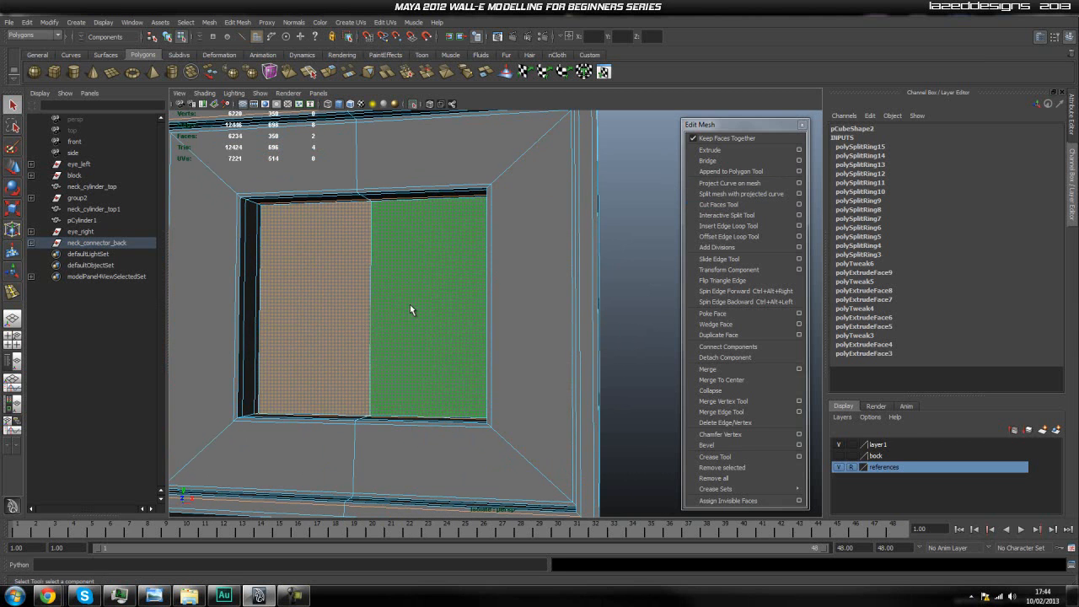
pyautogui.click(651, 289)
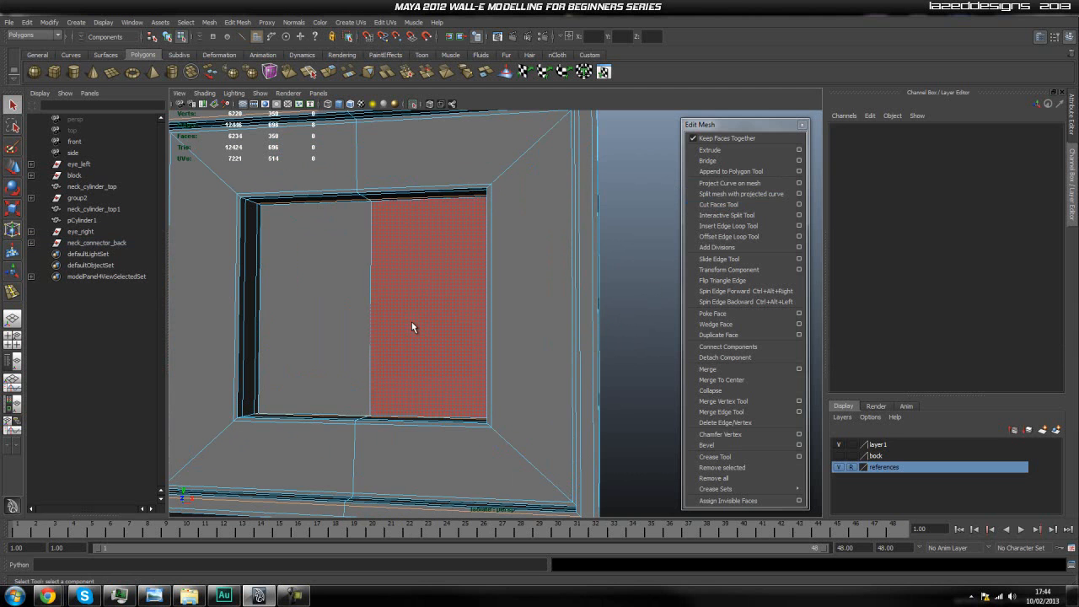
pyautogui.click(411, 321)
pyautogui.keyDown('shift'); pyautogui.click(346, 323); pyautogui.keyUp('shift')
pyautogui.press('f')
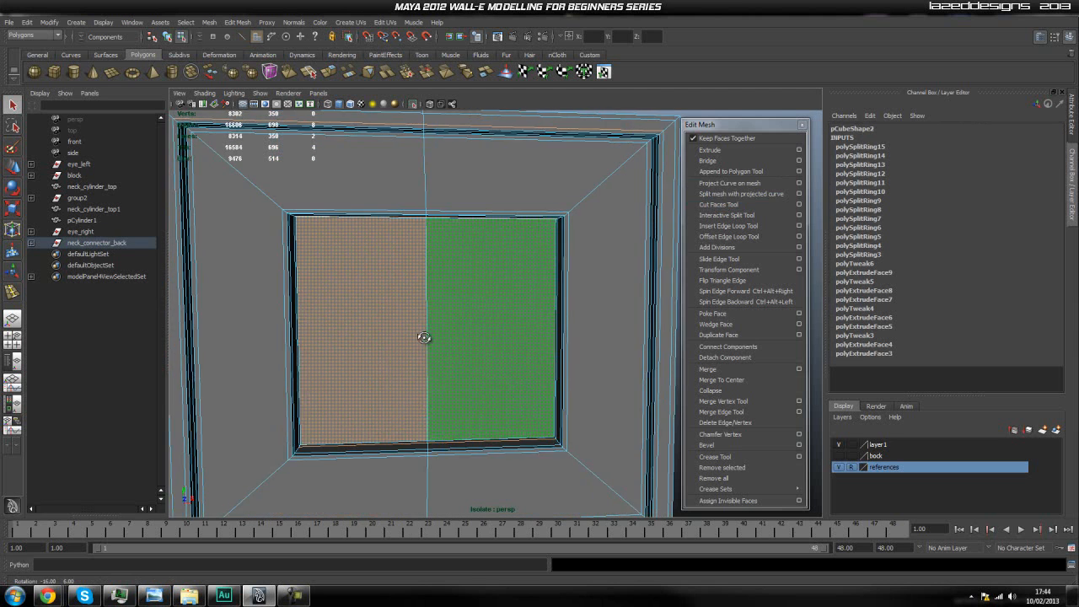
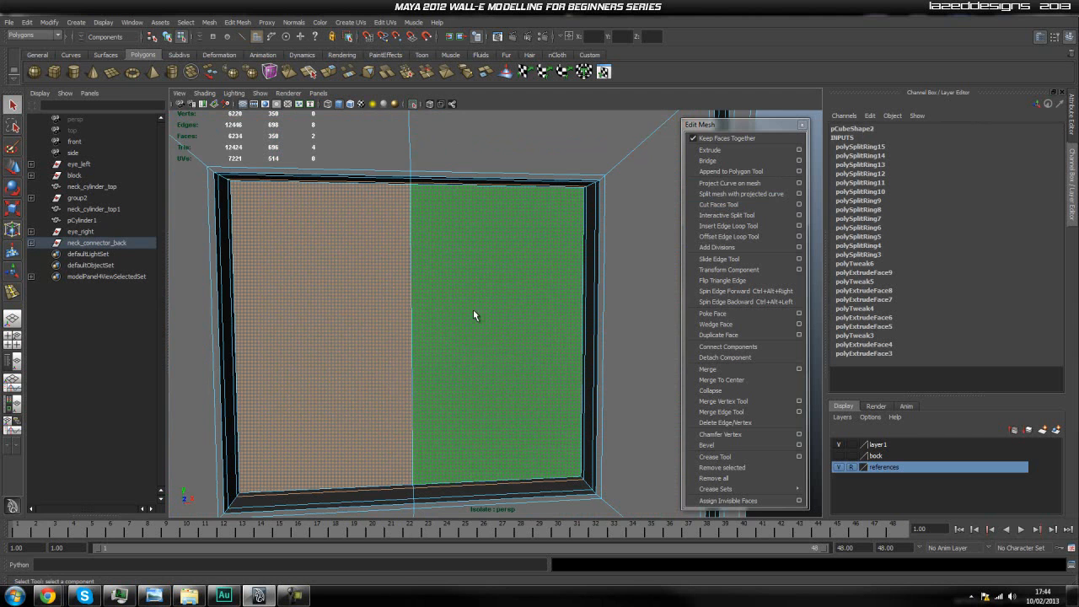
# Extrude the inner recess's two floor faces together and scale the new faces slightly inward
pyautogui.moveTo(600, 244); pyautogui.dragTo(627, 236, button='right')
pyautogui.moveTo(512, 281); pyautogui.dragTo(510, 266, button='right')
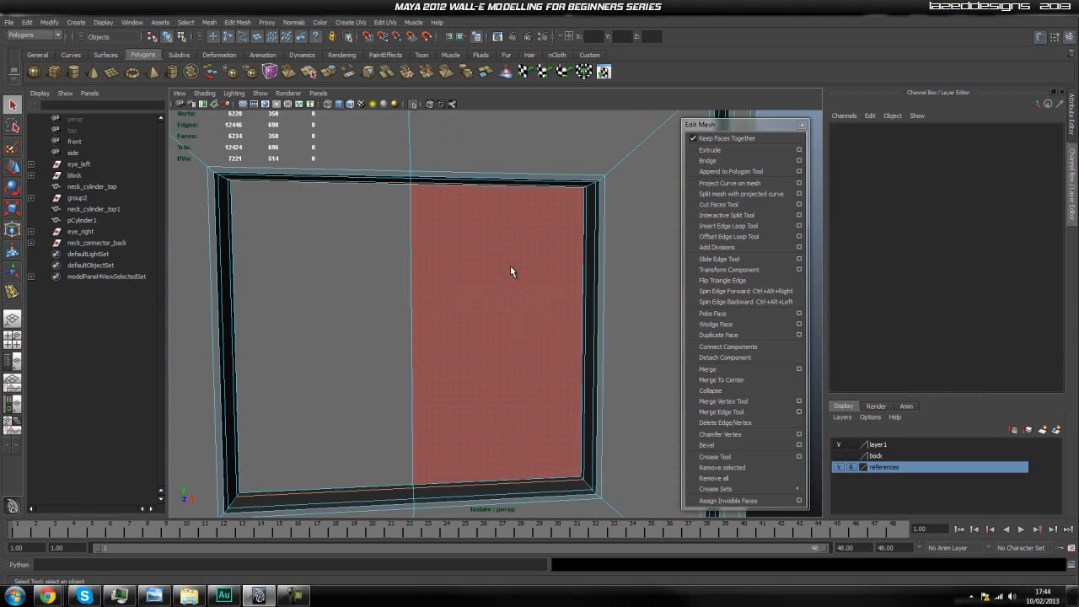
pyautogui.click(509, 266)
pyautogui.keyDown('shift'); pyautogui.click(345, 284); pyautogui.keyUp('shift')
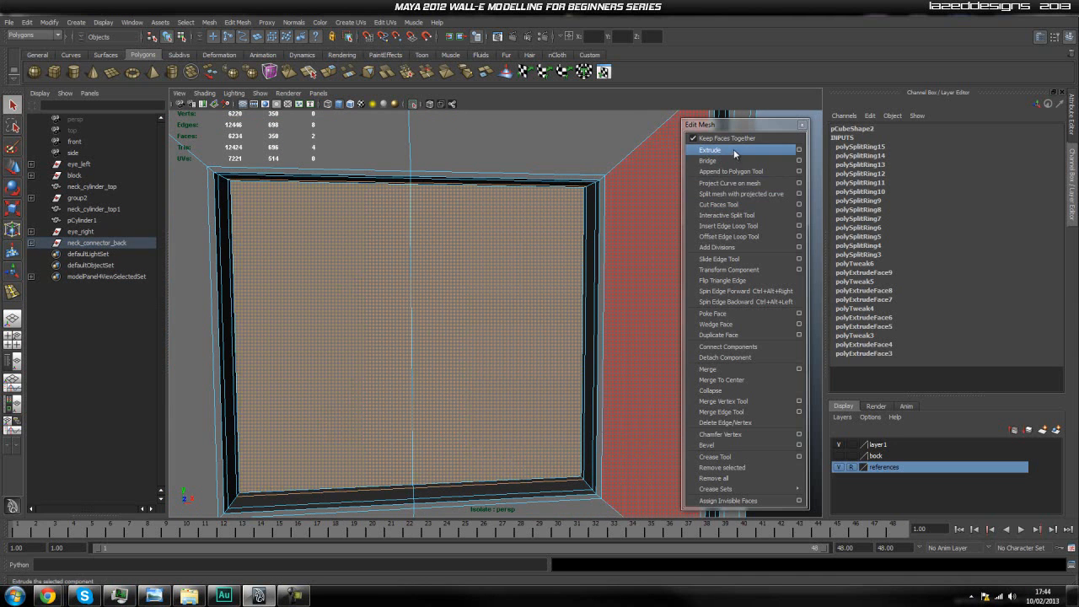
pyautogui.click(732, 150)
pyautogui.moveTo(413, 337); pyautogui.dragTo(405, 343)
pyautogui.press('q')
pyautogui.moveTo(433, 322); pyautogui.dragTo(485, 309, button='right')
pyautogui.scroll(-5, 490, 306)
pyautogui.keyDown('alt'); pyautogui.moveTo(491, 313); pyautogui.dragTo(470, 348); pyautogui.keyUp('alt')
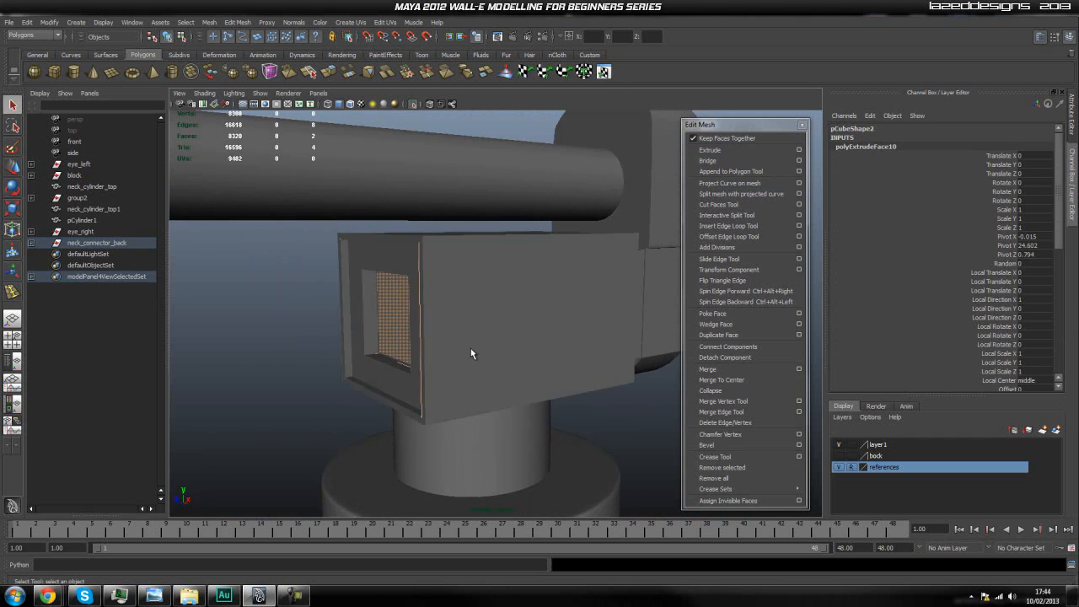
# Preview pCube2 smoothed to check the recess and box corners, and return it to the unsmoothed display
pyautogui.click(469, 348)
pyautogui.press('3')
pyautogui.keyDown('alt'); pyautogui.moveTo(628, 404); pyautogui.dragTo(583, 398, button='middle'); pyautogui.keyUp('alt')
pyautogui.click(588, 401)
pyautogui.click(438, 326)
pyautogui.press('1')
# Insert two supporting edge loops along the box's upper side edge, one just below it and one just above
pyautogui.keyDown('alt'); pyautogui.moveTo(344, 318); pyautogui.dragTo(442, 346); pyautogui.keyUp('alt')
pyautogui.scroll(6, 445, 387)
pyautogui.scroll(5, 439, 400)
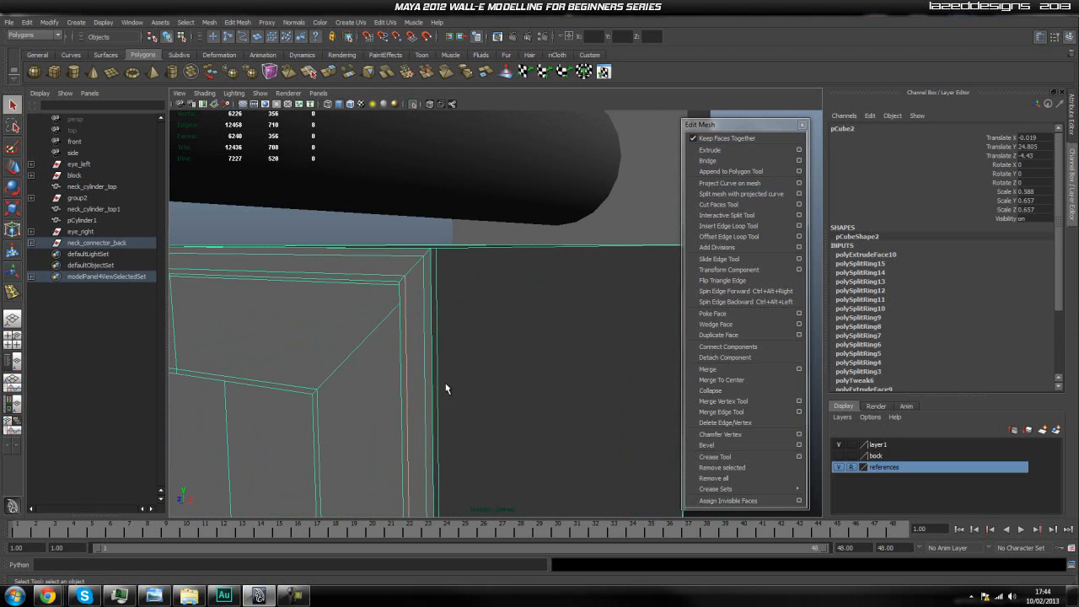
pyautogui.keyDown('alt'); pyautogui.moveTo(443, 271); pyautogui.dragTo(448, 325); pyautogui.keyUp('alt')
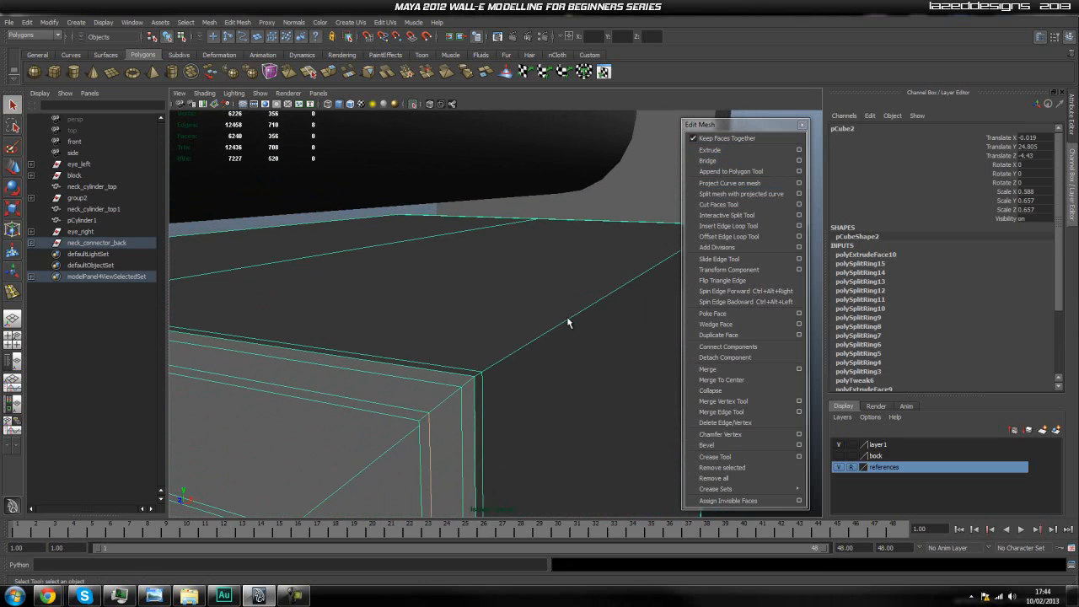
pyautogui.click(732, 227)
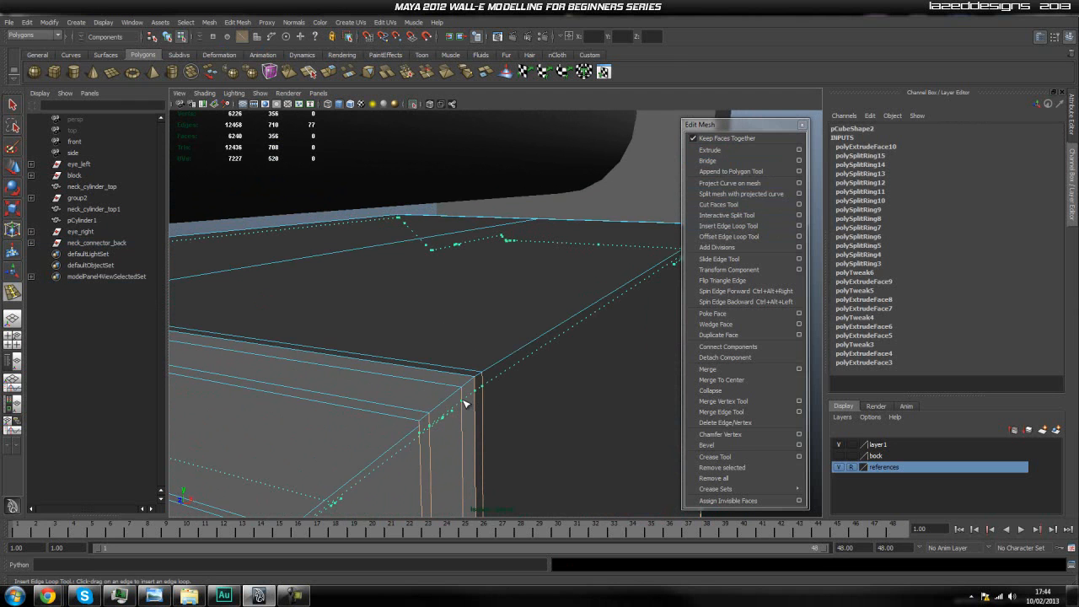
pyautogui.click(464, 401)
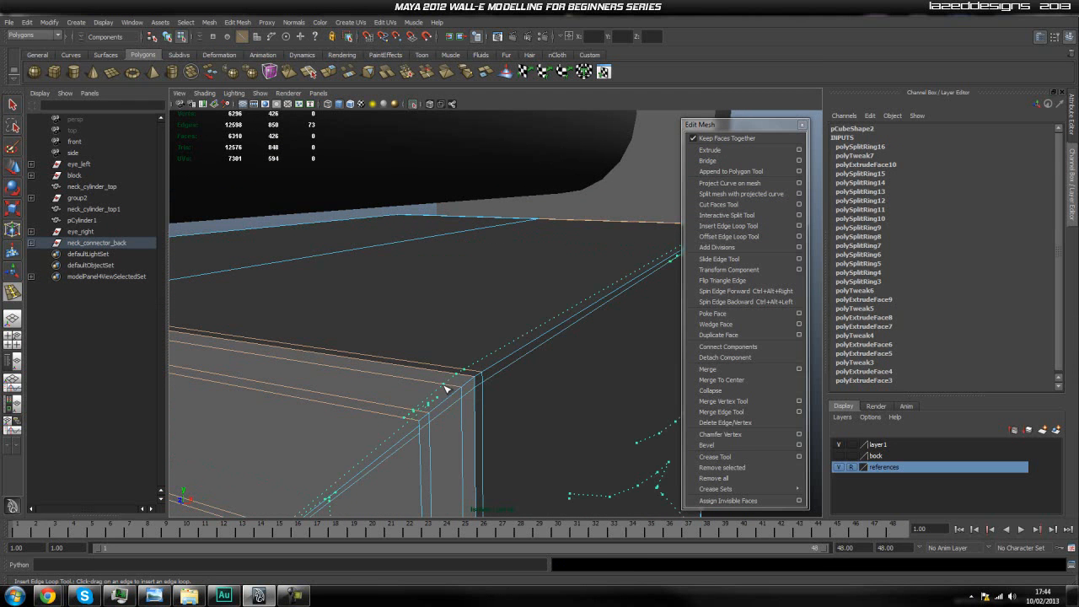
pyautogui.click(447, 399)
# Insert supporting edge loops on both sides of the box's lower edge, close to the front corner
pyautogui.keyDown('alt'); pyautogui.moveTo(465, 441); pyautogui.dragTo(442, 339); pyautogui.keyUp('alt')
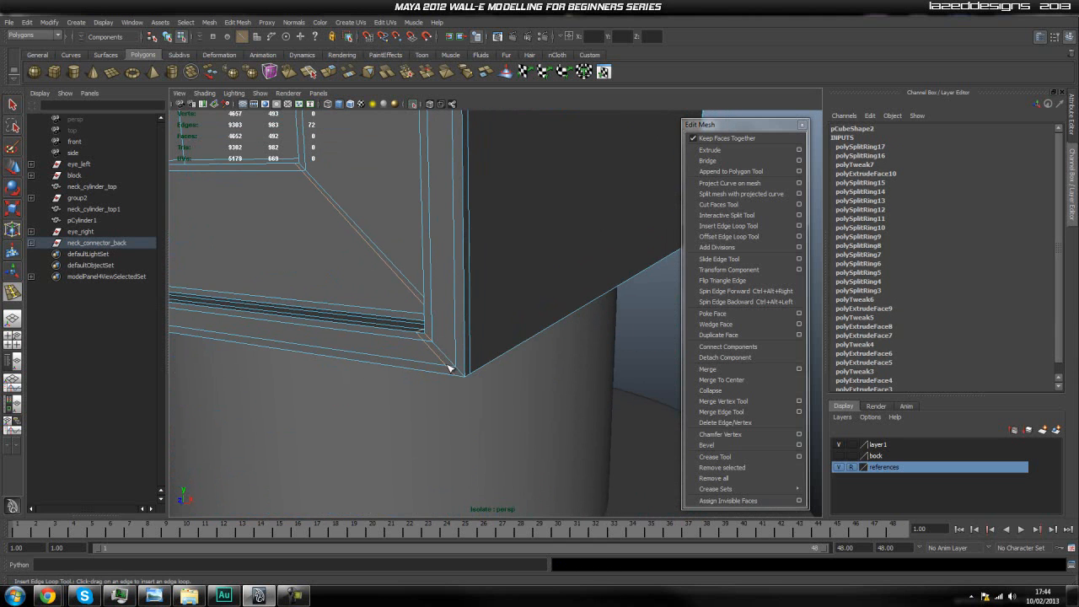
pyautogui.click(458, 361)
pyautogui.keyDown('alt'); pyautogui.moveTo(344, 361); pyautogui.dragTo(476, 370); pyautogui.keyUp('alt')
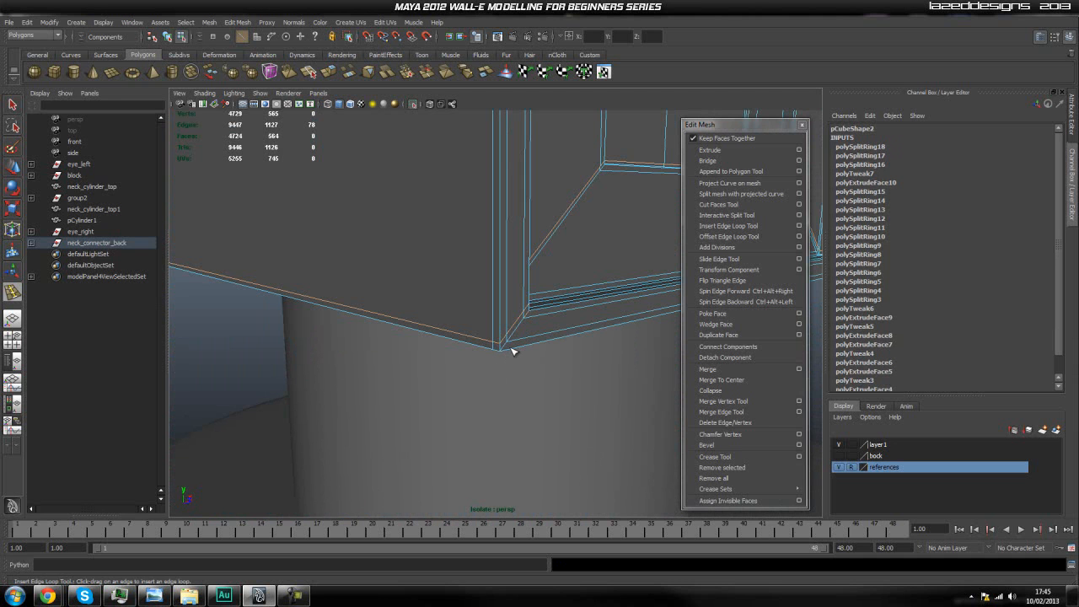
pyautogui.click(512, 350)
pyautogui.keyDown('alt'); pyautogui.moveTo(512, 350); pyautogui.dragTo(501, 458); pyautogui.keyUp('alt')
pyautogui.keyDown('alt'); pyautogui.moveTo(470, 342); pyautogui.dragTo(462, 354); pyautogui.keyUp('alt')
pyautogui.press('q')
# Preview pCube2 smoothed and inspect its side, underside and joint with the rounded end
pyautogui.moveTo(460, 349); pyautogui.dragTo(490, 334, button='right')
pyautogui.click(491, 335)
pyautogui.press('3')
pyautogui.keyDown('alt'); pyautogui.moveTo(490, 335); pyautogui.dragTo(371, 347); pyautogui.keyUp('alt')
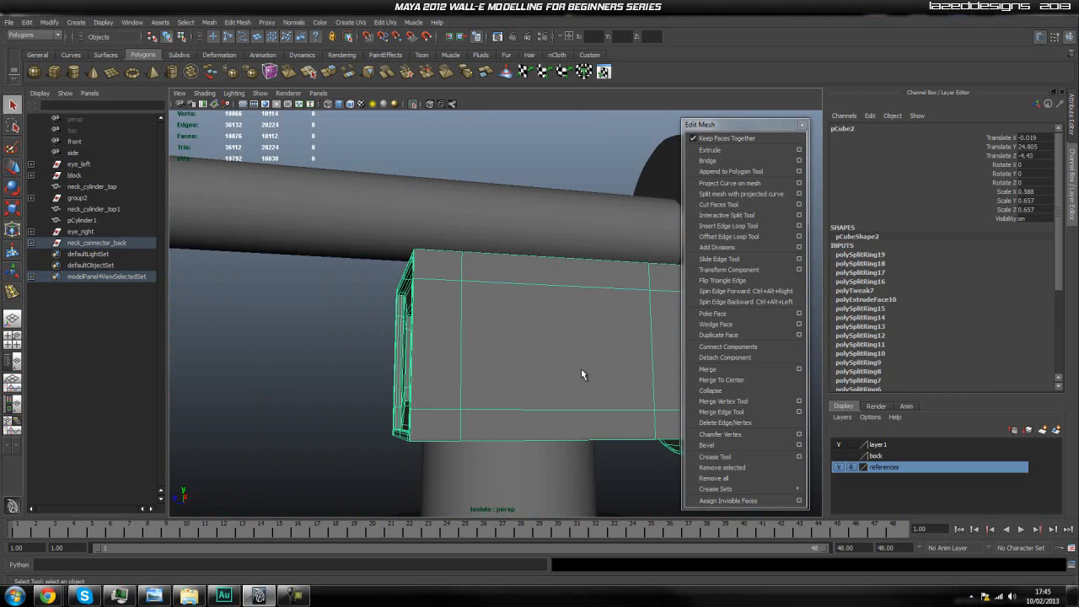
pyautogui.keyDown('alt'); pyautogui.moveTo(553, 376); pyautogui.dragTo(489, 323); pyautogui.keyUp('alt')
pyautogui.click(571, 426)
pyautogui.keyDown('alt'); pyautogui.moveTo(570, 428); pyautogui.dragTo(522, 399); pyautogui.keyUp('alt')
pyautogui.scroll(6, 520, 385)
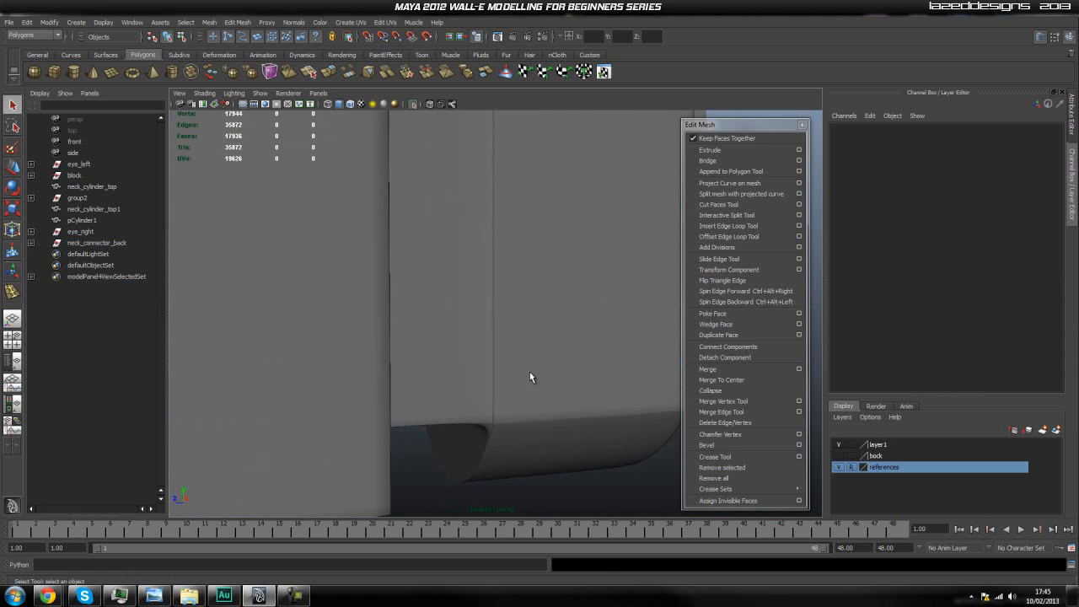
# Return pCube2 to the unsmoothed display and isolate it alone in the viewport
pyautogui.click(521, 374)
pyautogui.press('1')
pyautogui.keyDown('alt'); pyautogui.moveTo(508, 290); pyautogui.dragTo(506, 506, button='middle'); pyautogui.keyUp('alt')
pyautogui.keyDown('alt'); pyautogui.moveTo(425, 364); pyautogui.dragTo(393, 368); pyautogui.keyUp('alt')
pyautogui.scroll(4, 446, 379)
pyautogui.keyDown('alt'); pyautogui.moveTo(460, 383); pyautogui.dragTo(467, 328, button='middle'); pyautogui.keyUp('alt')
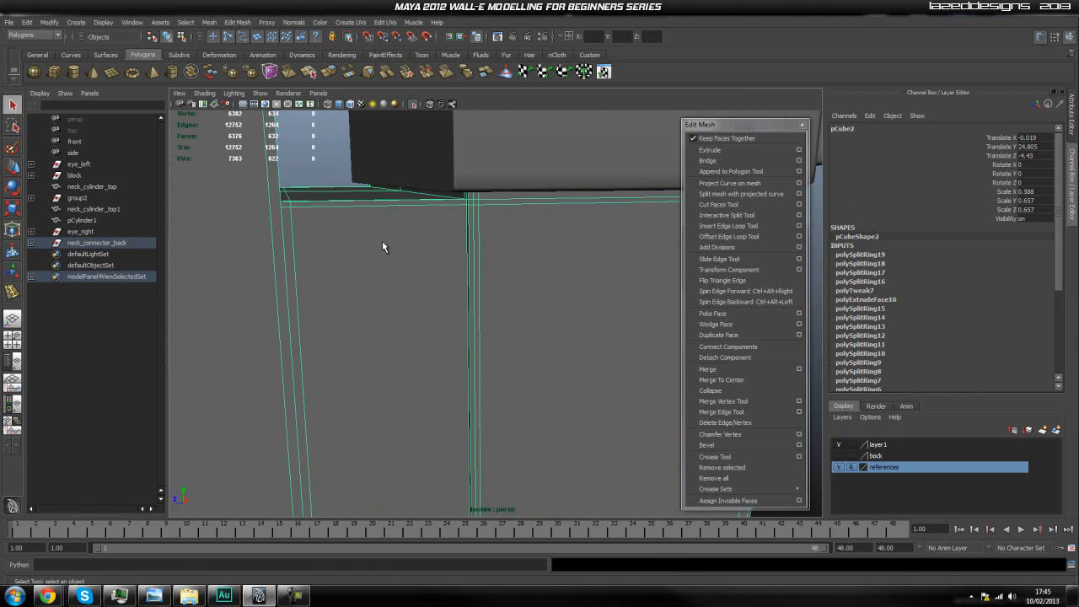
pyautogui.scroll(4, 400, 253)
pyautogui.keyDown('alt'); pyautogui.moveTo(401, 255); pyautogui.dragTo(426, 316, button='middle'); pyautogui.keyUp('alt')
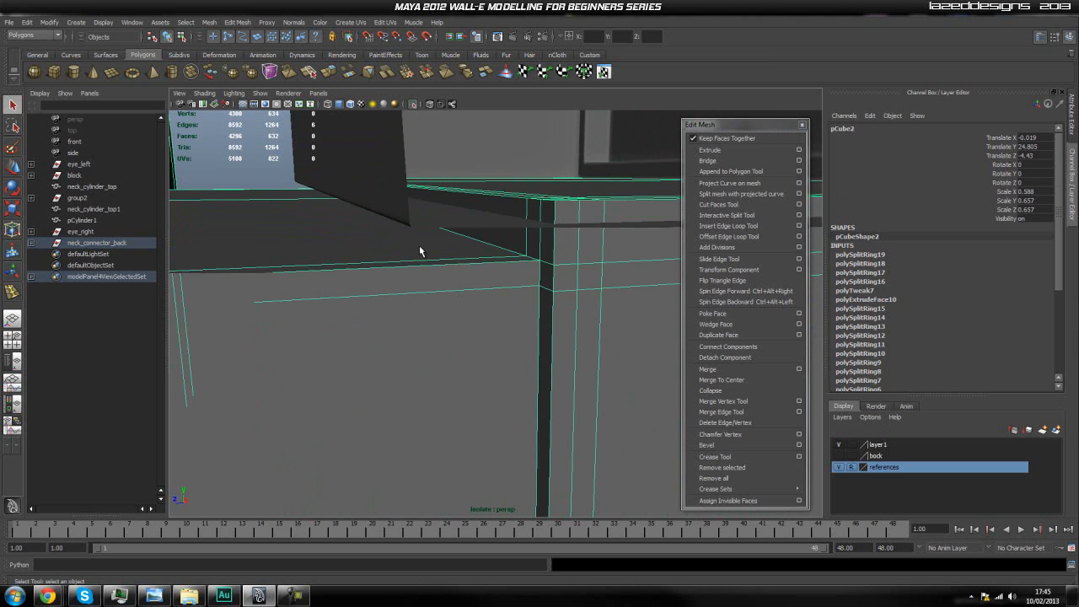
pyautogui.click(415, 103)
pyautogui.keyDown('alt'); pyautogui.moveTo(461, 273); pyautogui.dragTo(495, 303); pyautogui.keyUp('alt')
pyautogui.press('f')
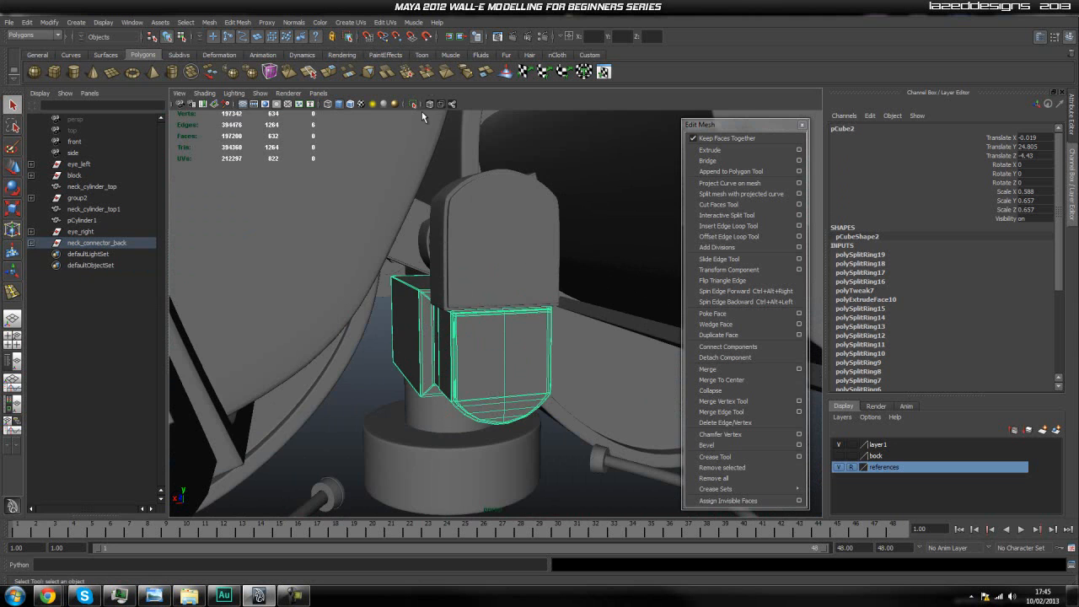
pyautogui.click(413, 104)
pyautogui.keyDown('alt'); pyautogui.moveTo(510, 262); pyautogui.dragTo(590, 257, button='right'); pyautogui.keyUp('alt')
pyautogui.click(590, 257)
# Insert a supporting edge loop around pCube2's narrower section, tight against the raised rim of the rounded end
pyautogui.keyDown('alt'); pyautogui.moveTo(519, 286); pyautogui.dragTo(533, 351); pyautogui.keyUp('alt')
pyautogui.click(532, 358)
pyautogui.keyDown('alt'); pyautogui.moveTo(465, 373); pyautogui.dragTo(458, 341); pyautogui.keyUp('alt')
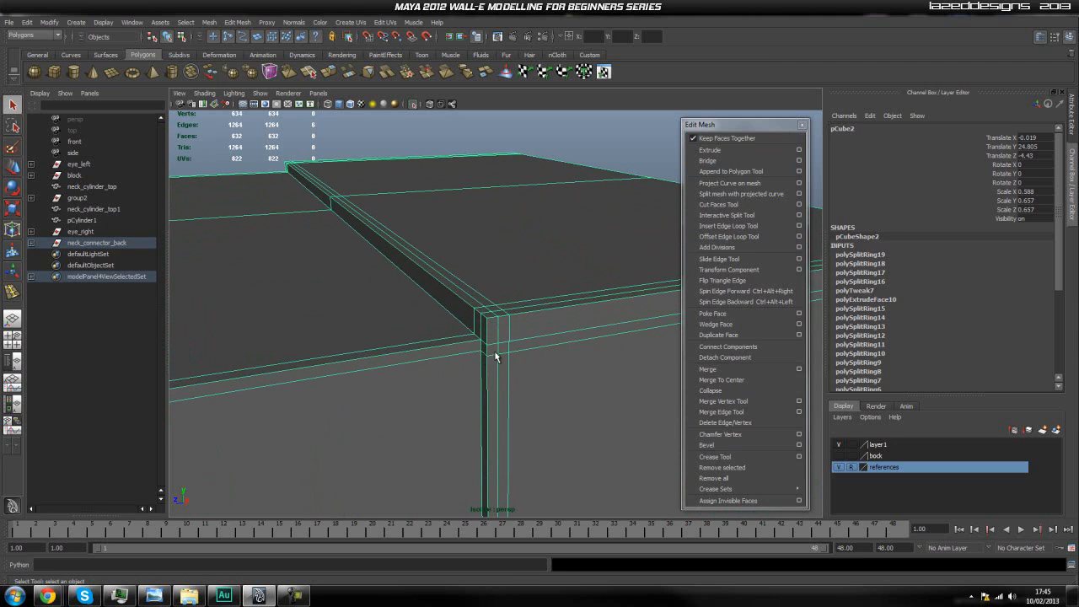
pyautogui.click(723, 227)
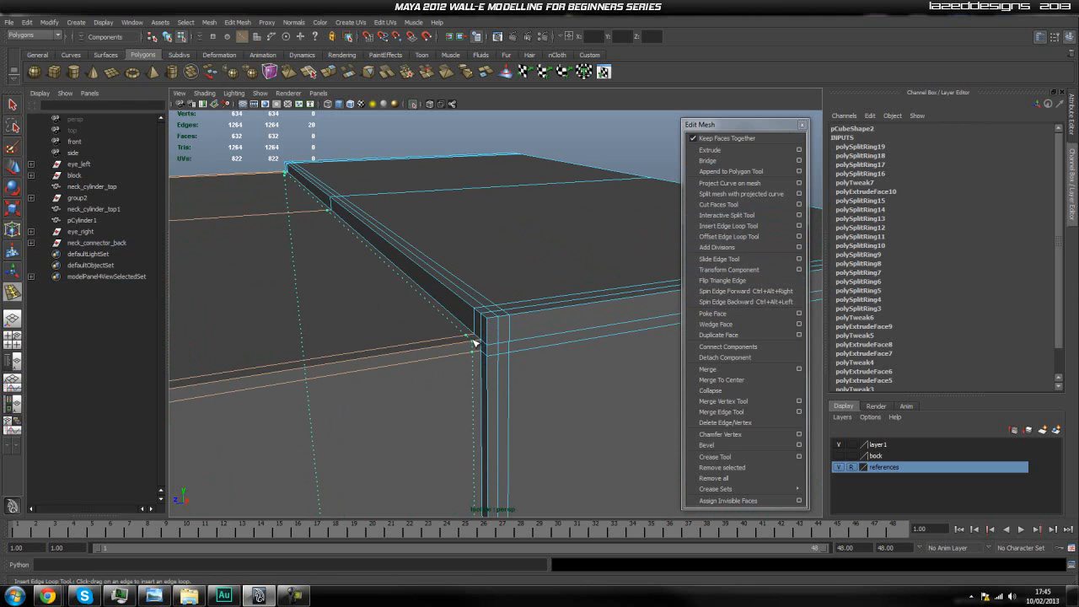
pyautogui.click(474, 342)
pyautogui.keyDown('alt'); pyautogui.moveTo(462, 367); pyautogui.dragTo(445, 350); pyautogui.keyUp('alt')
pyautogui.keyDown('alt'); pyautogui.moveTo(402, 366); pyautogui.dragTo(470, 330, button='middle'); pyautogui.keyUp('alt')
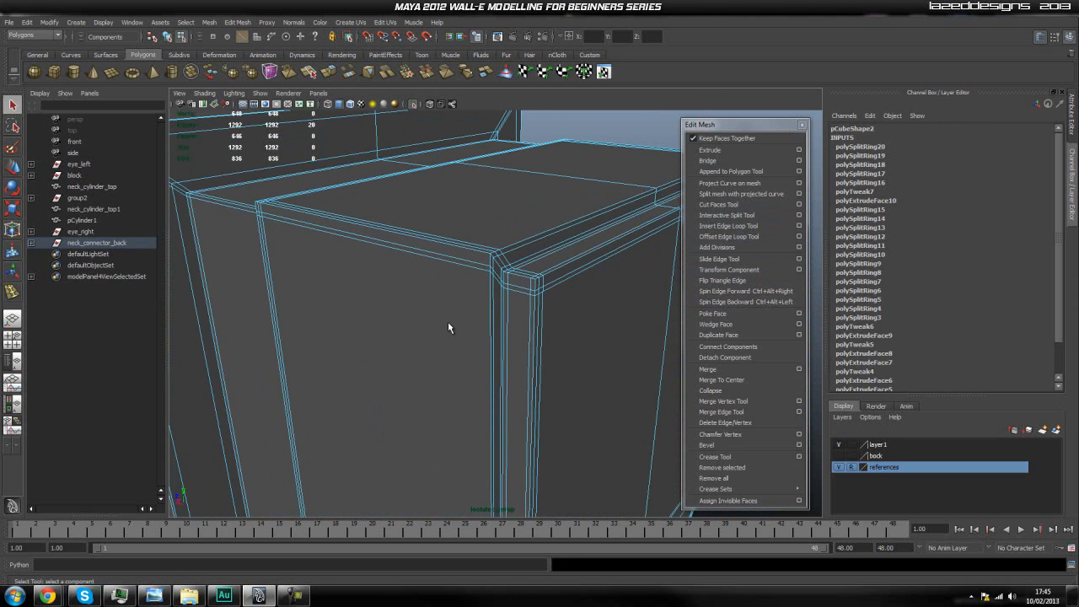
# Display pCube2 smoothed and turn off isolation to show the whole head
pyautogui.moveTo(482, 311); pyautogui.dragTo(487, 309, button='right')
pyautogui.click(406, 325)
pyautogui.scroll(-8, 406, 324)
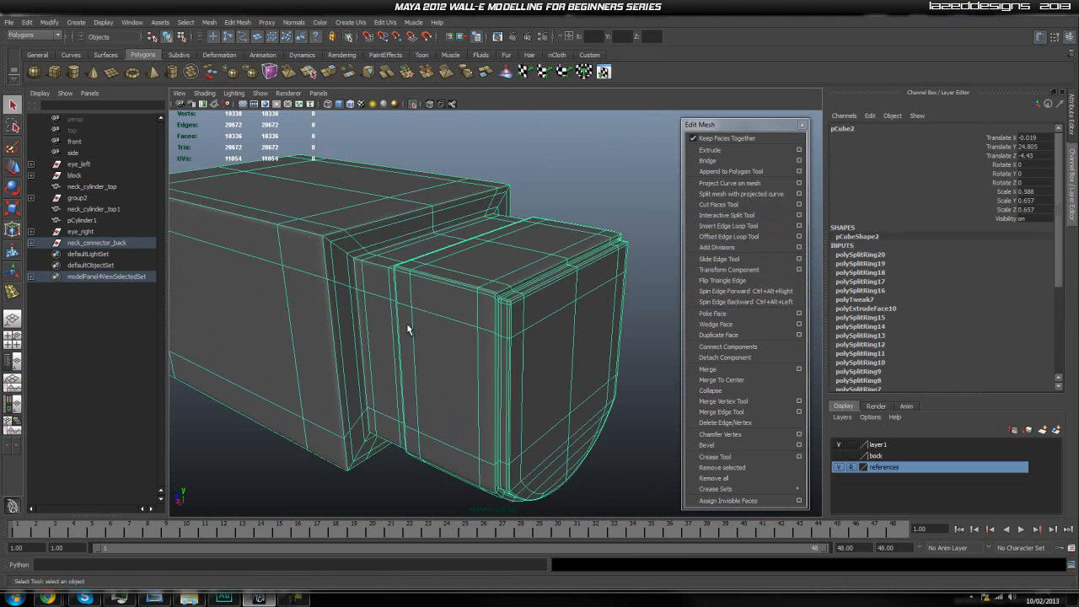
pyautogui.click(610, 222)
pyautogui.keyDown('alt'); pyautogui.moveTo(559, 327); pyautogui.dragTo(410, 354); pyautogui.keyUp('alt')
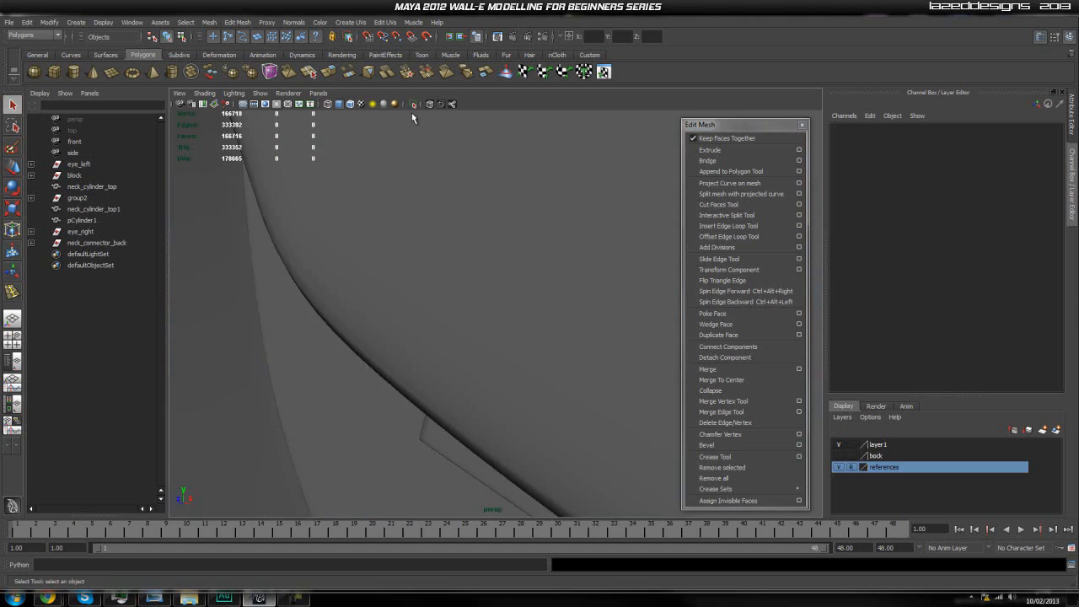
pyautogui.keyDown('alt'); pyautogui.moveTo(412, 112); pyautogui.dragTo(493, 370); pyautogui.keyUp('alt')
# In the front view, shift neck_cylinder_top1 along X to about -0.017 to centre it under the block
pyautogui.click(500, 342)
pyautogui.click(499, 353)
pyautogui.press('space')
pyautogui.scroll(3, 496, 396)
pyautogui.keyDown('alt'); pyautogui.moveTo(463, 388); pyautogui.dragTo(428, 193, button='middle'); pyautogui.keyUp('alt')
pyautogui.scroll(3, 429, 202)
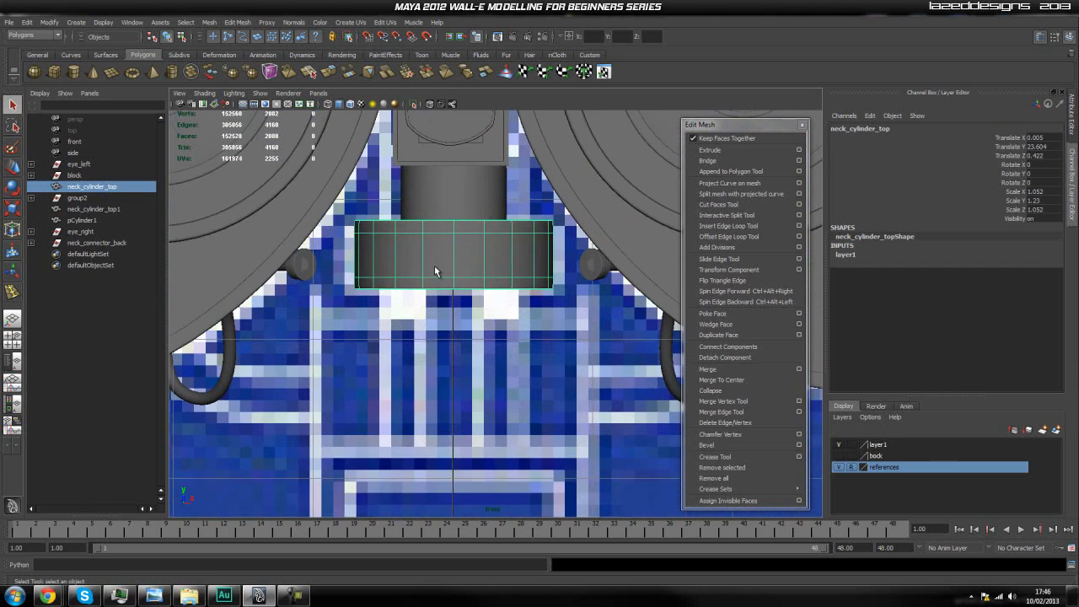
pyautogui.keyDown('alt'); pyautogui.moveTo(437, 260); pyautogui.dragTo(452, 352, button='middle'); pyautogui.keyUp('alt')
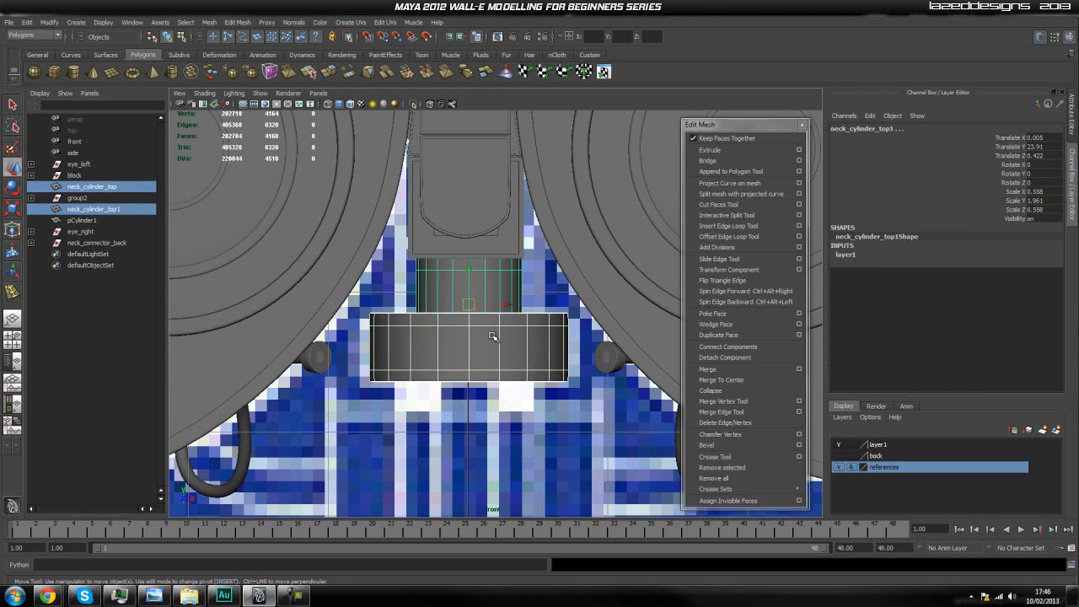
pyautogui.scroll(-5, 488, 347)
pyautogui.scroll(1, 493, 344)
pyautogui.scroll(10, 490, 353)
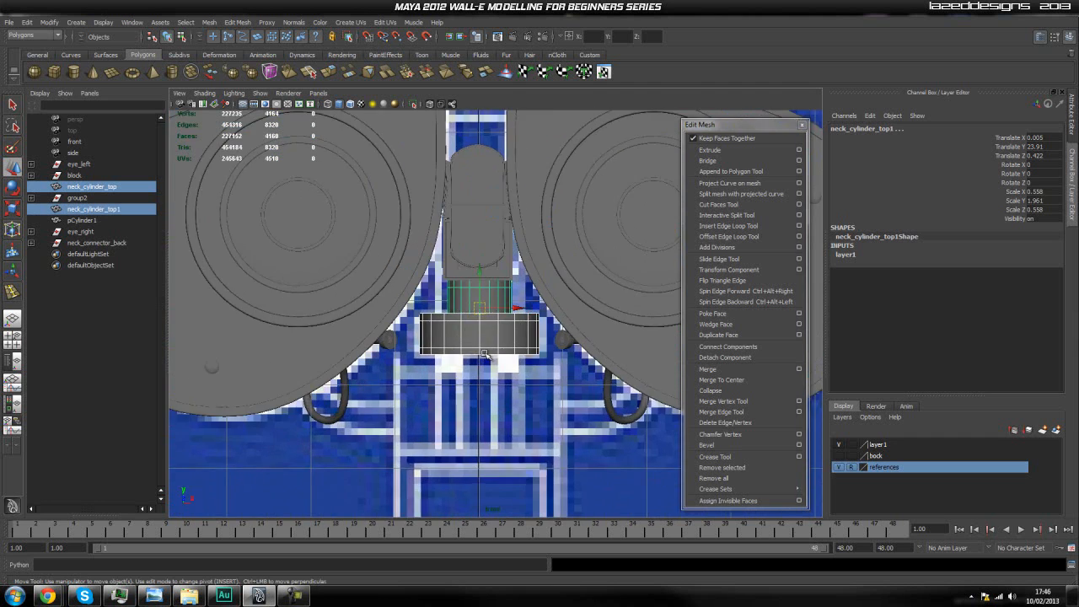
pyautogui.keyDown('alt'); pyautogui.moveTo(456, 263); pyautogui.dragTo(469, 284, button='middle'); pyautogui.keyUp('alt')
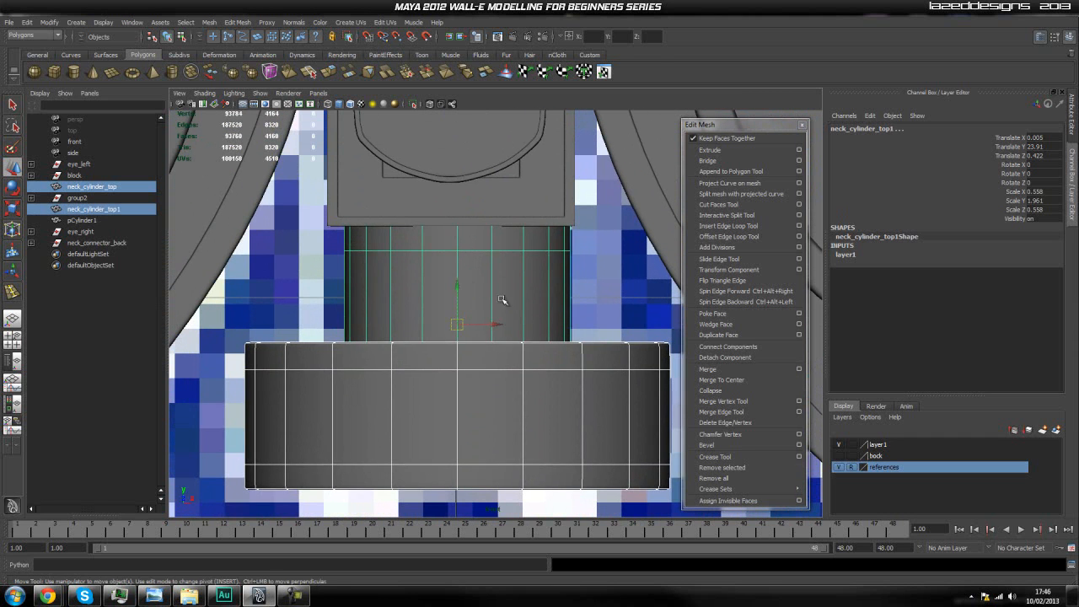
pyautogui.click(570, 273)
pyautogui.click(493, 318)
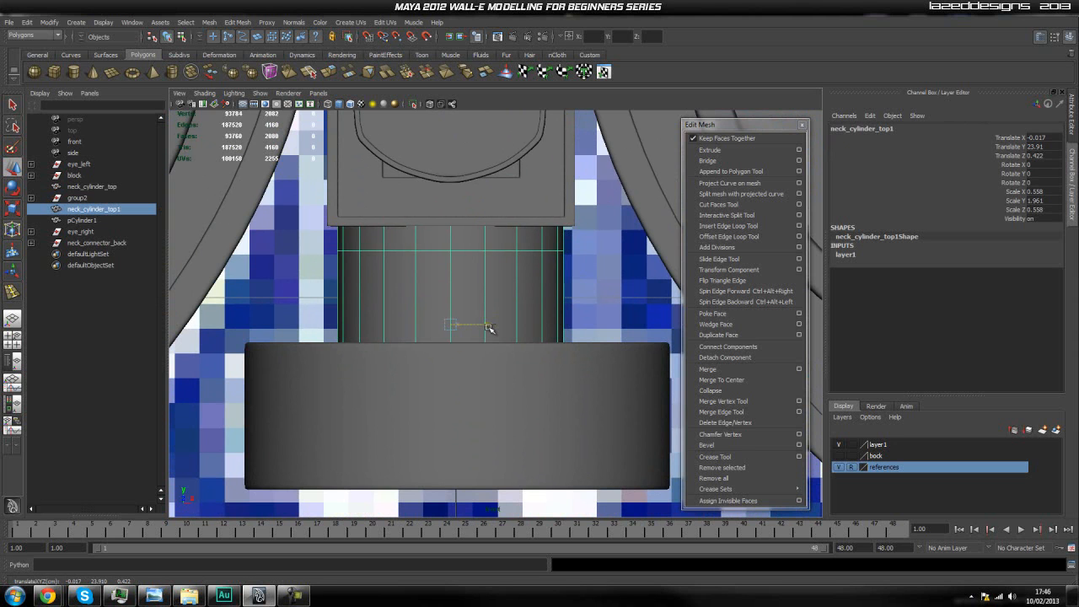
# Shift neck_cylinder_top along X to about -0.019 and return to the perspective view
pyautogui.click(484, 380)
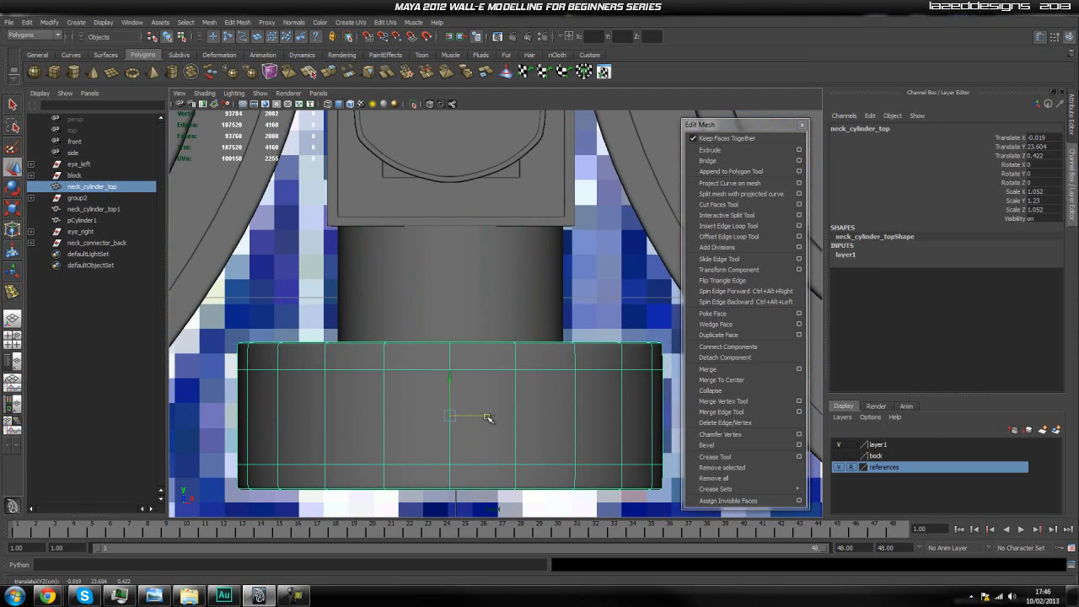
pyautogui.click(604, 252)
pyautogui.press('space')
pyautogui.moveTo(506, 309); pyautogui.dragTo(346, 319)
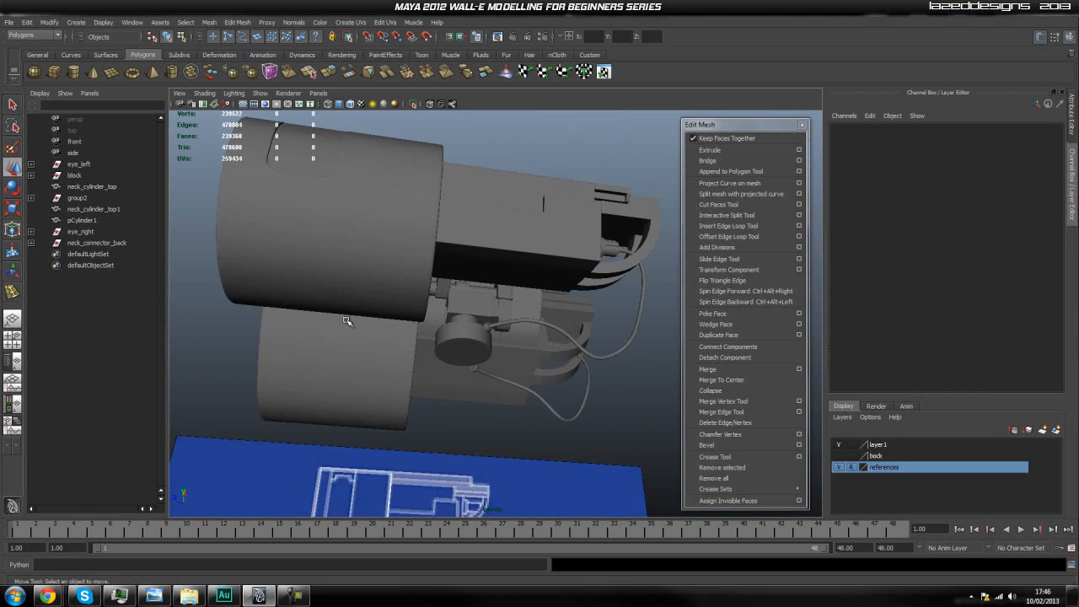
# Turn on the smooth display for the remaining unsmoothed part of the neck assembly
pyautogui.keyDown('alt'); pyautogui.moveTo(553, 283); pyautogui.dragTo(494, 336); pyautogui.keyUp('alt')
pyautogui.keyDown('alt'); pyautogui.moveTo(494, 335); pyautogui.dragTo(553, 354, button='right'); pyautogui.keyUp('alt')
pyautogui.keyDown('alt'); pyautogui.moveTo(425, 289); pyautogui.dragTo(412, 270); pyautogui.keyUp('alt')
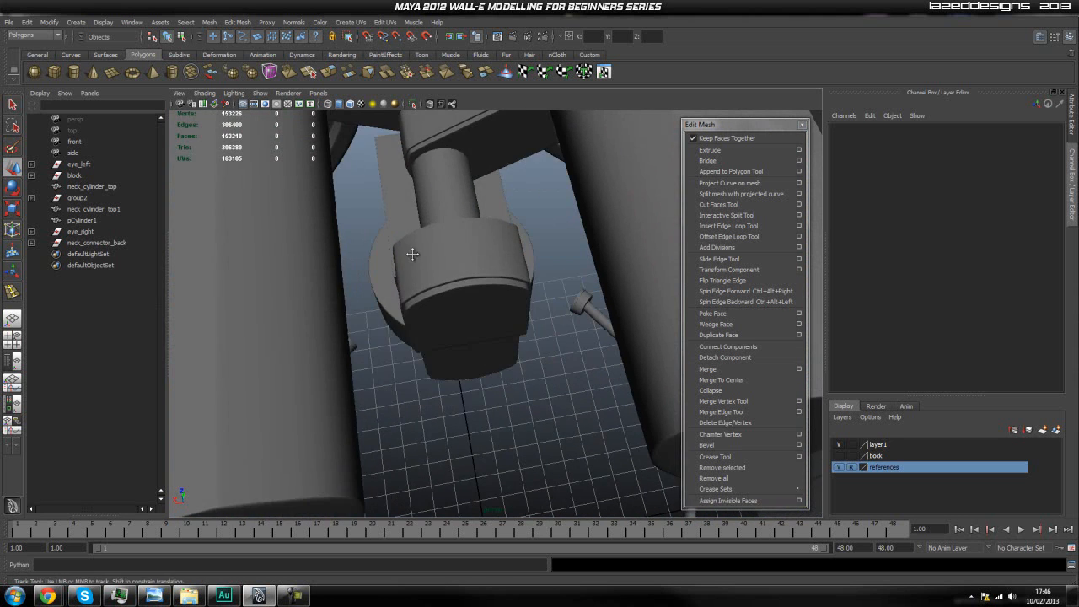
pyautogui.click(430, 219)
pyautogui.keyDown('alt'); pyautogui.moveTo(477, 319); pyautogui.dragTo(501, 374); pyautogui.keyUp('alt')
pyautogui.click(500, 377)
pyautogui.press('3')
pyautogui.click(547, 266)
# Examine the whole head and the rear neck connector from several angles
pyautogui.keyDown('alt'); pyautogui.moveTo(494, 337); pyautogui.dragTo(518, 273); pyautogui.keyUp('alt')
pyautogui.keyDown('alt'); pyautogui.moveTo(523, 329); pyautogui.dragTo(524, 264); pyautogui.keyUp('alt')
pyautogui.keyDown('alt'); pyautogui.moveTo(509, 311); pyautogui.dragTo(467, 311); pyautogui.keyUp('alt')
pyautogui.scroll(-5, 468, 312)
pyautogui.keyDown('alt'); pyautogui.moveTo(551, 328); pyautogui.dragTo(506, 323); pyautogui.keyUp('alt')
pyautogui.keyDown('alt'); pyautogui.moveTo(405, 323); pyautogui.dragTo(536, 333); pyautogui.keyUp('alt')
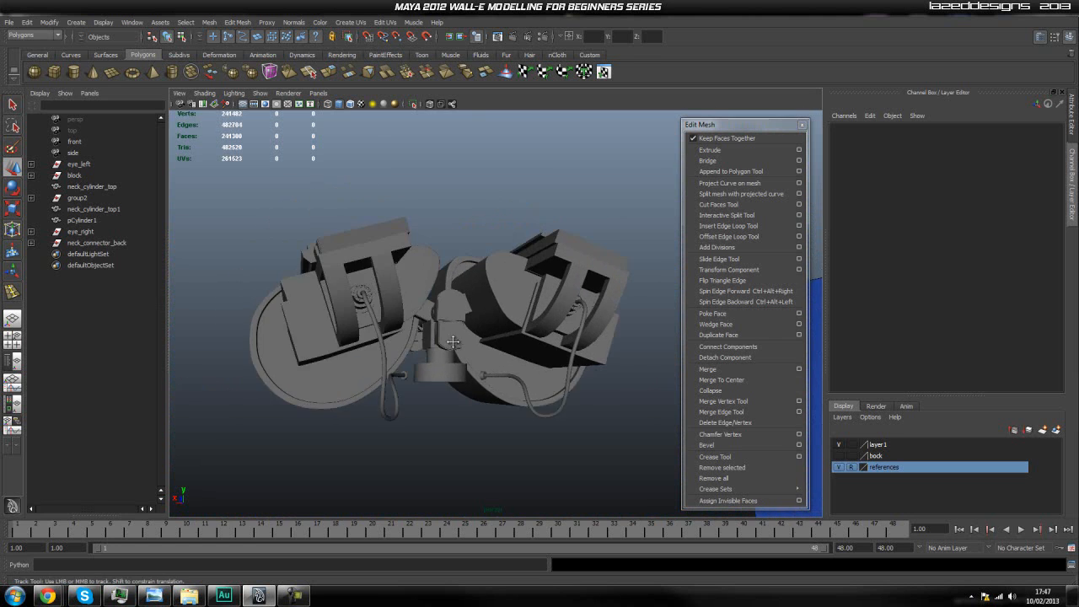
pyautogui.keyDown('alt'); pyautogui.moveTo(445, 345); pyautogui.dragTo(650, 332, button='right'); pyautogui.keyUp('alt')
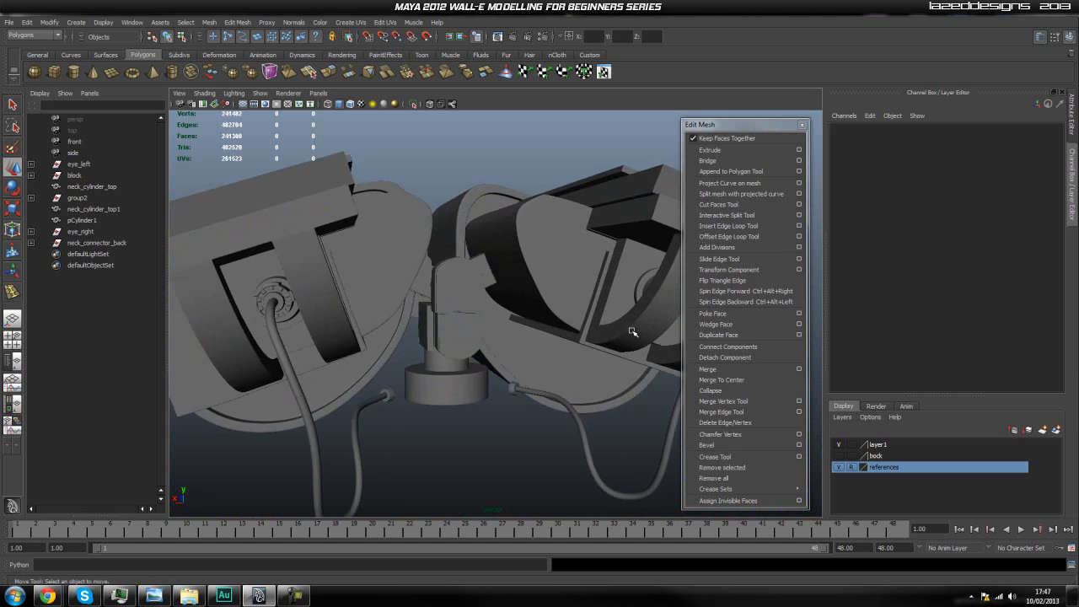
pyautogui.keyDown('alt'); pyautogui.moveTo(438, 314); pyautogui.dragTo(522, 306, button='right'); pyautogui.keyUp('alt')
pyautogui.keyDown('alt'); pyautogui.moveTo(463, 274); pyautogui.dragTo(416, 299); pyautogui.keyUp('alt')
pyautogui.keyDown('alt'); pyautogui.moveTo(402, 287); pyautogui.dragTo(418, 347, button='middle'); pyautogui.keyUp('alt')
pyautogui.keyDown('alt'); pyautogui.moveTo(422, 315); pyautogui.dragTo(434, 255); pyautogui.keyUp('alt')
# Move the rounded upper cap of the rear neck connector along Y to about 25.5
pyautogui.click(440, 287)
pyautogui.keyDown('alt'); pyautogui.moveTo(434, 255); pyautogui.dragTo(436, 348, button='middle'); pyautogui.keyUp('alt')
pyautogui.keyDown('alt'); pyautogui.moveTo(437, 348); pyautogui.dragTo(317, 277); pyautogui.keyUp('alt')
pyautogui.keyDown('alt'); pyautogui.moveTo(318, 277); pyautogui.dragTo(404, 325, button='right'); pyautogui.keyUp('alt')
pyautogui.keyDown('alt'); pyautogui.moveTo(295, 315); pyautogui.dragTo(388, 234); pyautogui.keyUp('alt')
pyautogui.keyDown('alt'); pyautogui.moveTo(387, 252); pyautogui.dragTo(420, 270, button='right'); pyautogui.keyUp('alt')
pyautogui.keyDown('alt'); pyautogui.moveTo(420, 404); pyautogui.dragTo(398, 266, button='middle'); pyautogui.keyUp('alt')
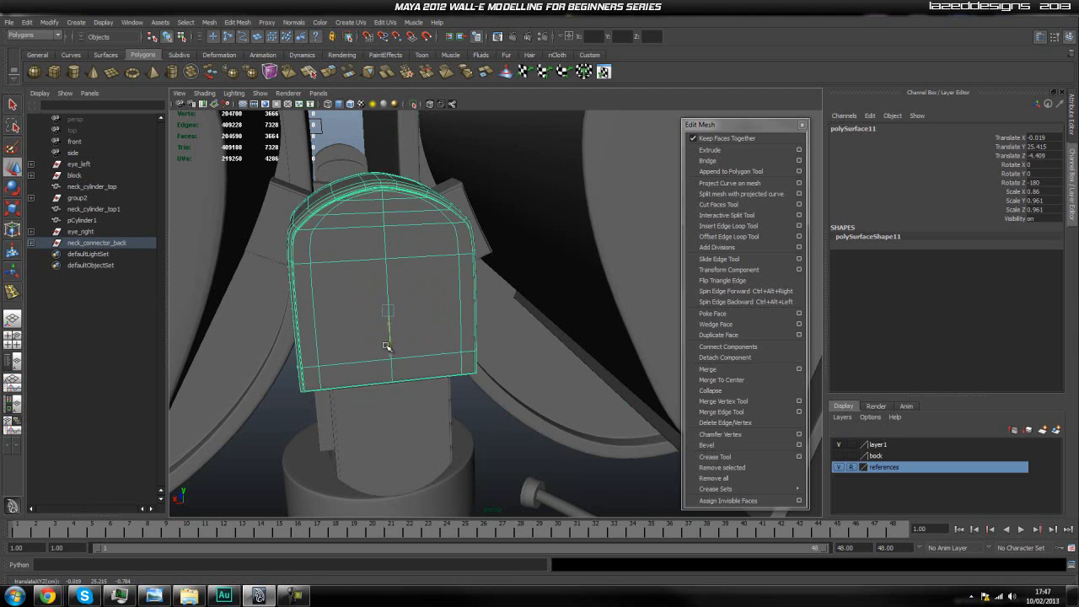
pyautogui.keyDown('alt'); pyautogui.moveTo(382, 344); pyautogui.dragTo(351, 242); pyautogui.keyUp('alt')
pyautogui.keyDown('alt'); pyautogui.moveTo(350, 242); pyautogui.dragTo(364, 208, button='middle'); pyautogui.keyUp('alt')
pyautogui.moveTo(349, 351)
pyautogui.keyDown('alt'); pyautogui.mouseDown()
pyautogui.moveTo(340, 344)
pyautogui.moveTo(354, 371)
pyautogui.mouseUp(); pyautogui.keyUp('alt')
pyautogui.keyDown('alt'); pyautogui.moveTo(333, 408); pyautogui.dragTo(379, 354, button='middle'); pyautogui.keyUp('alt')
pyautogui.keyDown('alt'); pyautogui.moveTo(380, 354); pyautogui.dragTo(458, 282, button='right'); pyautogui.keyUp('alt')
pyautogui.keyDown('alt'); pyautogui.moveTo(446, 223); pyautogui.dragTo(434, 308, button='middle'); pyautogui.keyUp('alt')
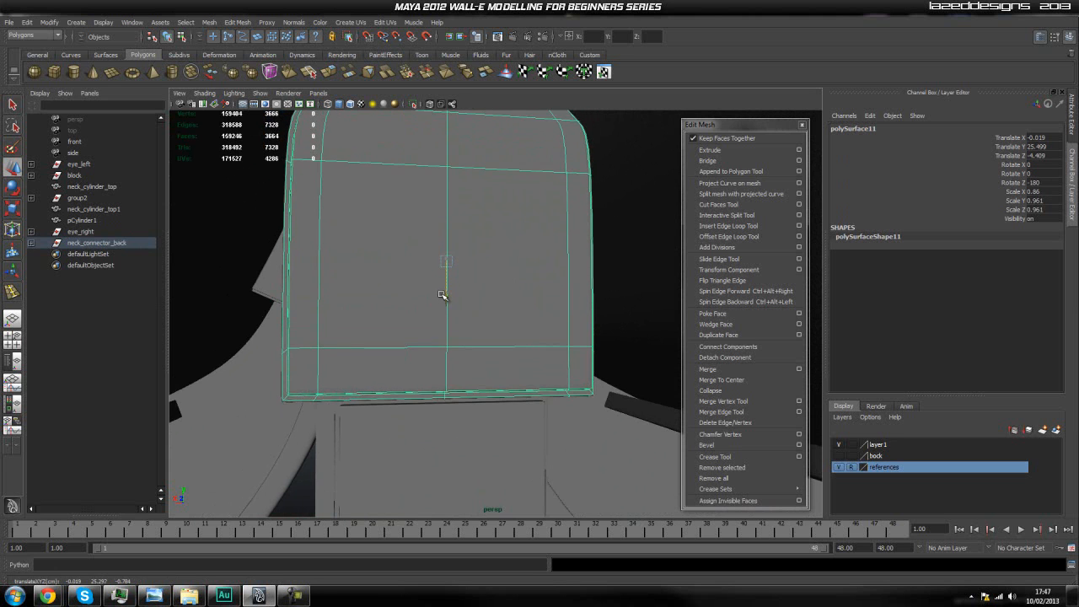
# Shift the rear connector's rounded upper cap along Z to about -4.34, then clear the selection
pyautogui.click(568, 458)
pyautogui.keyDown('alt'); pyautogui.moveTo(568, 458); pyautogui.dragTo(522, 457, button='right'); pyautogui.keyUp('alt')
pyautogui.keyDown('alt'); pyautogui.moveTo(482, 457); pyautogui.dragTo(563, 428); pyautogui.keyUp('alt')
pyautogui.keyDown('alt'); pyautogui.moveTo(342, 444); pyautogui.dragTo(482, 216, button='middle'); pyautogui.keyUp('alt')
pyautogui.keyDown('alt'); pyautogui.moveTo(391, 327); pyautogui.dragTo(458, 217, button='middle'); pyautogui.keyUp('alt')
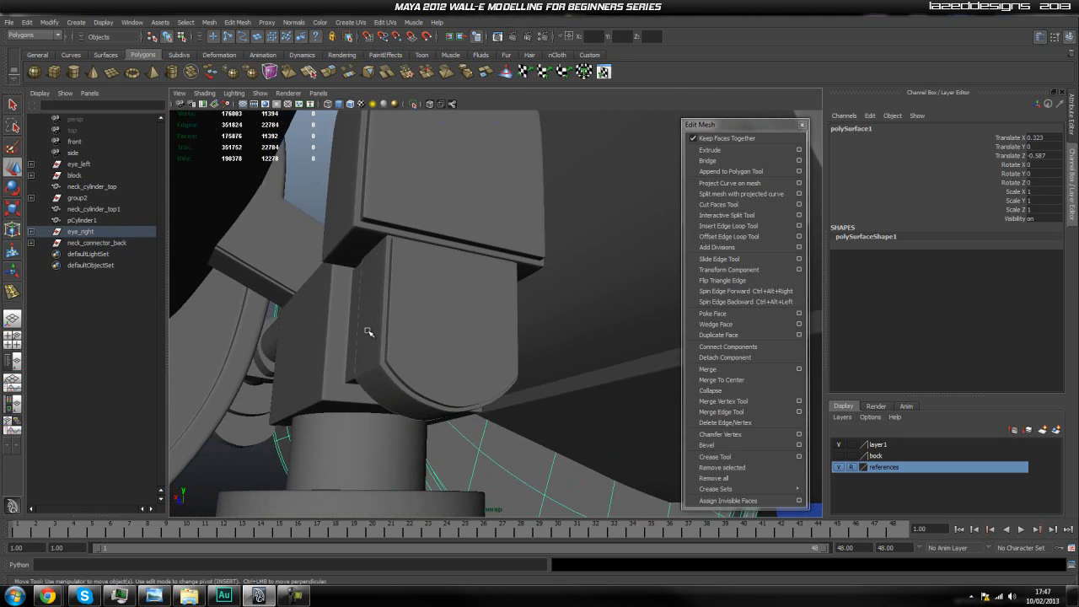
pyautogui.keyDown('alt'); pyautogui.moveTo(368, 334); pyautogui.dragTo(405, 322); pyautogui.keyUp('alt')
pyautogui.keyDown('alt'); pyautogui.moveTo(404, 323); pyautogui.dragTo(419, 319, button='middle'); pyautogui.keyUp('alt')
pyautogui.keyDown('alt'); pyautogui.moveTo(419, 318); pyautogui.dragTo(373, 261); pyautogui.keyUp('alt')
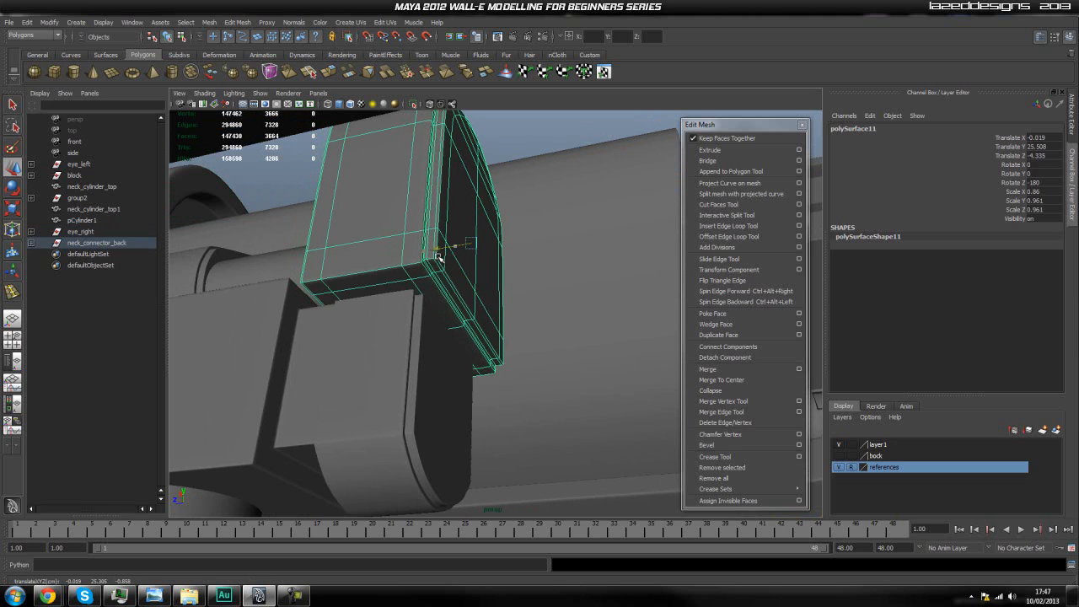
pyautogui.click(534, 129)
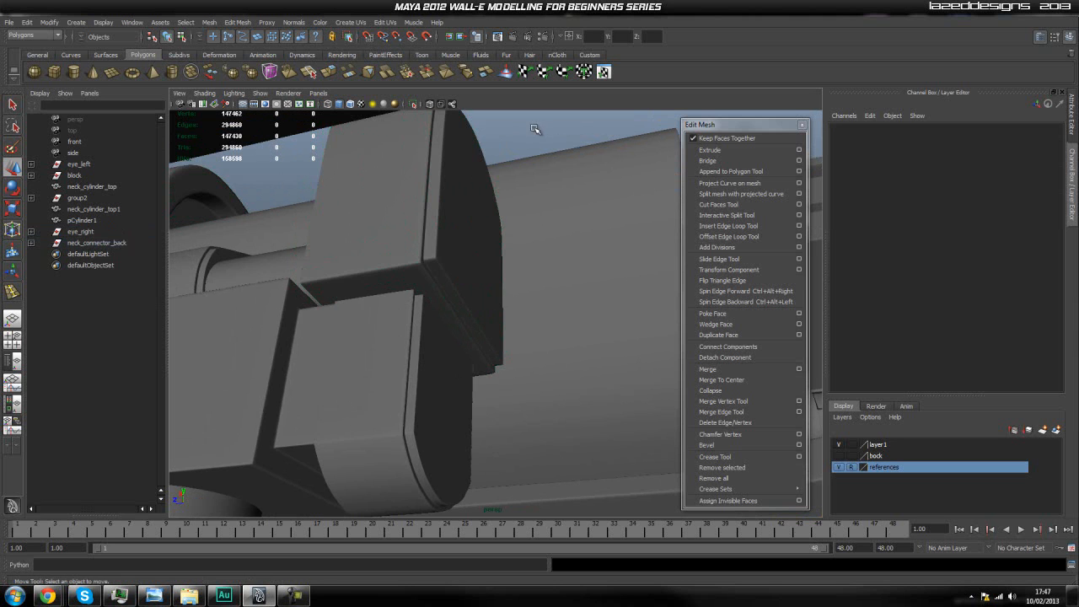
pyautogui.keyDown('alt'); pyautogui.moveTo(530, 180); pyautogui.dragTo(414, 385); pyautogui.keyUp('alt')
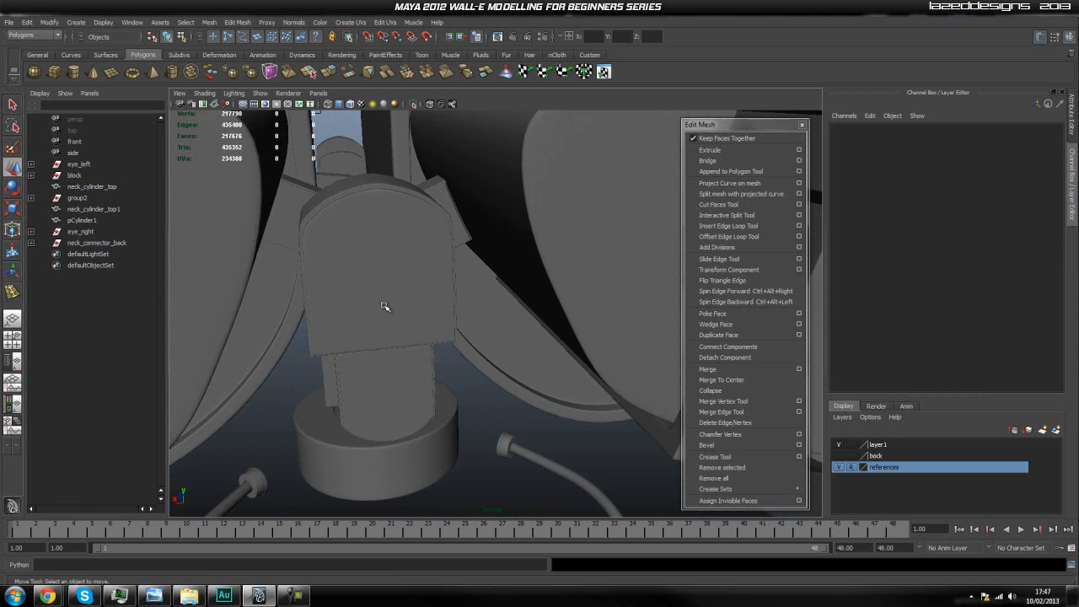
# Scale the rear connector's rounded upper cap down to about 0.838 in X and 0.936 in Y and Z
pyautogui.click(376, 318)
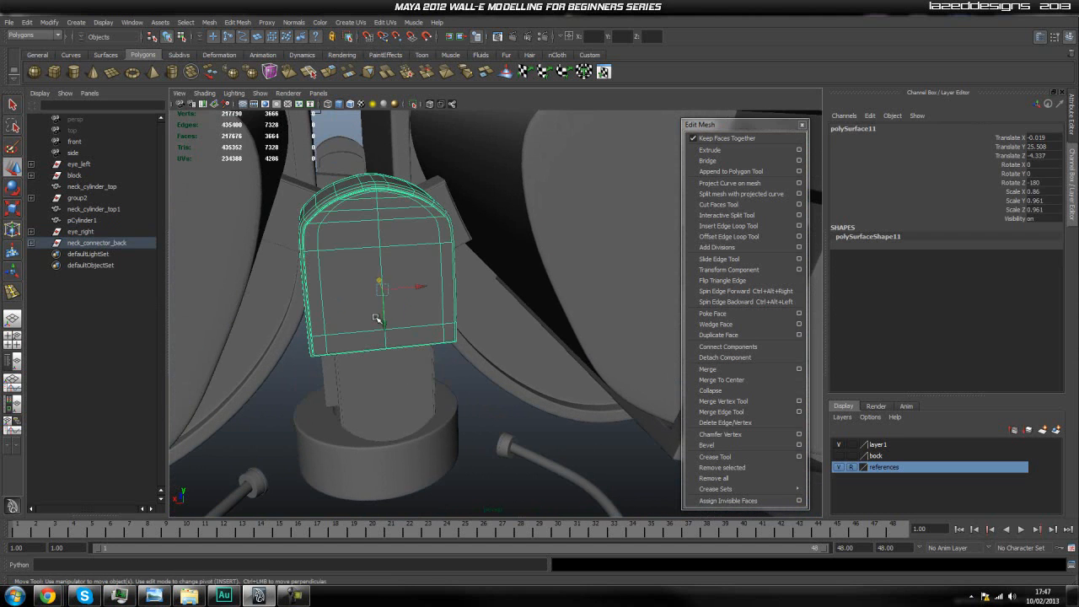
pyautogui.click(463, 390)
pyautogui.scroll(-5, 460, 393)
pyautogui.keyDown('alt'); pyautogui.moveTo(460, 392); pyautogui.dragTo(397, 356); pyautogui.keyUp('alt')
pyautogui.keyDown('alt'); pyautogui.moveTo(397, 356); pyautogui.dragTo(441, 442, button='right'); pyautogui.keyUp('alt')
pyautogui.keyDown('alt'); pyautogui.moveTo(441, 441); pyautogui.dragTo(396, 359); pyautogui.keyUp('alt')
pyautogui.keyDown('alt'); pyautogui.moveTo(397, 359); pyautogui.dragTo(565, 379, button='right'); pyautogui.keyUp('alt')
pyautogui.keyDown('alt'); pyautogui.moveTo(565, 379); pyautogui.dragTo(461, 340); pyautogui.keyUp('alt')
pyautogui.click(452, 281)
pyautogui.click(476, 304)
pyautogui.keyDown('alt'); pyautogui.moveTo(437, 221); pyautogui.dragTo(452, 291); pyautogui.keyUp('alt')
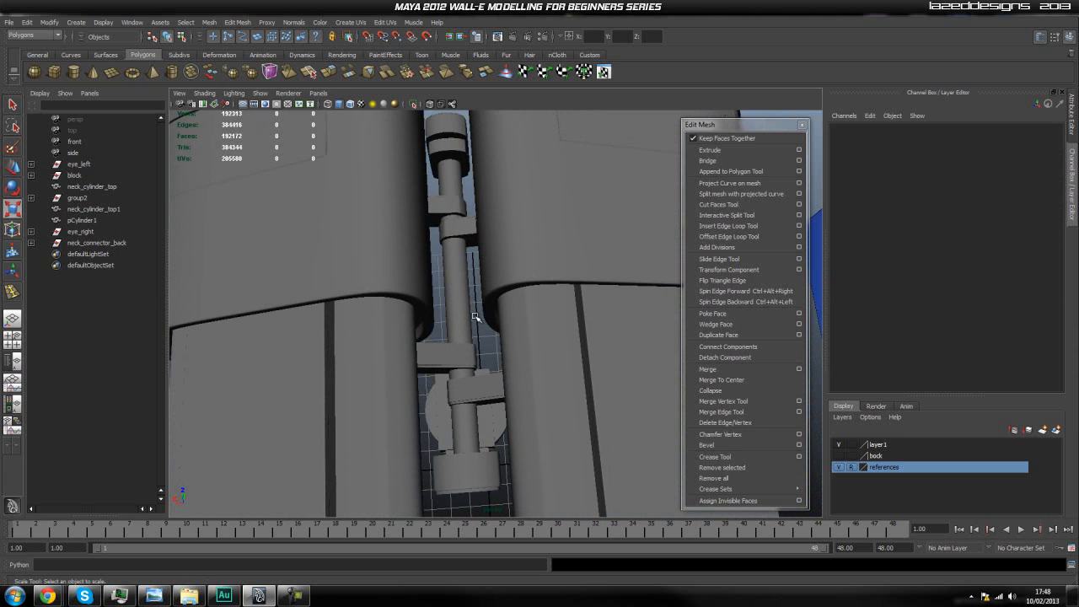
# Examine the neck cylinders and connector pieces between the two eyes, and compare the whole head with the reference planes
pyautogui.keyDown('alt'); pyautogui.moveTo(463, 322); pyautogui.dragTo(445, 267, button='middle'); pyautogui.keyUp('alt')
pyautogui.moveTo(397, 330)
pyautogui.keyDown('alt'); pyautogui.mouseDown()
pyautogui.moveTo(397, 315)
pyautogui.moveTo(409, 382)
pyautogui.moveTo(444, 374)
pyautogui.moveTo(425, 397)
pyautogui.moveTo(405, 334)
pyautogui.mouseUp(); pyautogui.keyUp('alt')
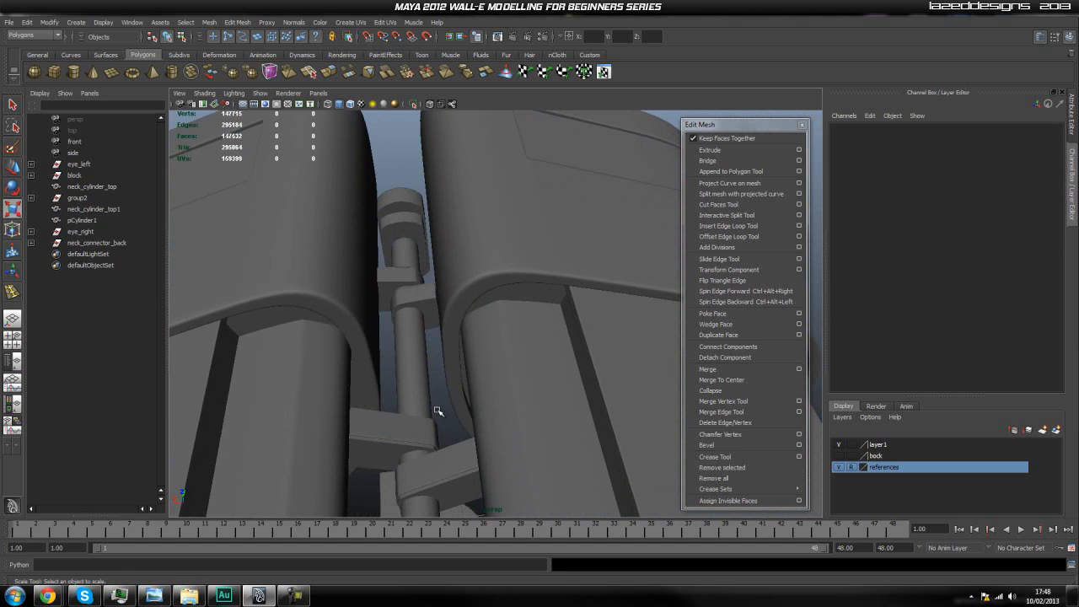
pyautogui.keyDown('alt'); pyautogui.moveTo(438, 411); pyautogui.dragTo(435, 316); pyautogui.keyUp('alt')
pyautogui.keyDown('alt'); pyautogui.moveTo(434, 386); pyautogui.dragTo(349, 409, button='right'); pyautogui.keyUp('alt')
pyautogui.keyDown('alt'); pyautogui.moveTo(350, 410); pyautogui.dragTo(501, 368); pyautogui.keyUp('alt')
pyautogui.keyDown('alt'); pyautogui.moveTo(501, 369); pyautogui.dragTo(444, 408, button='right'); pyautogui.keyUp('alt')
pyautogui.keyDown('alt'); pyautogui.moveTo(444, 408); pyautogui.dragTo(491, 389); pyautogui.keyUp('alt')
pyautogui.keyDown('alt'); pyautogui.moveTo(455, 379); pyautogui.dragTo(484, 373, button='right'); pyautogui.keyUp('alt')
pyautogui.keyDown('alt'); pyautogui.moveTo(484, 373); pyautogui.dragTo(463, 308, button='middle'); pyautogui.keyUp('alt')
pyautogui.keyDown('alt'); pyautogui.moveTo(462, 337); pyautogui.dragTo(446, 430); pyautogui.keyUp('alt')
pyautogui.keyDown('alt'); pyautogui.moveTo(421, 430); pyautogui.dragTo(446, 424, button='right'); pyautogui.keyUp('alt')
pyautogui.keyDown('alt'); pyautogui.moveTo(446, 424); pyautogui.dragTo(468, 420); pyautogui.keyUp('alt')
pyautogui.scroll(-5, 480, 430)
pyautogui.scroll(-8, 471, 413)
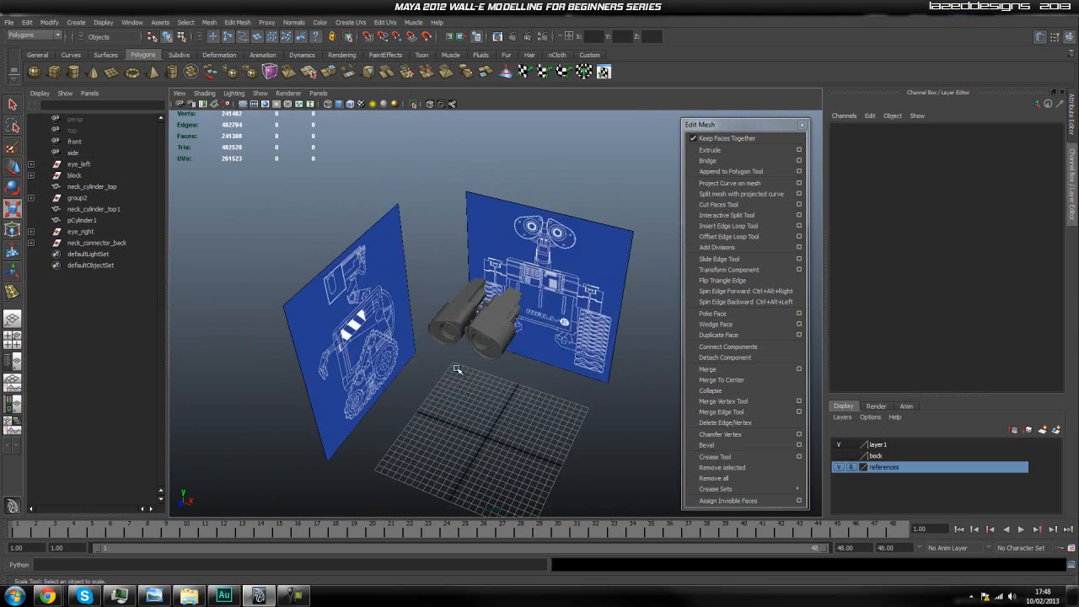
# Inspect the head from the front and from below, checking the connector between the eyes and the neck cylinders
pyautogui.scroll(8, 443, 405)
pyautogui.keyDown('alt'); pyautogui.moveTo(436, 413); pyautogui.dragTo(445, 289); pyautogui.keyUp('alt')
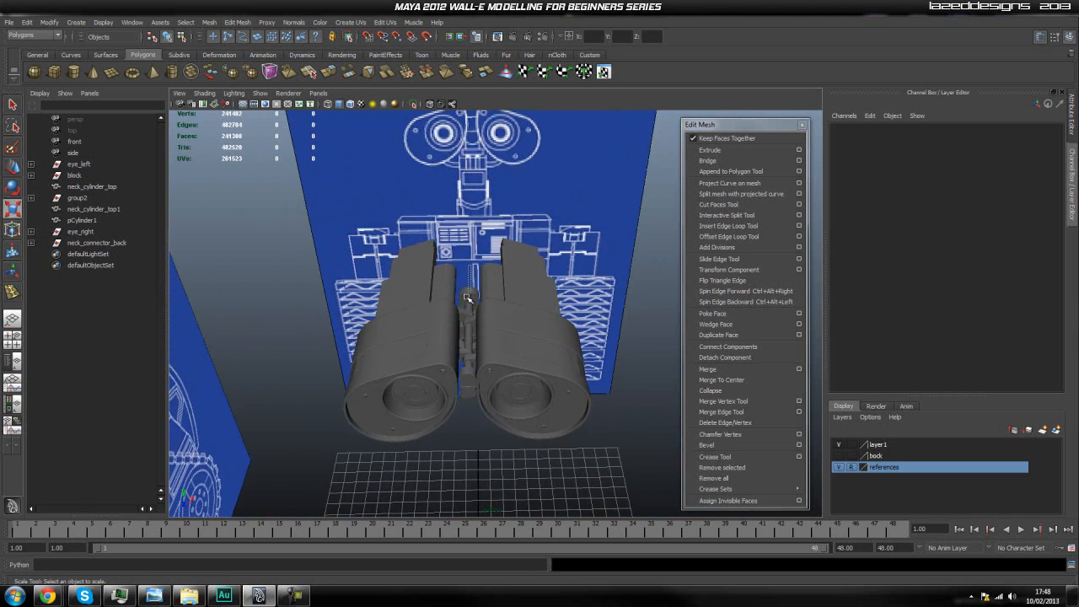
pyautogui.moveTo(457, 420); pyautogui.dragTo(424, 398)
pyautogui.click(479, 465)
pyautogui.keyDown('alt'); pyautogui.moveTo(424, 398); pyautogui.dragTo(465, 360, button='right'); pyautogui.keyUp('alt')
pyautogui.keyDown('alt'); pyautogui.moveTo(322, 330); pyautogui.dragTo(382, 332, button='middle'); pyautogui.keyUp('alt')
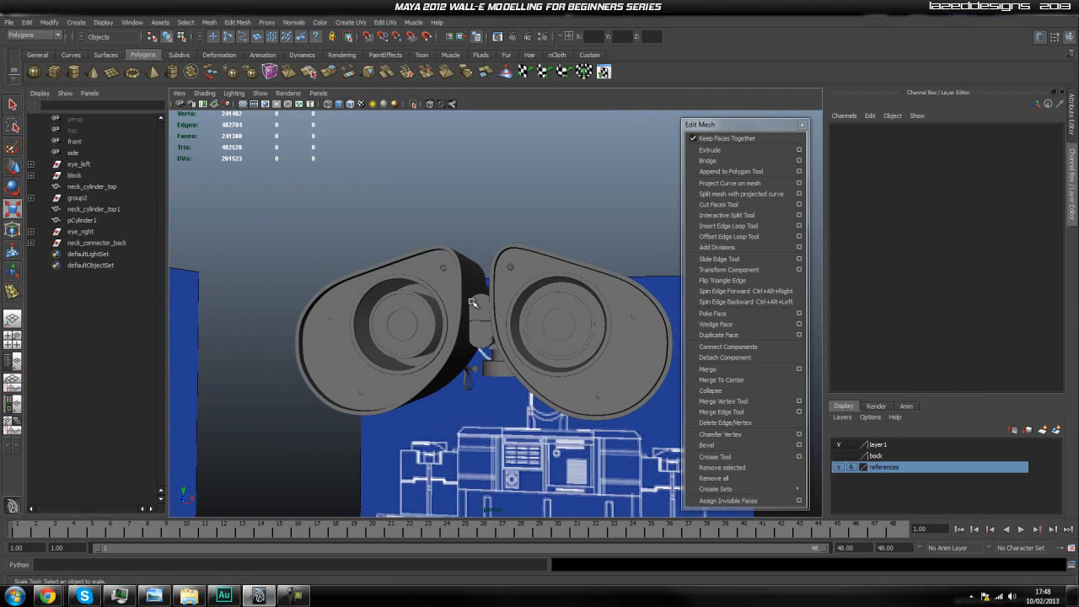
pyautogui.click(469, 301)
pyautogui.keyDown('alt'); pyautogui.moveTo(470, 301); pyautogui.dragTo(473, 351); pyautogui.keyUp('alt')
pyautogui.scroll(3, 451, 399)
pyautogui.click(491, 320)
pyautogui.click(496, 438)
pyautogui.scroll(5, 498, 426)
pyautogui.click(474, 343)
pyautogui.click(478, 283)
pyautogui.click(473, 435)
pyautogui.keyDown('alt'); pyautogui.moveTo(472, 436); pyautogui.dragTo(477, 407); pyautogui.keyUp('alt')
pyautogui.click(476, 196)
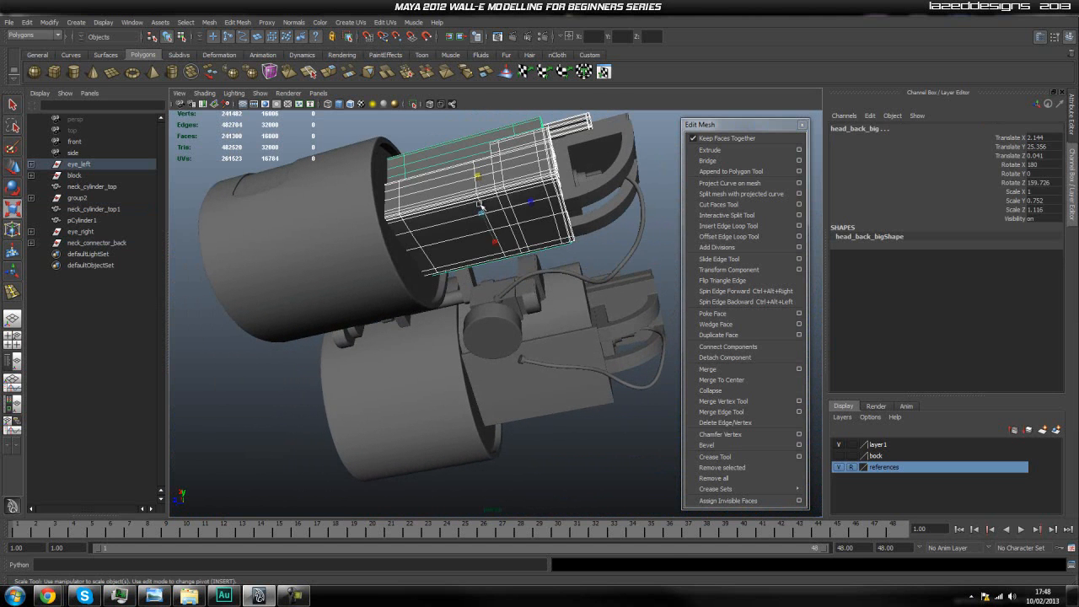
pyautogui.click(556, 435)
pyautogui.moveTo(554, 439)
pyautogui.keyDown('alt'); pyautogui.mouseDown()
pyautogui.moveTo(517, 424)
pyautogui.moveTo(430, 456)
pyautogui.moveTo(430, 438)
pyautogui.moveTo(540, 433)
pyautogui.mouseUp(); pyautogui.keyUp('alt')
# Identify pCylinder1 as the long cylinder between the eyes and rename it head_middle_cylinder_connect
pyautogui.click(83, 222)
pyautogui.press('f')
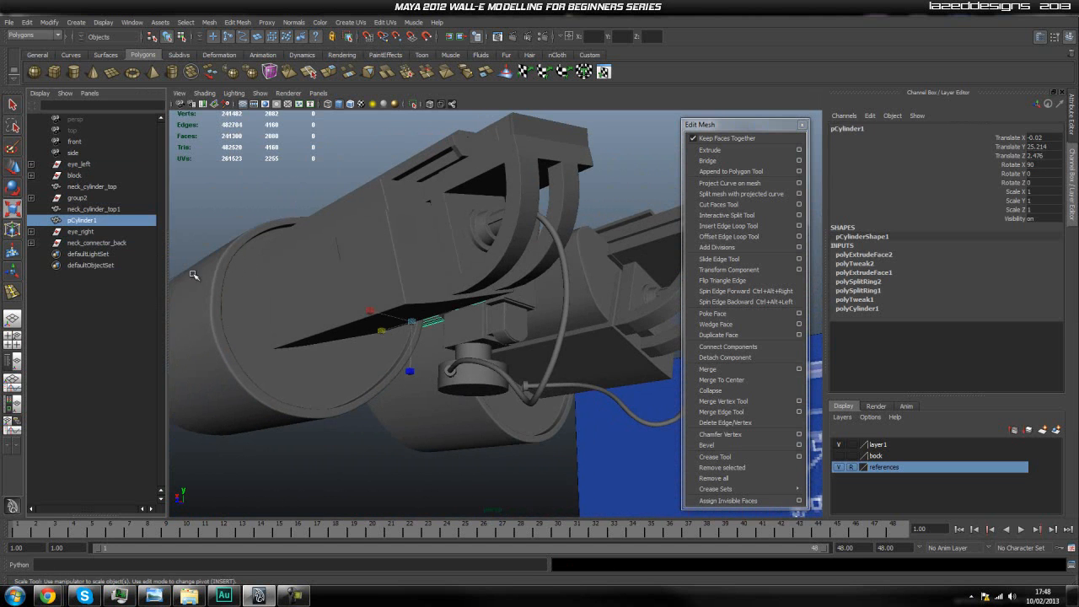
pyautogui.scroll(3, 363, 270)
pyautogui.keyDown('alt'); pyautogui.moveTo(363, 270); pyautogui.dragTo(385, 293); pyautogui.keyUp('alt')
pyautogui.scroll(2, 385, 292)
pyautogui.keyDown('alt'); pyautogui.moveTo(381, 256); pyautogui.dragTo(366, 270); pyautogui.keyUp('alt')
pyautogui.scroll(2, 365, 270)
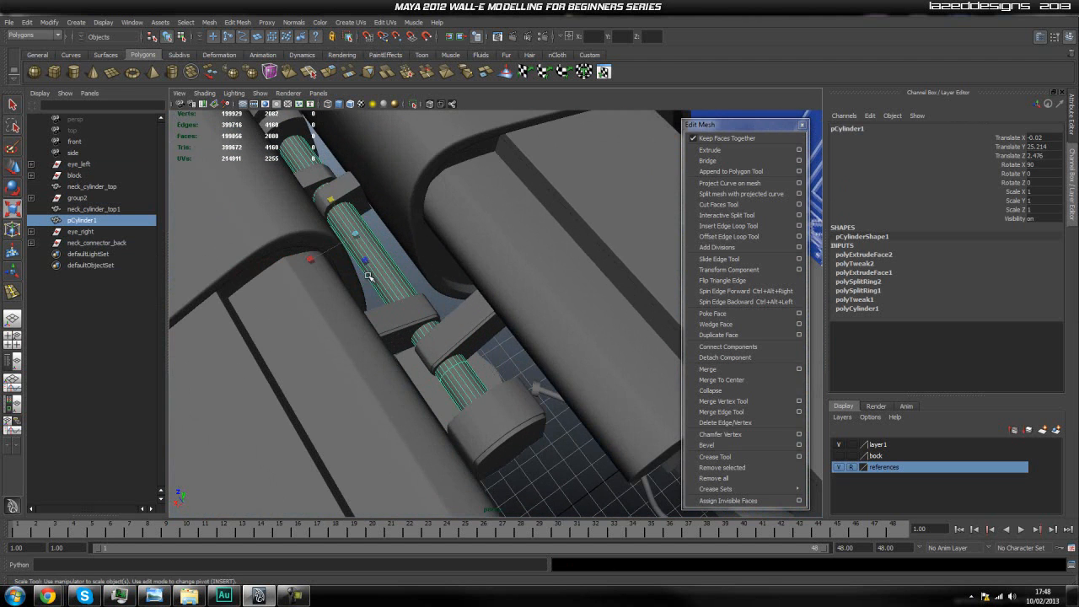
pyautogui.keyDown('alt'); pyautogui.moveTo(415, 306); pyautogui.dragTo(443, 329, button='middle'); pyautogui.keyUp('alt')
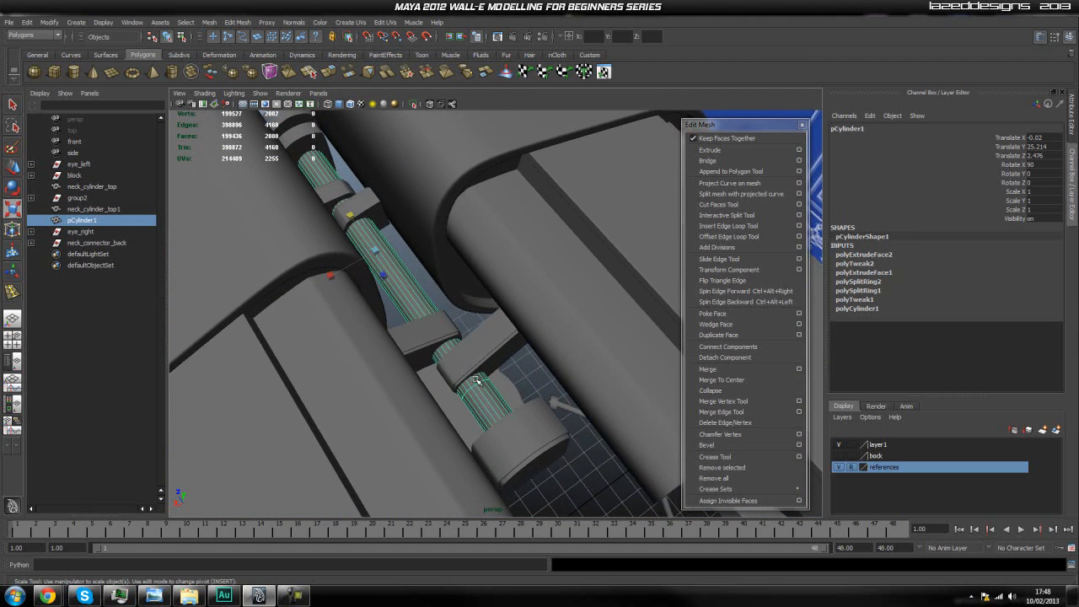
pyautogui.click(529, 464)
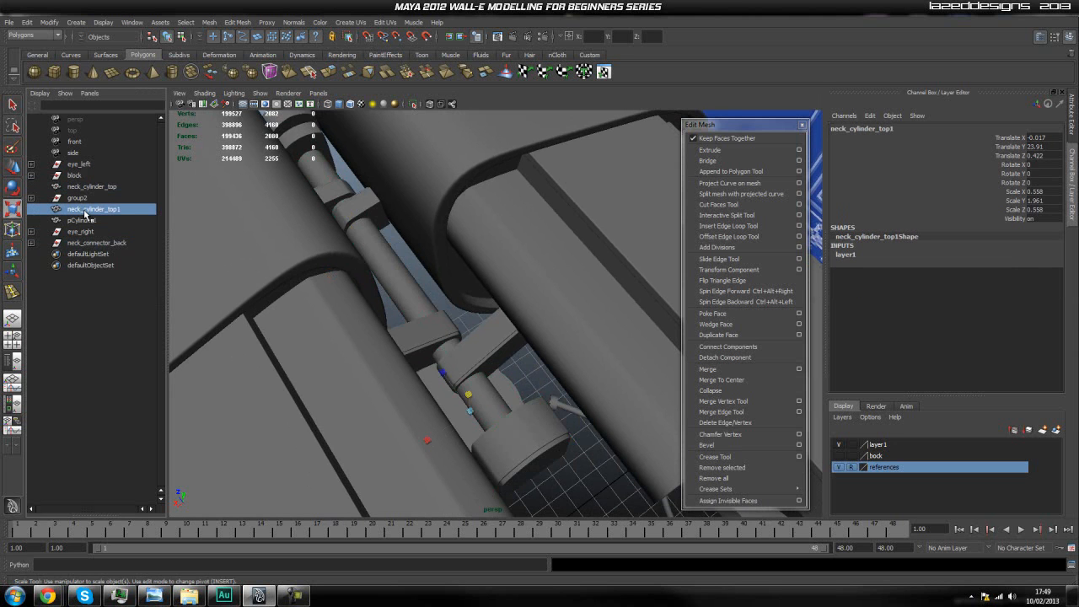
pyautogui.keyDown('alt'); pyautogui.moveTo(411, 361); pyautogui.dragTo(445, 354); pyautogui.keyUp('alt')
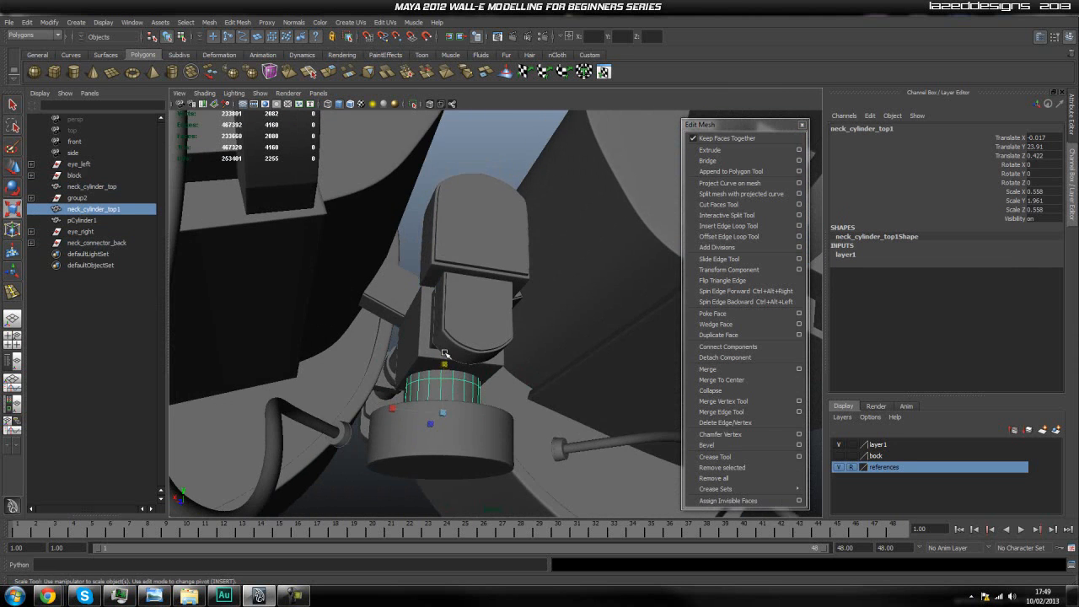
pyautogui.click(97, 223)
pyautogui.keyDown('alt'); pyautogui.moveTo(319, 348); pyautogui.dragTo(354, 351); pyautogui.keyUp('alt')
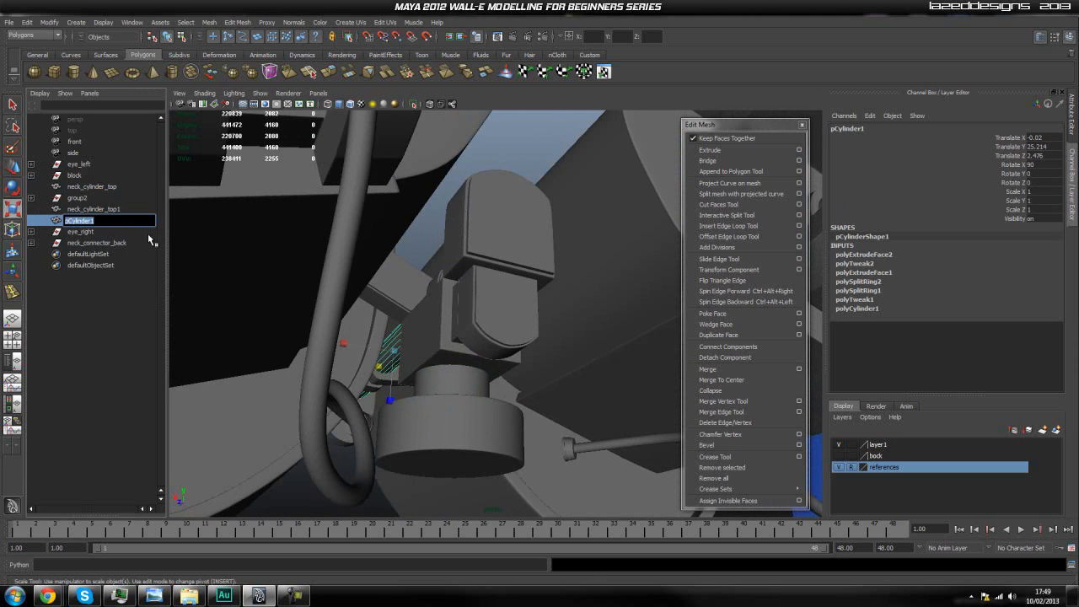
pyautogui.write('middle_c')
pyautogui.press('Return')
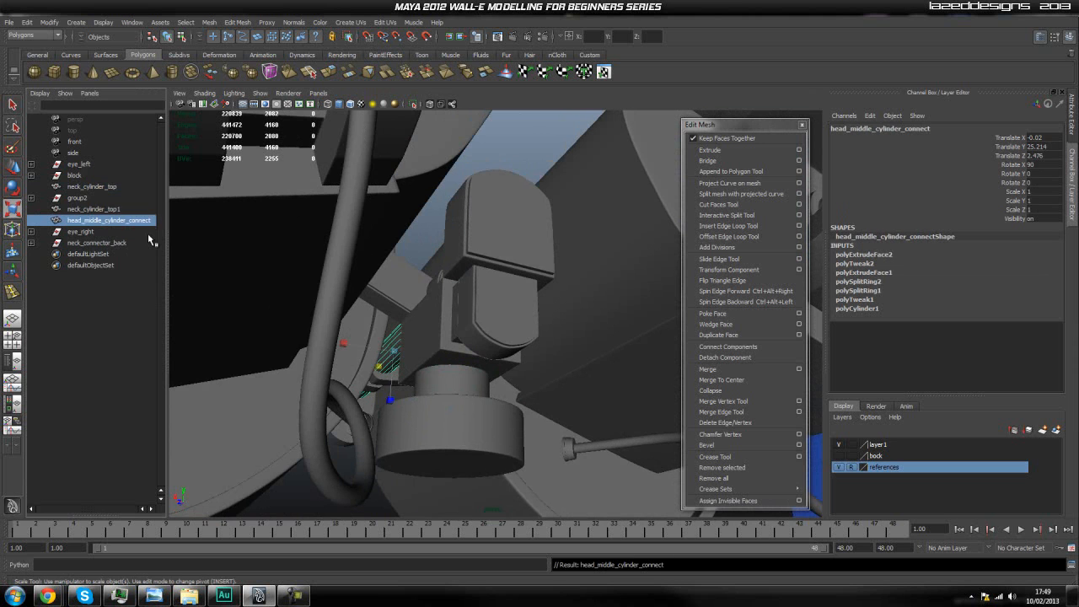
# Check which pieces belong to neck_connector_back and which object is neck_cylinder_top
pyautogui.click(120, 243)
pyautogui.keyDown('alt'); pyautogui.moveTo(485, 344); pyautogui.dragTo(580, 340); pyautogui.keyUp('alt')
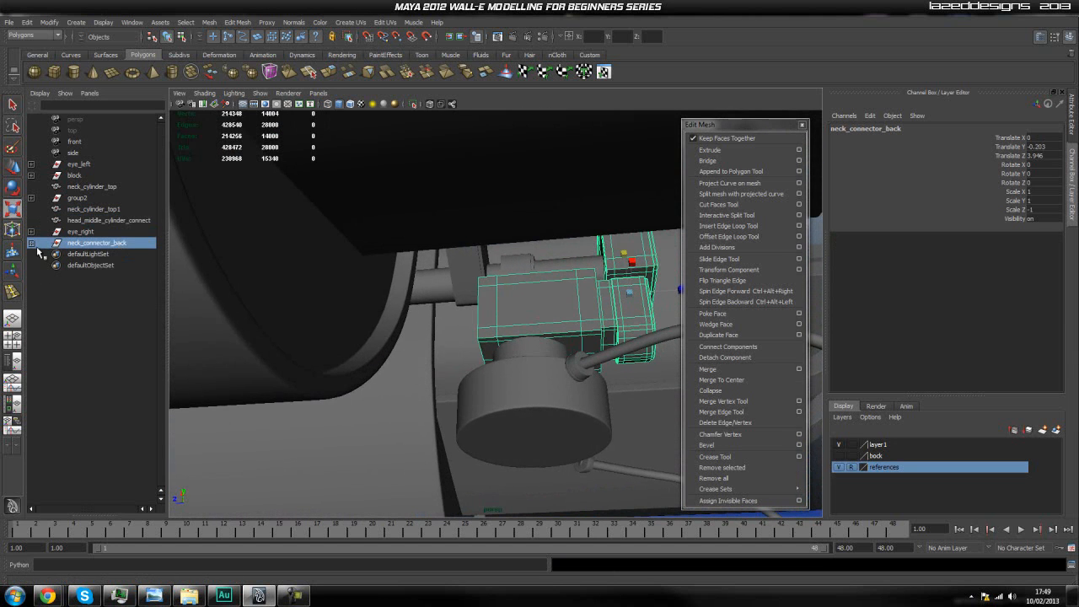
pyautogui.click(453, 442)
pyautogui.click(545, 315)
pyautogui.keyDown('alt'); pyautogui.moveTo(546, 314); pyautogui.dragTo(559, 331); pyautogui.keyUp('alt')
pyautogui.click(559, 267)
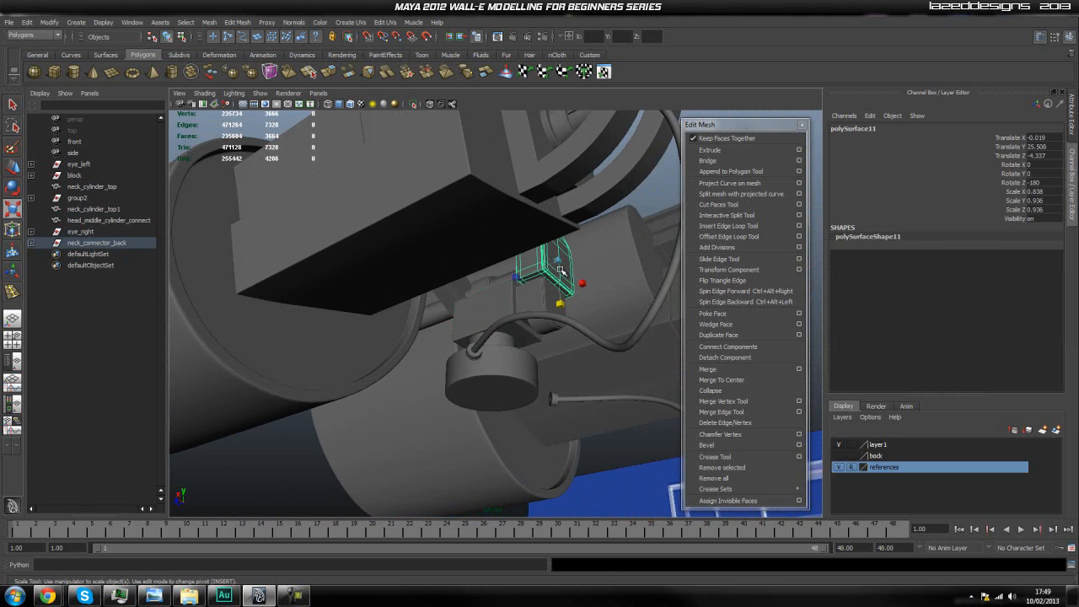
pyautogui.click(503, 372)
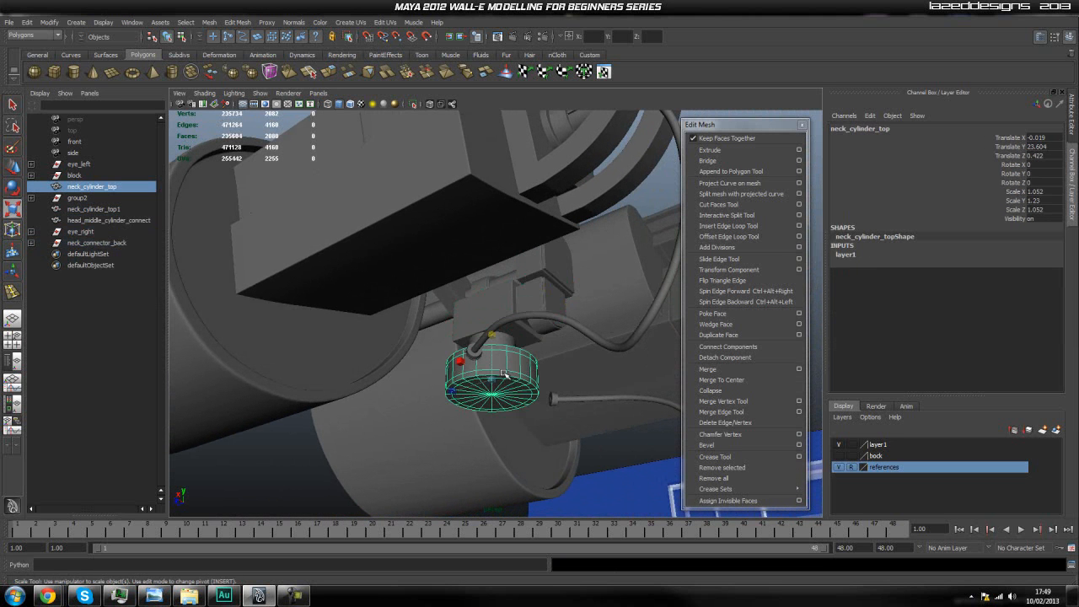
pyautogui.click(362, 455)
pyautogui.click(542, 276)
pyautogui.click(91, 186)
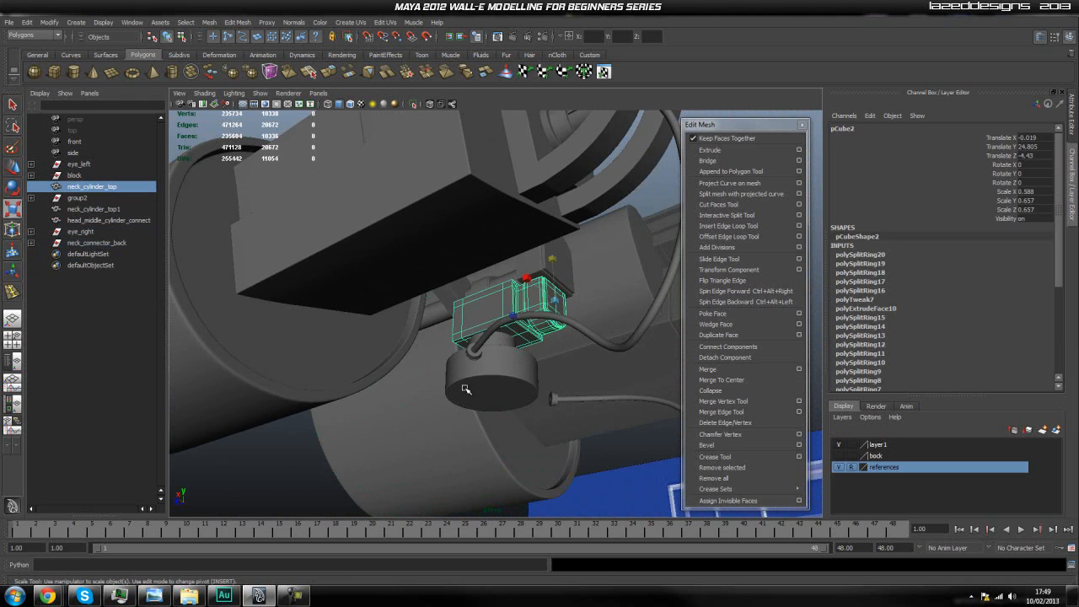
pyautogui.click(95, 201)
# Expand group2, which holds the front connector pieces, and delete group4 from inside group1
pyautogui.keyDown('alt'); pyautogui.moveTo(518, 282); pyautogui.dragTo(511, 390); pyautogui.keyUp('alt')
pyautogui.scroll(-1, 417, 393)
pyautogui.scroll(2, 508, 381)
pyautogui.keyDown('alt'); pyautogui.moveTo(503, 370); pyautogui.dragTo(479, 296, button='middle'); pyautogui.keyUp('alt')
pyautogui.keyDown('alt'); pyautogui.moveTo(483, 351); pyautogui.dragTo(491, 403); pyautogui.keyUp('alt')
pyautogui.click(457, 438)
pyautogui.click(460, 331)
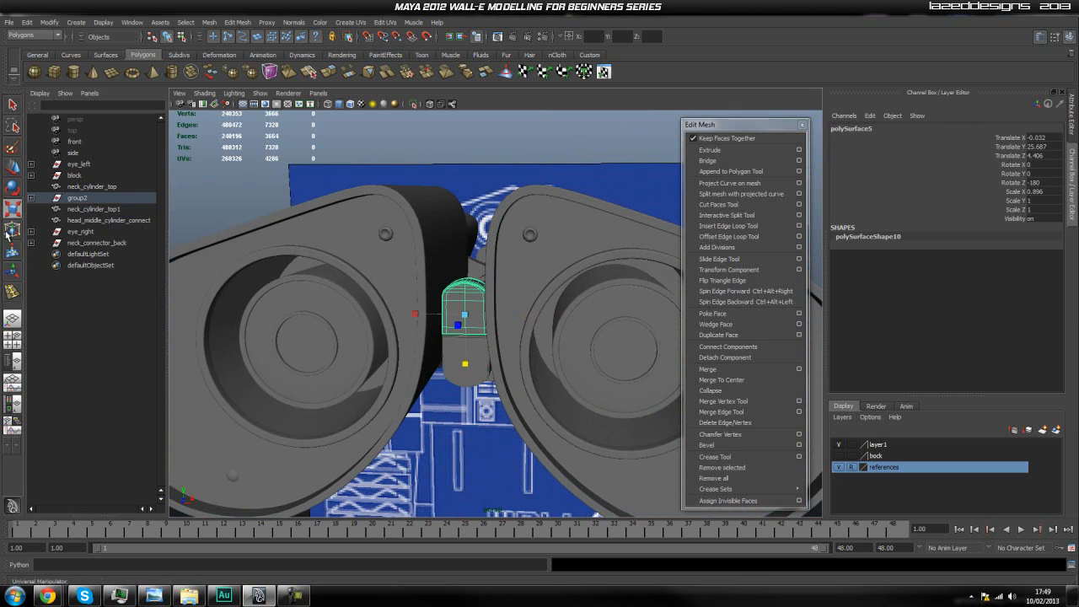
pyautogui.click(32, 199)
pyautogui.click(101, 221)
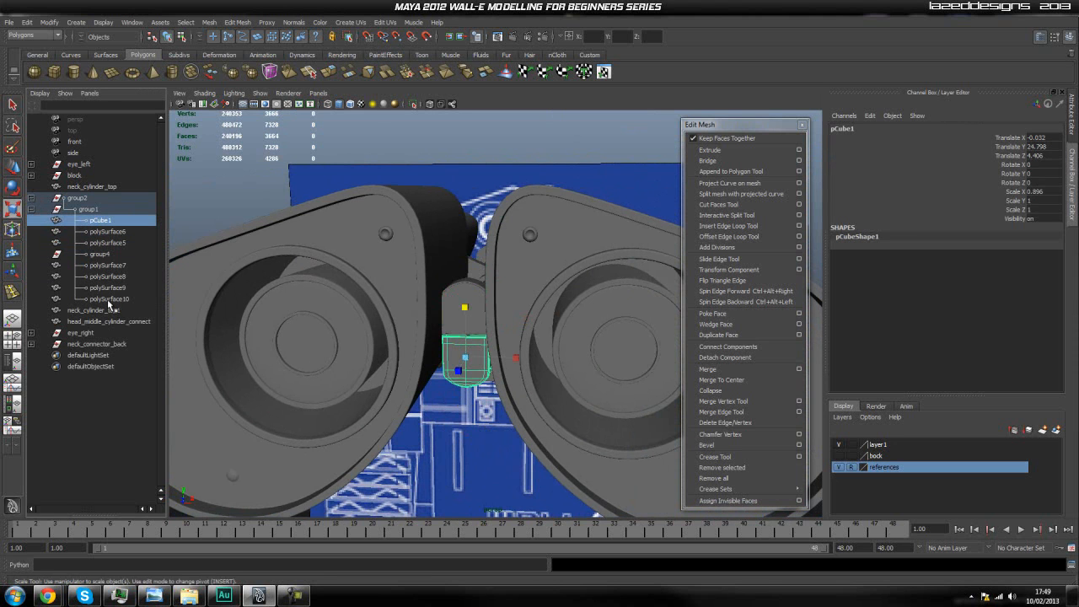
pyautogui.click(98, 254)
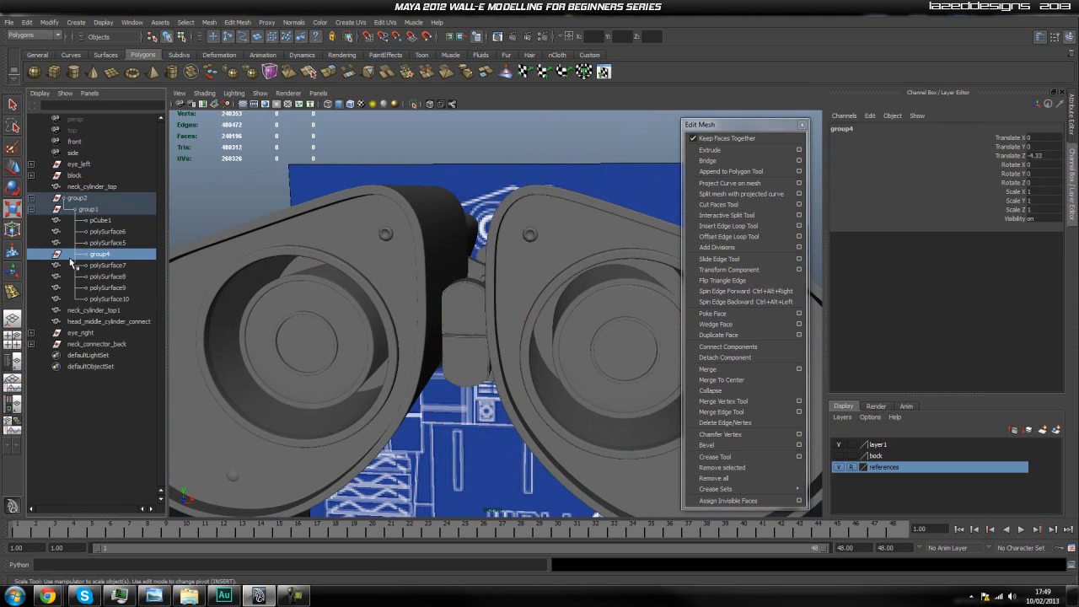
pyautogui.press('f')
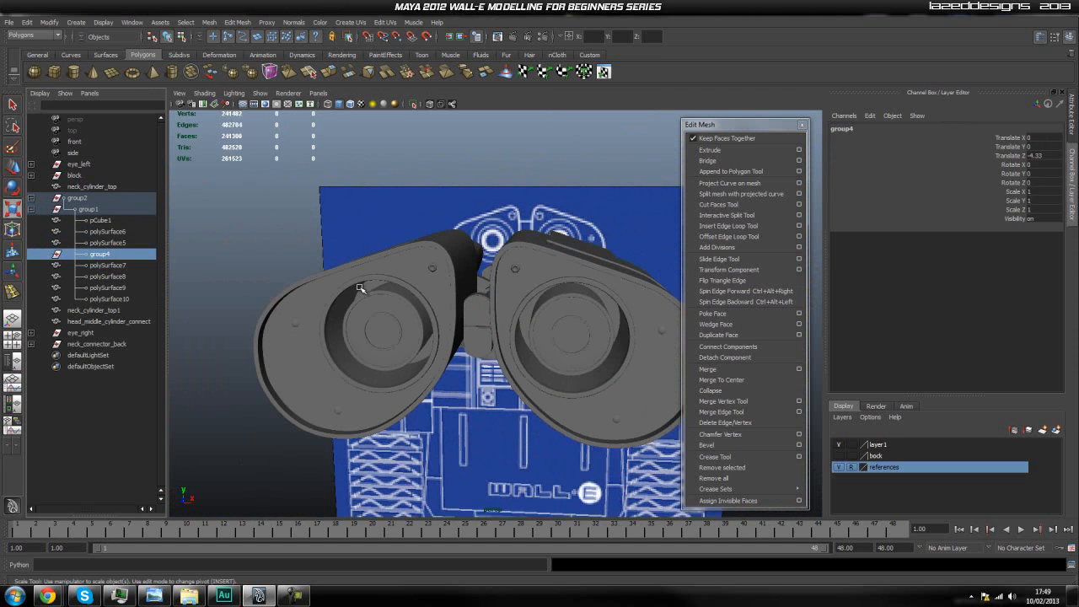
pyautogui.press('Delete')
# Examine pCube1, polySurface6 and polySurface5 in group1 to identify which front connector parts they are
pyautogui.keyDown('alt'); pyautogui.moveTo(462, 378); pyautogui.dragTo(456, 398); pyautogui.keyUp('alt')
pyautogui.scroll(5, 453, 396)
pyautogui.keyDown('alt'); pyautogui.moveTo(450, 391); pyautogui.dragTo(486, 390, button='middle'); pyautogui.keyUp('alt')
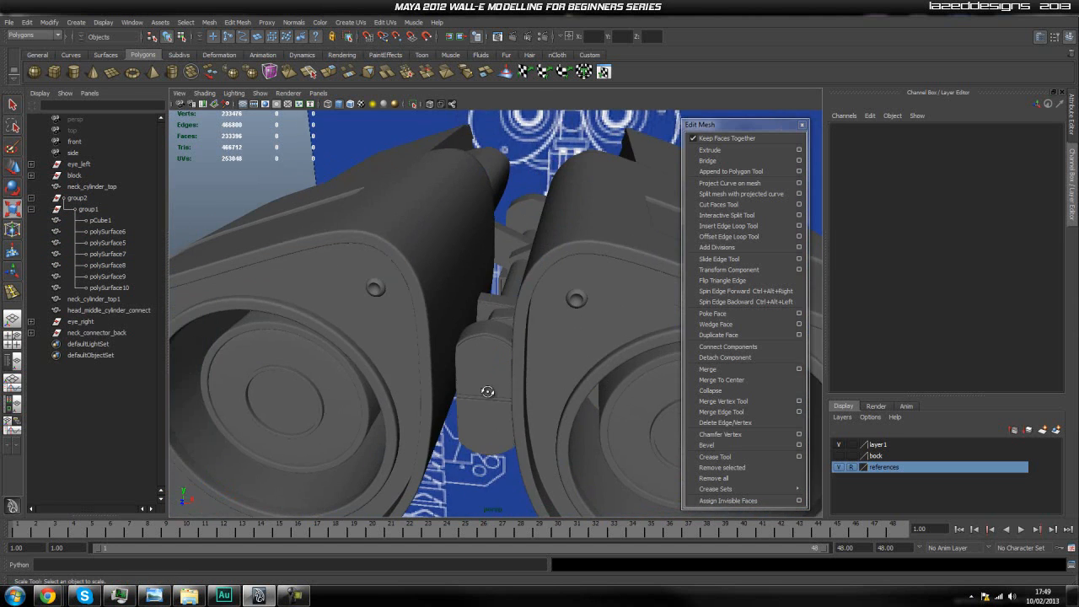
pyautogui.keyDown('alt'); pyautogui.moveTo(486, 390); pyautogui.dragTo(412, 365); pyautogui.keyUp('alt')
pyautogui.click(102, 220)
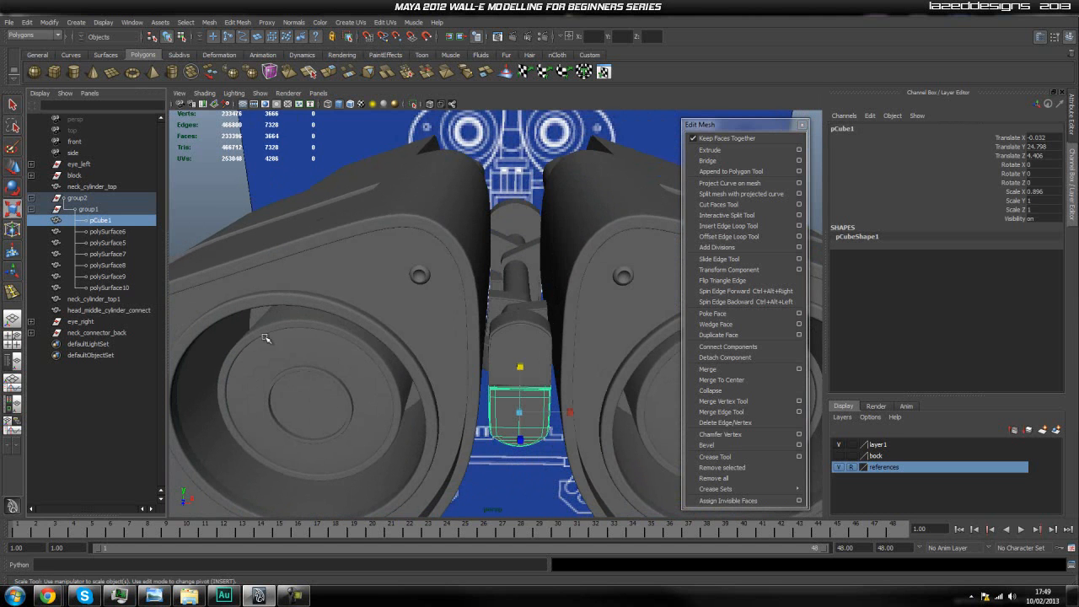
pyautogui.press('f')
pyautogui.click(102, 232)
pyautogui.press('f')
pyautogui.keyDown('alt'); pyautogui.moveTo(511, 309); pyautogui.dragTo(431, 309); pyautogui.keyUp('alt')
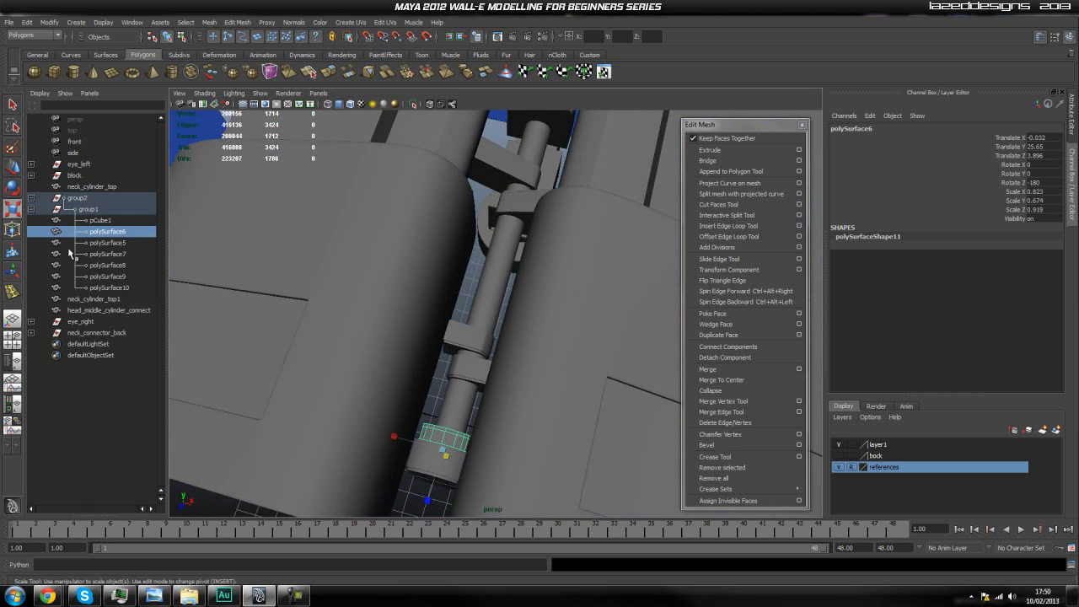
pyautogui.click(95, 242)
pyautogui.keyDown('alt'); pyautogui.moveTo(414, 367); pyautogui.dragTo(426, 282); pyautogui.keyUp('alt')
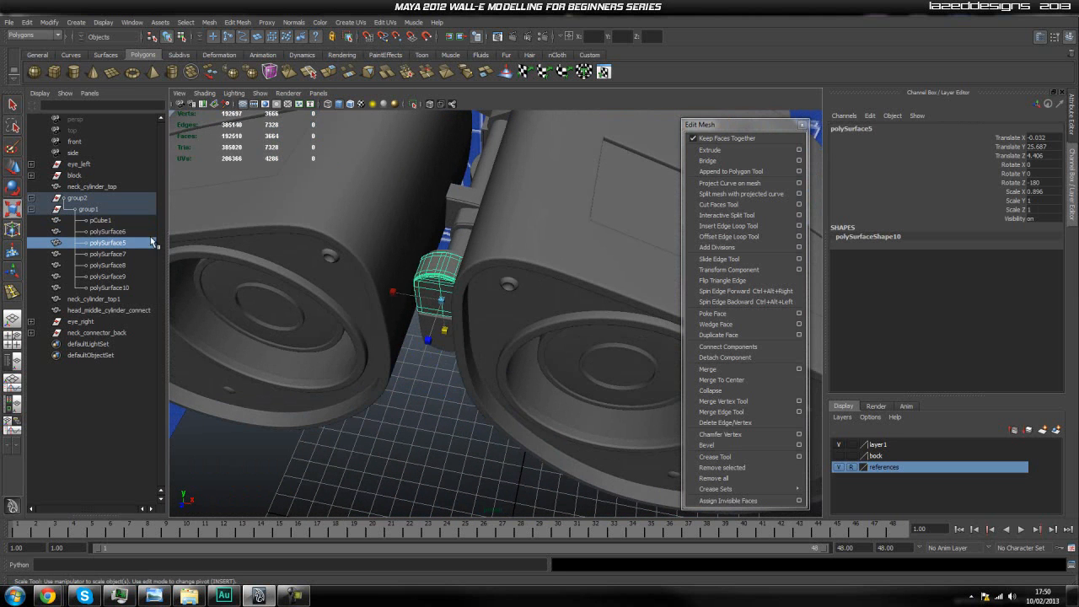
# Unparent group1 from group2 and expand it to show its connector pieces
pyautogui.keyDown('shift'); pyautogui.click(98, 222); pyautogui.keyUp('shift')
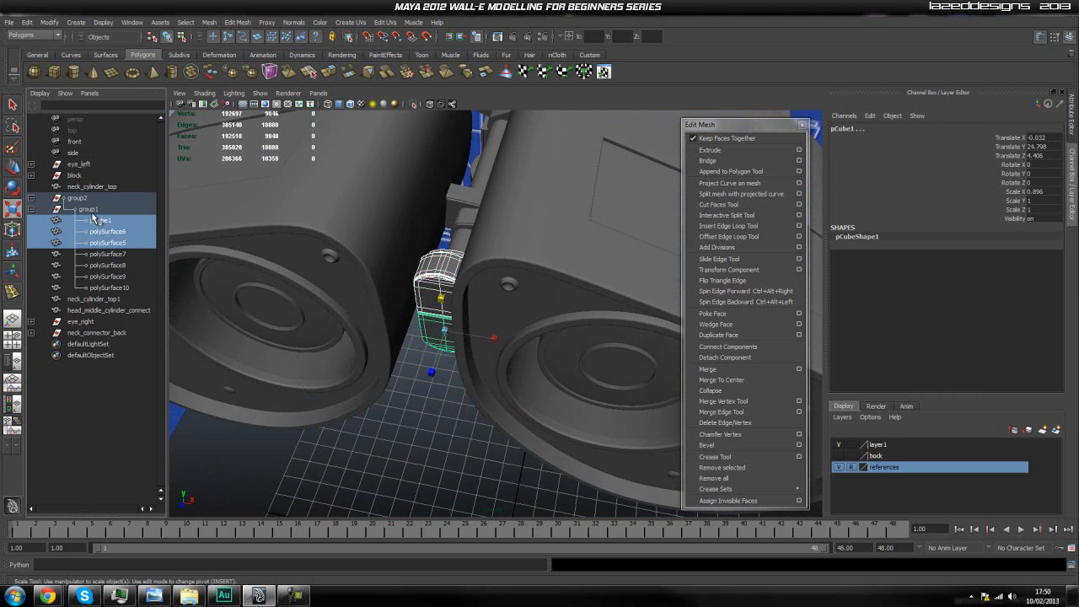
pyautogui.click(90, 209)
pyautogui.hotkey('shift', 'p')
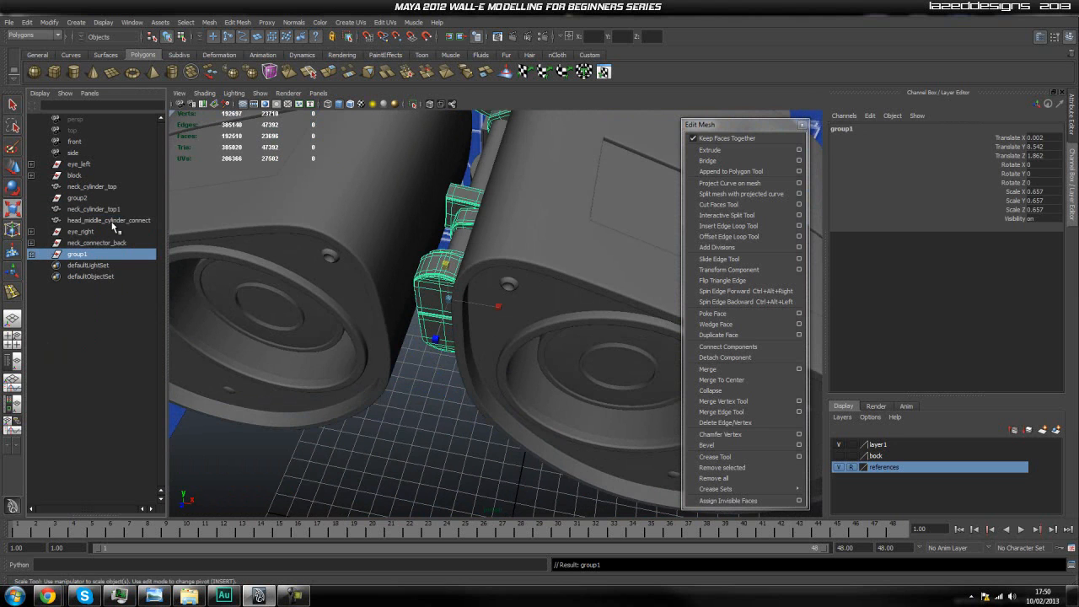
pyautogui.click(31, 253)
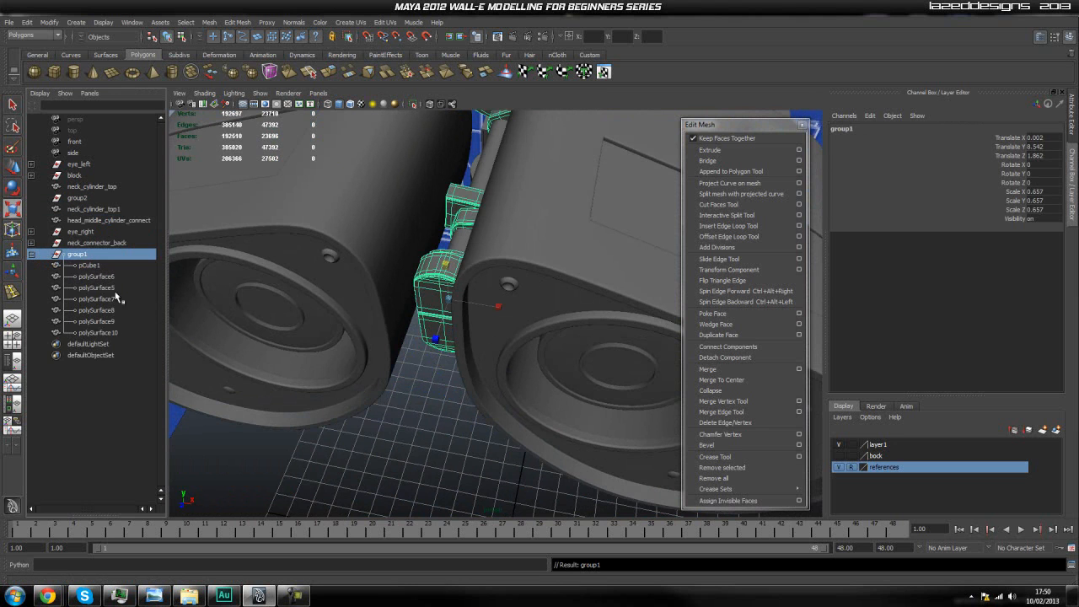
# Unparent pCube1 and polySurface5 through polySurface10 from group1, and delete the emptied group1
pyautogui.click(104, 268)
pyautogui.click(91, 254)
pyautogui.click(91, 266)
pyautogui.keyDown('shift'); pyautogui.click(100, 333); pyautogui.keyUp('shift')
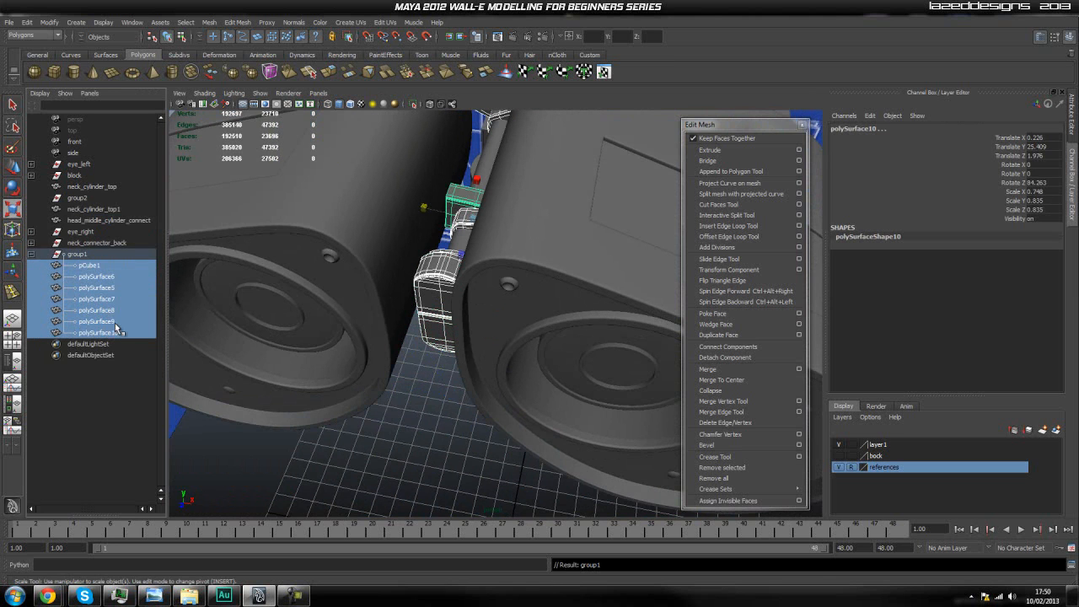
pyautogui.hotkey('shift', 'p')
pyautogui.click(116, 255)
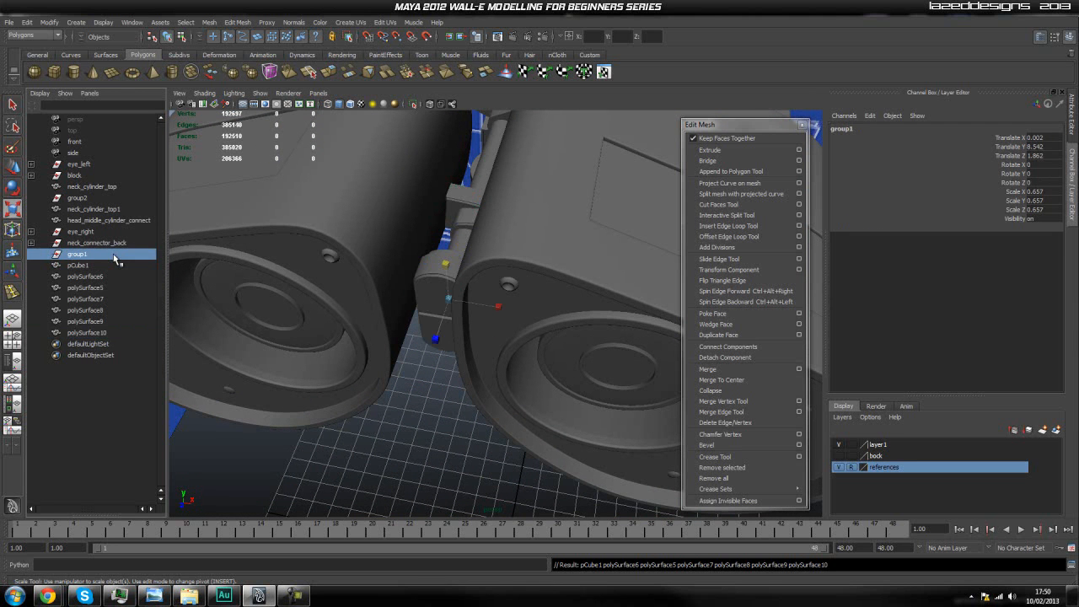
pyautogui.press('Delete')
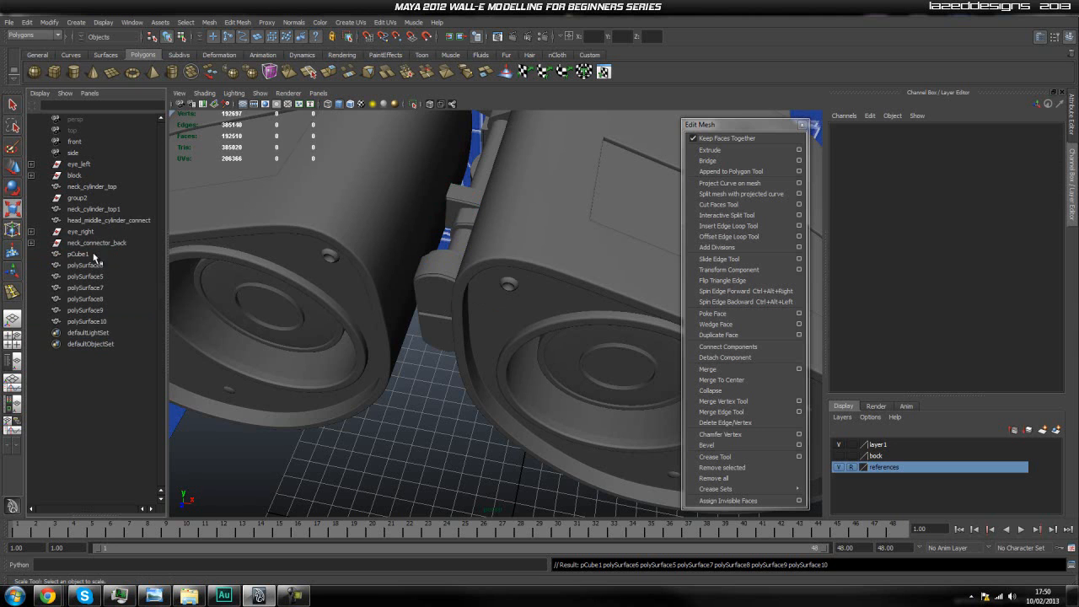
# Delete the empty group2 from the scene
pyautogui.click(96, 243)
pyautogui.click(94, 221)
pyautogui.click(94, 209)
pyautogui.click(94, 198)
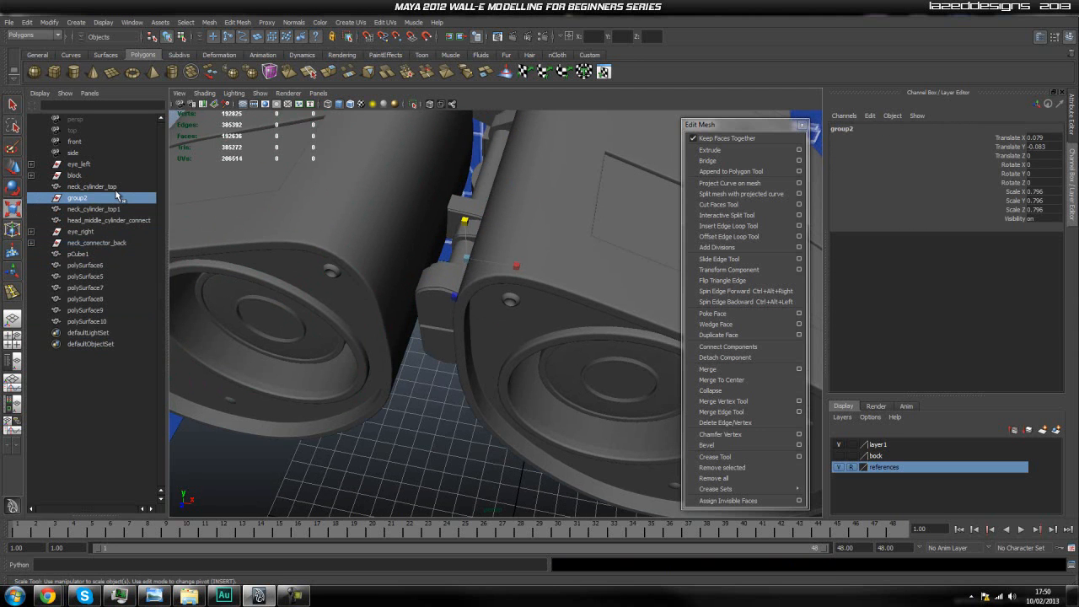
pyautogui.press('Delete')
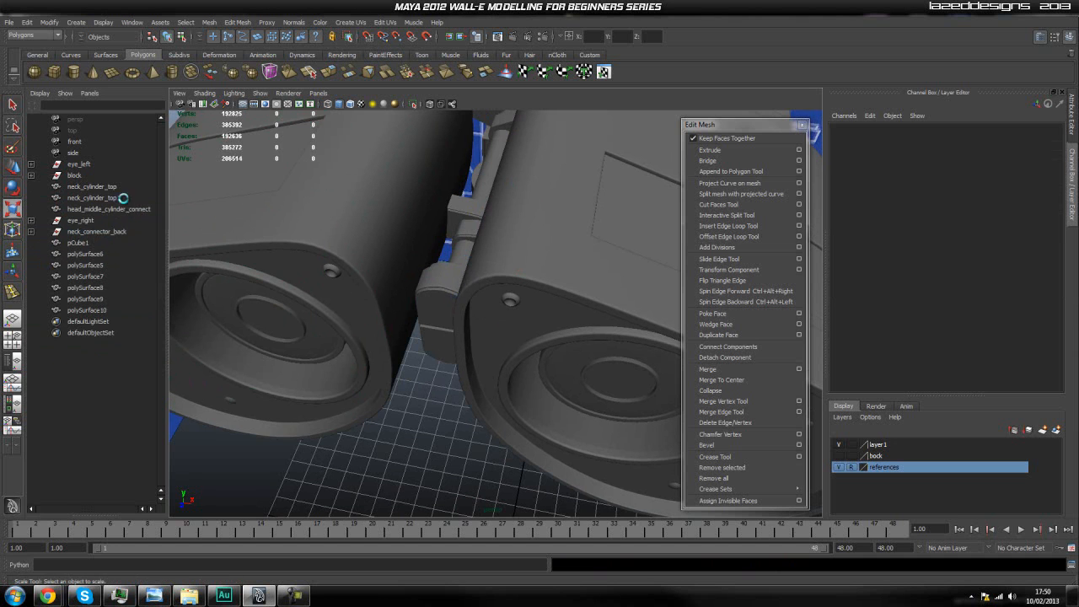
# Identify the front connector pieces in the viewport and rename pCube1, the bottom one, as head_connect_front_bot_piece
pyautogui.click(371, 386)
pyautogui.moveTo(431, 431)
pyautogui.keyDown('alt'); pyautogui.mouseDown()
pyautogui.moveTo(424, 412)
pyautogui.moveTo(437, 412)
pyautogui.mouseUp(); pyautogui.keyUp('alt')
pyautogui.click(433, 410)
pyautogui.click(487, 367)
pyautogui.click(484, 307)
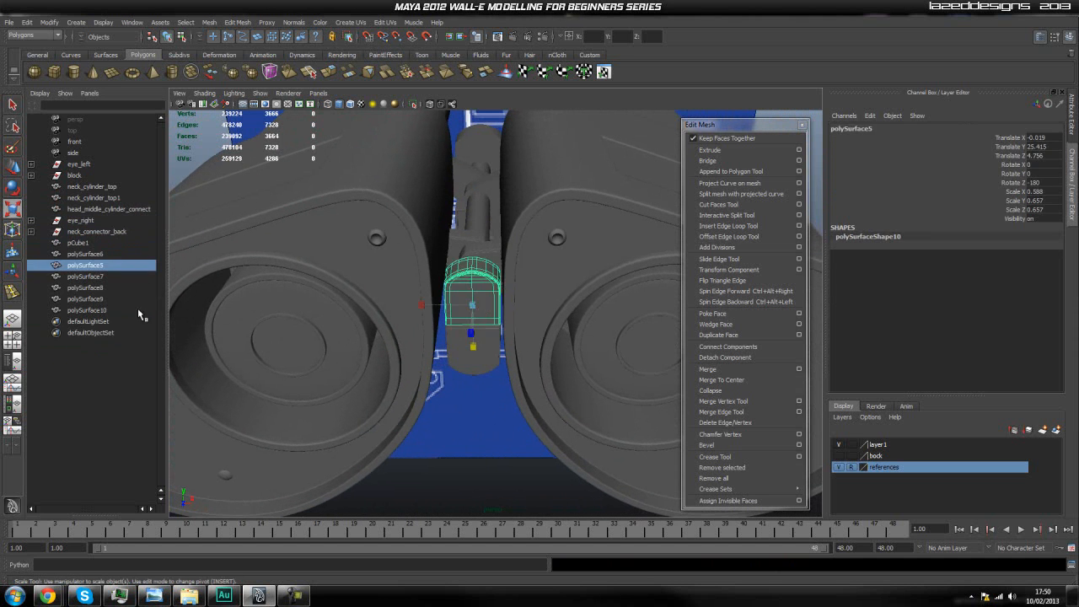
pyautogui.click(101, 300)
pyautogui.click(103, 309)
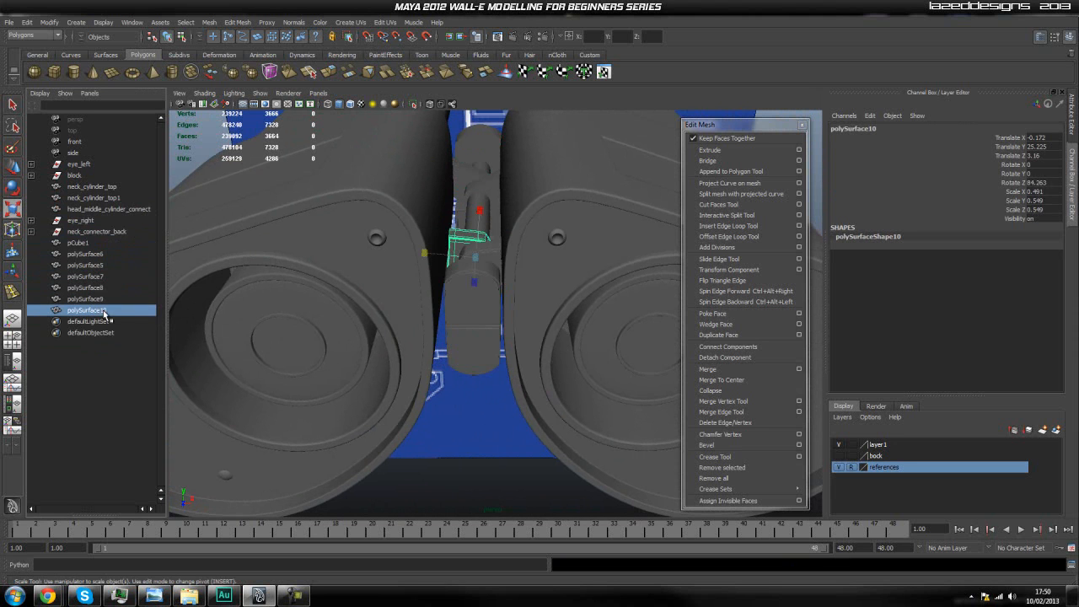
pyautogui.click(94, 244)
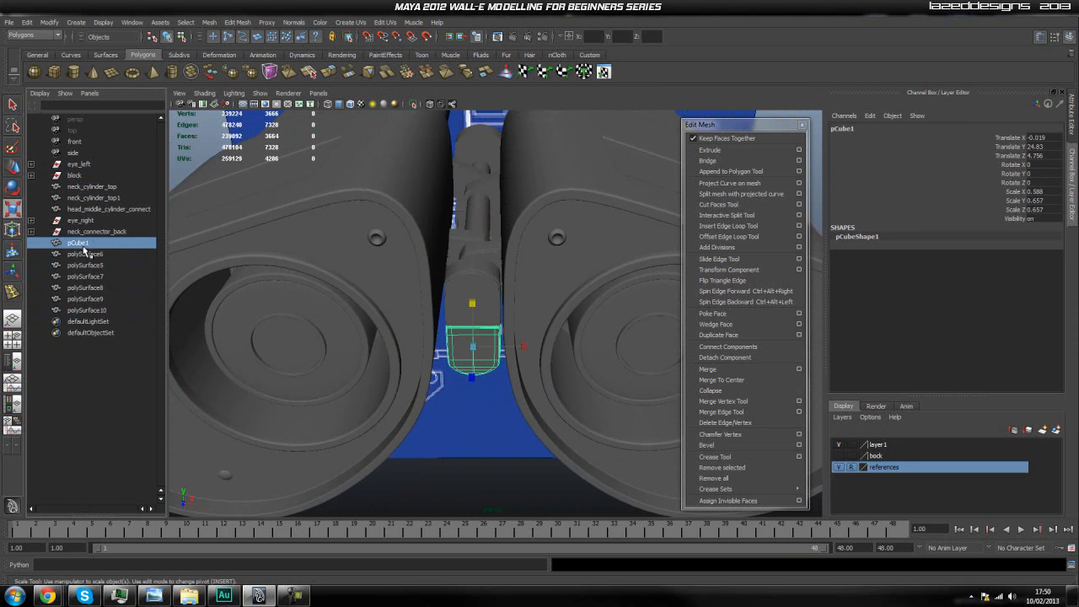
pyautogui.doubleClick(88, 245)
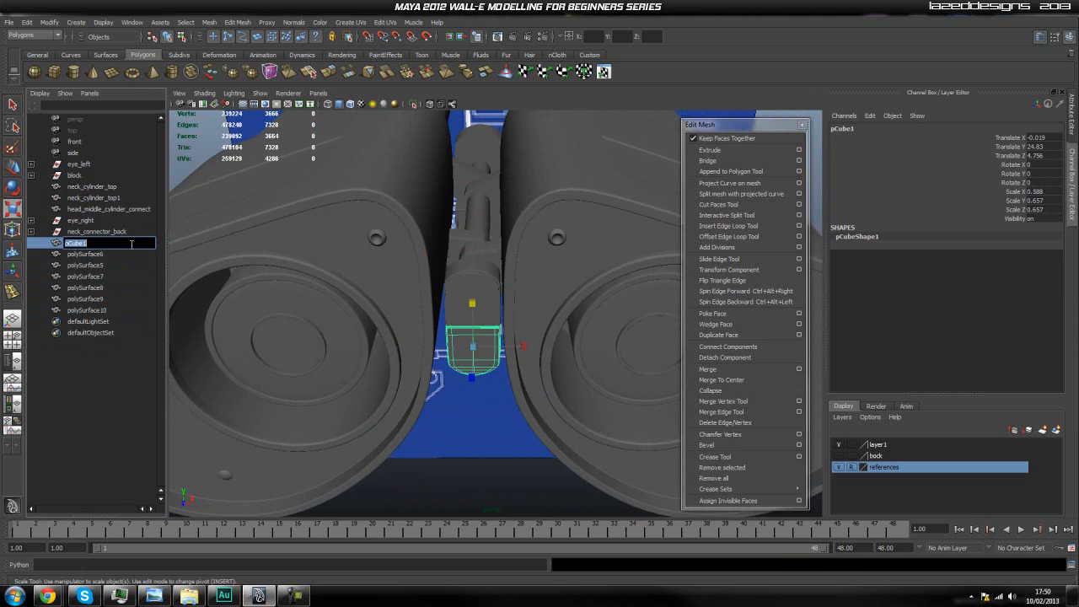
pyautogui.write('head_connect_front_bot_piece')
pyautogui.press('Return')
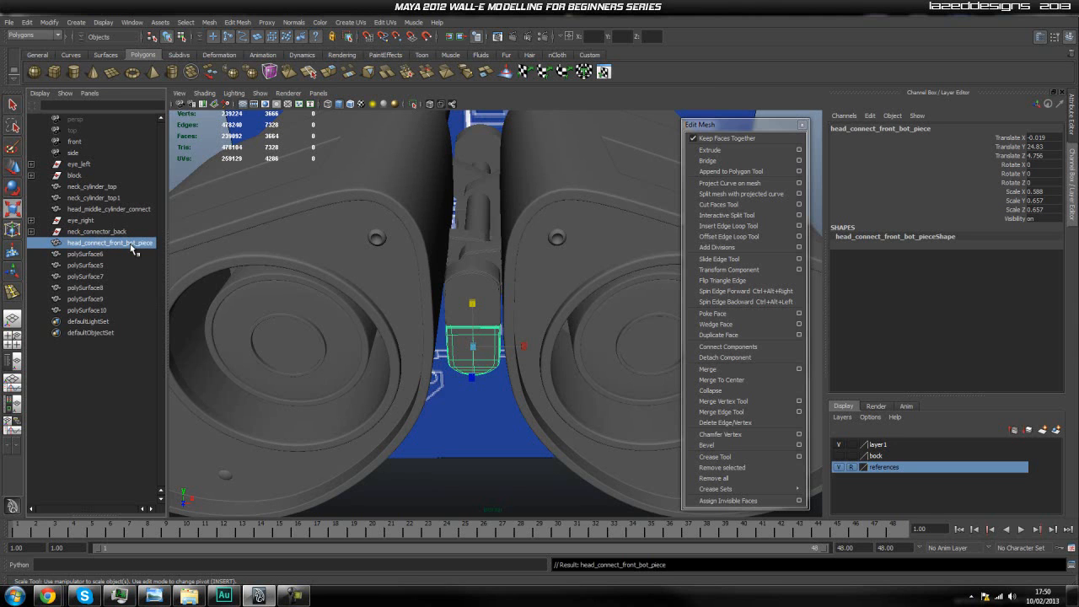
# Rename polySurface5, the upper block of the front connector, as head_connect_front_top_piece
pyautogui.doubleClick(93, 254)
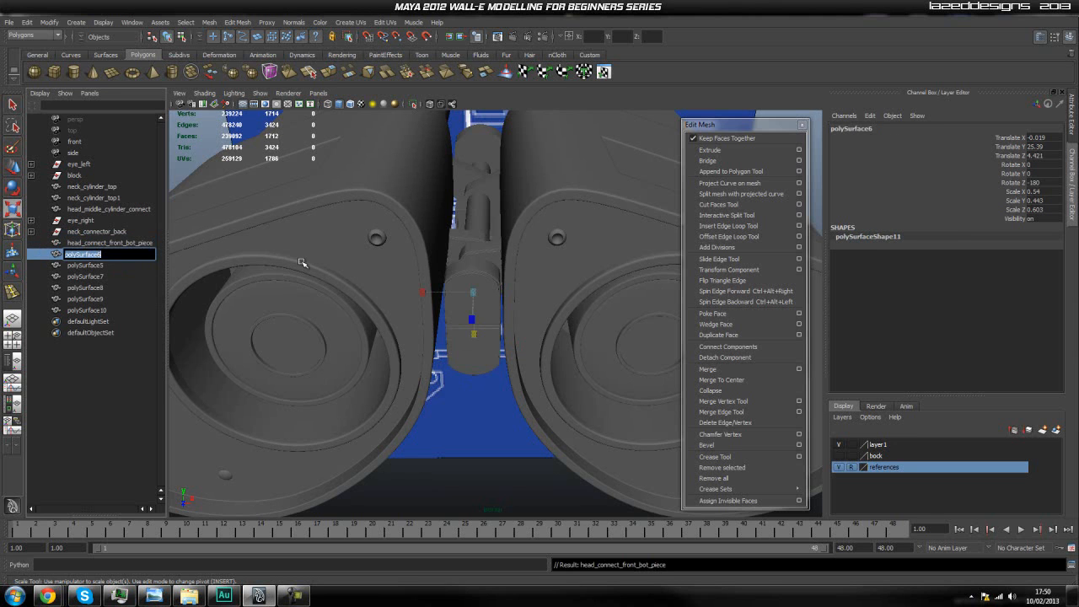
pyautogui.keyDown('alt'); pyautogui.moveTo(302, 263); pyautogui.dragTo(380, 346); pyautogui.keyUp('alt')
pyautogui.click(100, 265)
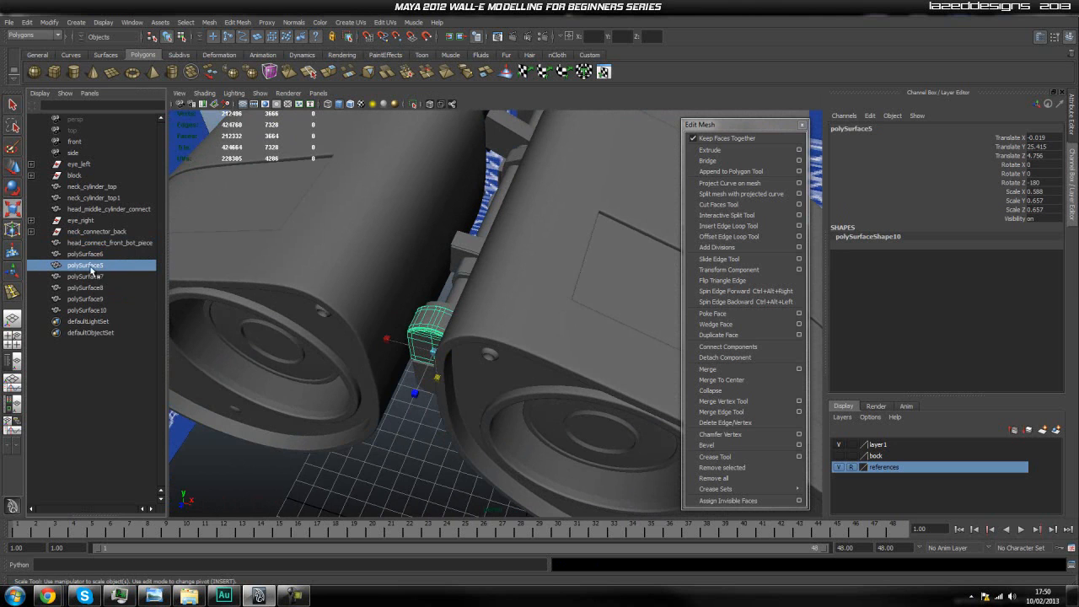
pyautogui.doubleClick(91, 265)
pyautogui.write('head_connect_fro')
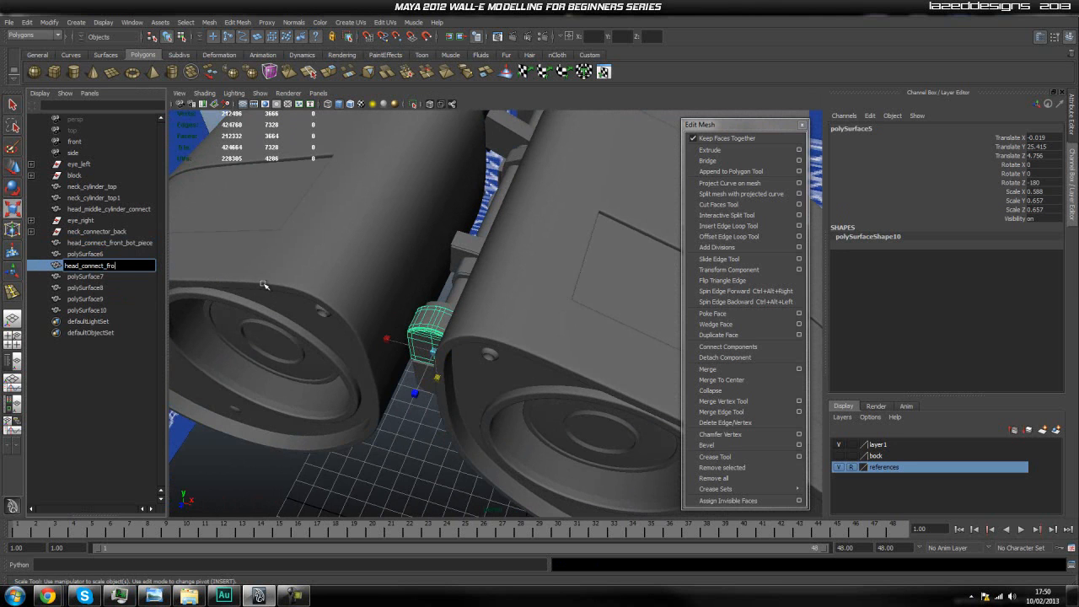
pyautogui.write('nt_top_piece')
pyautogui.press('Return')
# Rename polySurface7 with the prefix head_connect_front_
pyautogui.doubleClick(152, 277)
pyautogui.write('head_connect_front_')
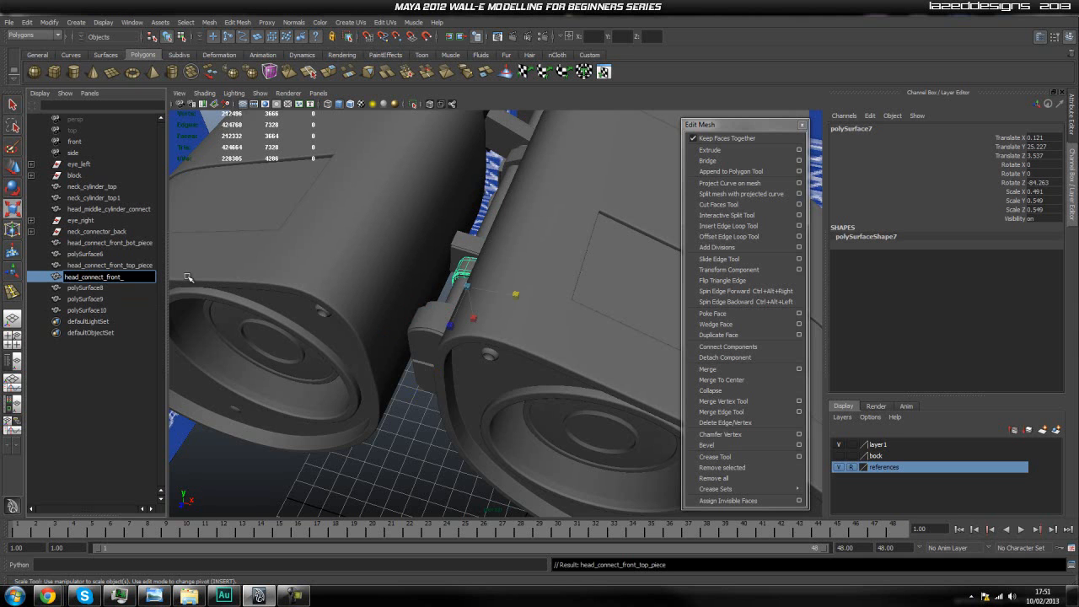
pyautogui.keyDown('alt'); pyautogui.moveTo(296, 344); pyautogui.dragTo(398, 351); pyautogui.keyUp('alt')
pyautogui.click(490, 451)
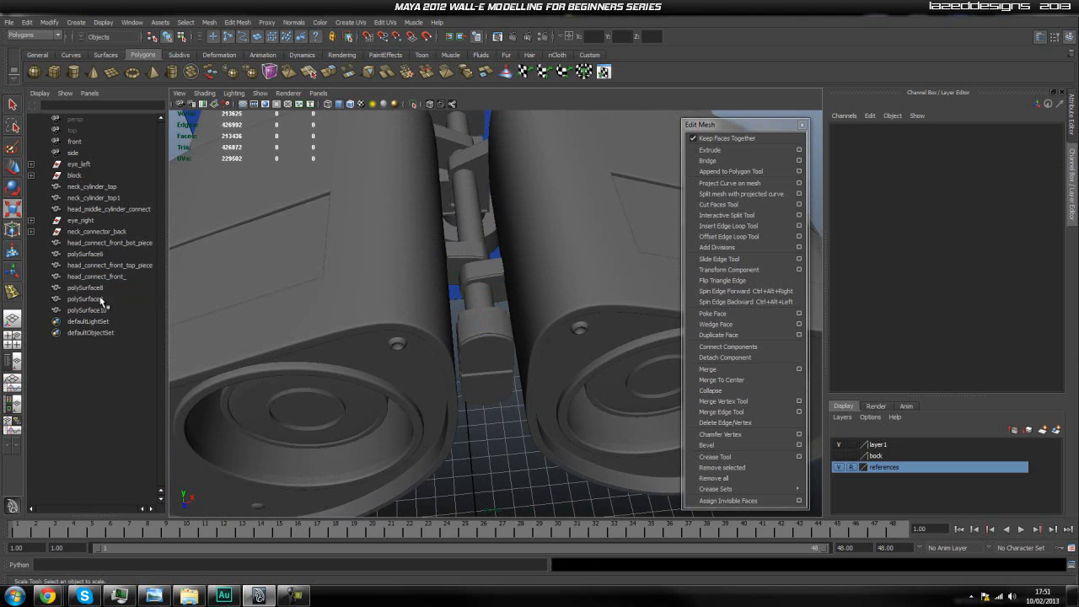
# Rename polySurface6, the middle part of the front connector, as head_connect_front_mid_piece
pyautogui.click(102, 277)
pyautogui.click(101, 254)
pyautogui.doubleClick(101, 254)
pyautogui.write('head_connect_front_')
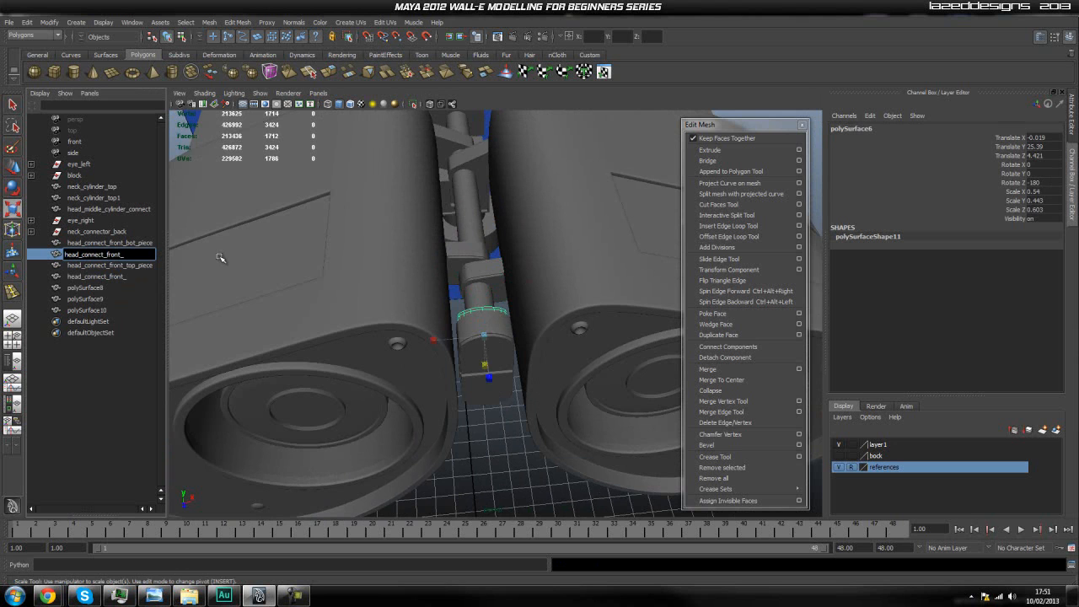
pyautogui.write('mid_piece')
pyautogui.press('Return')
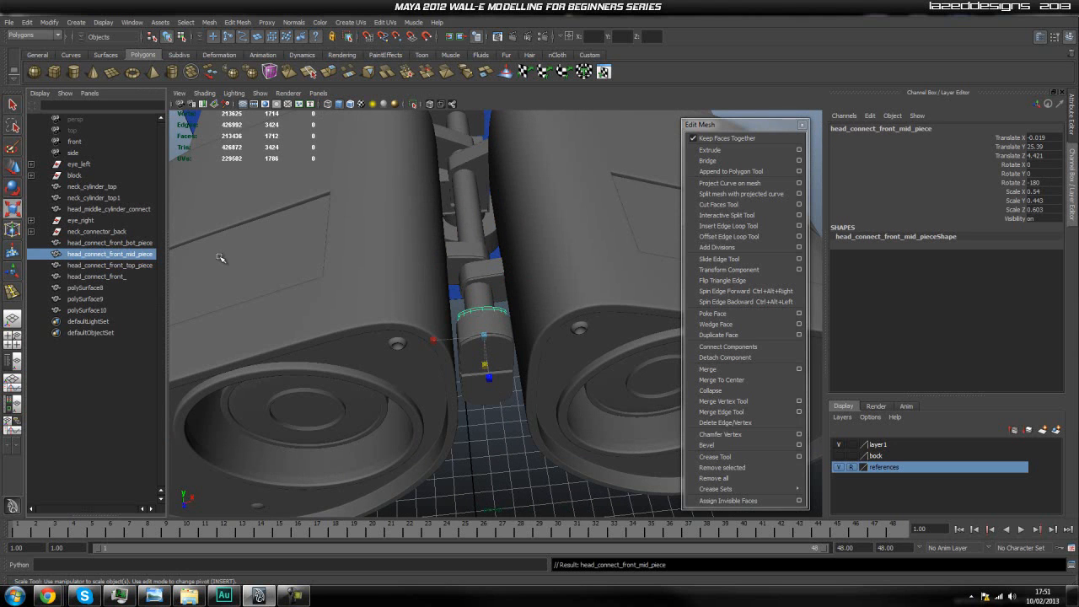
# Check in the viewport which parts the bottom, middle and top head_connect_front pieces are
pyautogui.click(98, 265)
pyautogui.keyDown('alt'); pyautogui.moveTo(449, 309); pyautogui.dragTo(411, 310); pyautogui.keyUp('alt')
pyautogui.click(111, 254)
pyautogui.click(112, 244)
pyautogui.click(108, 265)
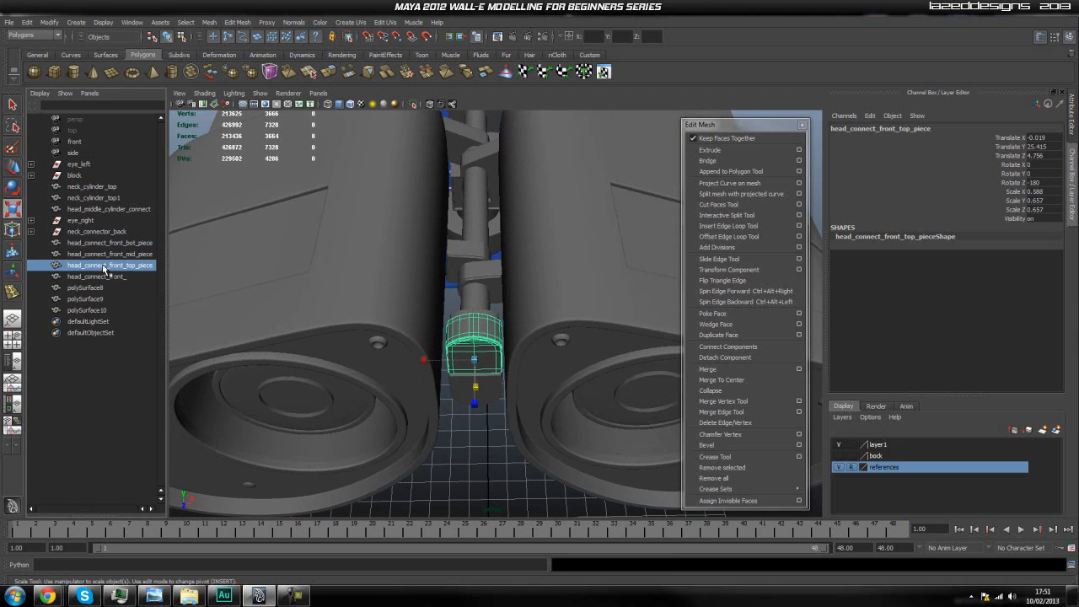
# Rename the head_connect_front_ bracket behind the front connector as eye_left_connector_front
pyautogui.click(107, 277)
pyautogui.keyDown('alt'); pyautogui.moveTo(415, 293); pyautogui.dragTo(502, 251); pyautogui.keyUp('alt')
pyautogui.click(502, 250)
pyautogui.click(417, 279)
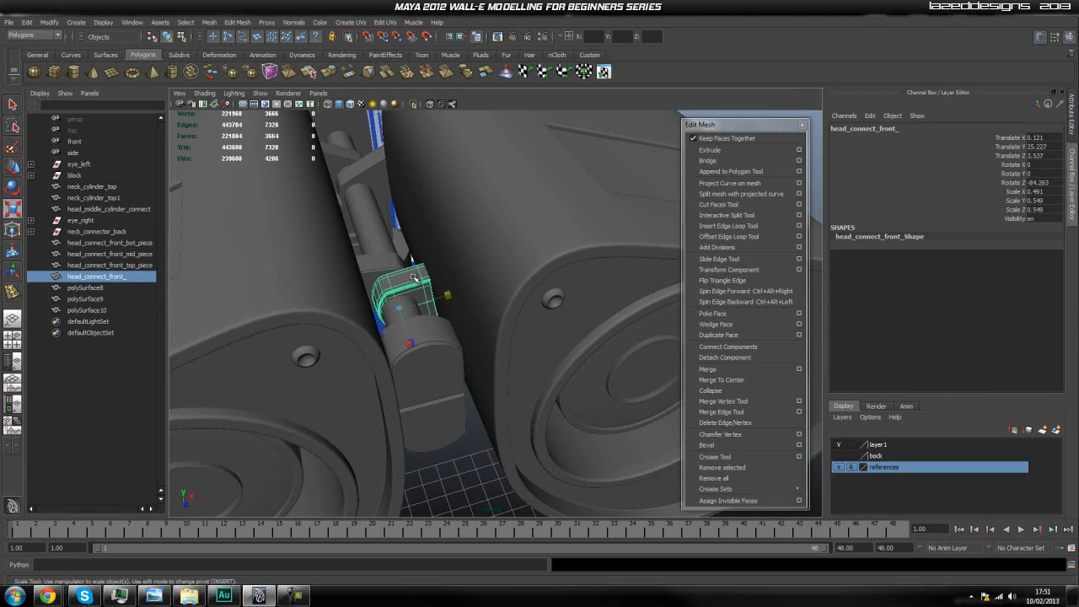
pyautogui.doubleClick(88, 277)
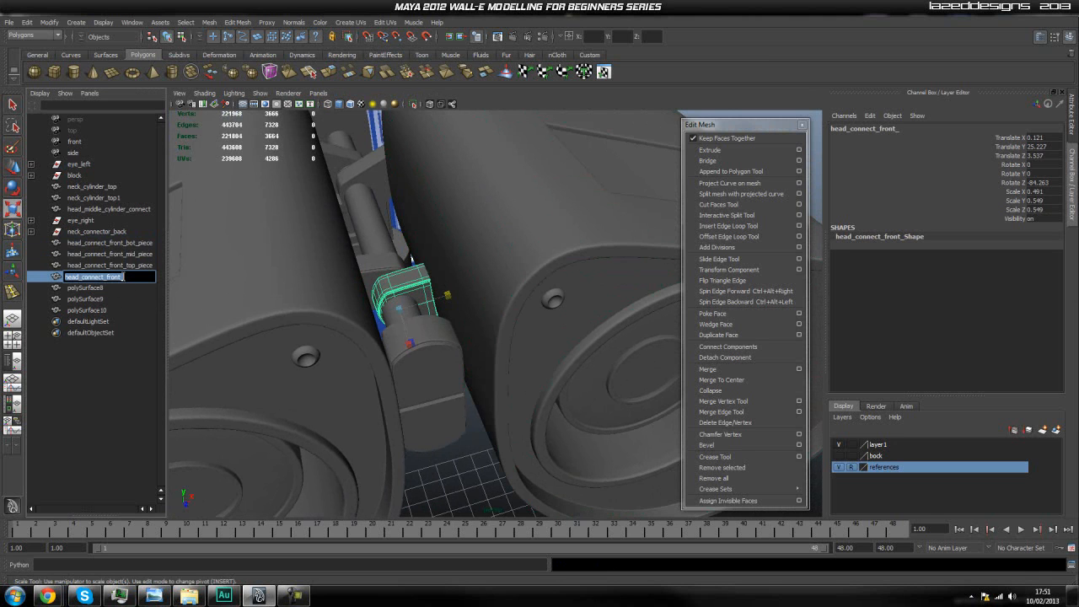
pyautogui.write('h')
pyautogui.press('Return')
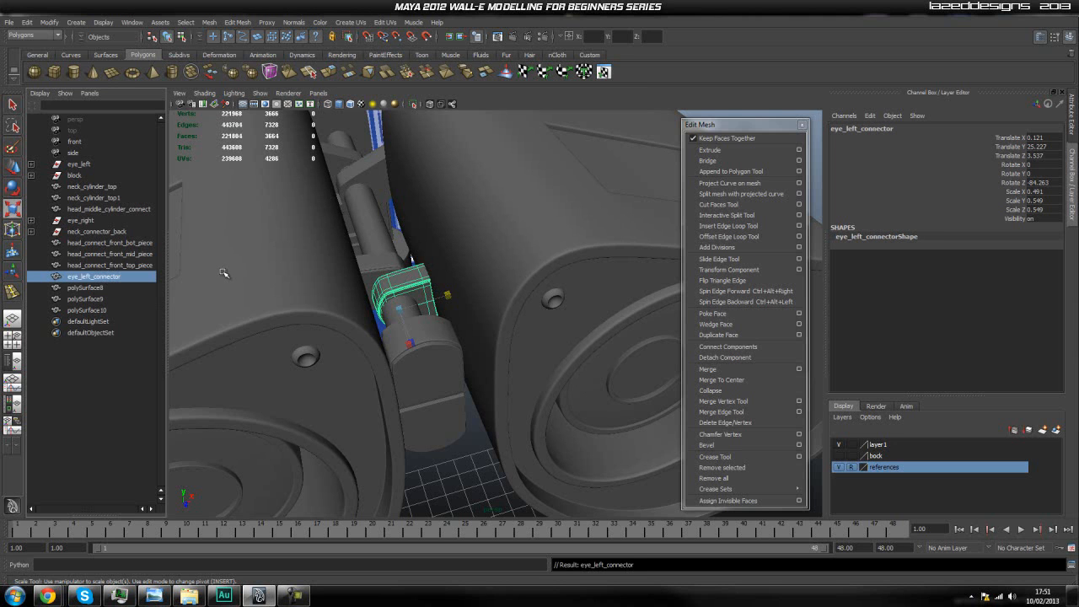
pyautogui.doubleClick(118, 277)
pyautogui.write('_front')
pyautogui.press('Return')
# Rename polySurface8, the rear bracket of the left eye, as eye_left_connector_back
pyautogui.click(88, 287)
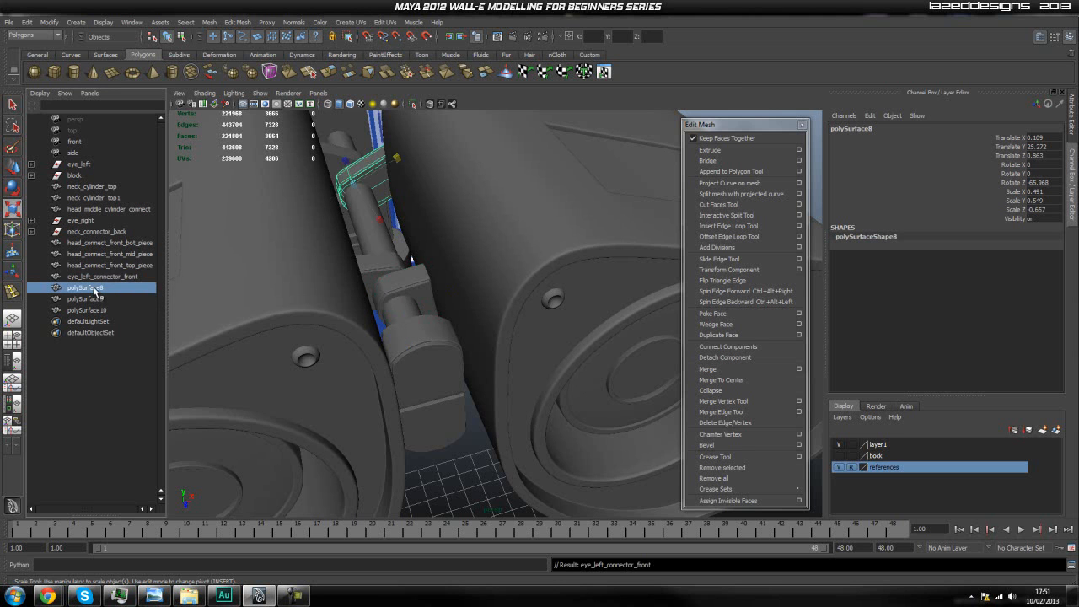
pyautogui.doubleClick(94, 290)
pyautogui.write('eye_left_connector_')
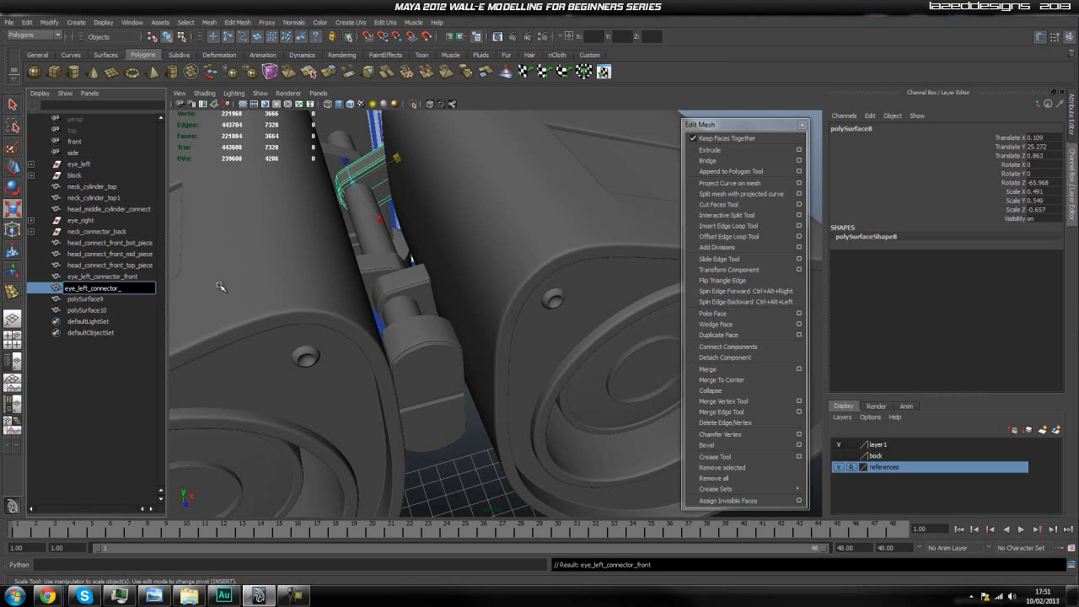
pyautogui.write('back')
pyautogui.press('Return')
# Rename polySurface9, the rear bracket of the right eye, as eye_right_connector_back
pyautogui.click(77, 302)
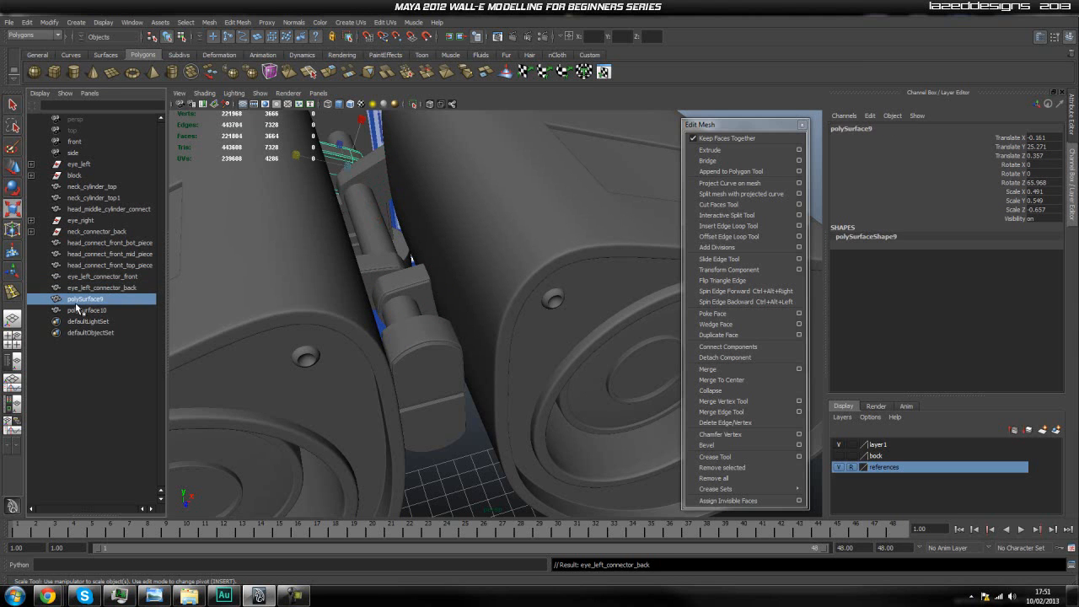
pyautogui.doubleClick(78, 301)
pyautogui.write('eye_right_con')
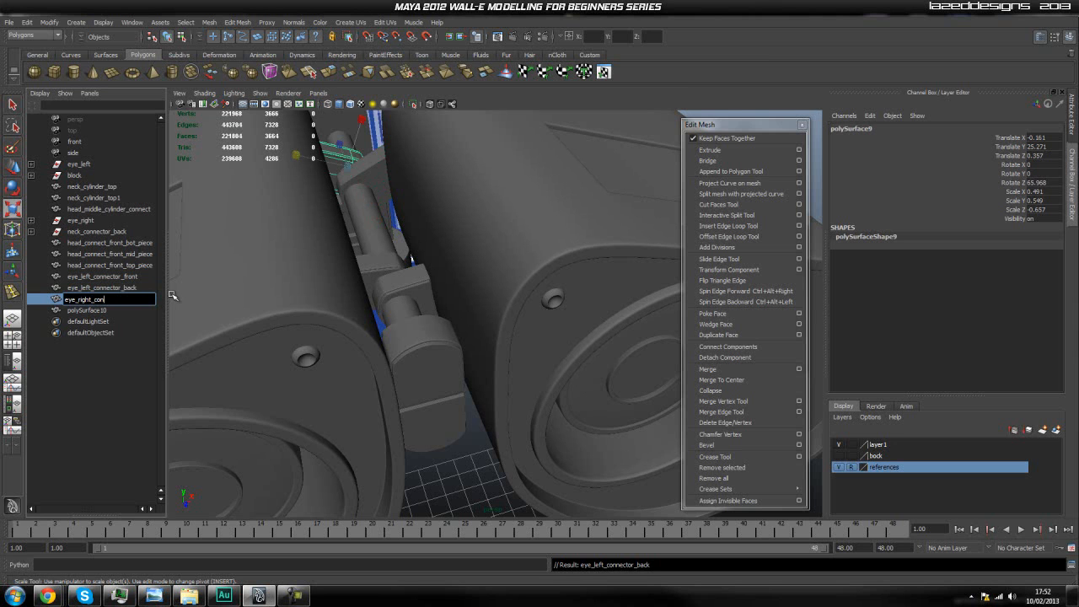
pyautogui.write('nector_back')
pyautogui.press('Return')
# Rename polySurface10, the front bracket of the right eye, as eye_right_connector_front
pyautogui.doubleClick(116, 312)
pyautogui.write('eye_right')
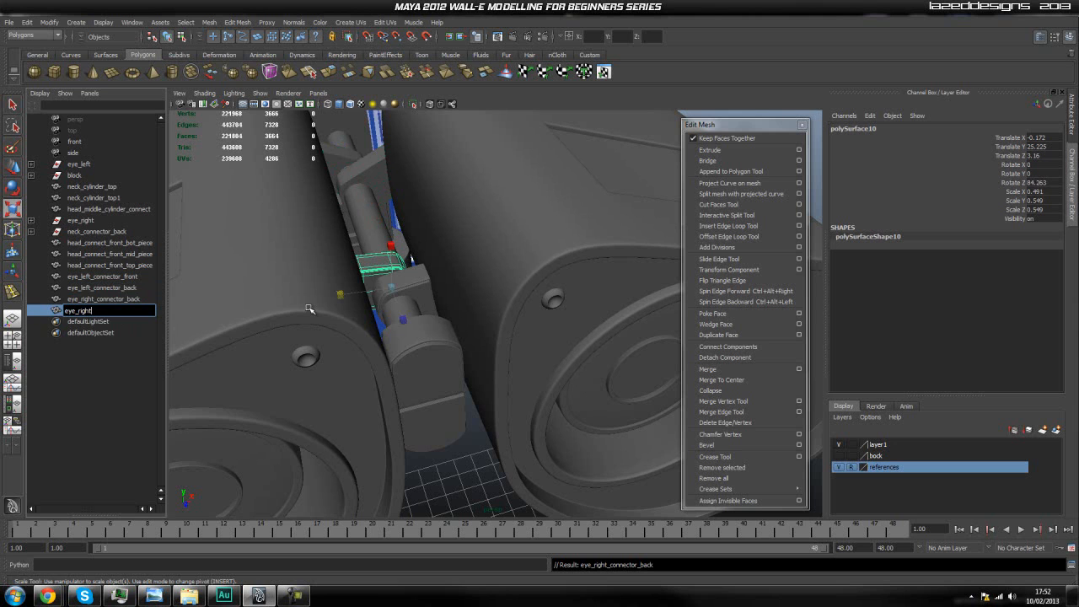
pyautogui.write('_connector_front')
pyautogui.press('Return')
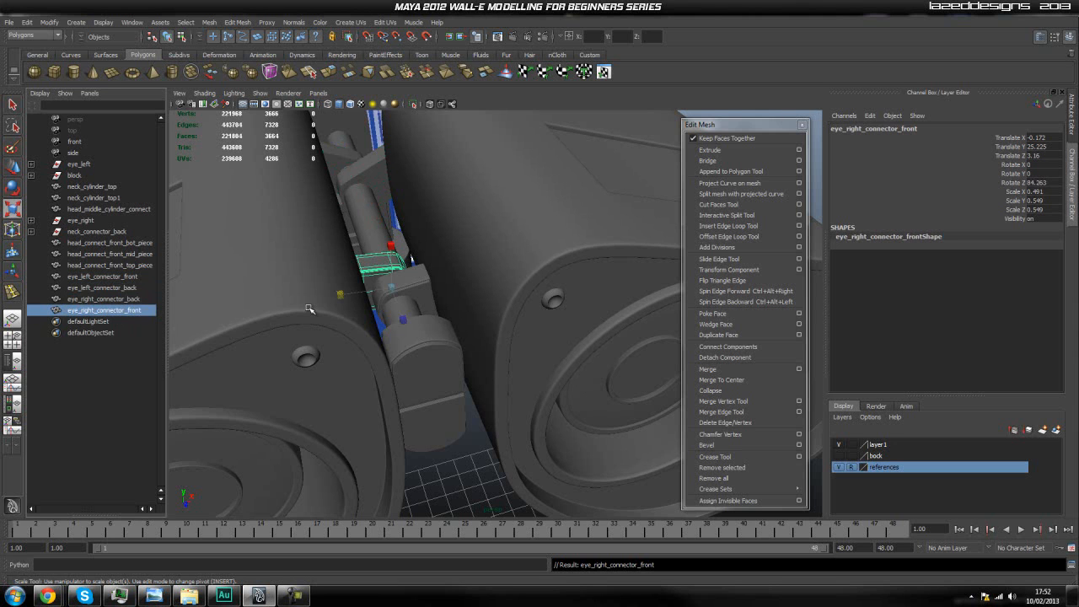
# Parent eye_right_connector_front and eye_right_connector_back to the eye_right group and collapse the group
pyautogui.click(103, 277)
pyautogui.click(98, 311)
pyautogui.click(31, 220)
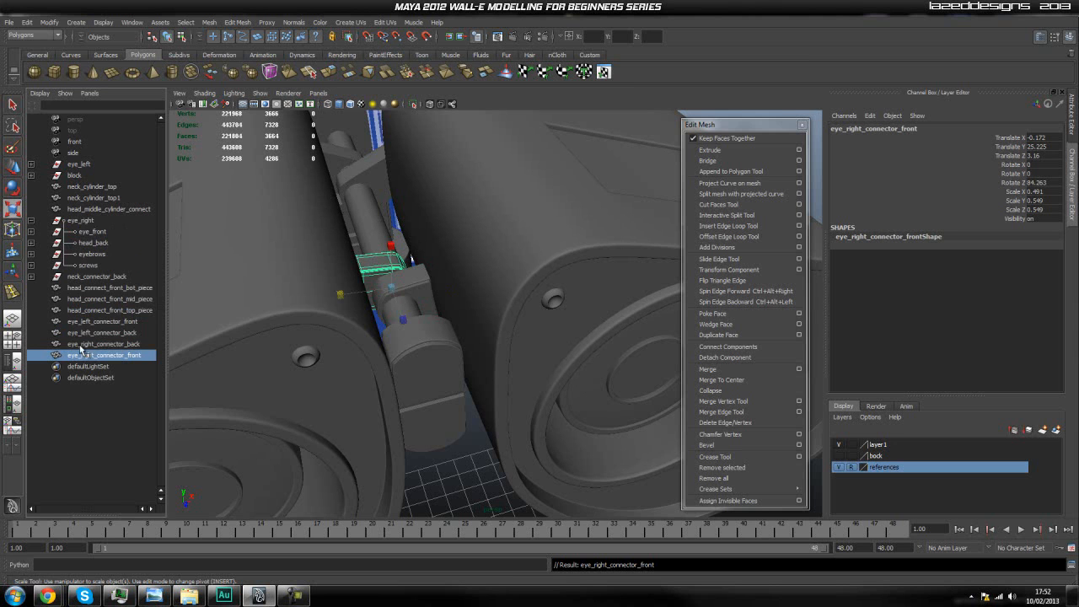
pyautogui.moveTo(88, 358); pyautogui.dragTo(80, 311, button='middle')
pyautogui.moveTo(76, 234); pyautogui.dragTo(78, 221, button='middle')
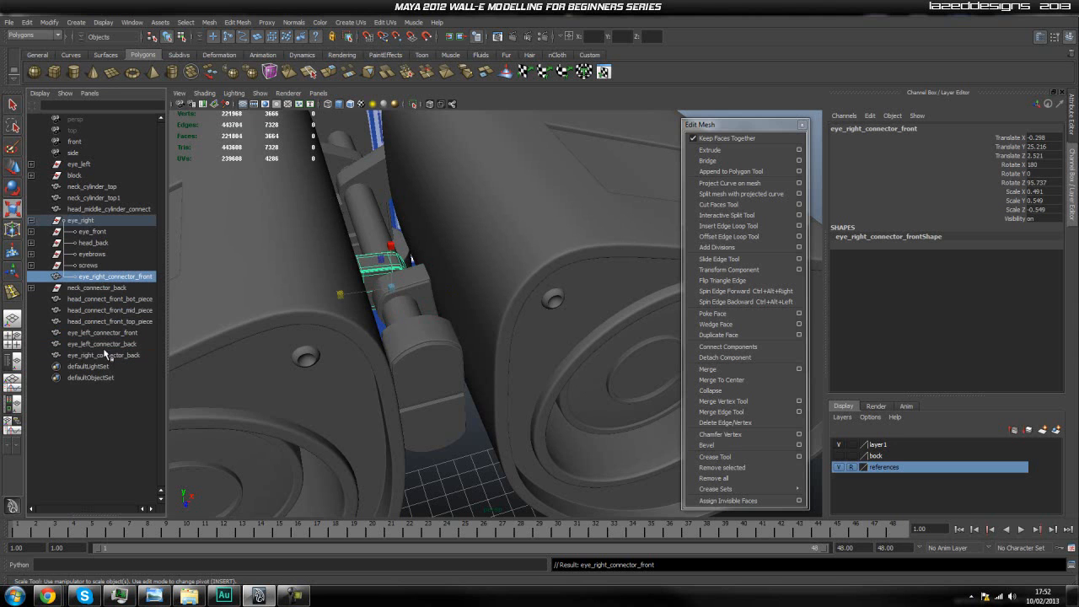
pyautogui.click(101, 354)
pyautogui.moveTo(100, 359); pyautogui.dragTo(80, 222, button='middle')
pyautogui.click(31, 221)
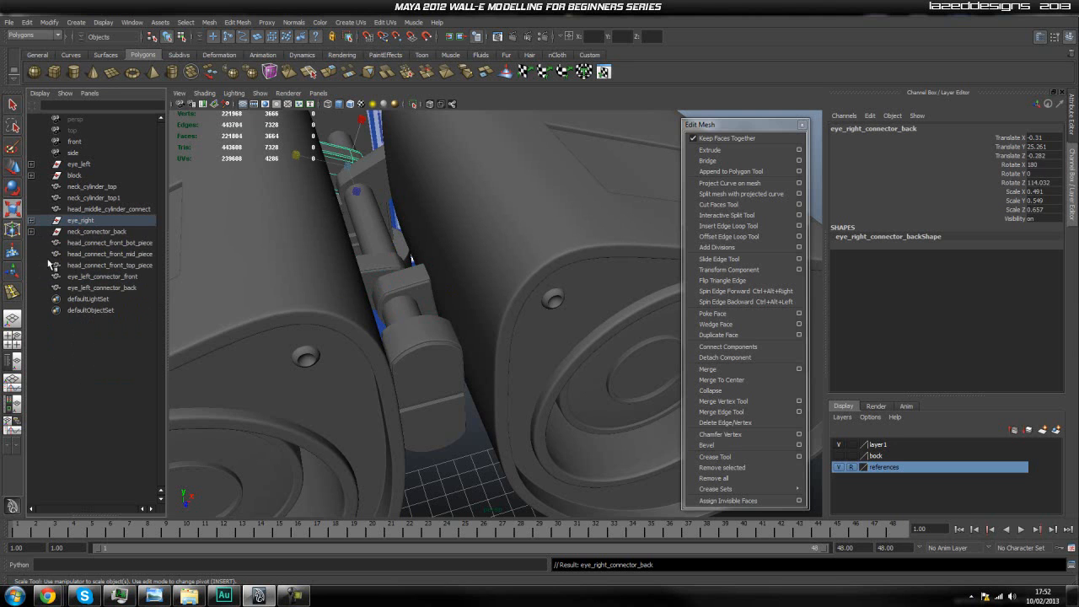
# Parent eye_left_connector_back and eye_left_connector_front to the eye_left group
pyautogui.click(94, 288)
pyautogui.moveTo(95, 289); pyautogui.dragTo(76, 166, button='middle')
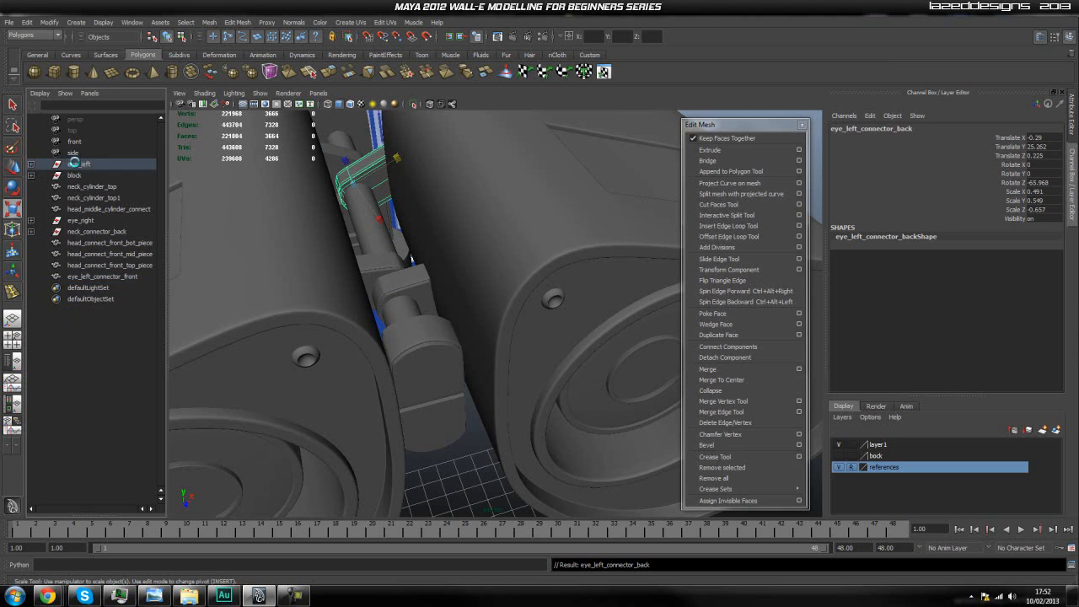
pyautogui.click(104, 279)
pyautogui.moveTo(95, 239); pyautogui.dragTo(85, 168, button='middle')
# Group the bottom, middle and top head_connect_front pieces and name the group eye_connector_front
pyautogui.click(101, 264)
pyautogui.click(105, 253)
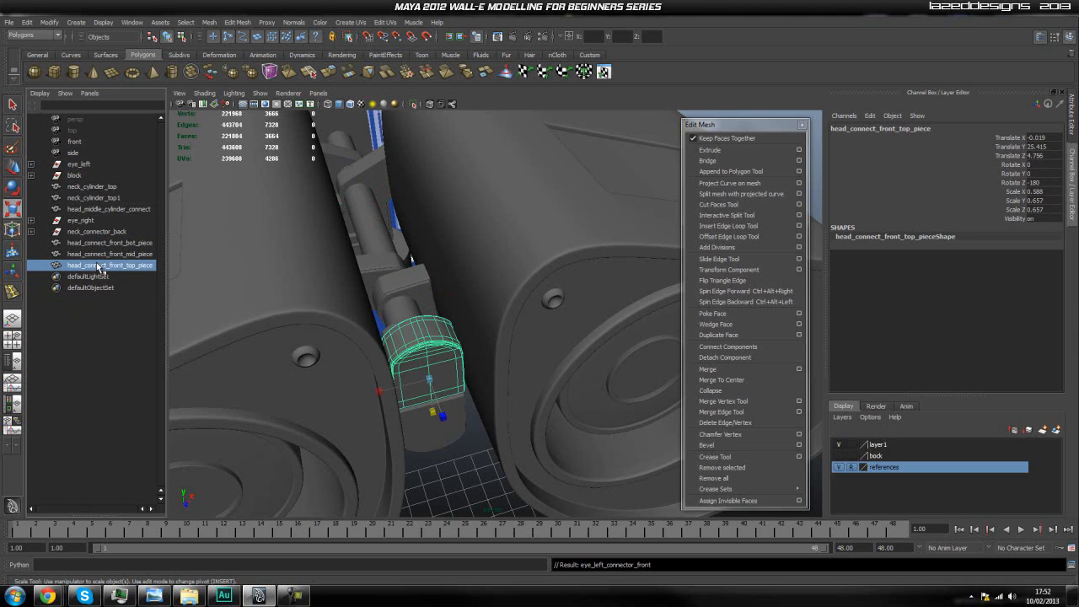
pyautogui.click(107, 242)
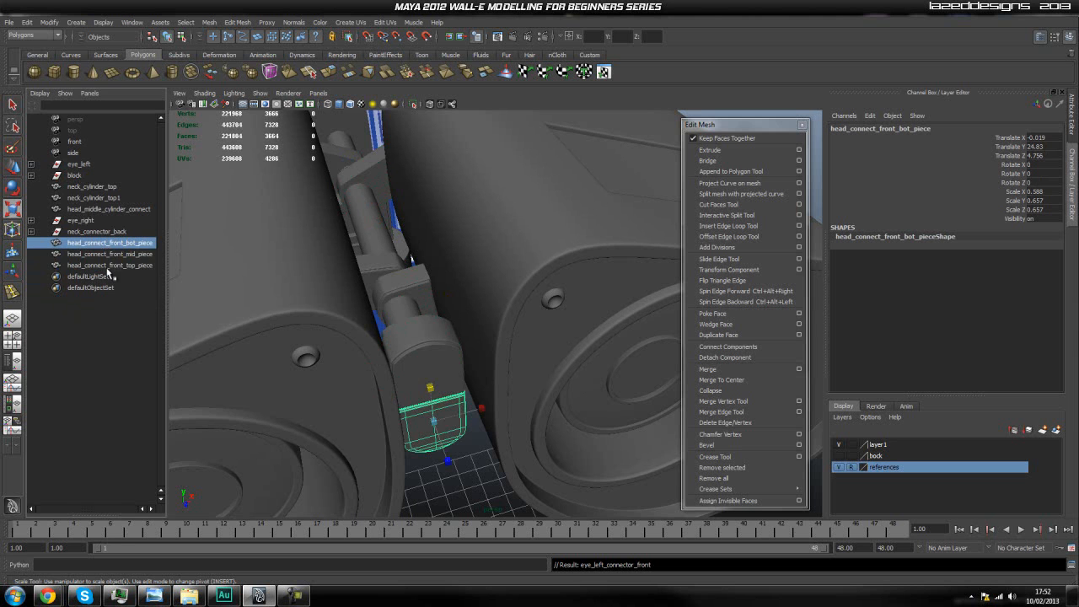
pyautogui.keyDown('shift'); pyautogui.click(107, 268); pyautogui.keyUp('shift')
pyautogui.keyDown('alt'); pyautogui.moveTo(368, 316); pyautogui.dragTo(349, 302); pyautogui.keyUp('alt')
pyautogui.hotkey('ctrl', 'g')
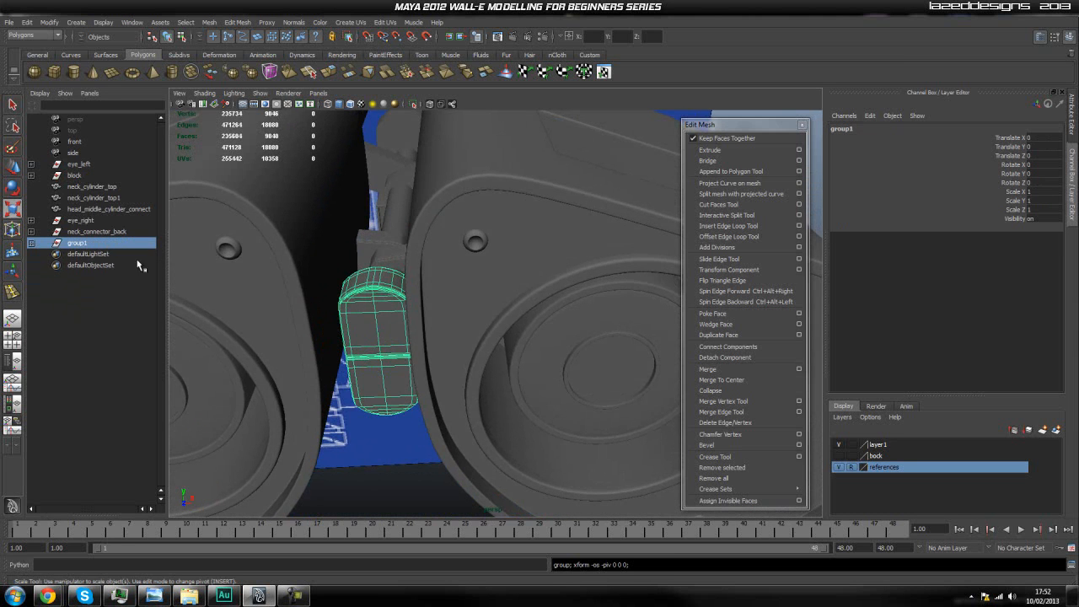
pyautogui.doubleClick(76, 243)
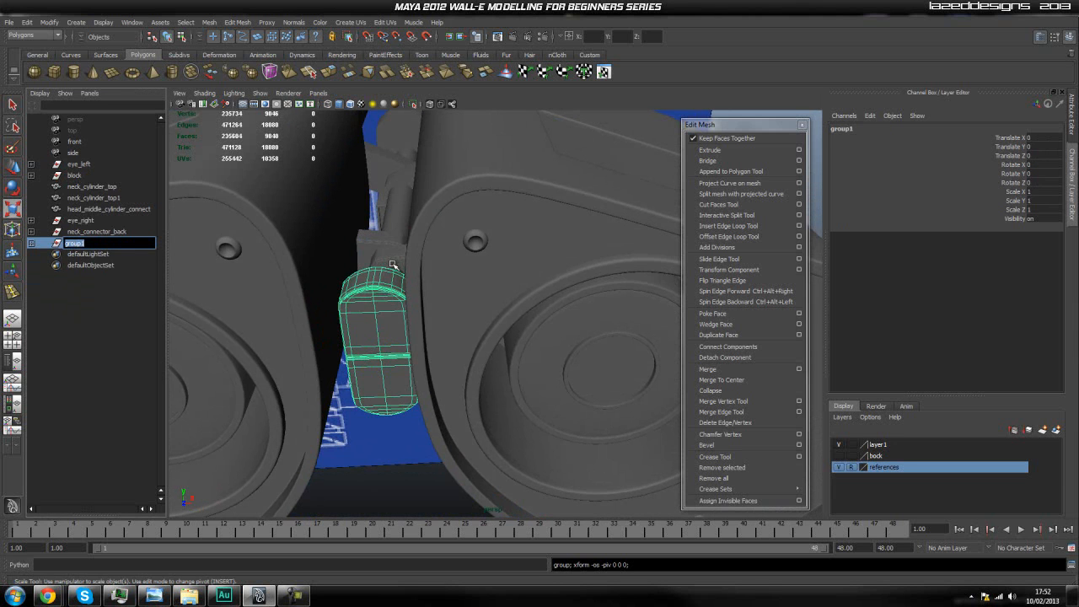
pyautogui.write('eye_connector_front')
pyautogui.press('Return')
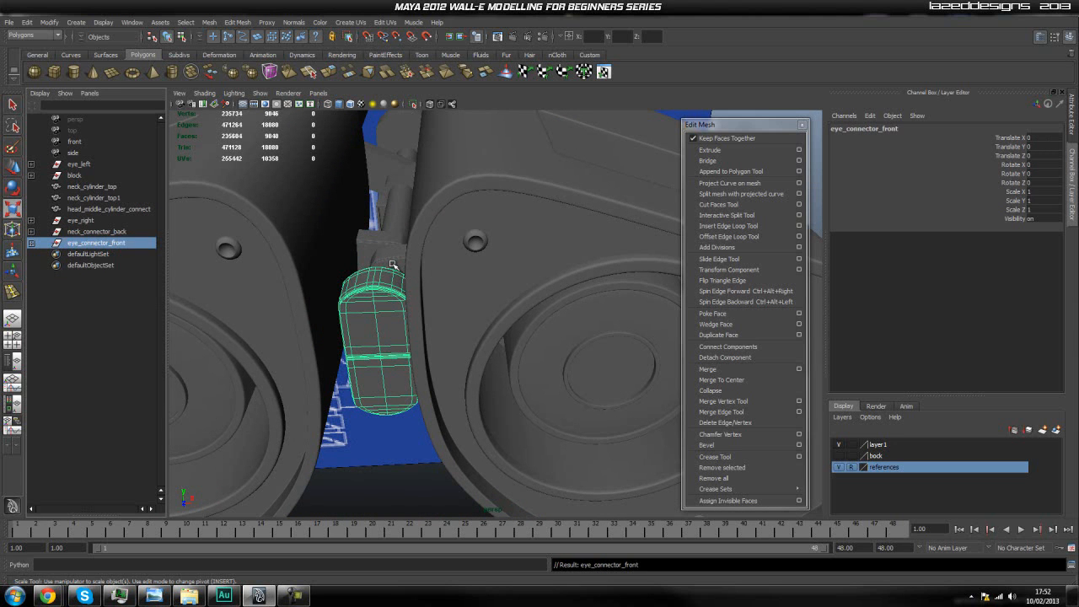
# Parent head_middle_cylinder_connect to the eye_connector_front group and clear the selection
pyautogui.click(99, 208)
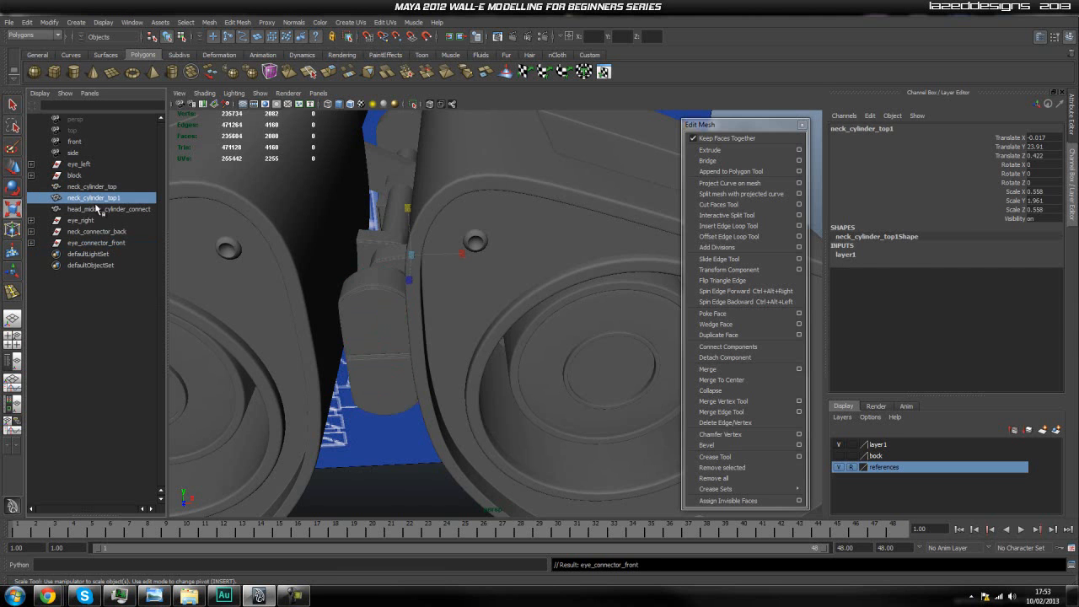
pyautogui.press('f')
pyautogui.keyDown('alt'); pyautogui.moveTo(257, 304); pyautogui.dragTo(318, 255); pyautogui.keyUp('alt')
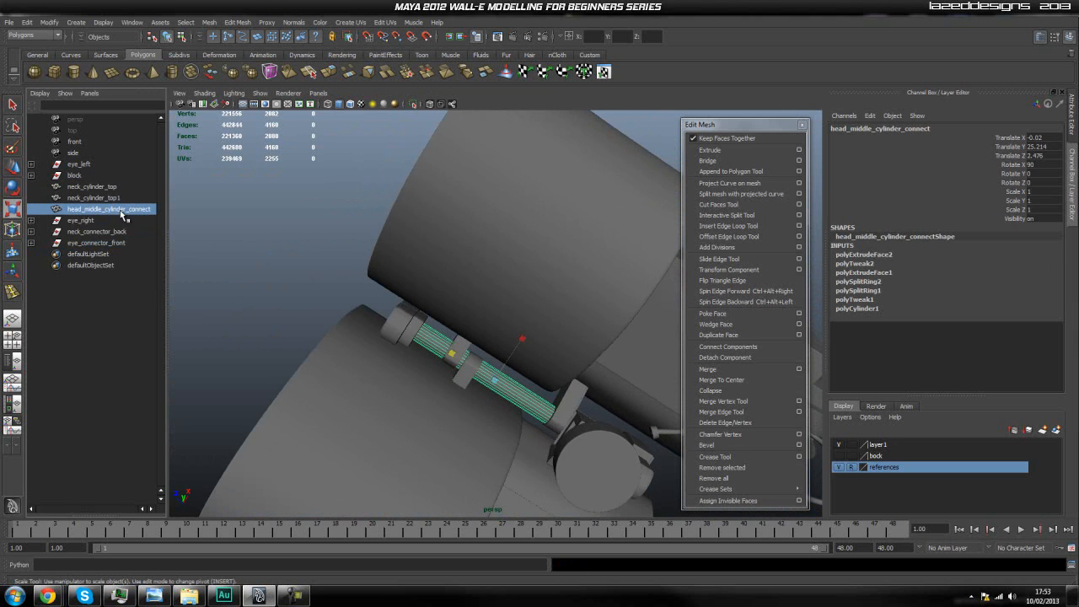
pyautogui.moveTo(122, 215); pyautogui.dragTo(122, 245, button='middle')
pyautogui.click(294, 257)
# Examine the neck_connector_back group and the cable and bracket pieces around it at the rear of the head
pyautogui.click(105, 230)
pyautogui.keyDown('alt'); pyautogui.moveTo(312, 321); pyautogui.dragTo(501, 345); pyautogui.keyUp('alt')
pyautogui.click(496, 324)
pyautogui.keyDown('shift'); pyautogui.click(504, 360); pyautogui.keyUp('shift')
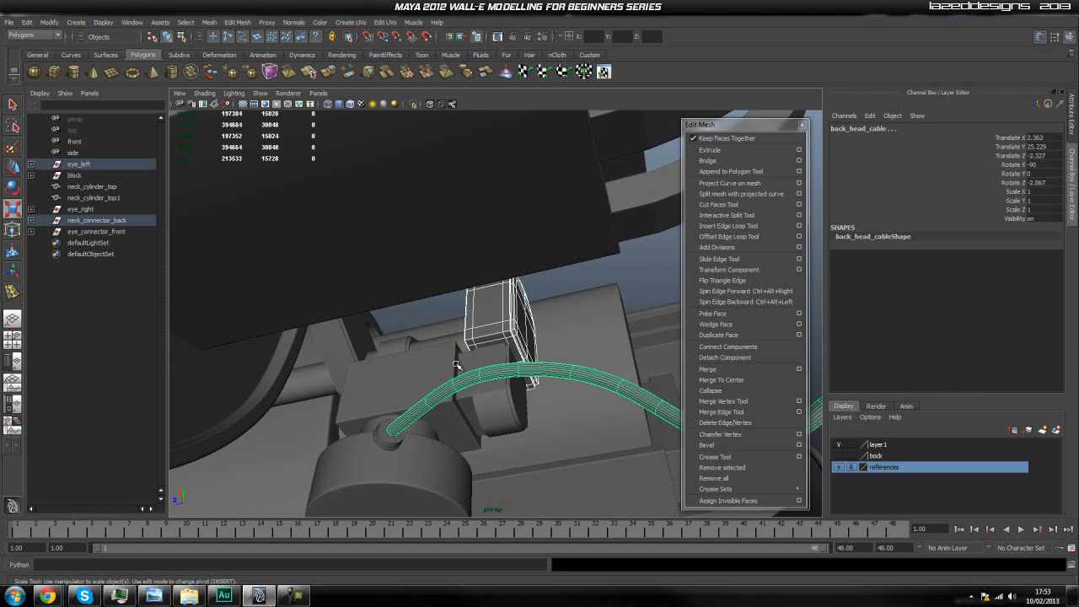
pyautogui.keyDown('shift'); pyautogui.click(431, 362); pyautogui.keyUp('shift')
pyautogui.keyDown('alt'); pyautogui.moveTo(300, 365); pyautogui.dragTo(386, 396); pyautogui.keyUp('alt')
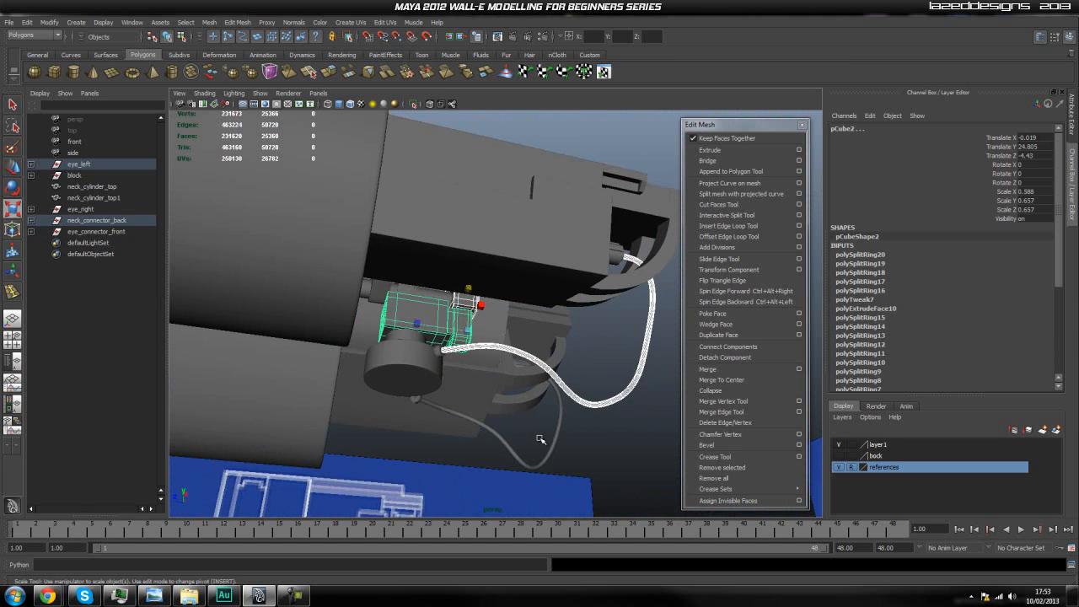
pyautogui.click(585, 428)
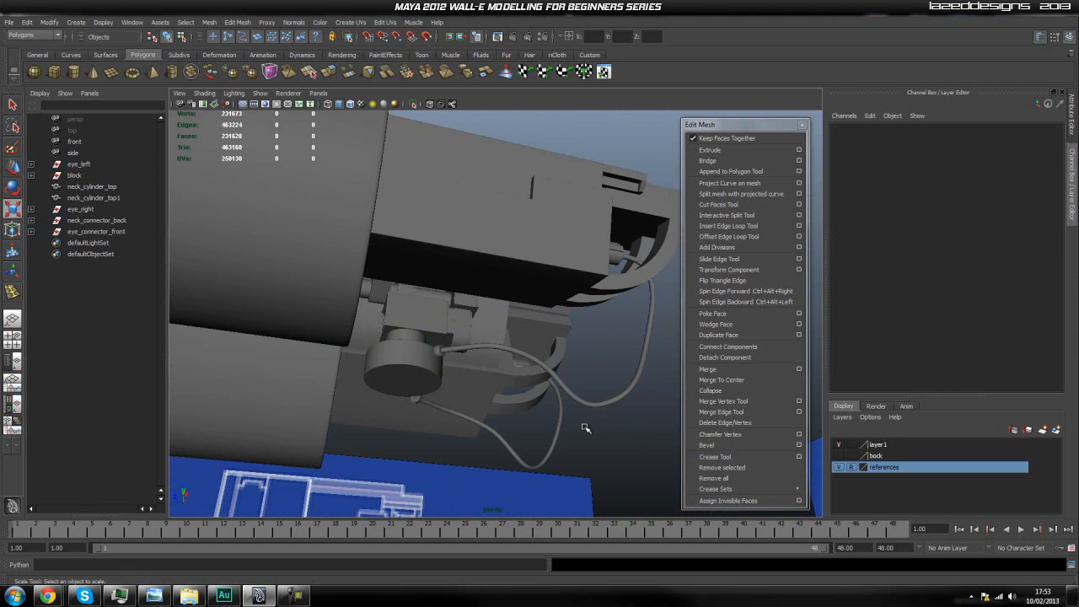
# Check where neck_cylinder_top, neck_cylinder_top1 and the neck_connector_back group sit in the model
pyautogui.click(108, 199)
pyautogui.keyDown('alt'); pyautogui.moveTo(443, 324); pyautogui.dragTo(424, 350); pyautogui.keyUp('alt')
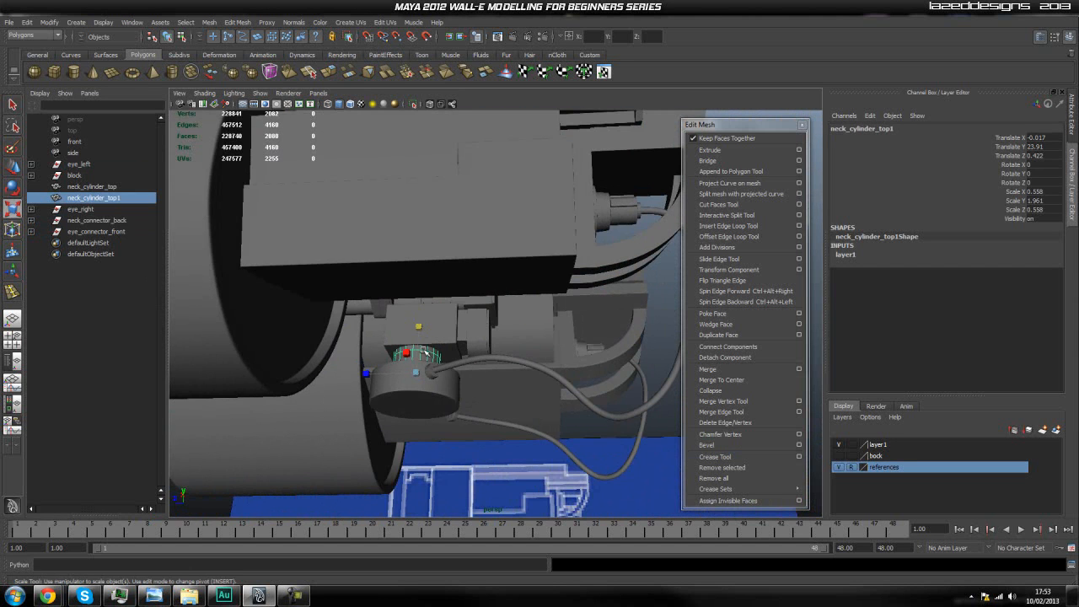
pyautogui.click(94, 186)
pyautogui.keyDown('alt'); pyautogui.moveTo(348, 318); pyautogui.dragTo(260, 244); pyautogui.keyUp('alt')
pyautogui.click(87, 198)
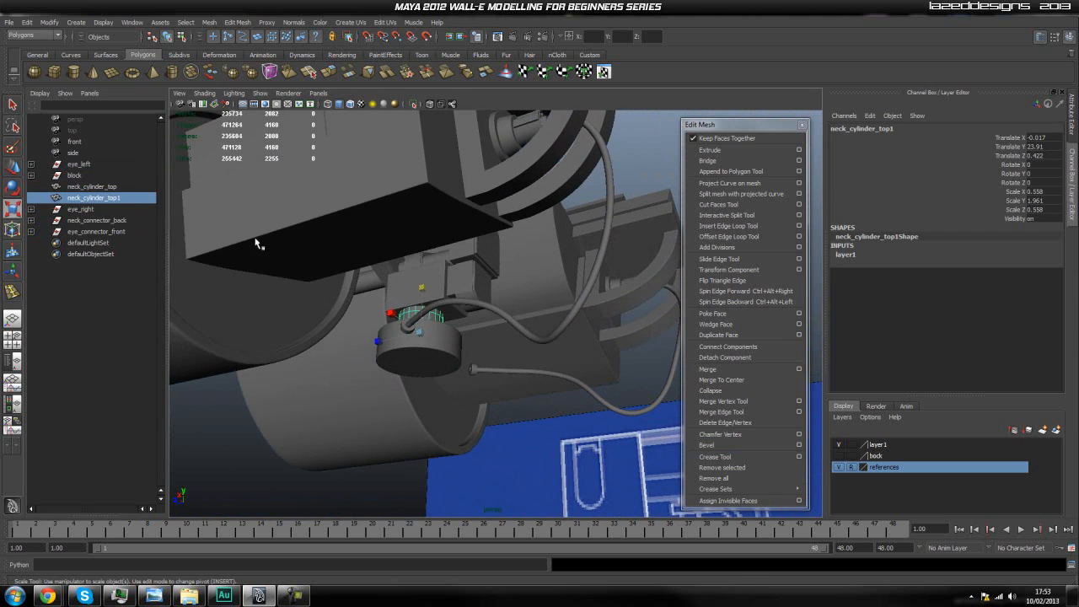
pyautogui.click(96, 220)
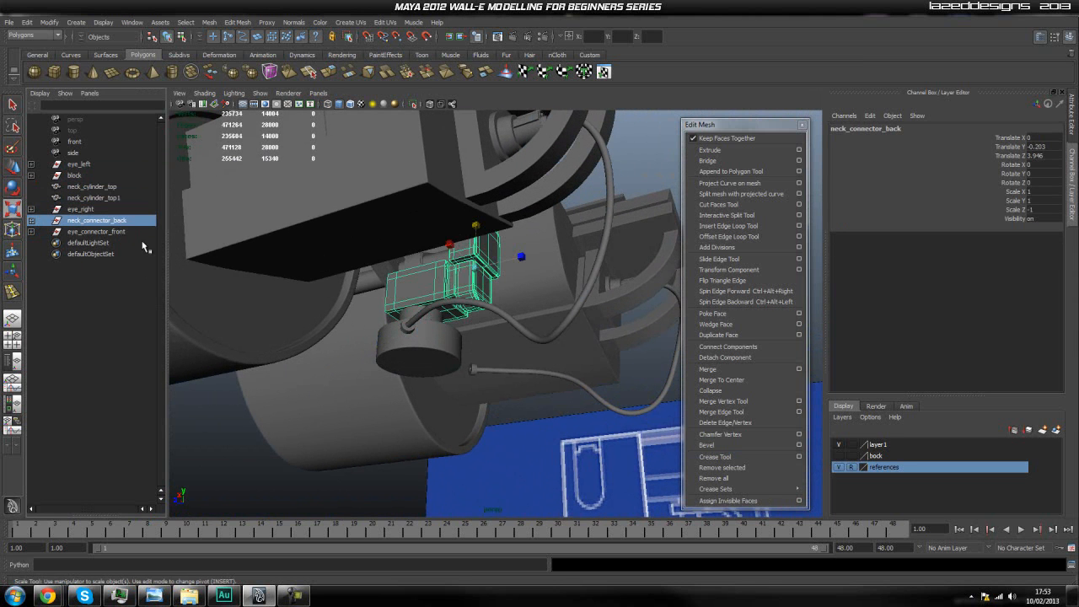
pyautogui.click(94, 199)
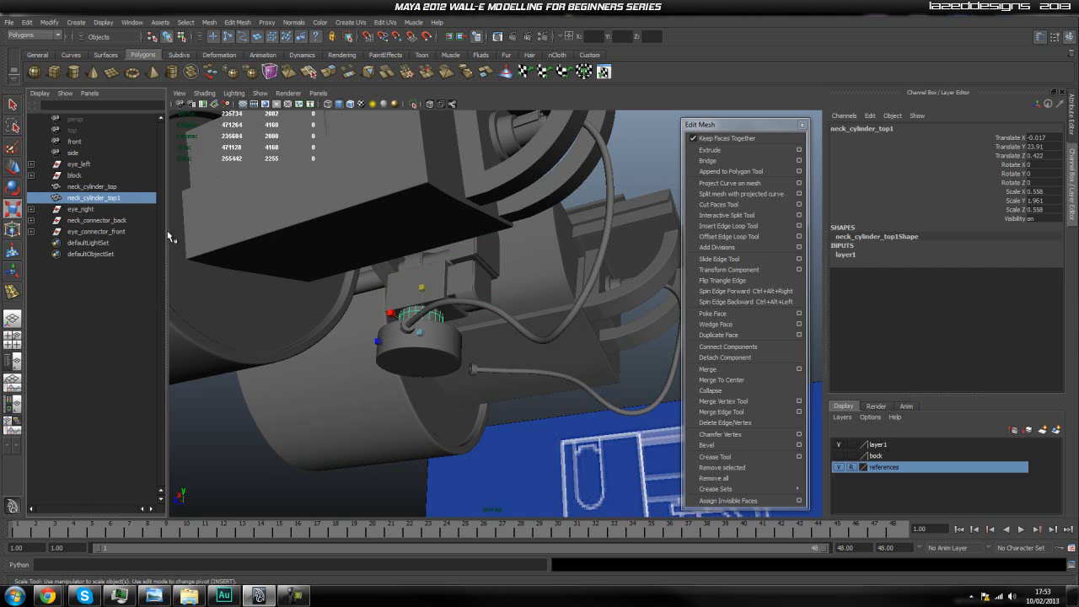
# Inspect the eye_connector_front group from the front of the head and open its name for editing
pyautogui.click(100, 236)
pyautogui.scroll(-5, 337, 272)
pyautogui.keyDown('alt'); pyautogui.moveTo(337, 272); pyautogui.dragTo(396, 303); pyautogui.keyUp('alt')
pyautogui.doubleClick(78, 231)
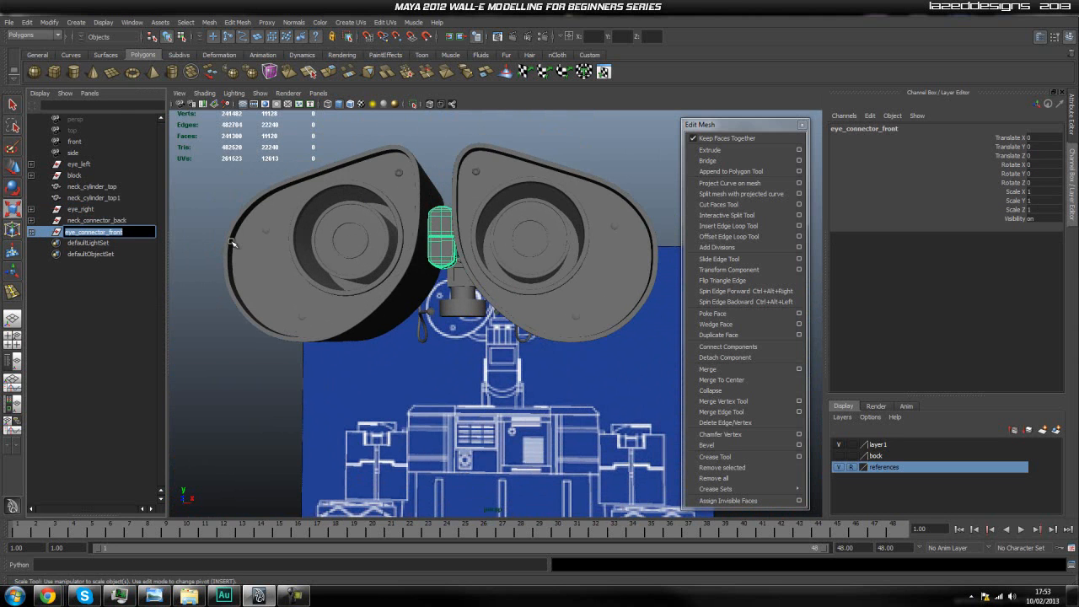
pyautogui.press('Return')
pyautogui.click(117, 235)
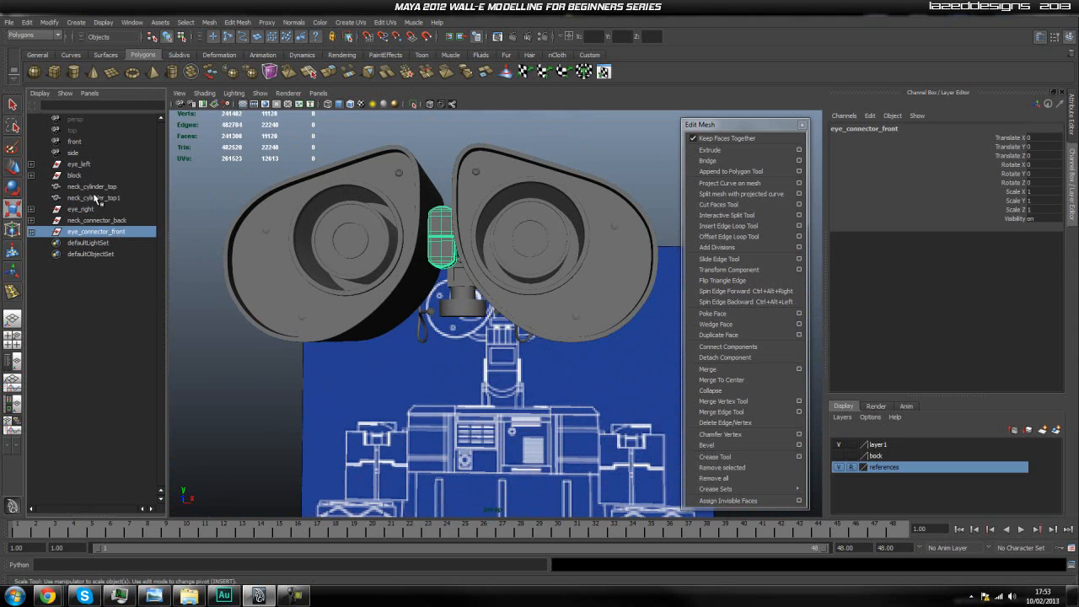
# Compare the two neck cylinders with the back and front connector groups to decide which parts belong together
pyautogui.click(98, 198)
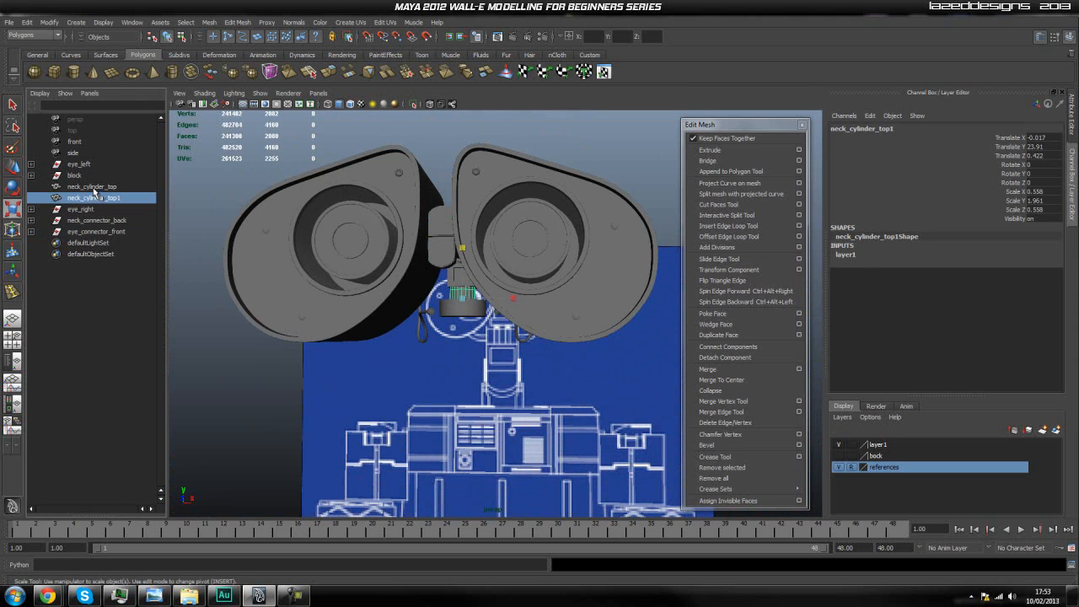
pyautogui.keyDown('ctrl'); pyautogui.click(92, 186); pyautogui.keyUp('ctrl')
pyautogui.keyDown('alt'); pyautogui.moveTo(286, 290); pyautogui.dragTo(187, 278); pyautogui.keyUp('alt')
pyautogui.keyDown('alt'); pyautogui.moveTo(244, 295); pyautogui.dragTo(332, 258, button='right'); pyautogui.keyUp('alt')
pyautogui.click(97, 220)
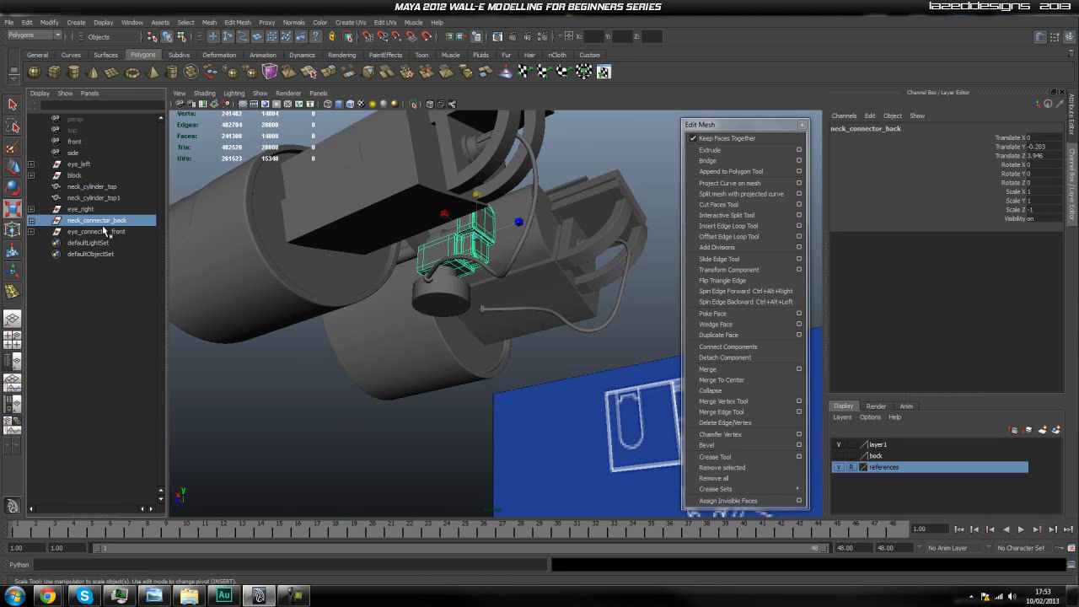
pyautogui.scroll(3, 386, 292)
pyautogui.moveTo(386, 275)
pyautogui.keyDown('alt'); pyautogui.mouseDown(button='middle')
pyautogui.moveTo(371, 228)
pyautogui.moveTo(383, 274)
pyautogui.mouseUp(button='middle'); pyautogui.keyUp('alt')
pyautogui.keyDown('alt'); pyautogui.moveTo(384, 274); pyautogui.dragTo(371, 304); pyautogui.keyUp('alt')
pyautogui.press('r')
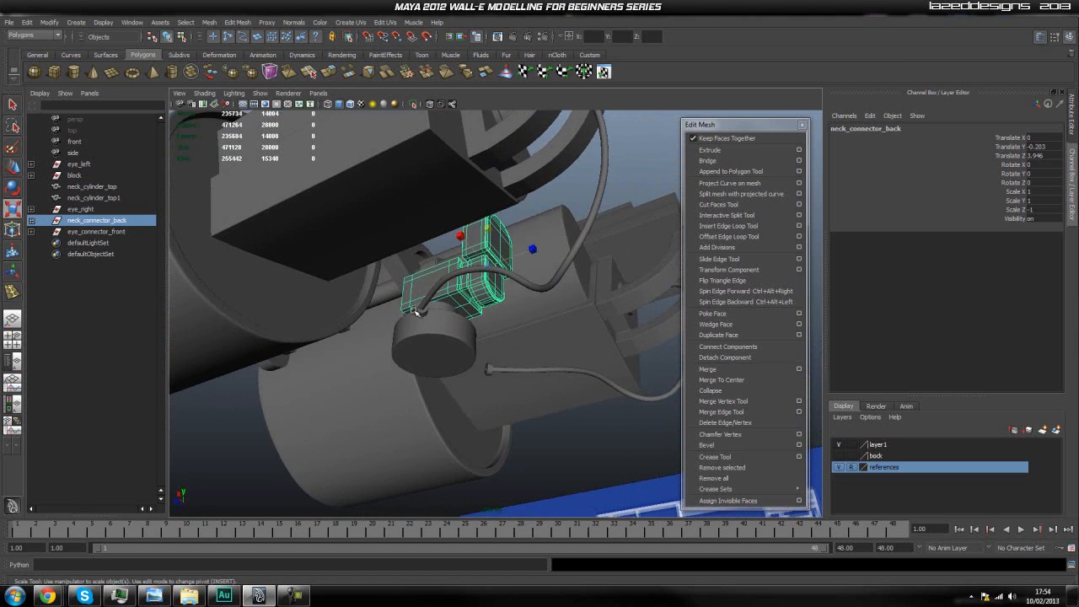
pyautogui.click(81, 211)
pyautogui.click(84, 232)
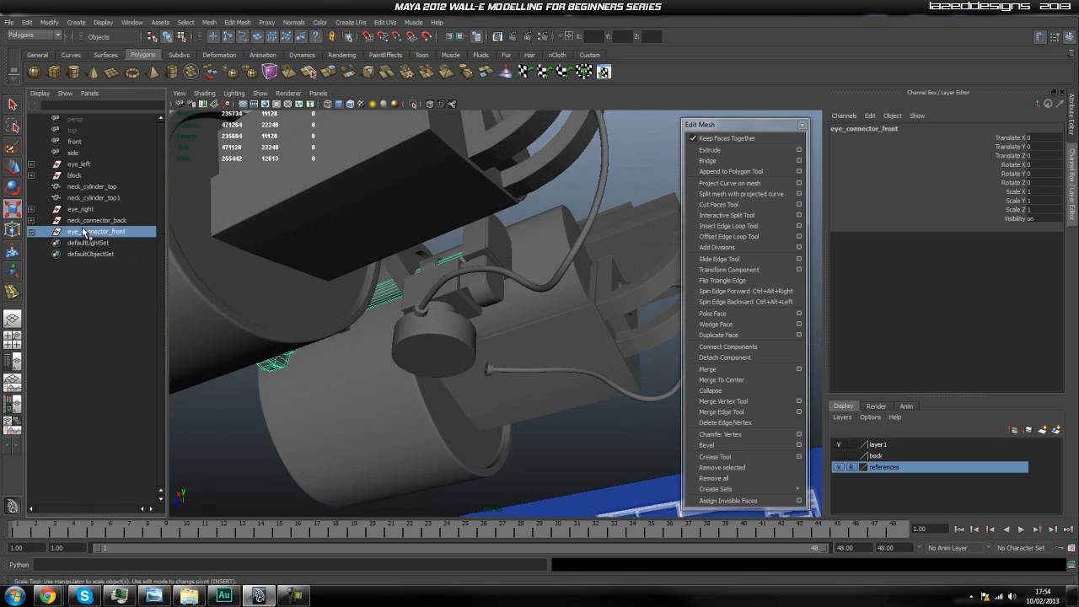
pyautogui.click(84, 220)
pyautogui.click(90, 243)
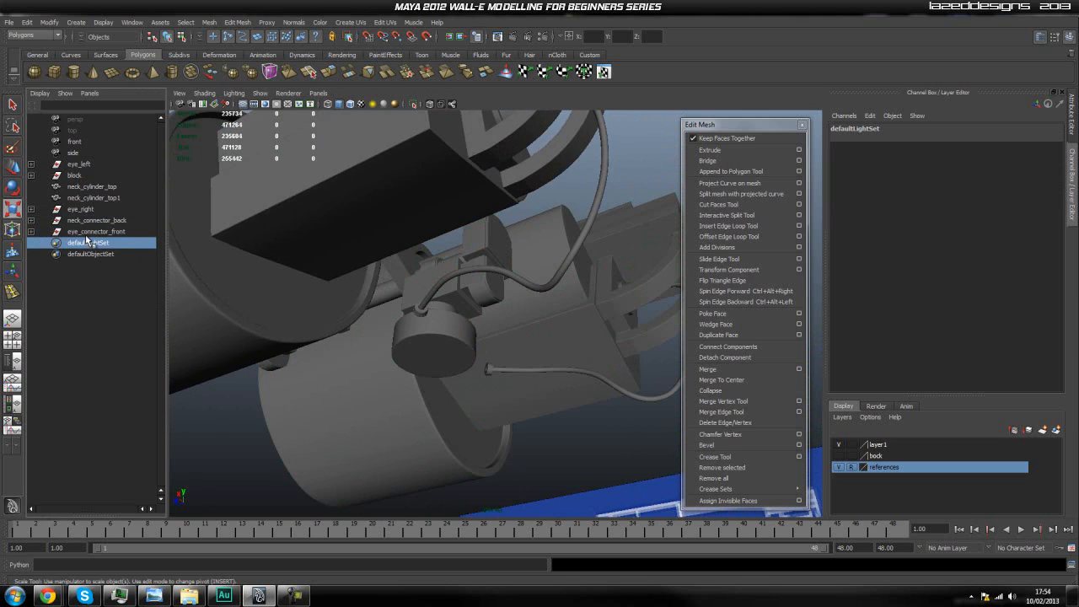
# Group neck_connector_back and eye_connector_front together and name the new group eye_connector_main
pyautogui.click(86, 232)
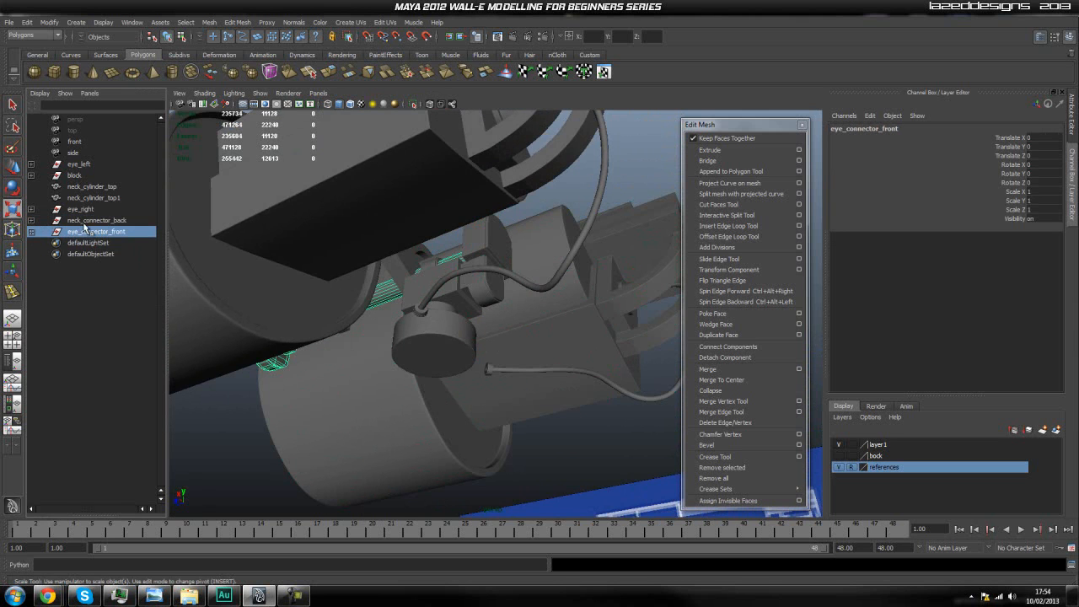
pyautogui.keyDown('ctrl'); pyautogui.click(85, 221); pyautogui.keyUp('ctrl')
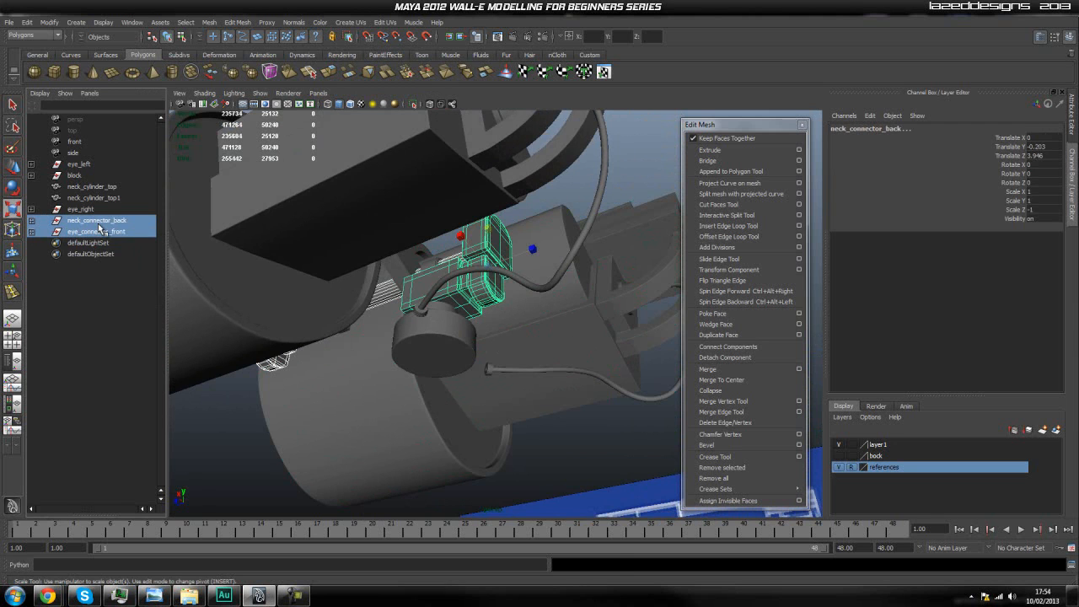
pyautogui.hotkey('ctrl', 'g')
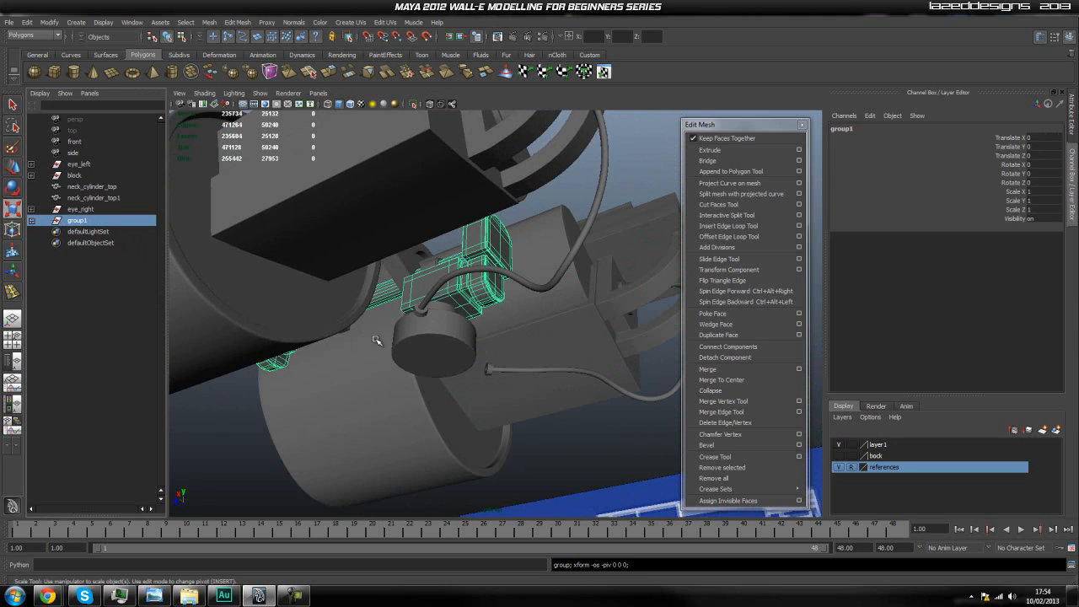
pyautogui.doubleClick(77, 221)
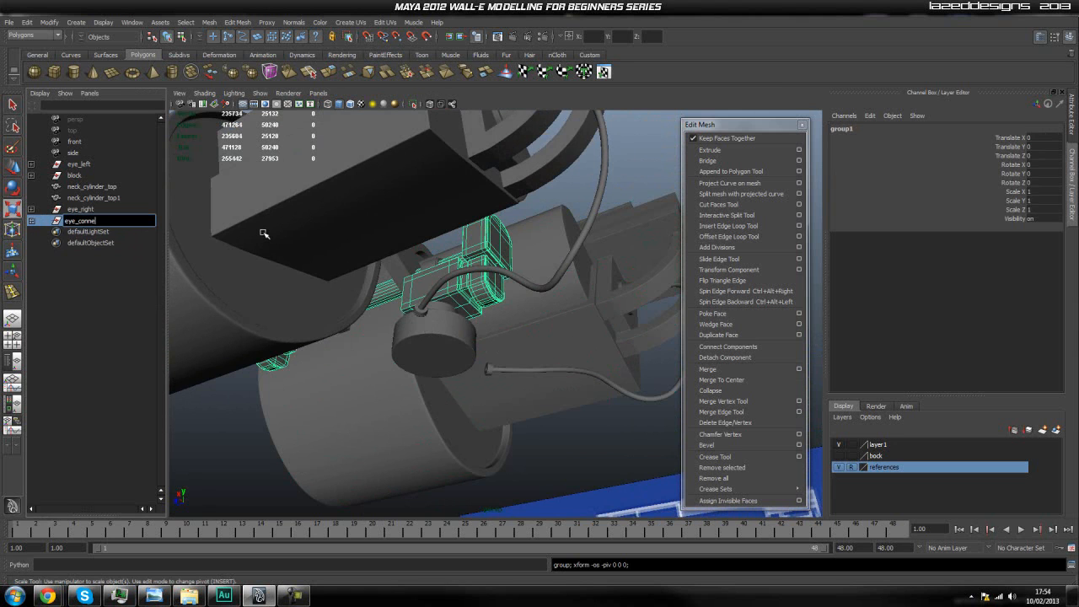
pyautogui.write('eye_connector_main')
pyautogui.press('Return')
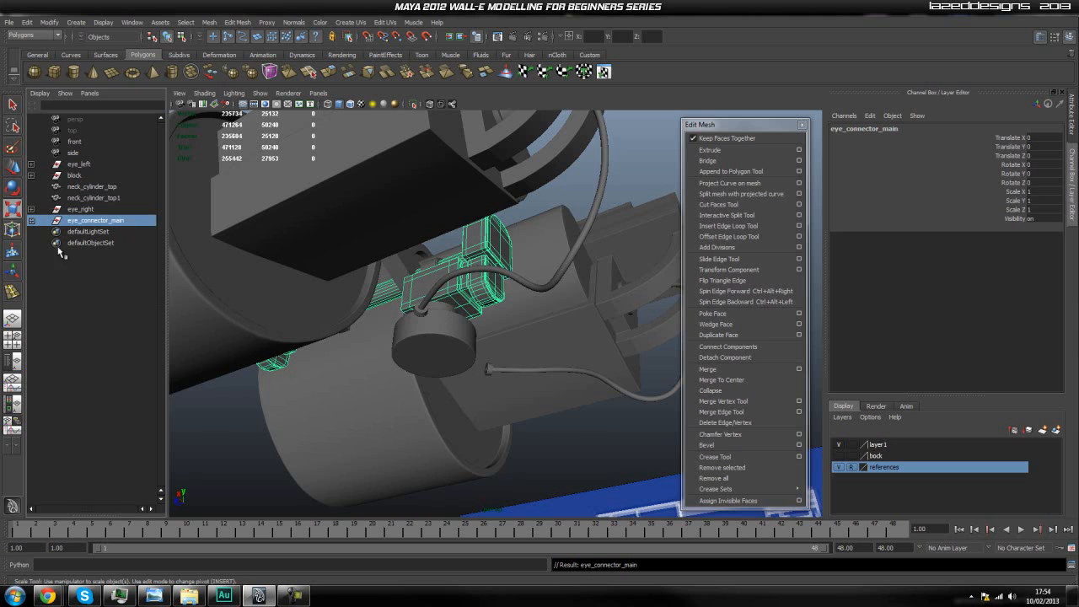
# Group neck_cylinder_top and neck_cylinder_top1 and name the group neck_main
pyautogui.click(521, 479)
pyautogui.click(388, 325)
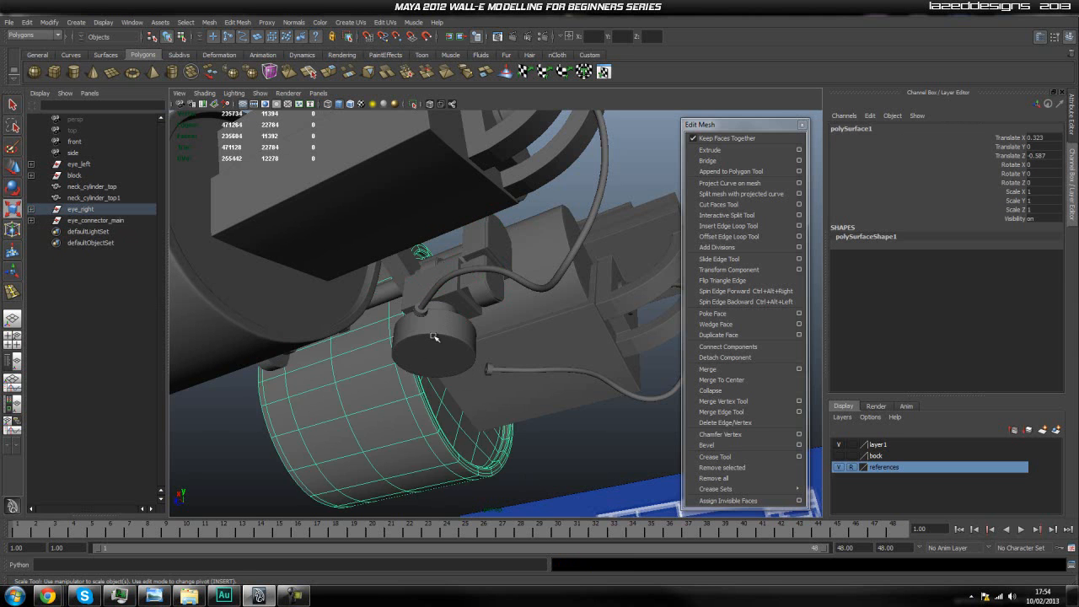
pyautogui.click(424, 333)
pyautogui.moveTo(504, 318)
pyautogui.keyDown('alt'); pyautogui.mouseDown()
pyautogui.moveTo(494, 336)
pyautogui.moveTo(502, 316)
pyautogui.mouseUp(); pyautogui.keyUp('alt')
pyautogui.keyDown('shift'); pyautogui.click(516, 261); pyautogui.keyUp('shift')
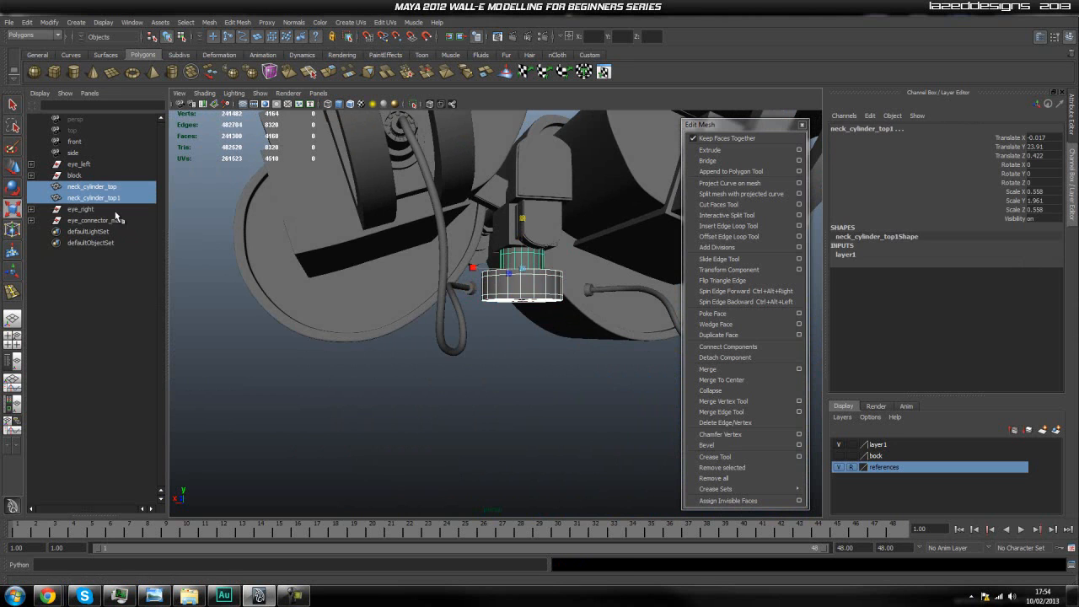
pyautogui.hotkey('ctrl', 'g')
pyautogui.doubleClick(76, 209)
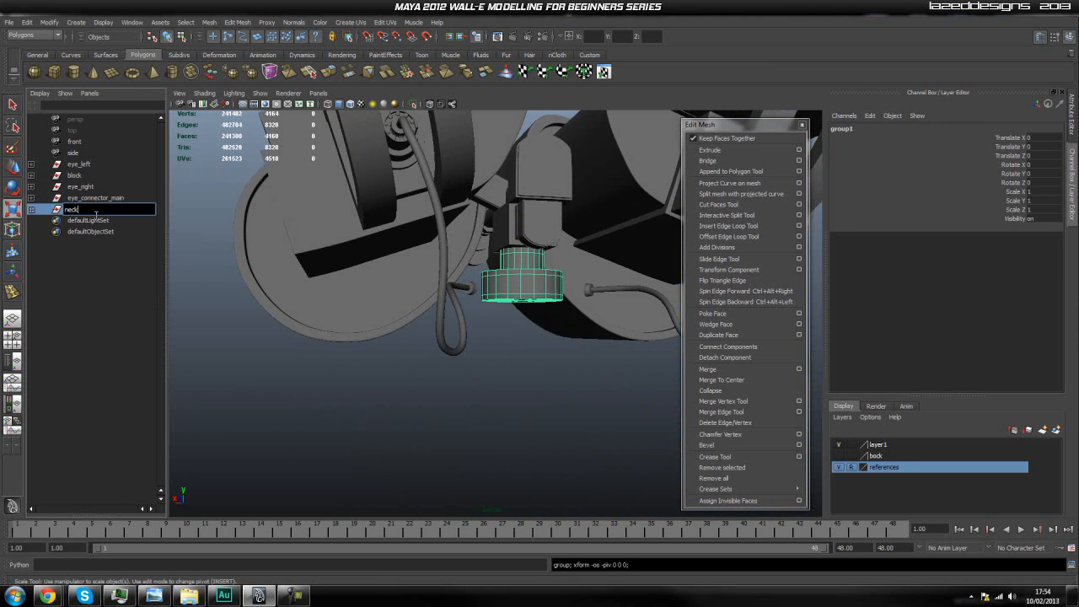
pyautogui.press('Return')
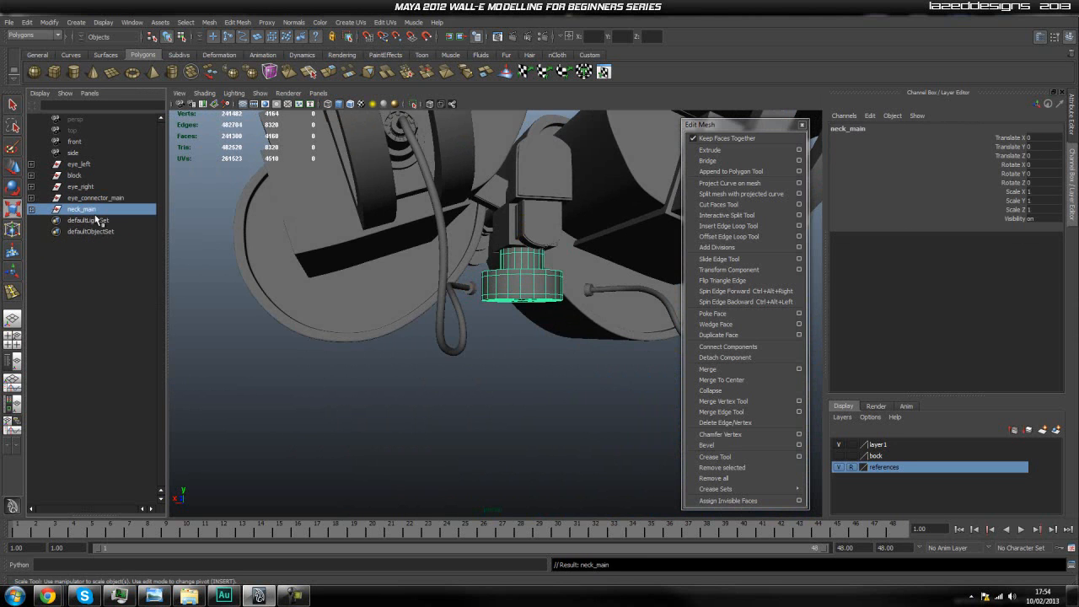
# Check the neck_main and eye_connector_main groups against the side blueprint of the neck
pyautogui.click(542, 366)
pyautogui.keyDown('alt'); pyautogui.moveTo(542, 366); pyautogui.dragTo(487, 377, button='right'); pyautogui.keyUp('alt')
pyautogui.keyDown('alt'); pyautogui.moveTo(487, 377); pyautogui.dragTo(595, 477); pyautogui.keyUp('alt')
pyautogui.keyDown('alt'); pyautogui.moveTo(595, 477); pyautogui.dragTo(556, 409, button='middle'); pyautogui.keyUp('alt')
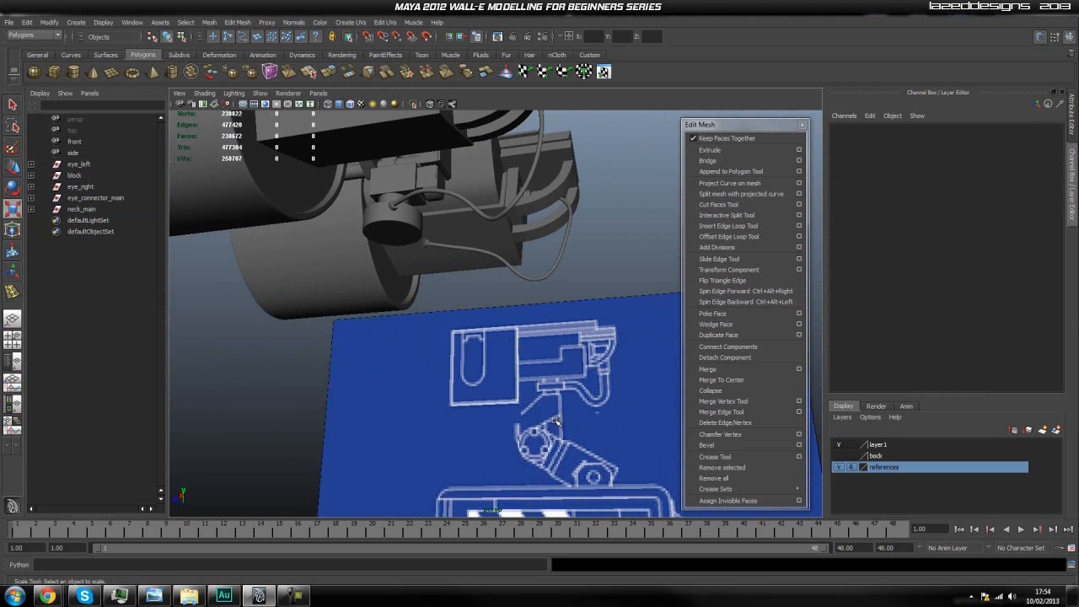
pyautogui.click(84, 210)
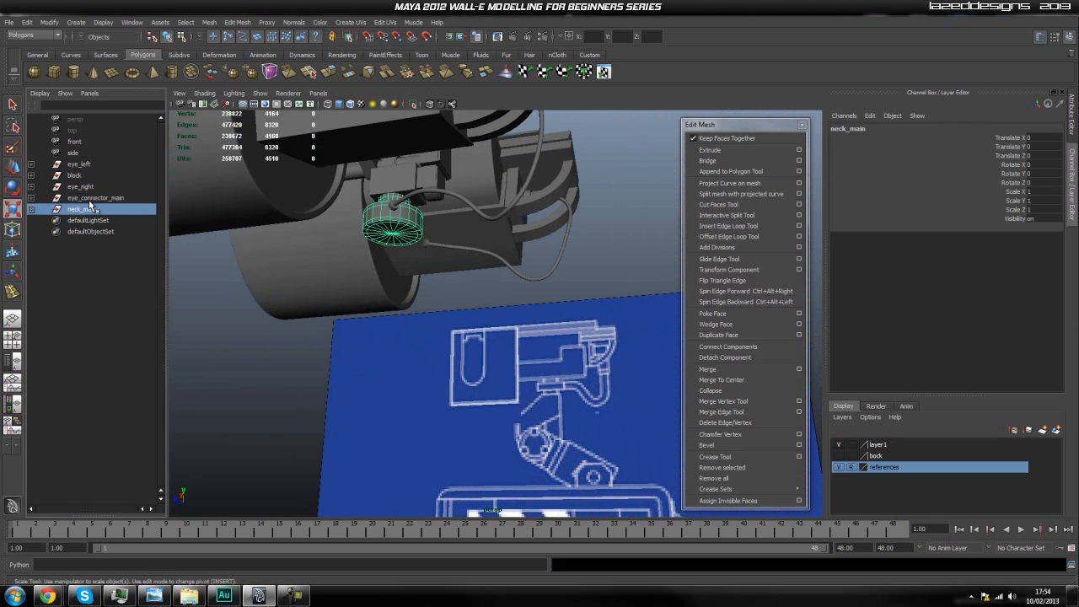
pyautogui.click(89, 201)
pyautogui.keyDown('alt'); pyautogui.moveTo(295, 240); pyautogui.dragTo(305, 267, button='middle'); pyautogui.keyUp('alt')
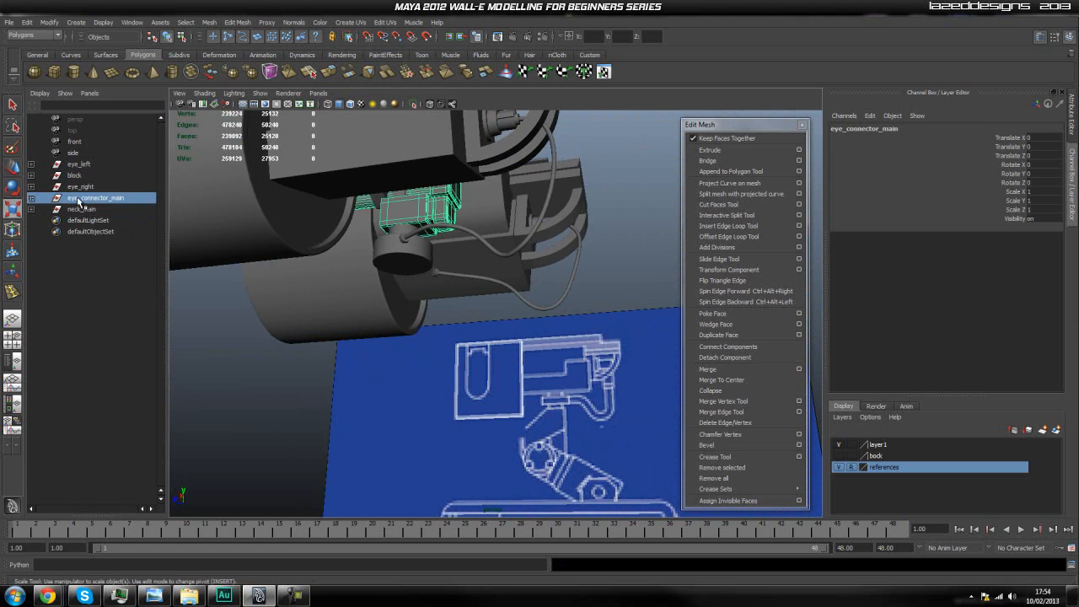
# Examine the round neck base under the head from several angles, including close up from behind
pyautogui.click(438, 385)
pyautogui.keyDown('alt'); pyautogui.moveTo(436, 382); pyautogui.dragTo(402, 368); pyautogui.keyUp('alt')
pyautogui.keyDown('alt'); pyautogui.moveTo(402, 368); pyautogui.dragTo(354, 362, button='right'); pyautogui.keyUp('alt')
pyautogui.keyDown('alt'); pyautogui.moveTo(434, 353); pyautogui.dragTo(398, 372, button='middle'); pyautogui.keyUp('alt')
pyautogui.keyDown('alt'); pyautogui.moveTo(401, 372); pyautogui.dragTo(419, 339); pyautogui.keyUp('alt')
pyautogui.keyDown('alt'); pyautogui.moveTo(419, 340); pyautogui.dragTo(405, 342, button='right'); pyautogui.keyUp('alt')
pyautogui.keyDown('alt'); pyautogui.moveTo(405, 342); pyautogui.dragTo(371, 361, button='middle'); pyautogui.keyUp('alt')
pyautogui.keyDown('alt'); pyautogui.moveTo(370, 361); pyautogui.dragTo(410, 368); pyautogui.keyUp('alt')
pyautogui.keyDown('alt'); pyautogui.moveTo(410, 368); pyautogui.dragTo(444, 387, button='middle'); pyautogui.keyUp('alt')
pyautogui.keyDown('alt'); pyautogui.moveTo(444, 387); pyautogui.dragTo(433, 373); pyautogui.keyUp('alt')
pyautogui.scroll(5, 433, 370)
pyautogui.keyDown('alt'); pyautogui.moveTo(434, 367); pyautogui.dragTo(440, 360, button='middle'); pyautogui.keyUp('alt')
pyautogui.click(521, 329)
pyautogui.click(459, 332)
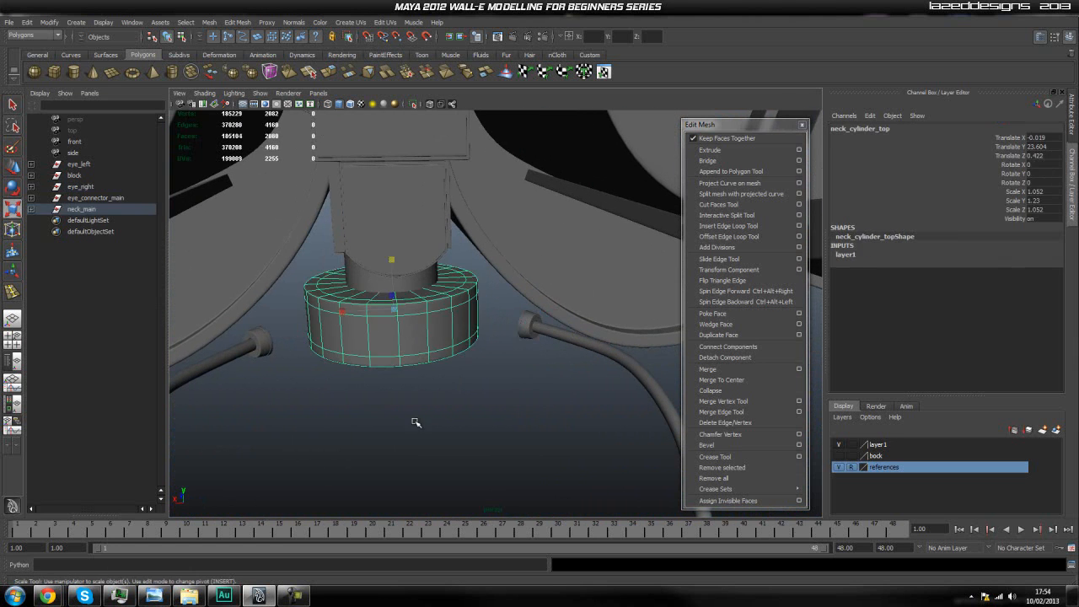
pyautogui.click(413, 421)
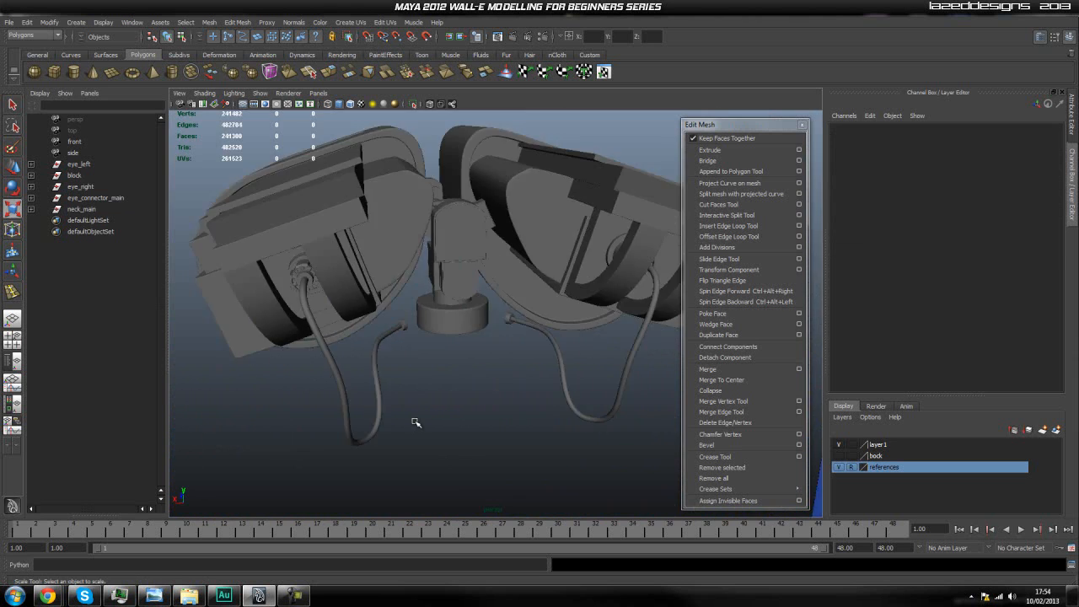
# Study the neck linkage between head and body on the side blueprint
pyautogui.scroll(-5, 413, 422)
pyautogui.keyDown('alt'); pyautogui.moveTo(413, 421); pyautogui.dragTo(539, 405); pyautogui.keyUp('alt')
pyautogui.keyDown('alt'); pyautogui.moveTo(539, 404); pyautogui.dragTo(495, 365, button='middle'); pyautogui.keyUp('alt')
pyautogui.keyDown('alt'); pyautogui.moveTo(495, 365); pyautogui.dragTo(506, 348); pyautogui.keyUp('alt')
pyautogui.keyDown('alt'); pyautogui.moveTo(506, 347); pyautogui.dragTo(469, 348, button='middle'); pyautogui.keyUp('alt')
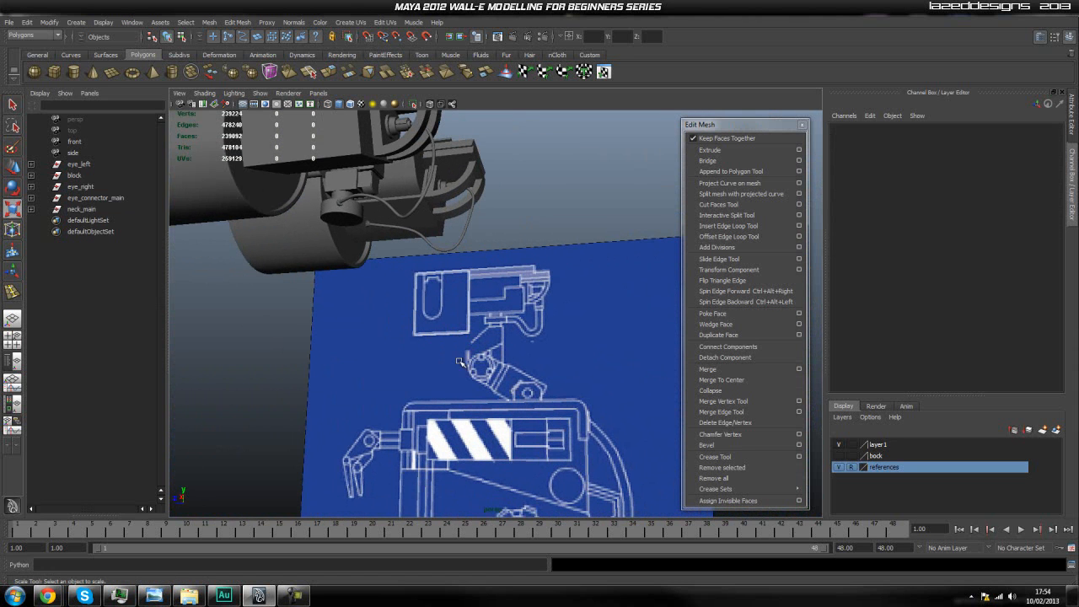